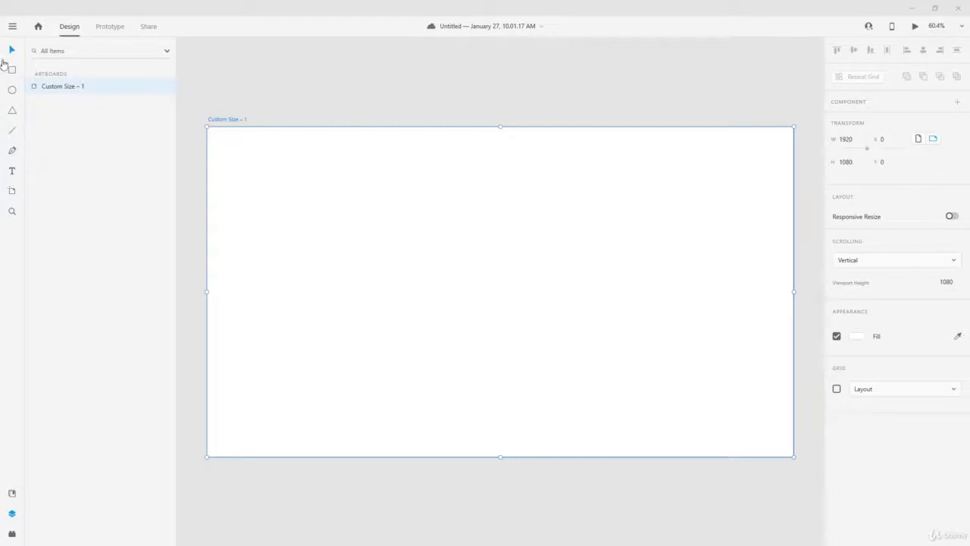
# Draw a rectangle about 531 by 386 and move it to the artboard's upper-left area, at about X 101, Y 74
pyautogui.click(12, 71)
pyautogui.moveTo(303, 180); pyautogui.dragTo(465, 296)
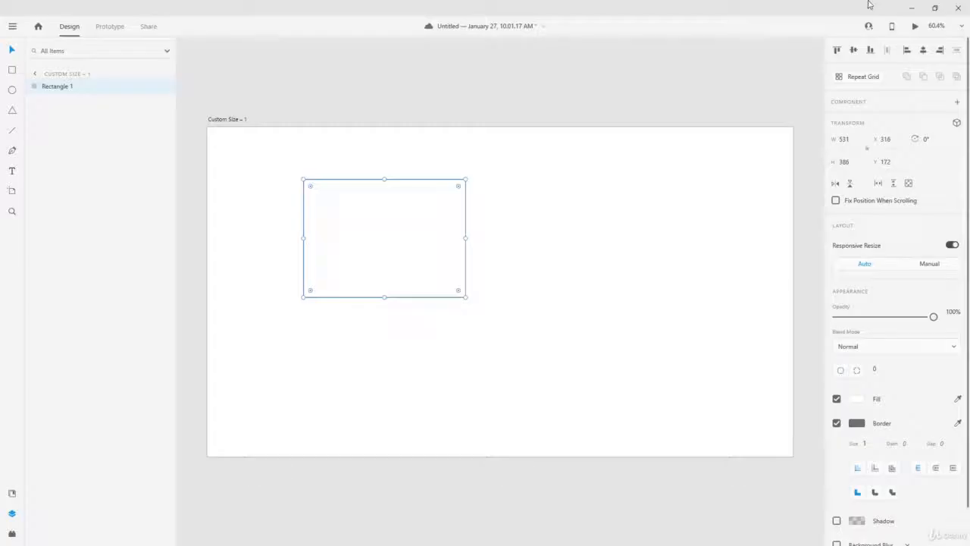
pyautogui.moveTo(399, 216)
pyautogui.mouseDown()
pyautogui.moveTo(323, 195)
pyautogui.moveTo(334, 200)
pyautogui.mouseUp()
# Draw a circle about 311 in diameter and place it beside the rectangle, at about X 711, Y 112
pyautogui.click(15, 90)
pyautogui.moveTo(431, 173); pyautogui.dragTo(534, 268)
pyautogui.press('v')
pyautogui.moveTo(493, 224)
pyautogui.mouseDown()
pyautogui.moveTo(487, 203)
pyautogui.moveTo(488, 215)
pyautogui.mouseUp()
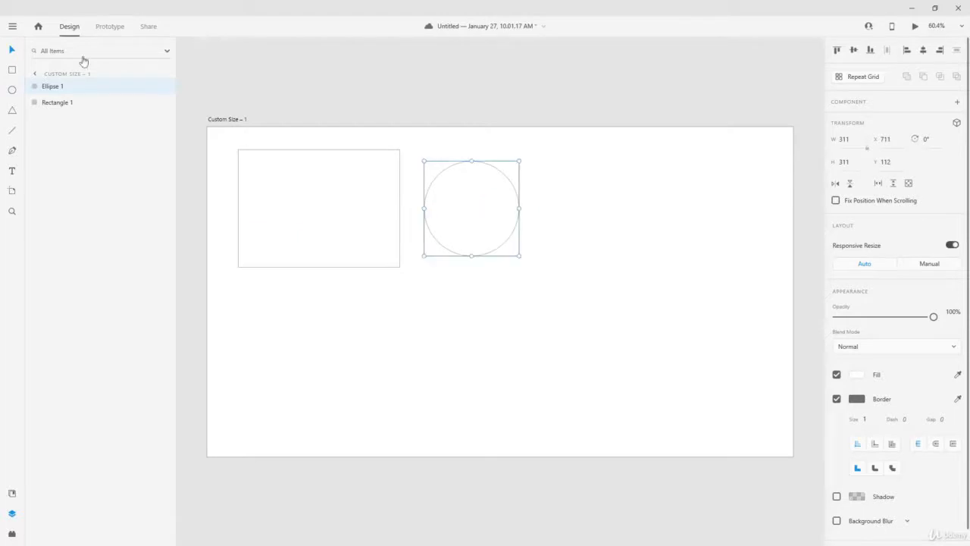
# Draw a triangle about 250 by 216 beside the circle, and a horizontal line about 288 long to the triangle's right
pyautogui.click(12, 110)
pyautogui.moveTo(567, 188); pyautogui.dragTo(607, 232)
pyautogui.press('v')
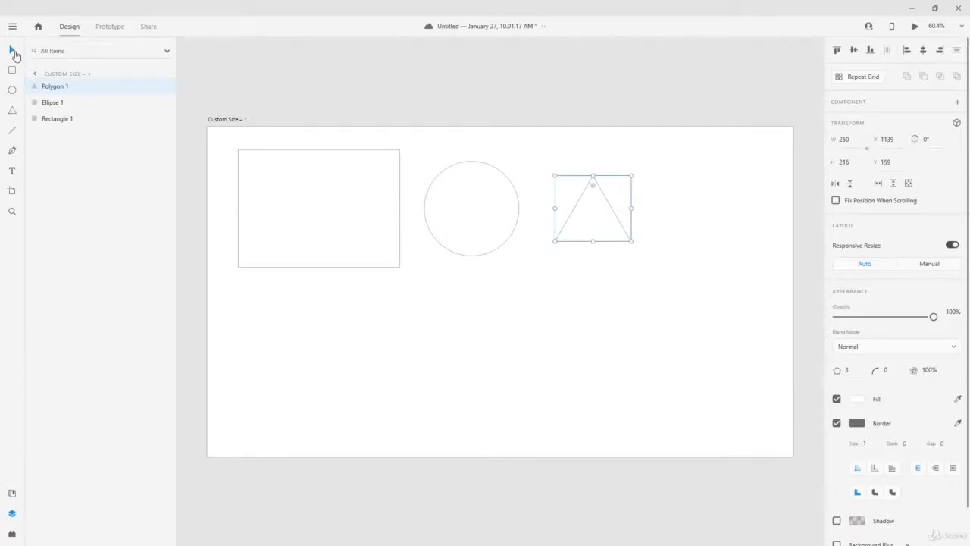
pyautogui.click(14, 129)
pyautogui.moveTo(673, 209); pyautogui.dragTo(760, 211)
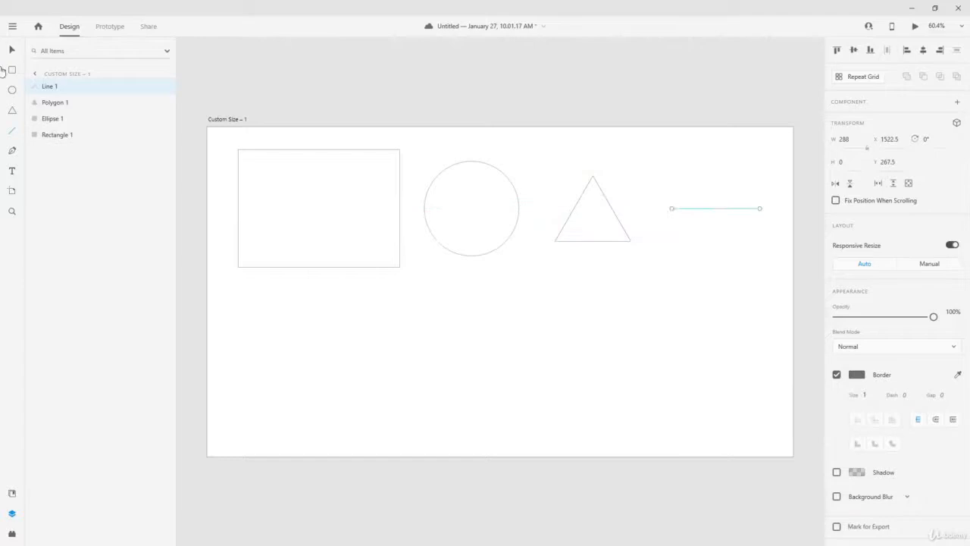
# Draw a closed, straight-sided six-point path about 463 by 301 with the Pen tool in the artboard's lower-right area
pyautogui.click(11, 150)
pyautogui.click(656, 309)
pyautogui.click(719, 293)
pyautogui.click(734, 336)
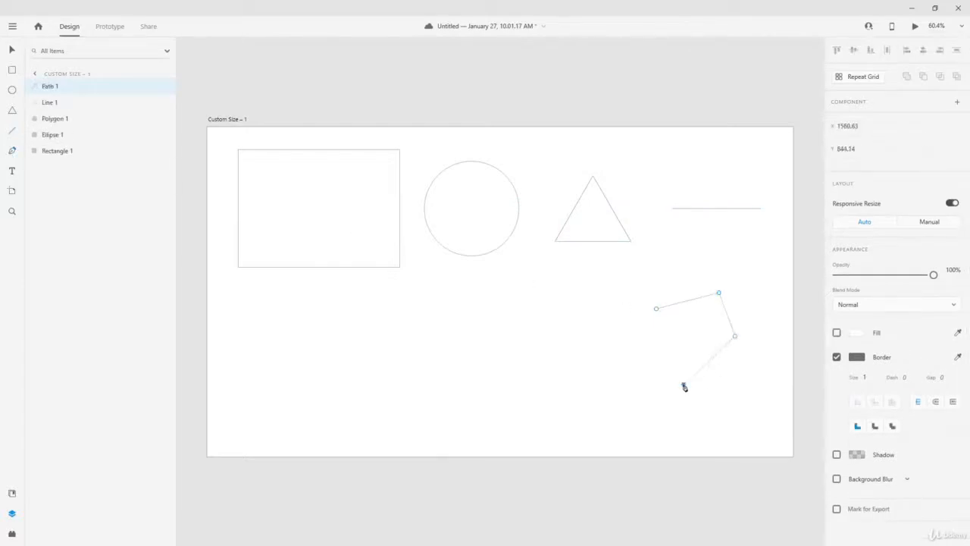
pyautogui.click(684, 384)
pyautogui.click(593, 372)
pyautogui.click(631, 336)
pyautogui.click(656, 309)
pyautogui.click(11, 50)
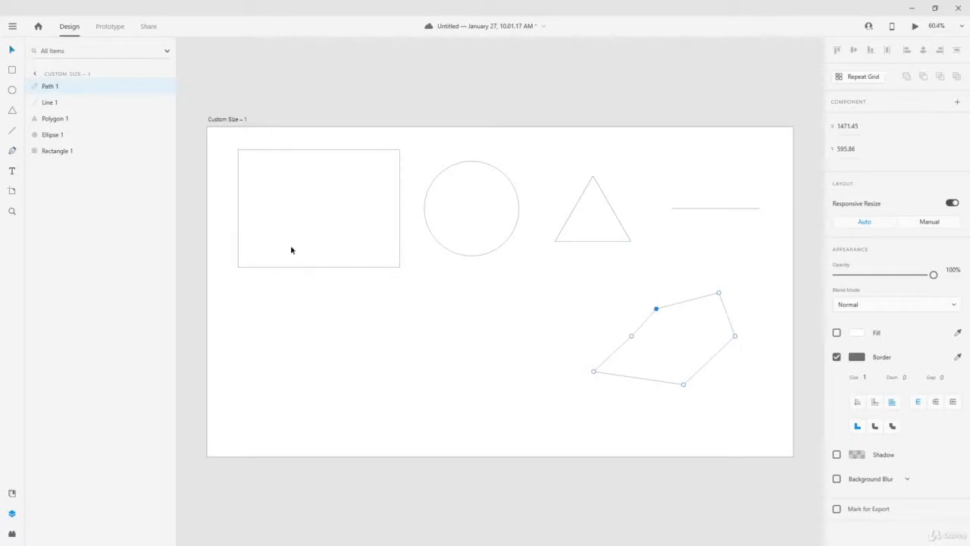
# Hide and show the layers list, and select the ellipse, polygon, line and path from it one by one
pyautogui.click(344, 216)
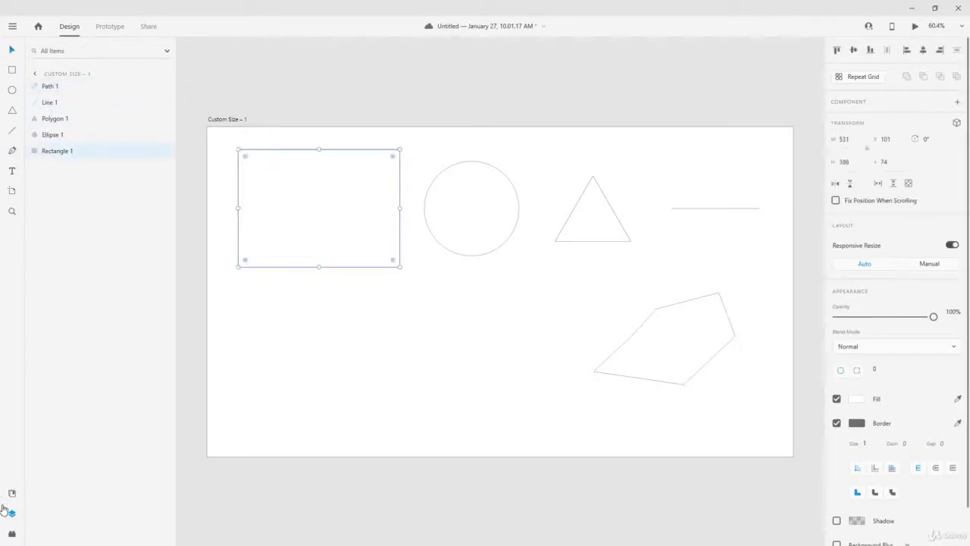
pyautogui.click(11, 514)
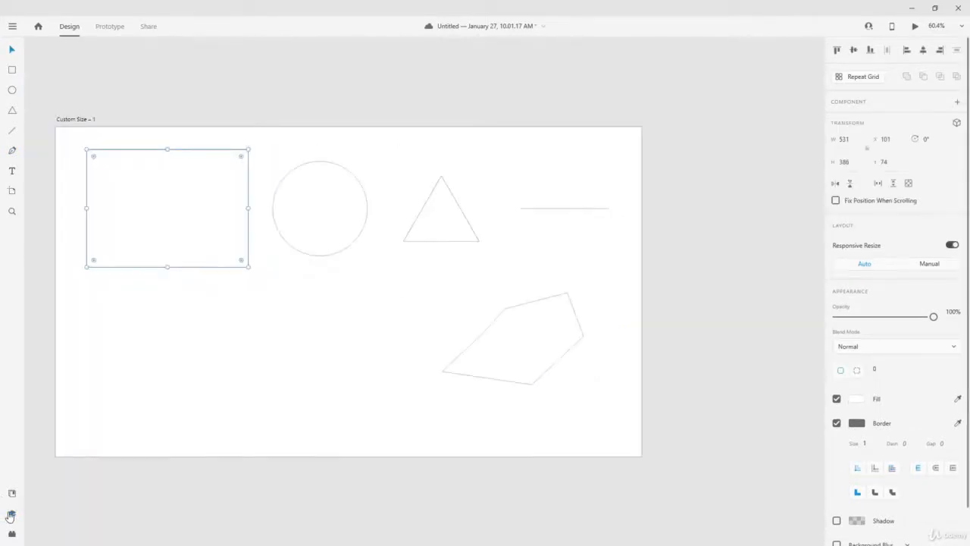
pyautogui.click(11, 514)
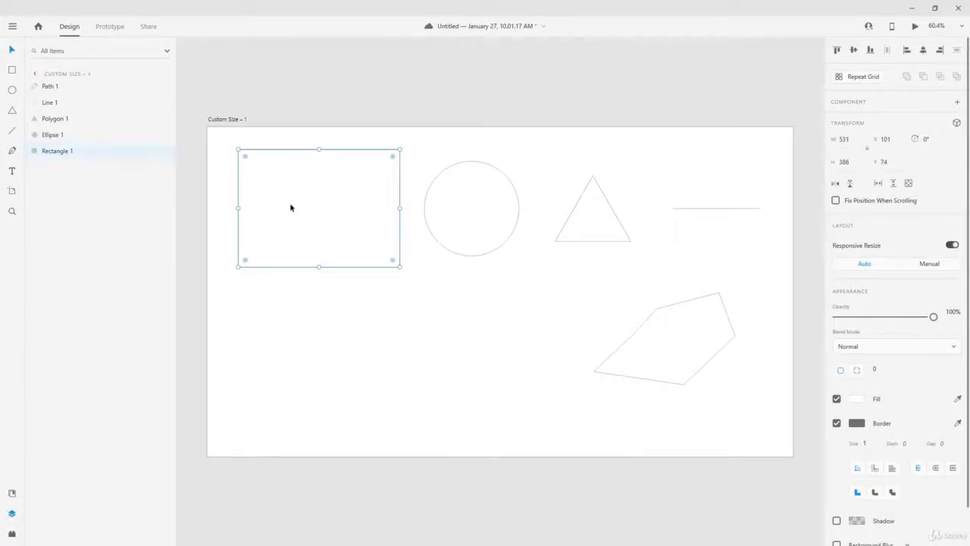
pyautogui.click(81, 137)
pyautogui.click(80, 119)
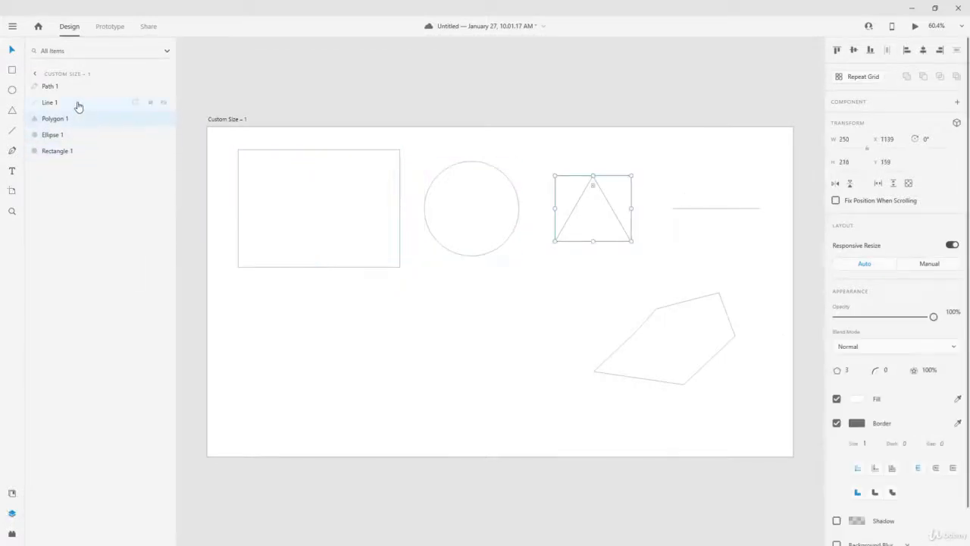
pyautogui.click(78, 104)
pyautogui.click(76, 84)
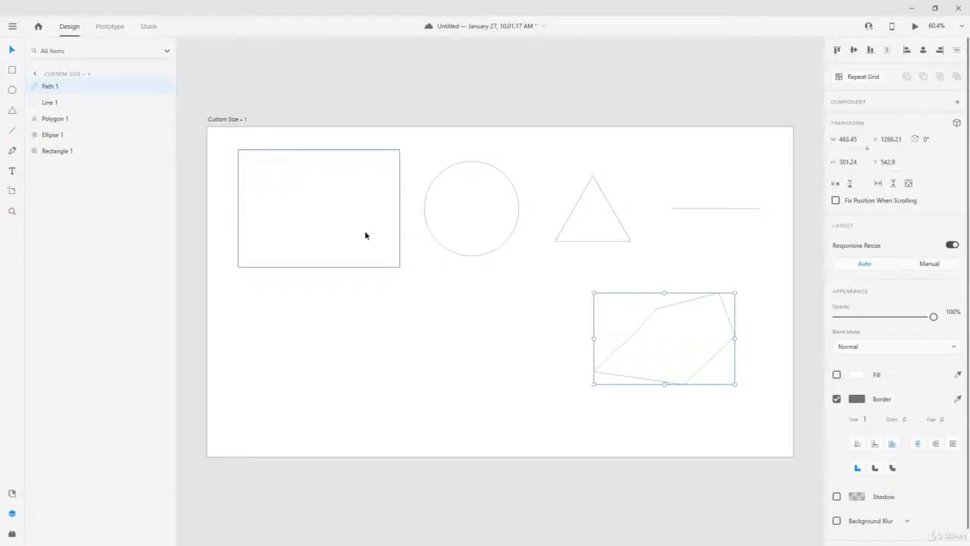
# Select the rectangle and the circle together to check the options for multiple objects, and clear the selection
pyautogui.click(340, 225)
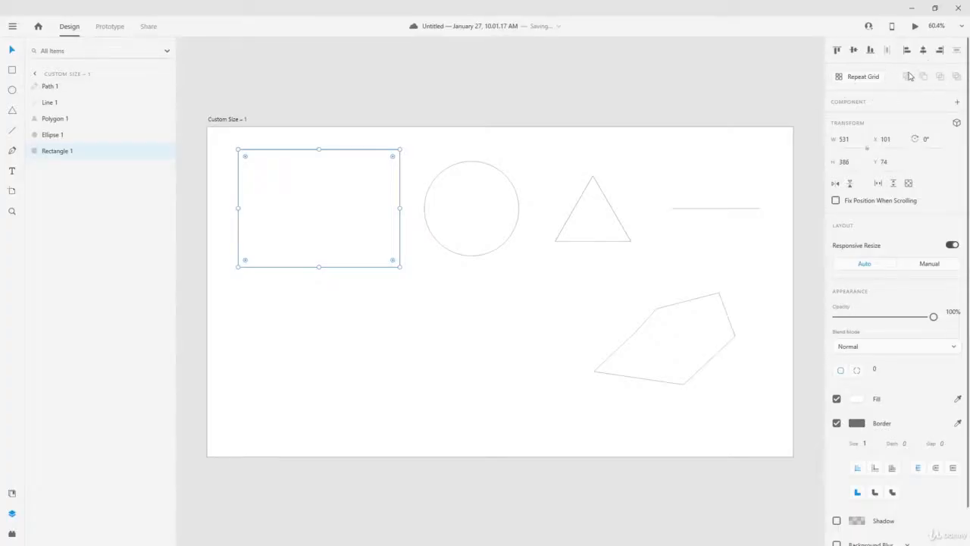
pyautogui.keyDown('shift'); pyautogui.click(492, 199); pyautogui.keyUp('shift')
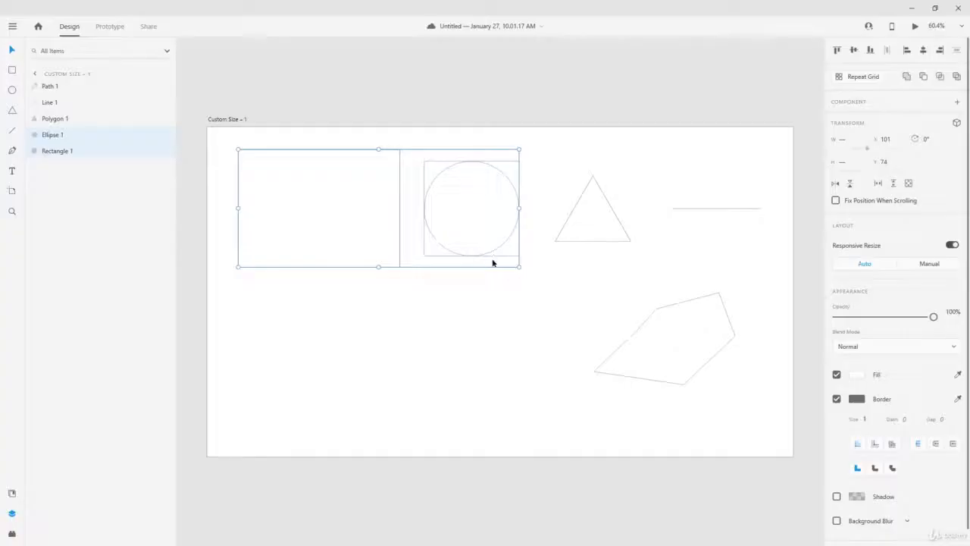
pyautogui.click(517, 309)
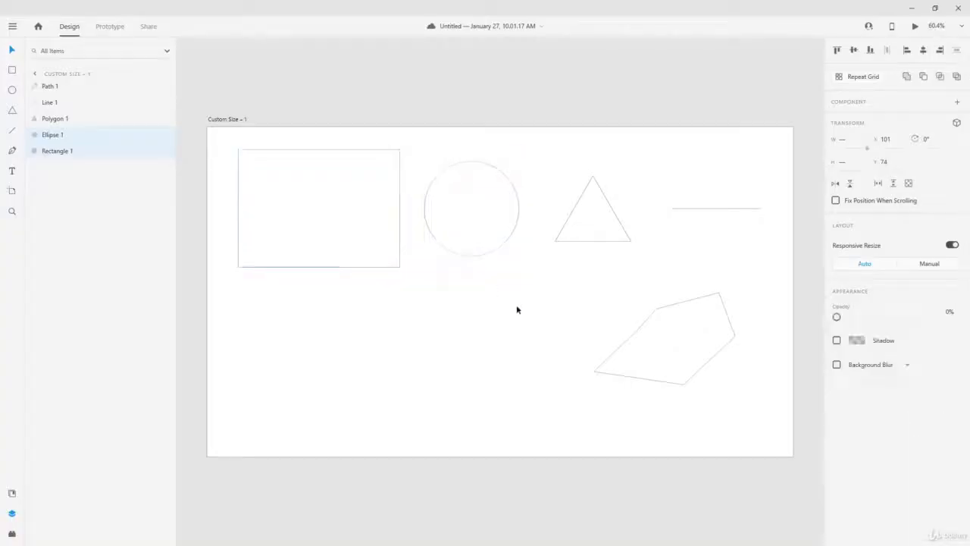
# Try rotating the rectangle to an exact 45° and freehand to 90°, undoing each rotation
pyautogui.click(372, 191)
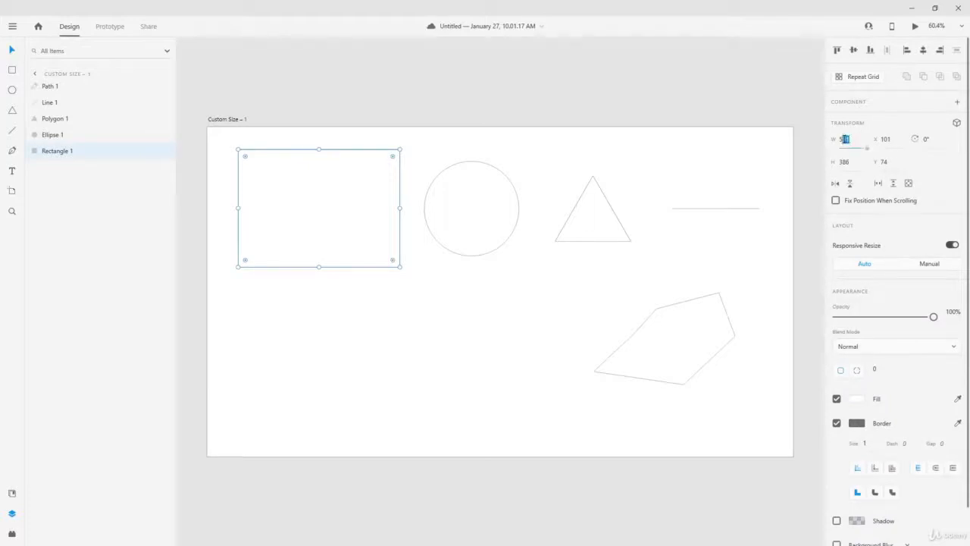
pyautogui.click(853, 161)
pyautogui.click(937, 137)
pyautogui.write('45')
pyautogui.press('Return')
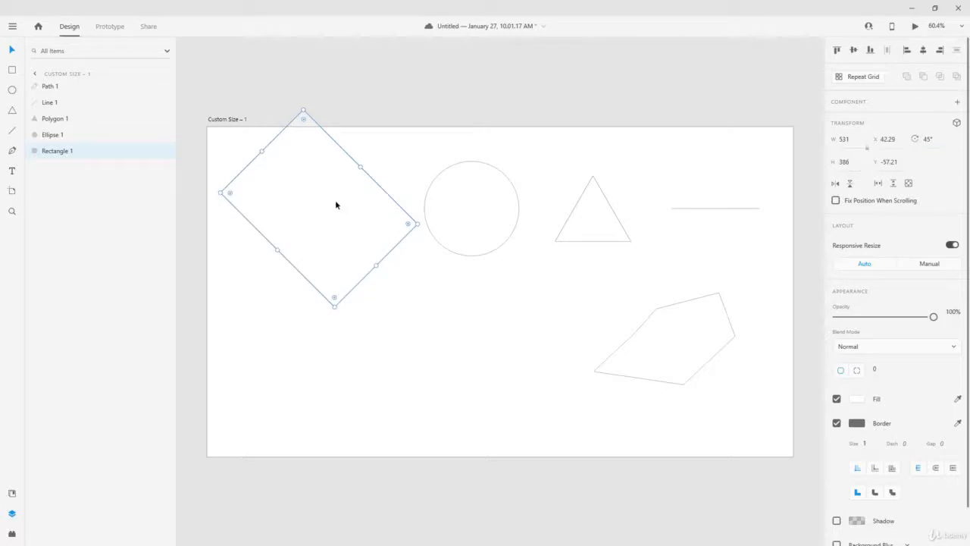
pyautogui.hotkey('ctrl', 'z')
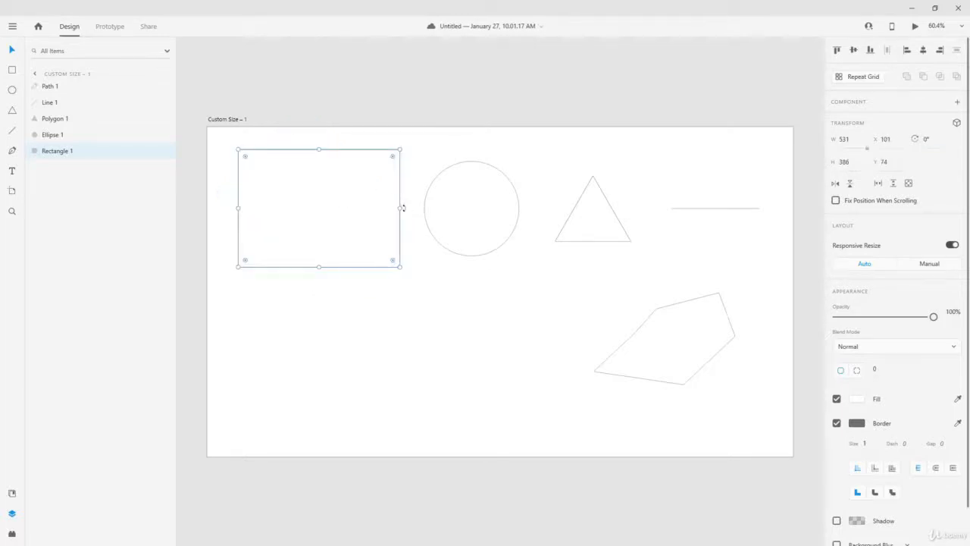
pyautogui.moveTo(402, 207); pyautogui.dragTo(320, 281)
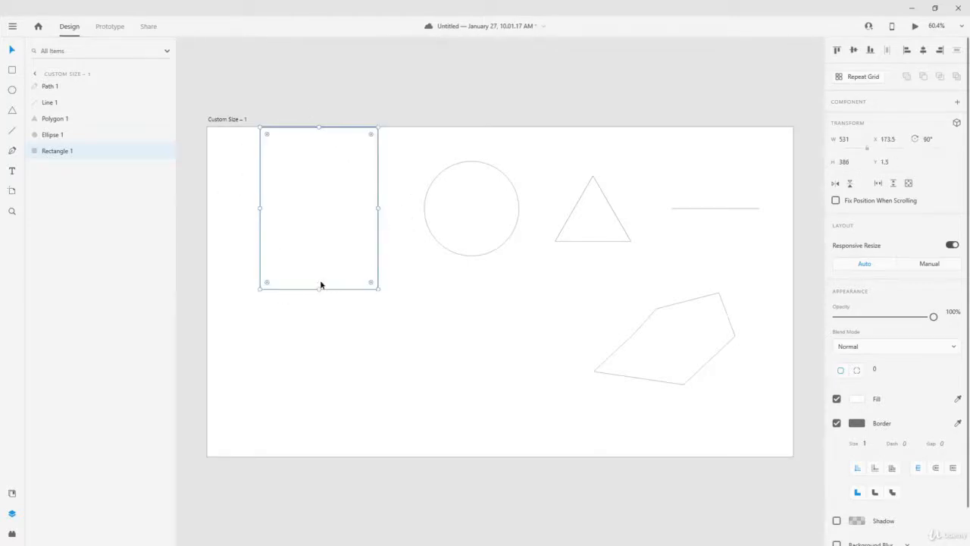
pyautogui.hotkey('ctrl', 'z')
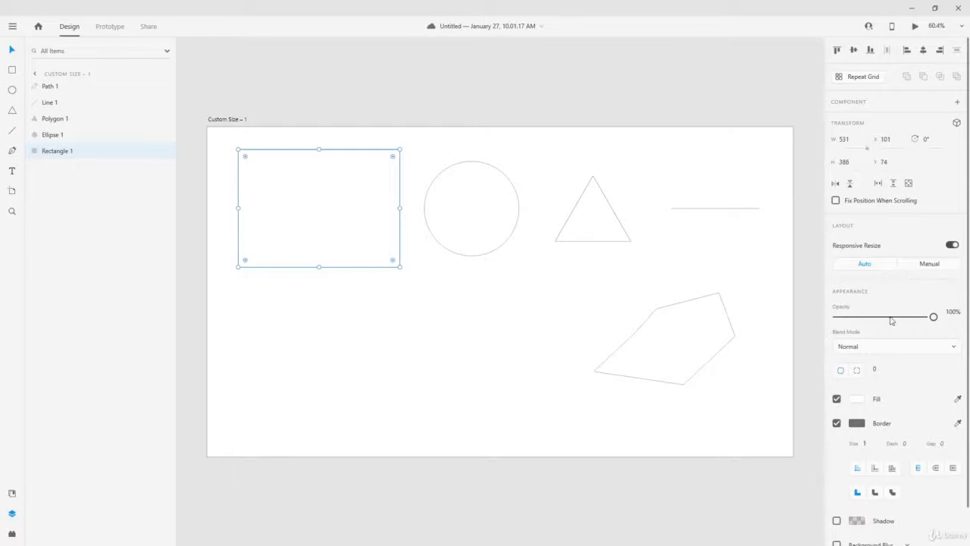
# Try the rectangle's opacity control, leaving it at 100%, and look through the available blend modes without changing Normal
pyautogui.moveTo(938, 319)
pyautogui.mouseDown()
pyautogui.moveTo(810, 324)
pyautogui.moveTo(955, 320)
pyautogui.moveTo(846, 317)
pyautogui.moveTo(932, 316)
pyautogui.mouseUp()
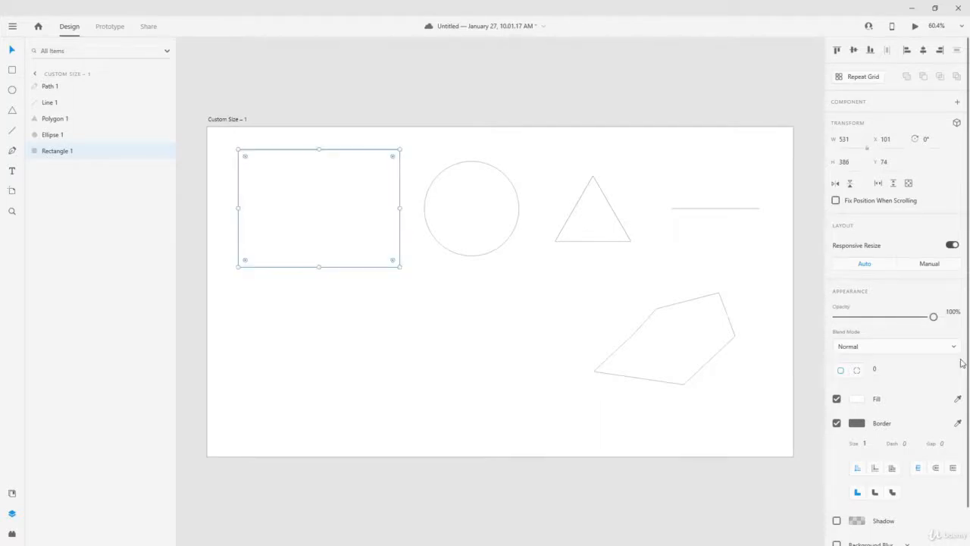
pyautogui.click(934, 350)
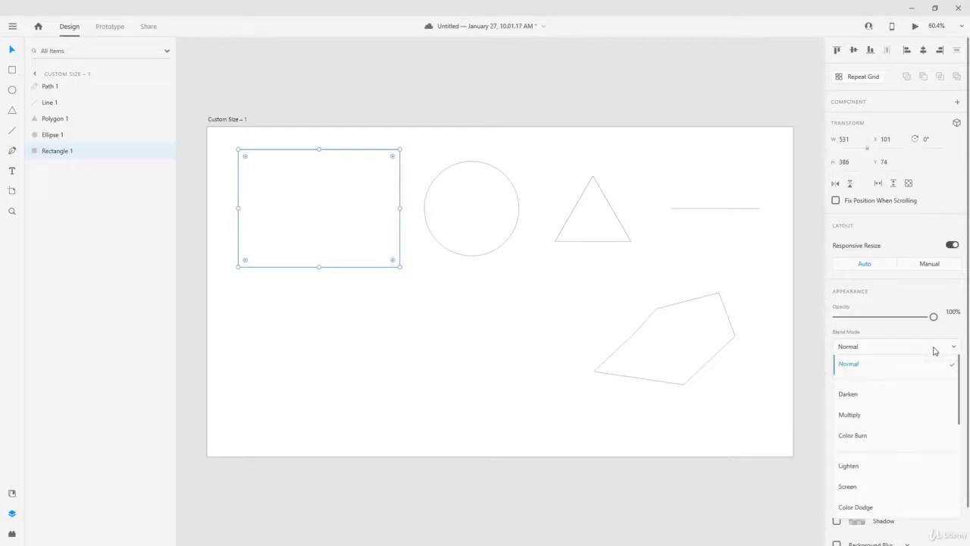
pyautogui.scroll(-5, 923, 412)
pyautogui.scroll(5, 920, 422)
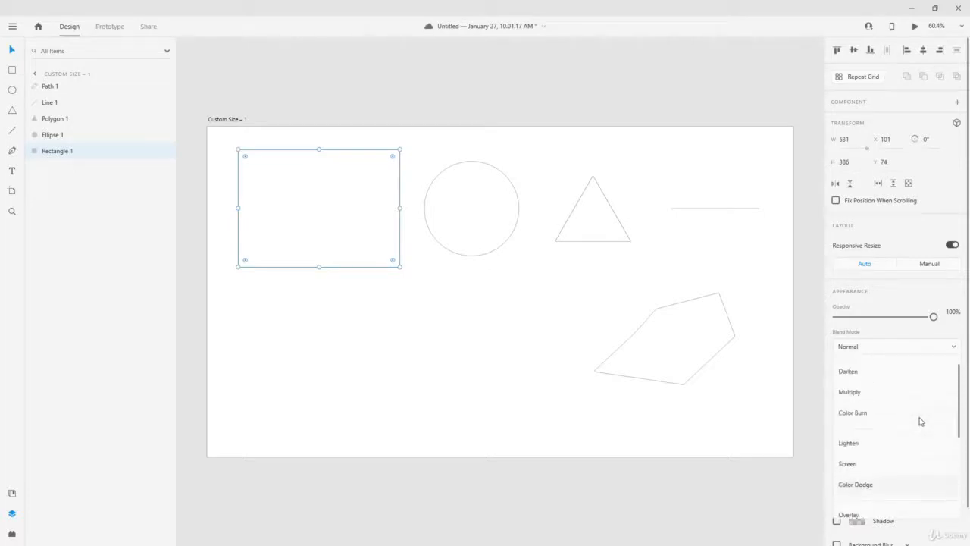
pyautogui.click(953, 346)
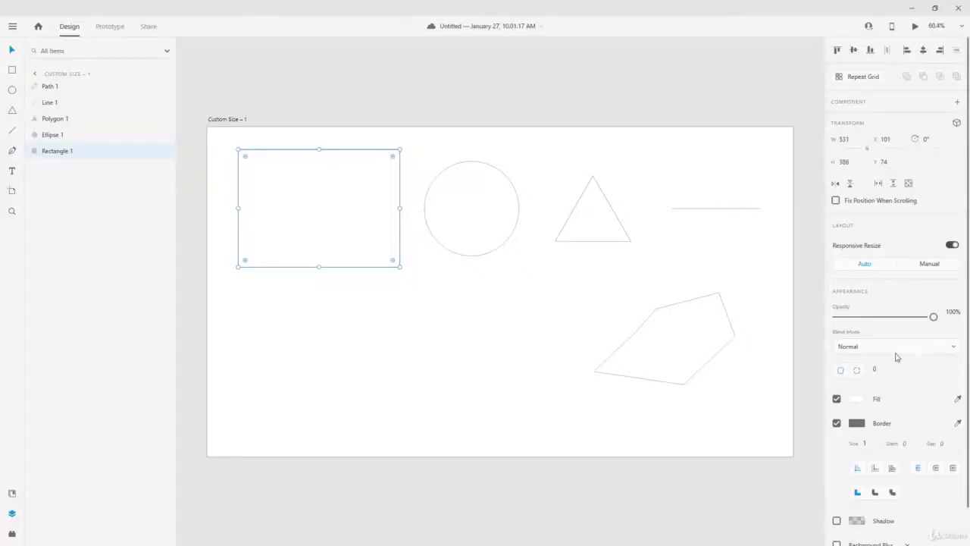
# Adjust the rectangle's corner rounding freehand on the canvas, and set all its corner radii to 20
pyautogui.click(874, 370)
pyautogui.moveTo(393, 158)
pyautogui.mouseDown()
pyautogui.moveTo(320, 176)
pyautogui.moveTo(380, 147)
pyautogui.mouseUp()
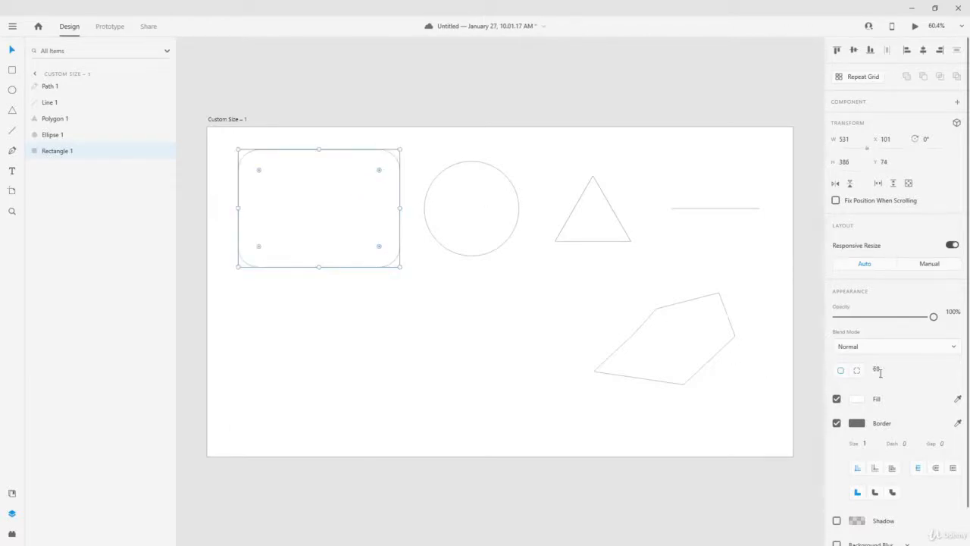
pyautogui.moveTo(379, 170); pyautogui.dragTo(390, 158)
pyautogui.click(876, 369)
pyautogui.press('Return')
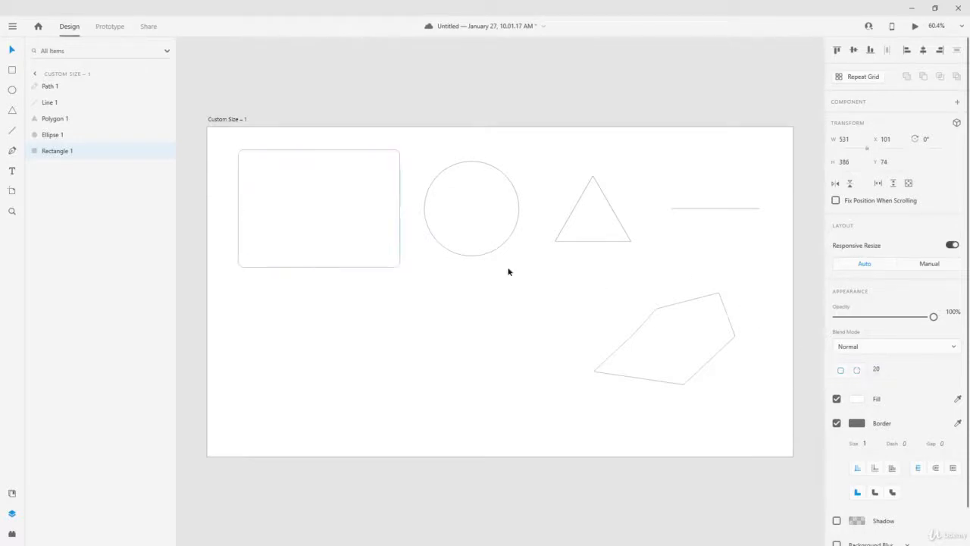
pyautogui.click(314, 256)
pyautogui.click(409, 310)
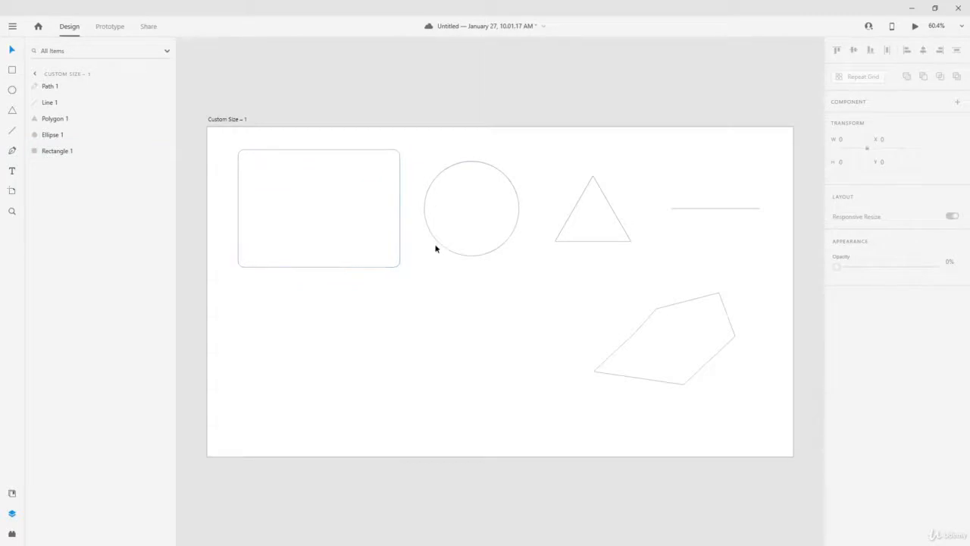
# Try separate corner radii on the rectangle with the first corner at 0, and return all corners to a uniform 20
pyautogui.click(409, 235)
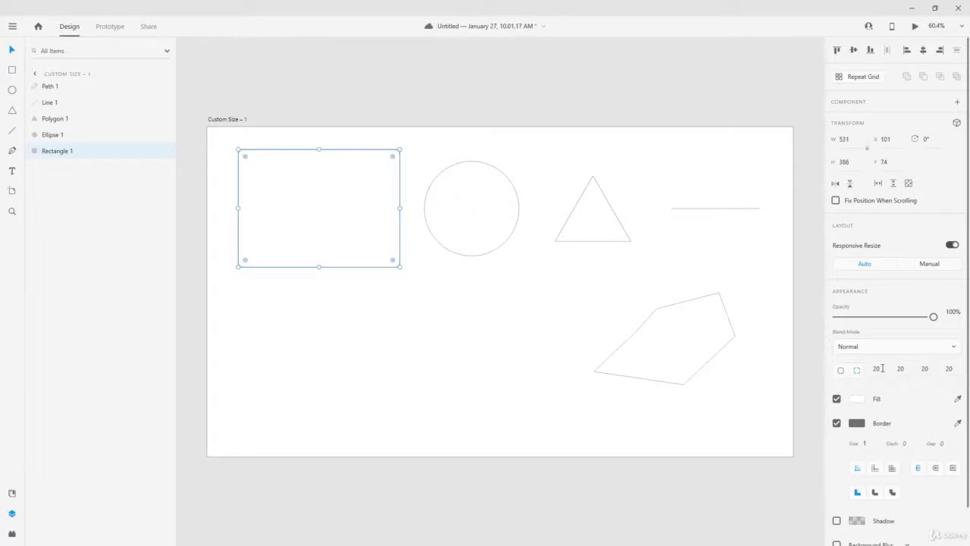
pyautogui.click(876, 368)
pyautogui.write('0')
pyautogui.press('Return')
pyautogui.click(840, 371)
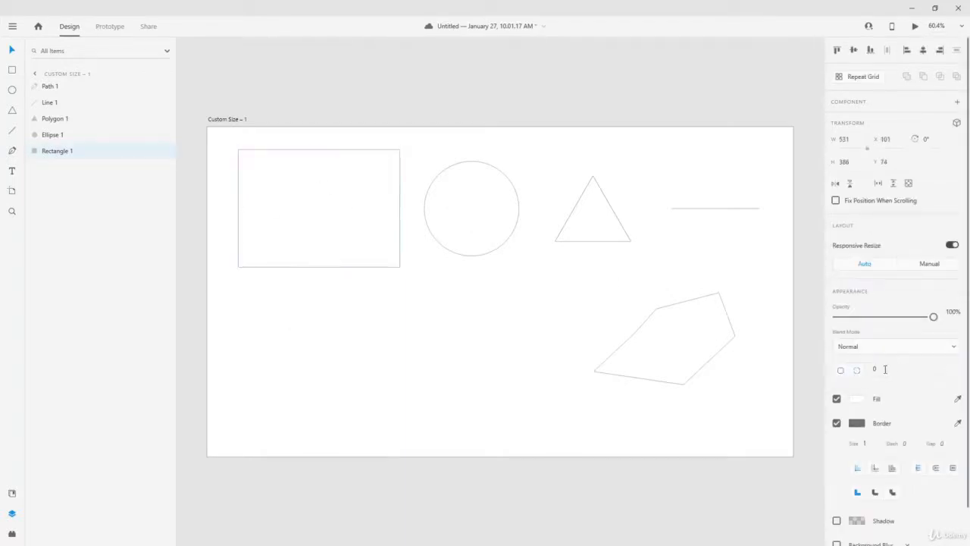
pyautogui.press('Return')
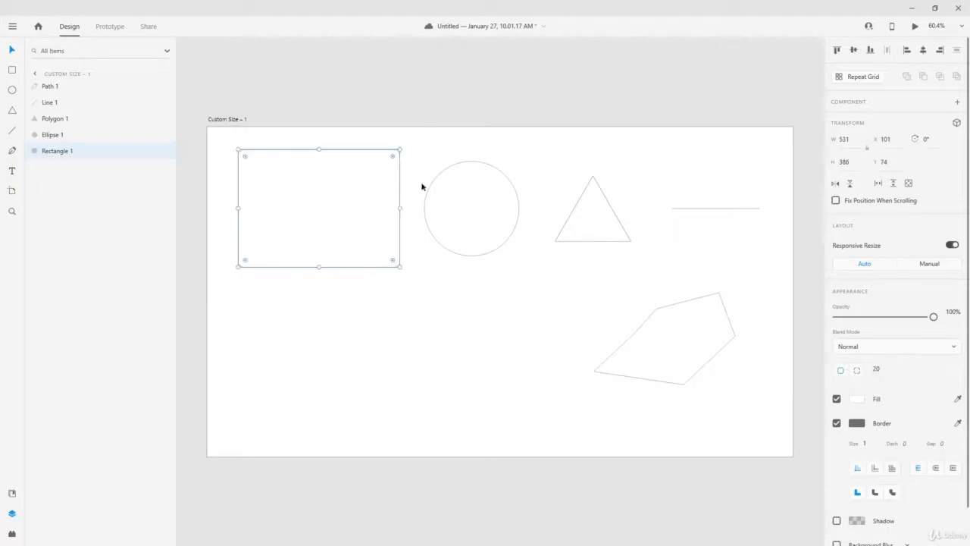
# Try a grey fill on the rectangle, and replace it with the solid hex colour #3EC6FF
pyautogui.scroll(1, 307, 205)
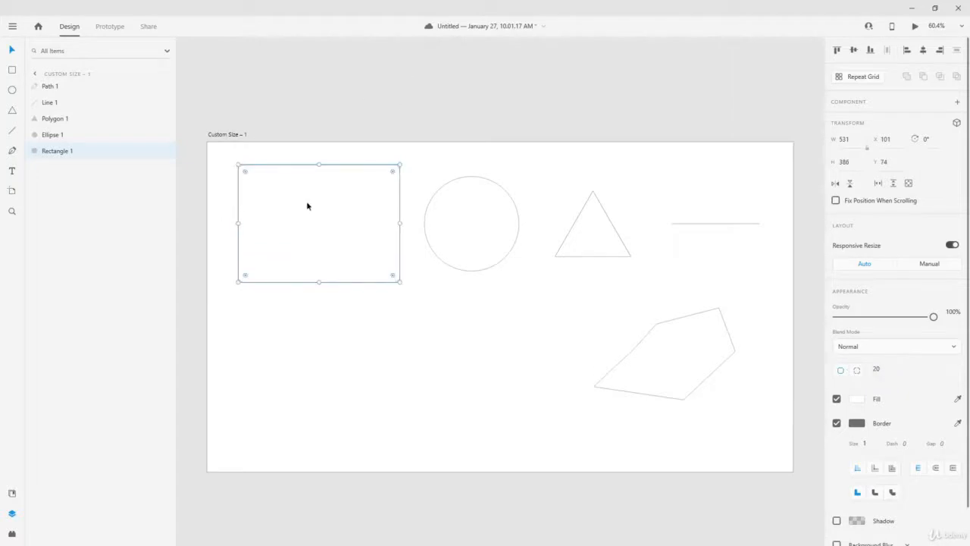
pyautogui.click(857, 402)
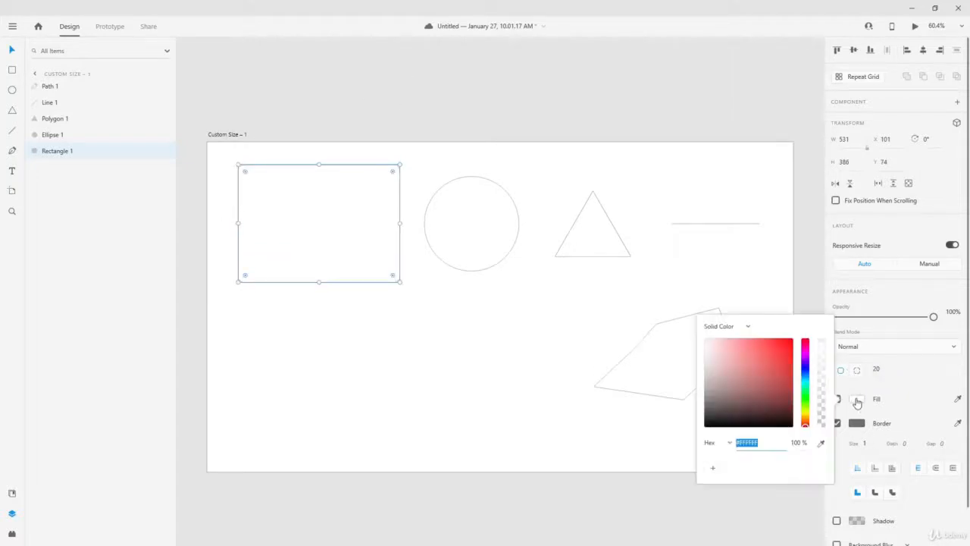
pyautogui.moveTo(731, 353); pyautogui.dragTo(684, 365)
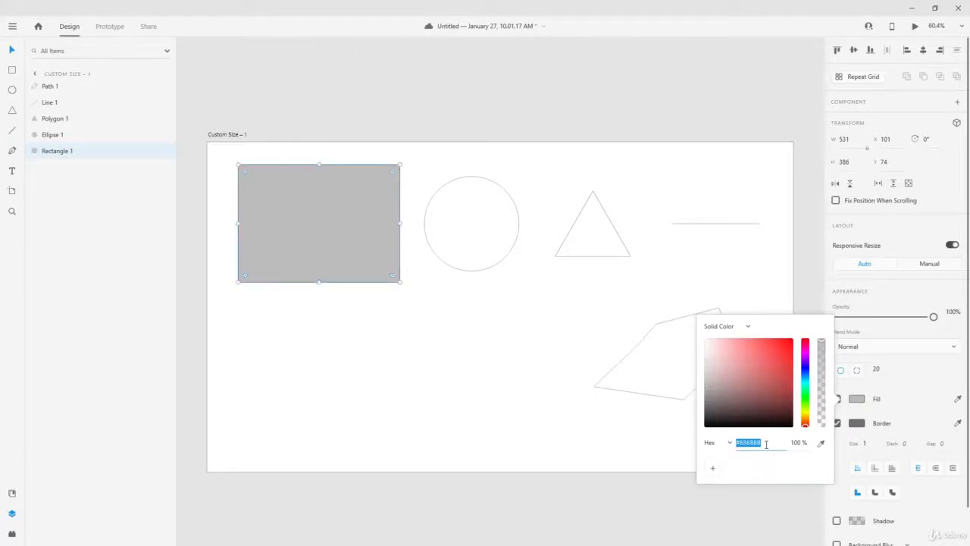
pyautogui.write('3ec6ff')
pyautogui.press('Return')
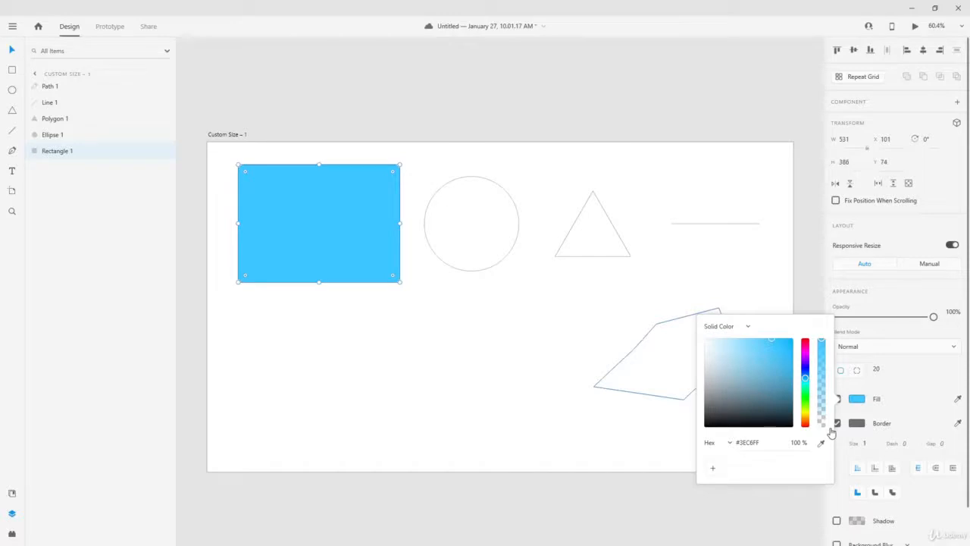
# Change the rectangle's solid fill to #7E7EFF at 100% opacity
pyautogui.moveTo(805, 382); pyautogui.dragTo(749, 336)
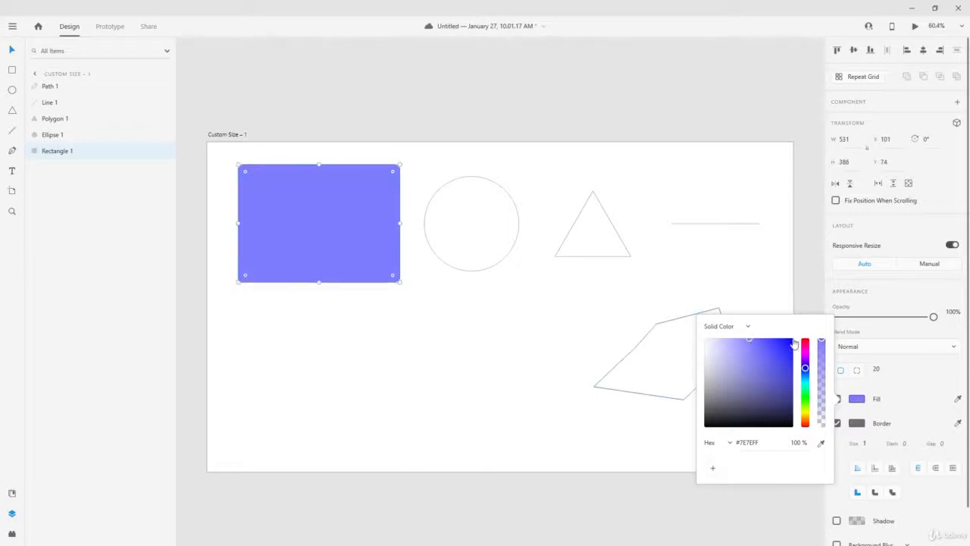
pyautogui.moveTo(820, 343)
pyautogui.mouseDown()
pyautogui.moveTo(821, 428)
pyautogui.moveTo(818, 333)
pyautogui.mouseUp()
# Switch the rectangle's fill to a linear gradient and add four intermediate colour stops along it
pyautogui.click(749, 326)
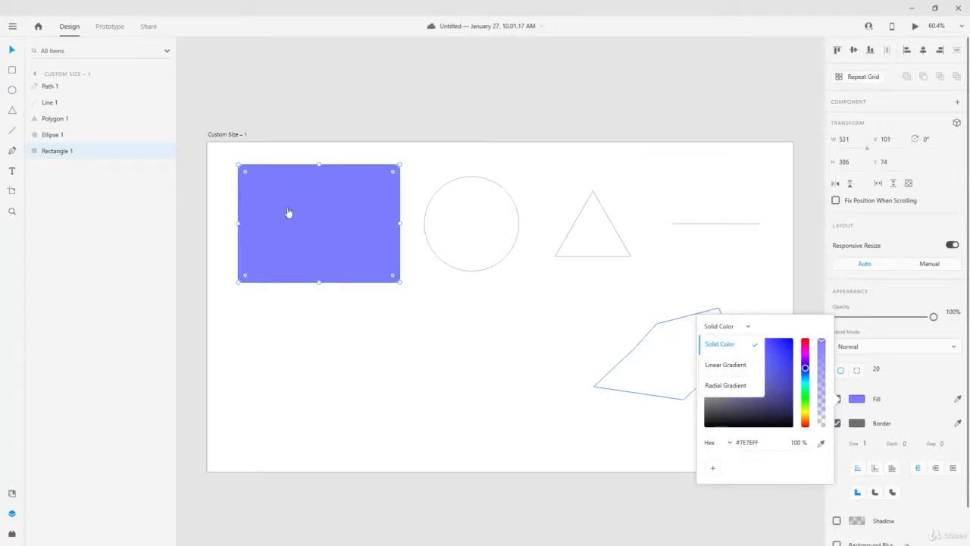
pyautogui.click(708, 363)
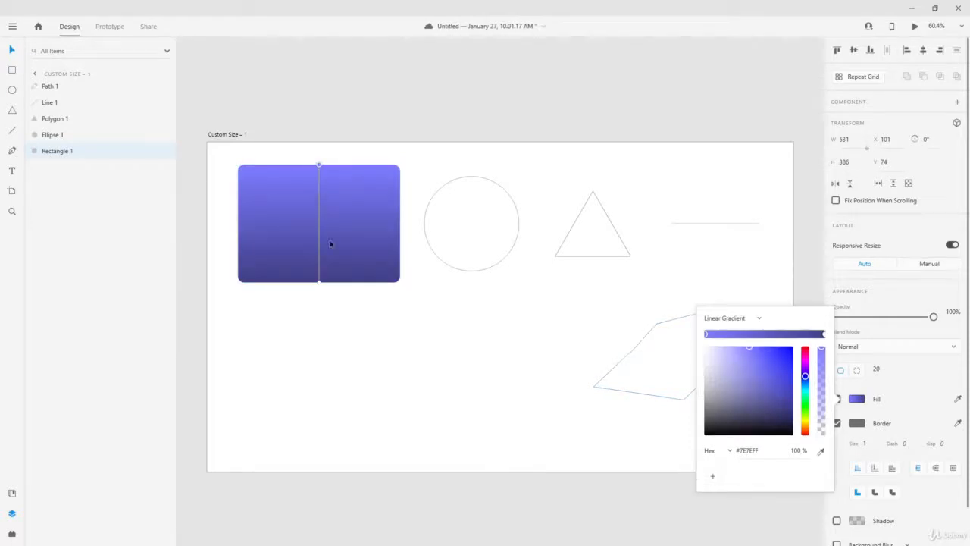
pyautogui.click(756, 334)
pyautogui.click(789, 334)
pyautogui.click(806, 335)
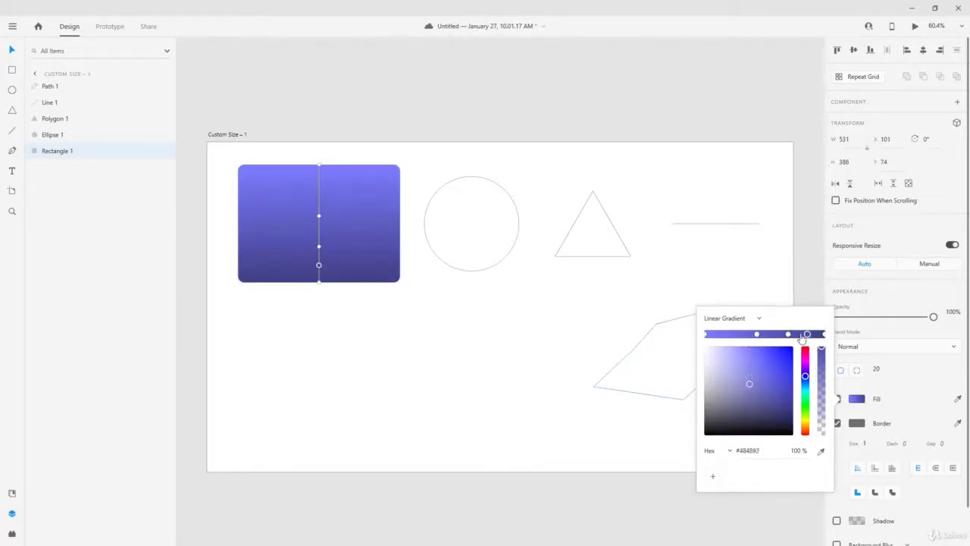
pyautogui.click(720, 334)
# Reorient the linear gradient diagonally from the rectangle's upper-left corner to its lower-right corner
pyautogui.moveTo(318, 165); pyautogui.dragTo(266, 187)
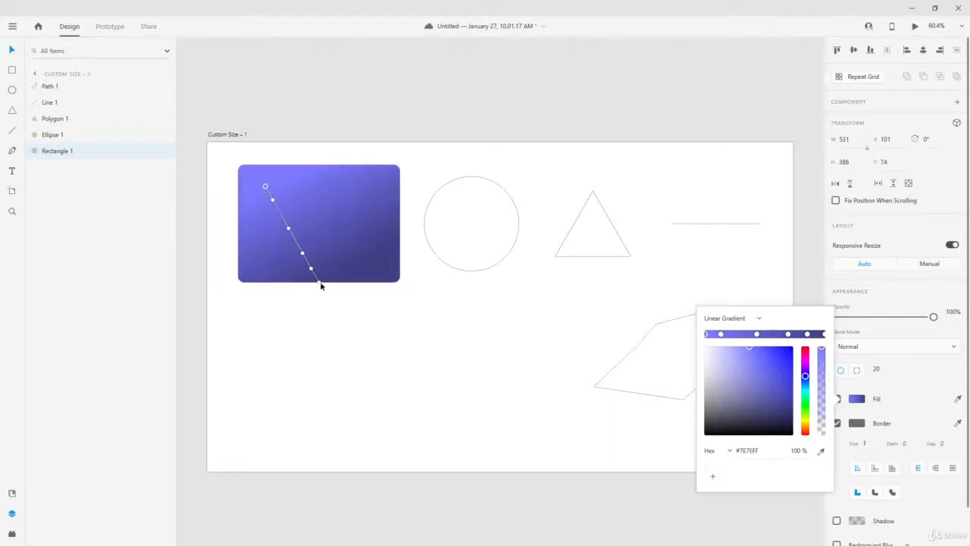
pyautogui.moveTo(319, 283); pyautogui.dragTo(385, 273)
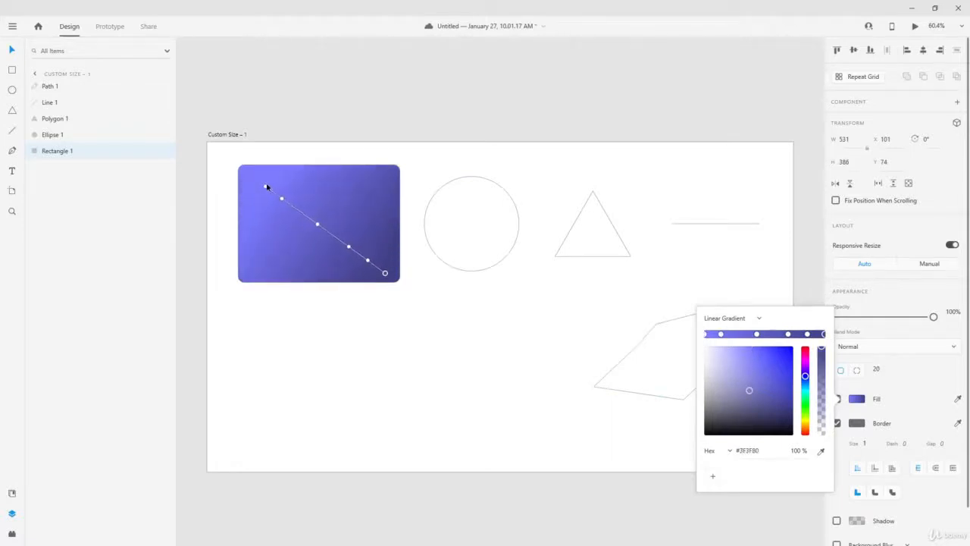
pyautogui.moveTo(265, 186); pyautogui.dragTo(252, 175)
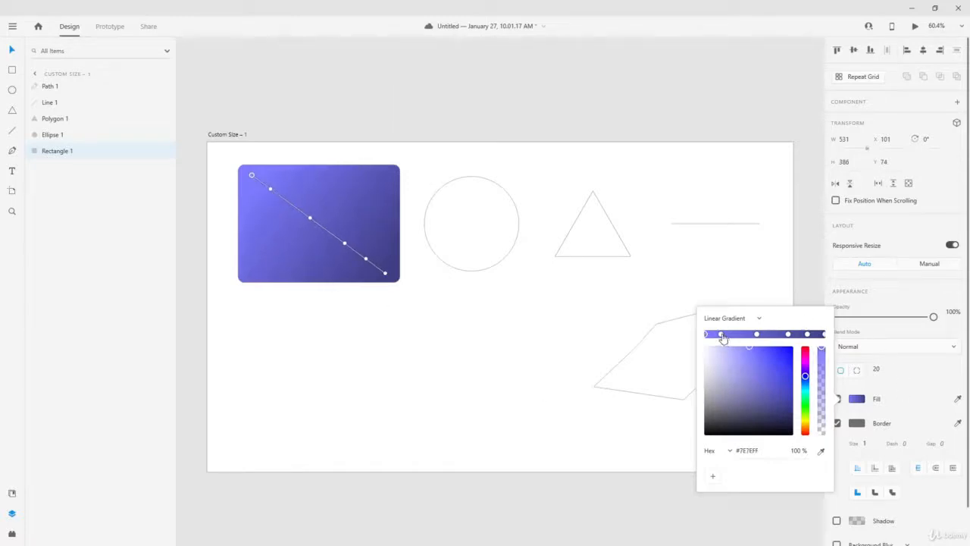
# Recolour the intermediate gradient stops with dark blue, bright blue and grey #A4A4B4, and lower the #484893 stop nearest the end to 13% opacity
pyautogui.click(751, 392)
pyautogui.click(756, 334)
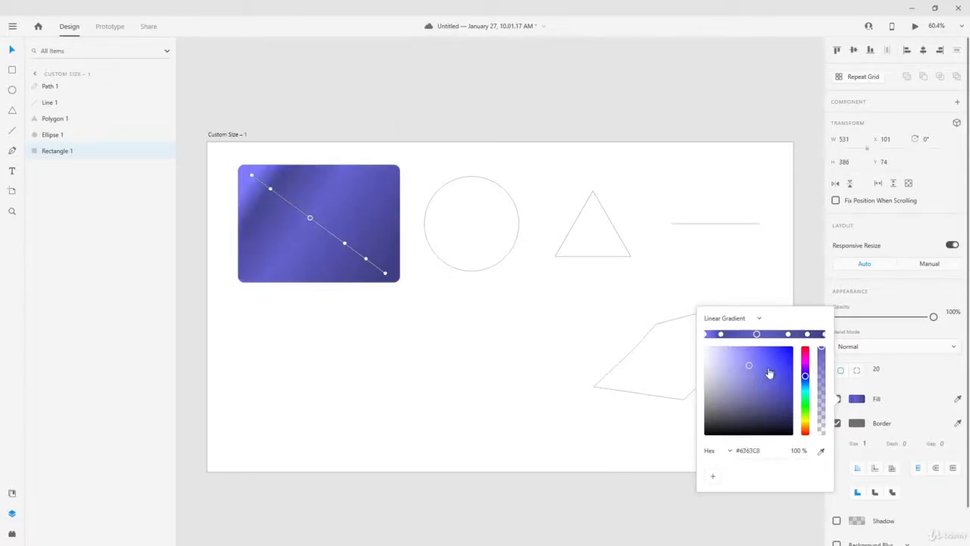
pyautogui.moveTo(769, 372); pyautogui.dragTo(791, 349)
pyautogui.click(788, 334)
pyautogui.moveTo(748, 386); pyautogui.dragTo(711, 373)
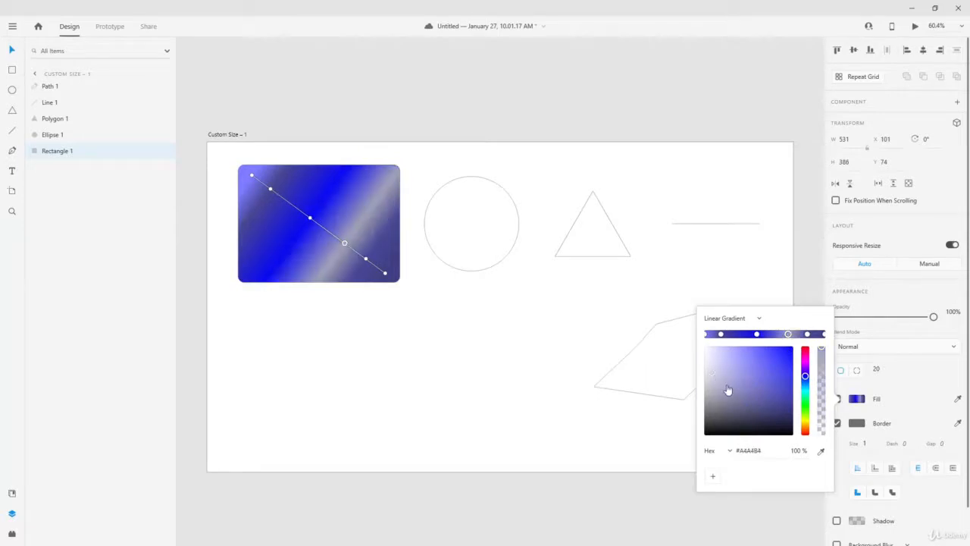
pyautogui.click(808, 336)
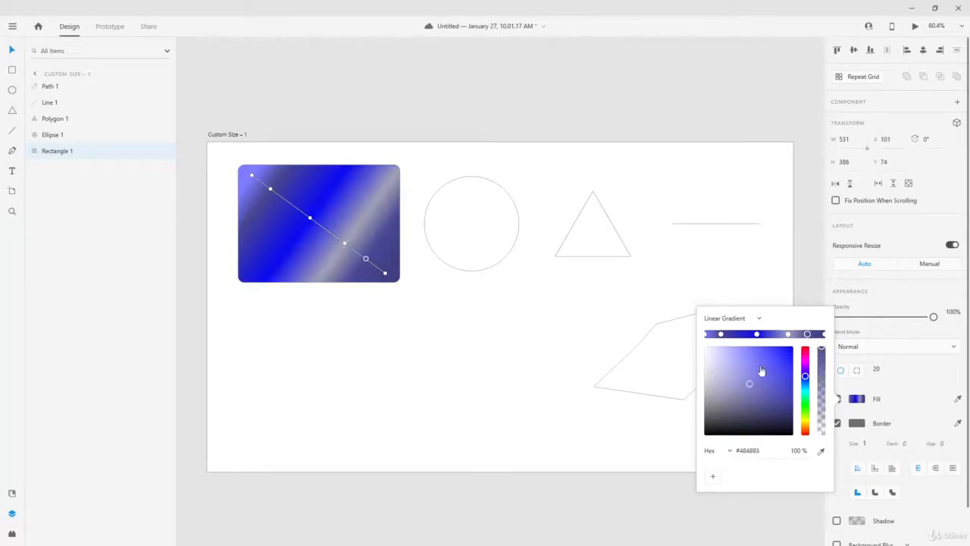
pyautogui.moveTo(820, 350); pyautogui.dragTo(821, 427)
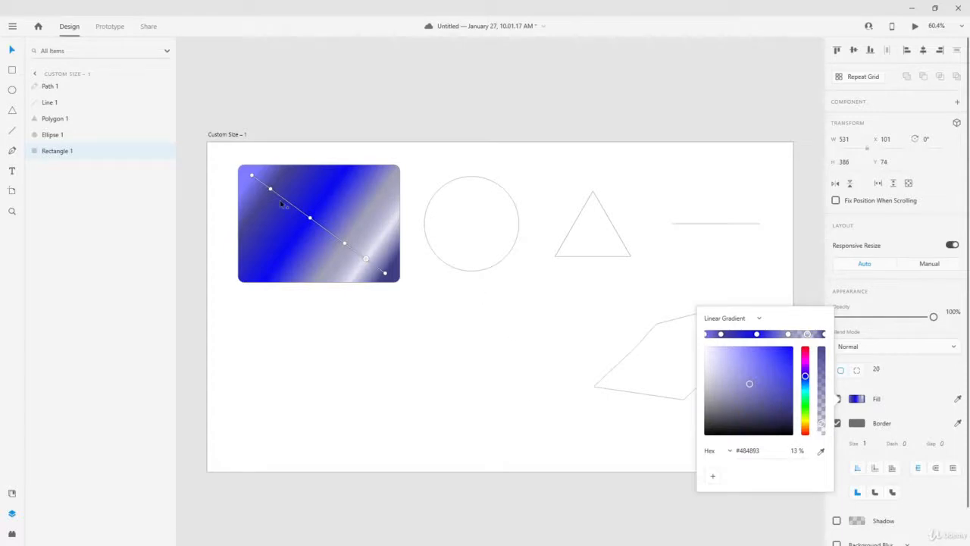
# Try a radial gradient on the rectangle, and return its fill to the solid colour #7E7EFF
pyautogui.click(761, 321)
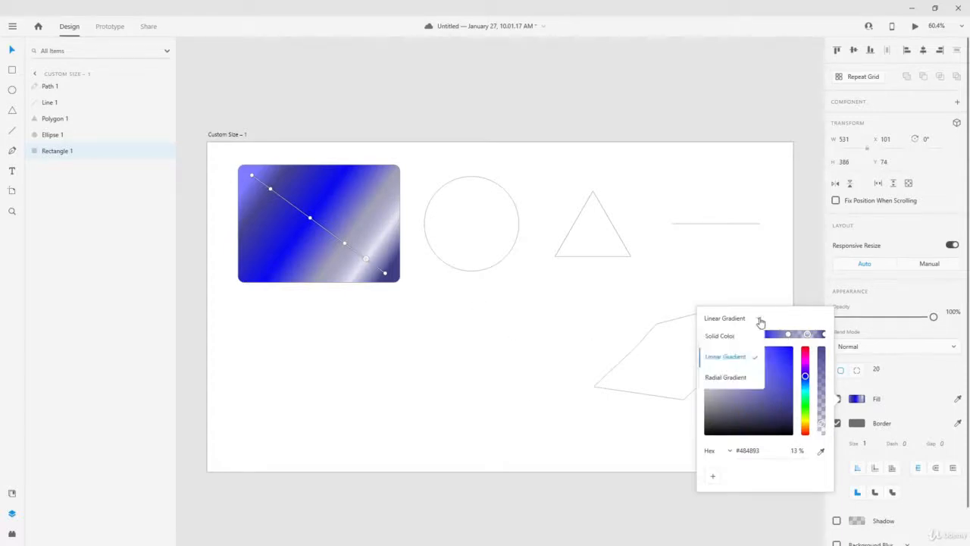
pyautogui.click(737, 377)
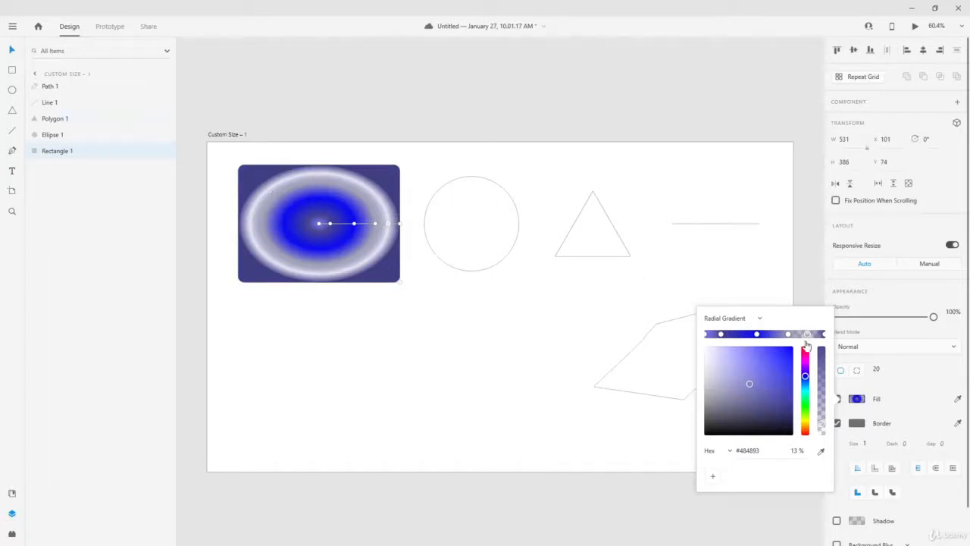
pyautogui.click(759, 318)
pyautogui.click(751, 337)
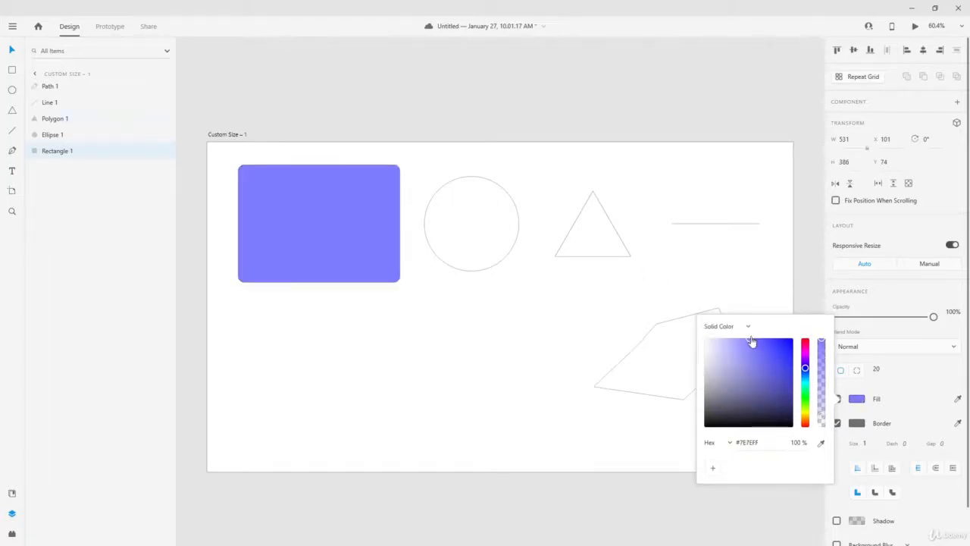
pyautogui.click(357, 193)
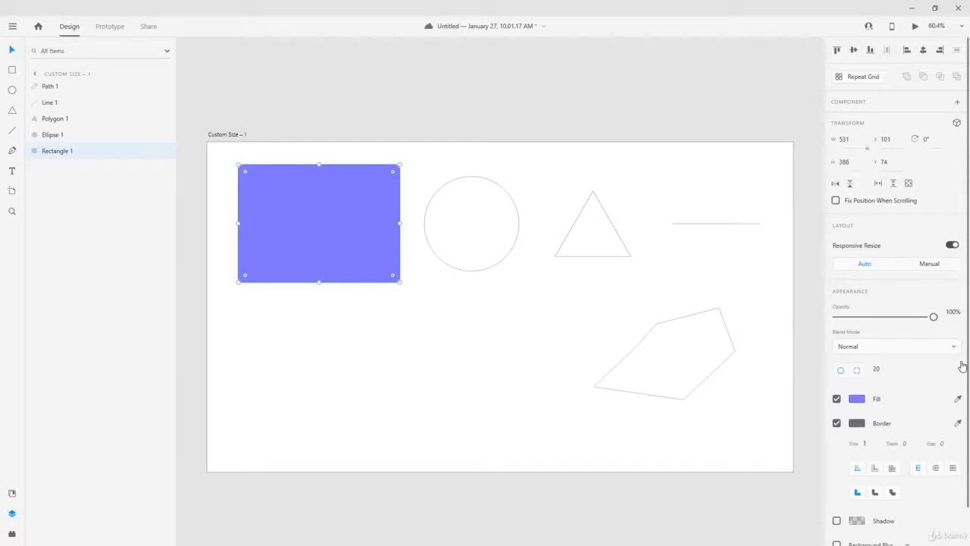
# Turn the rectangle's border off and on again, and set its size to 10
pyautogui.click(836, 423)
pyautogui.click(836, 423)
pyautogui.click(860, 444)
pyautogui.write('10')
pyautogui.press('Return')
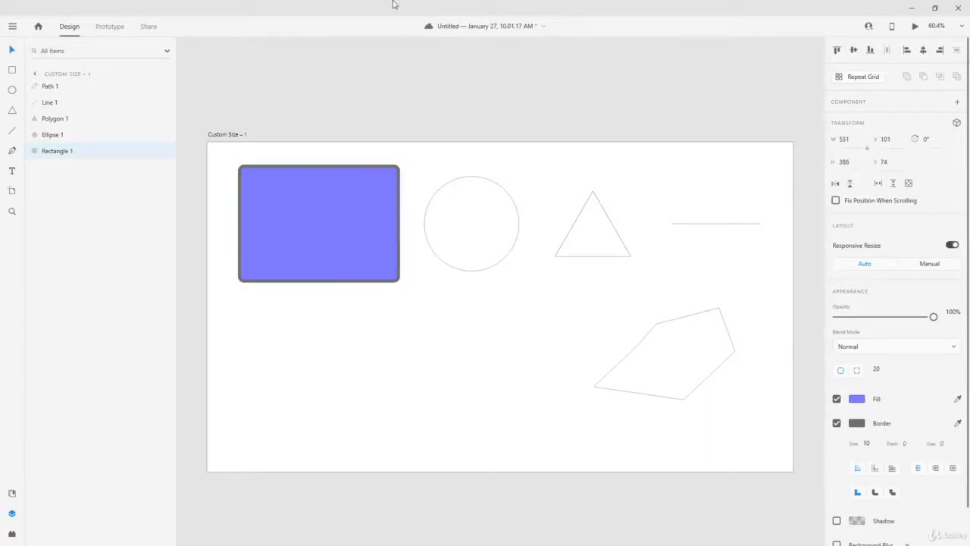
# Try a light grey border colour on the rectangle at 100% opacity
pyautogui.click(858, 423)
pyautogui.moveTo(759, 406); pyautogui.dragTo(636, 387)
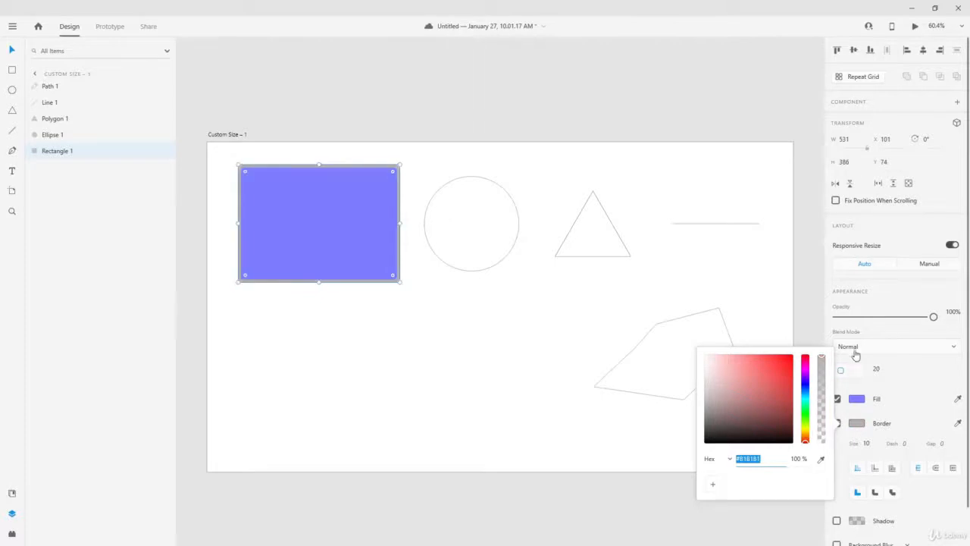
pyautogui.click(820, 361)
pyautogui.moveTo(819, 360); pyautogui.dragTo(820, 355)
# Try sampling the border colour from the rectangle's purple fill, and from the blue Select tool icon
pyautogui.click(957, 423)
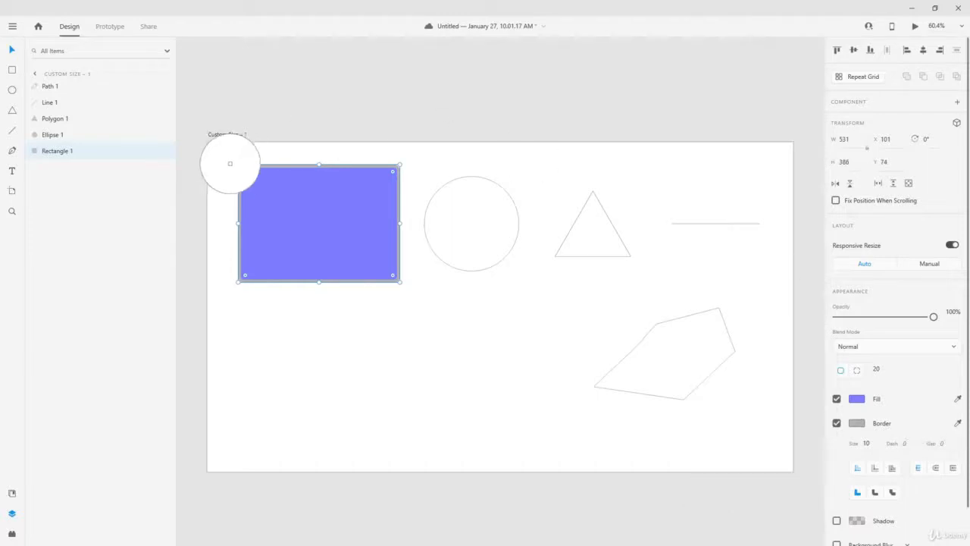
pyautogui.click(341, 227)
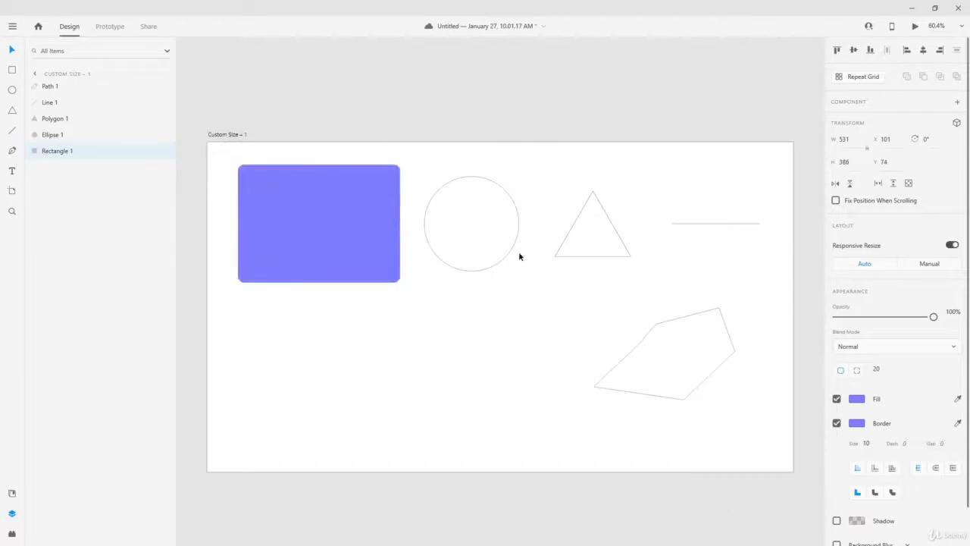
pyautogui.click(958, 423)
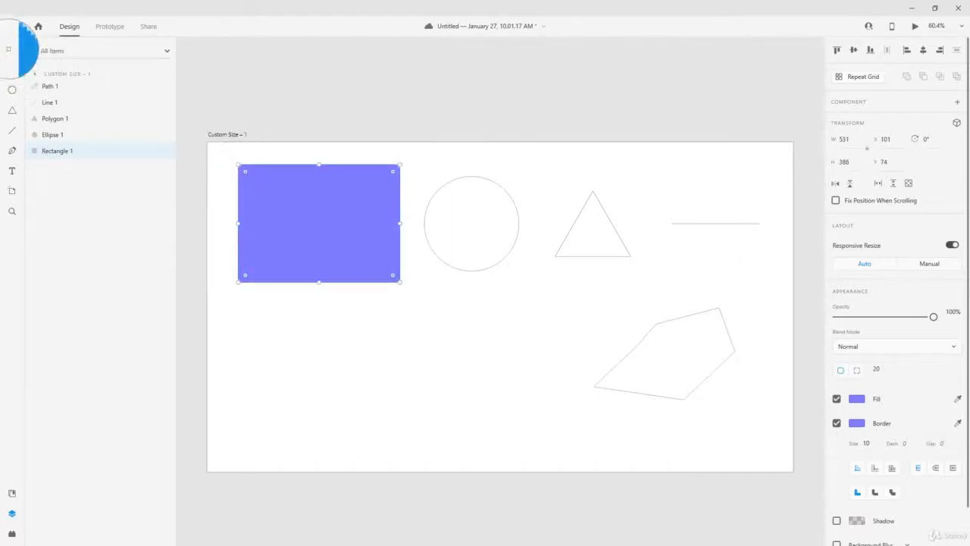
pyautogui.click(13, 50)
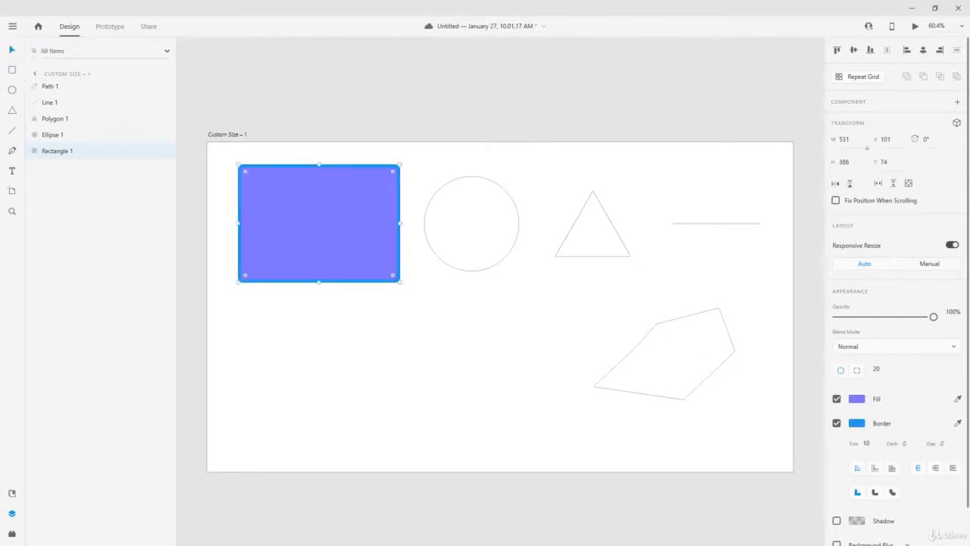
# Set the rectangle's border colour to dark grey #2D2D2D
pyautogui.click(857, 423)
pyautogui.moveTo(726, 395); pyautogui.dragTo(686, 435)
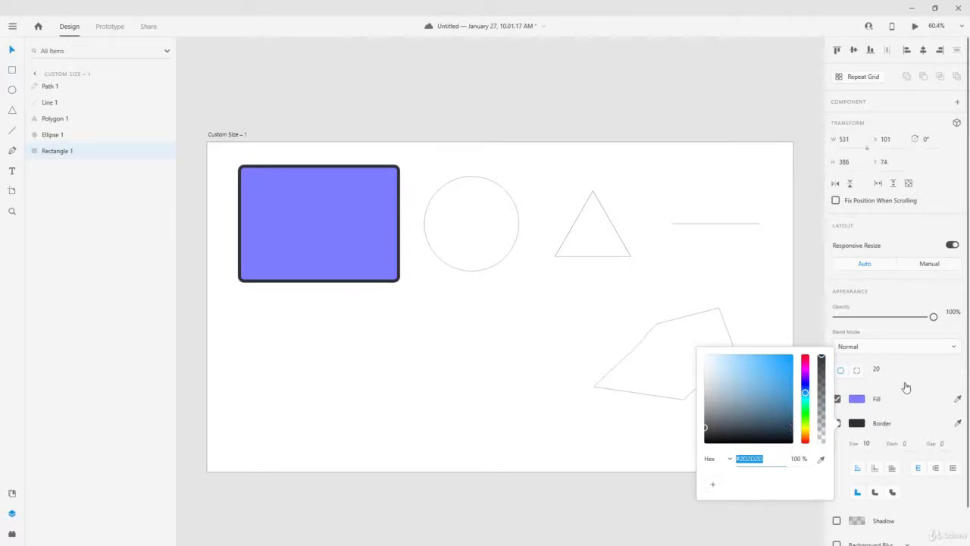
# Try a dashed border on the rectangle with a dash of 50 and a gap of 100
pyautogui.click(889, 444)
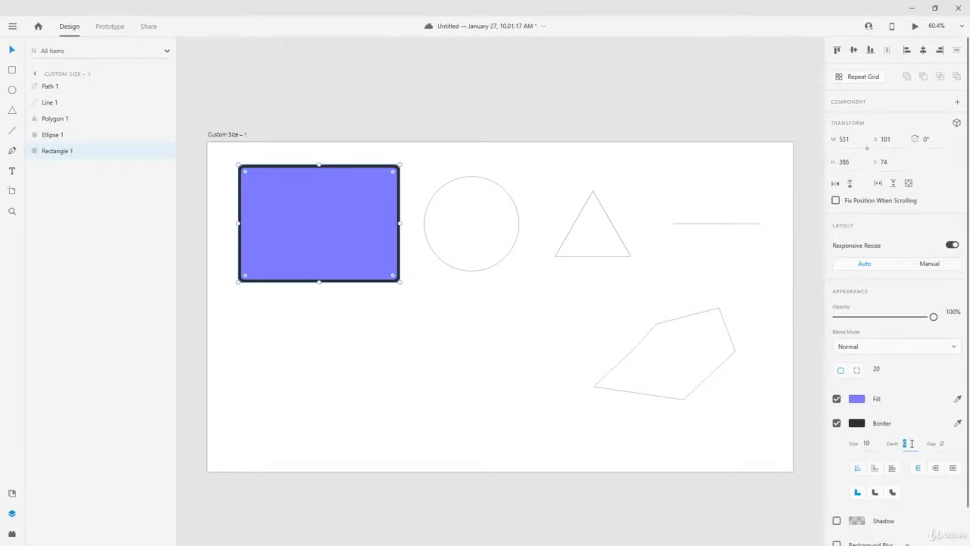
pyautogui.press('Return')
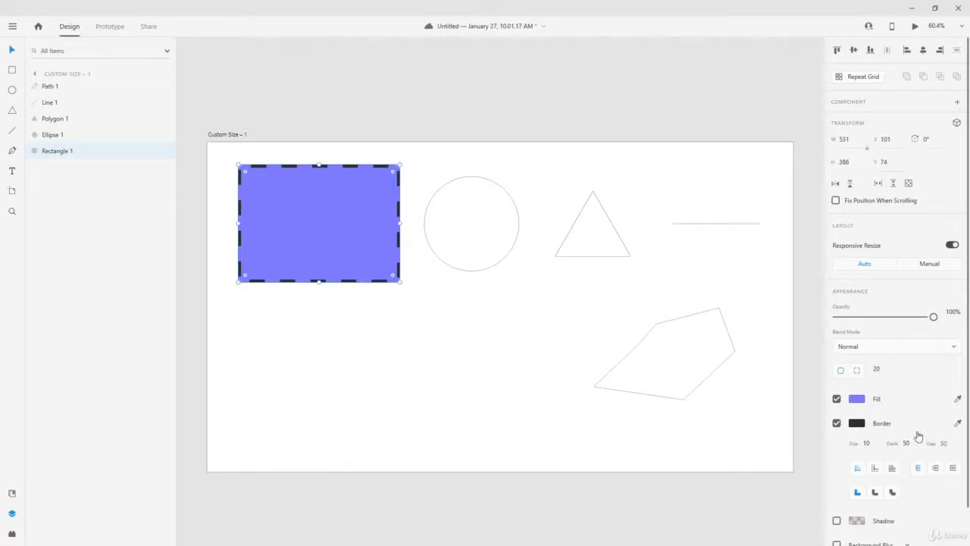
pyautogui.click(947, 444)
pyautogui.press('Return')
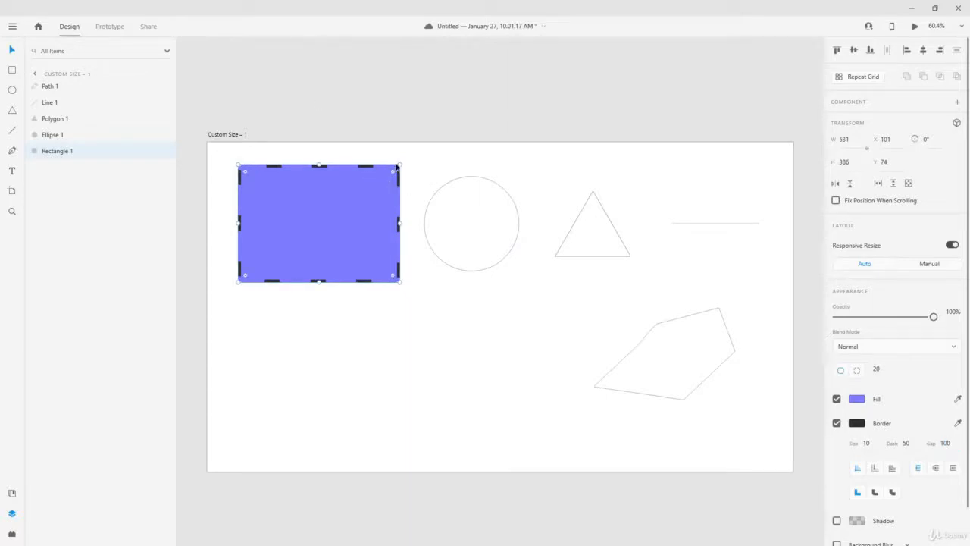
# Return the border to a solid line by setting both its dash and gap to 0
pyautogui.click(907, 443)
pyautogui.press('Return')
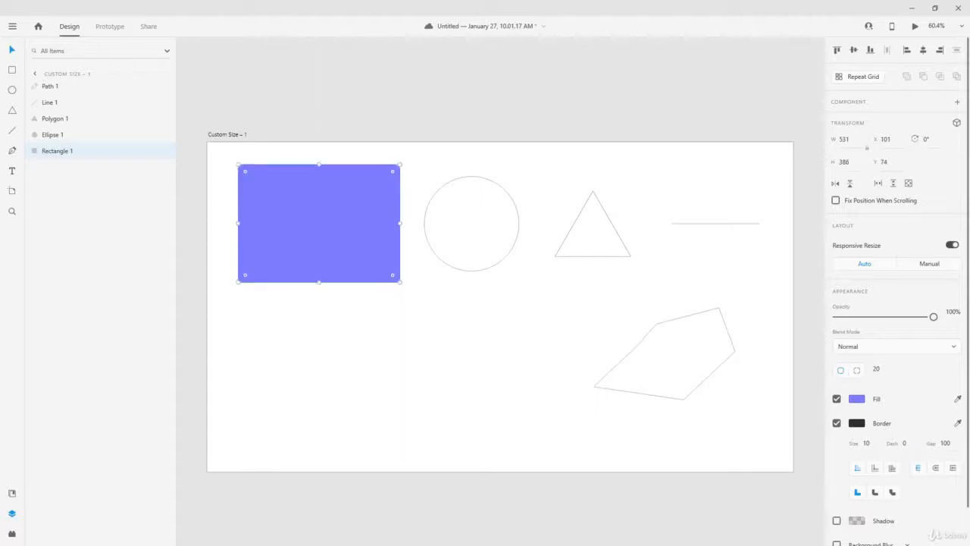
pyautogui.click(938, 446)
pyautogui.press('BackSpace')
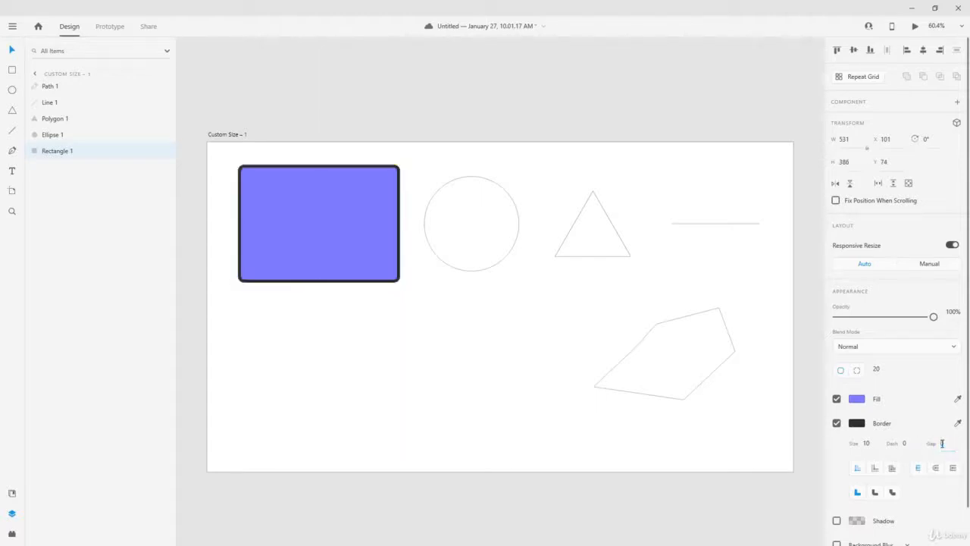
pyautogui.press('Return')
# Enable a shadow on the rectangle with X offset 20, Y offset 20 and blur 20
pyautogui.scroll(-1, 851, 440)
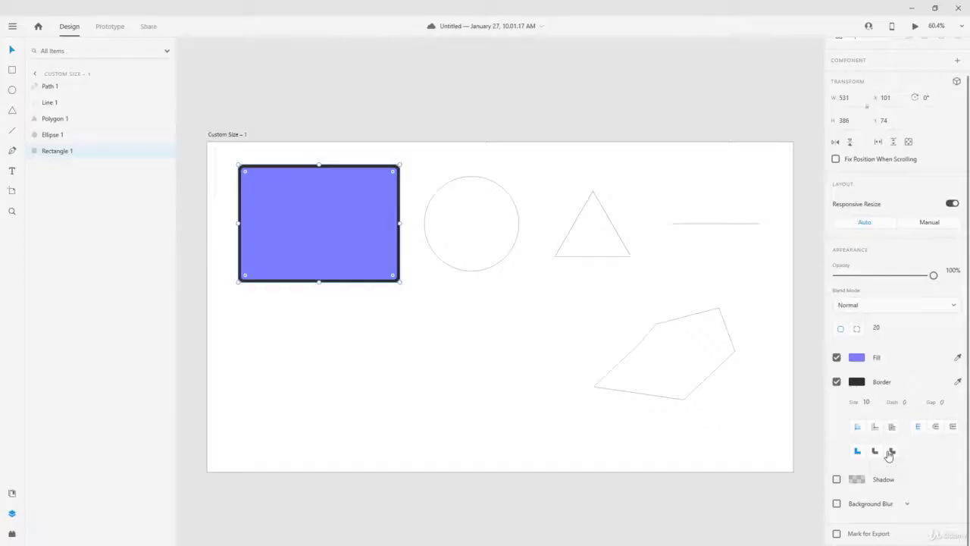
pyautogui.click(836, 480)
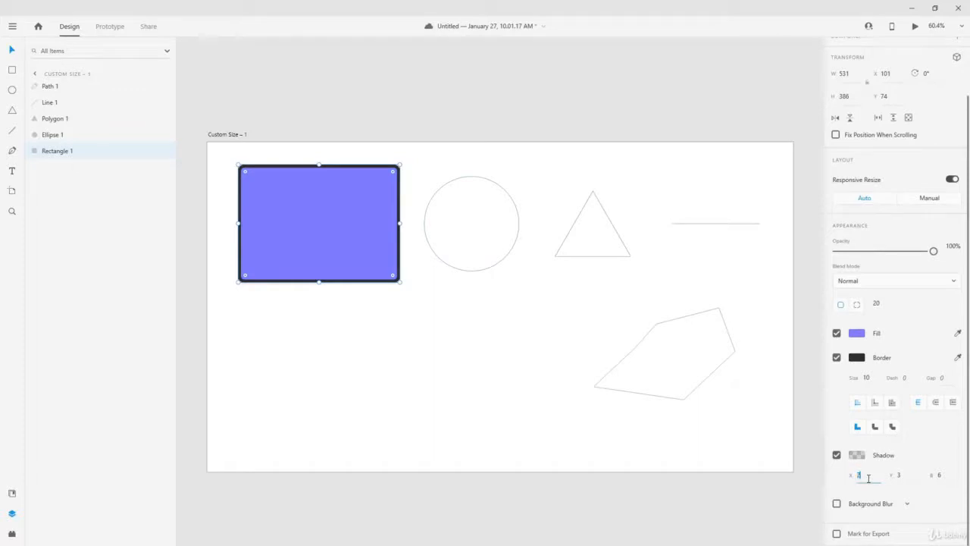
pyautogui.write('20')
pyautogui.press('Tab')
pyautogui.write('20')
pyautogui.press('Tab')
pyautogui.write('20')
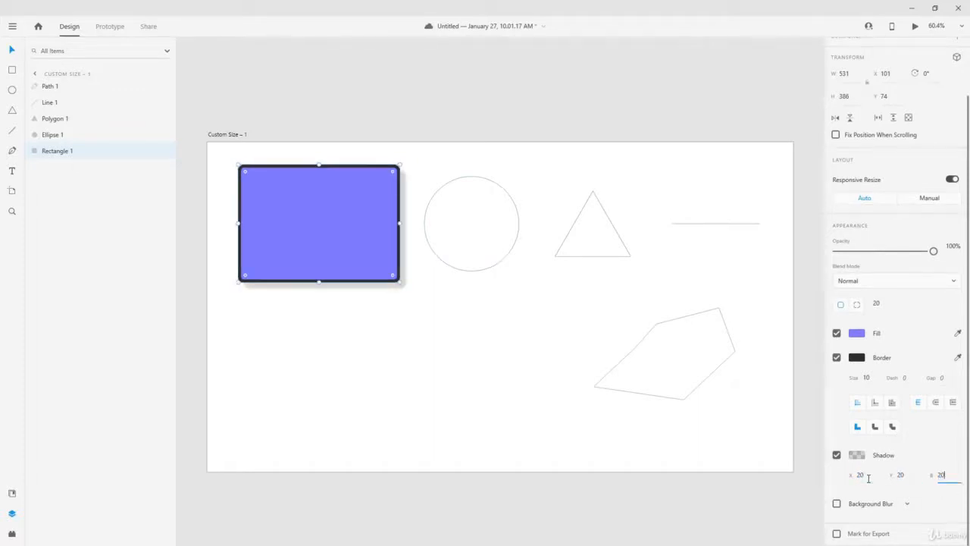
pyautogui.click(869, 477)
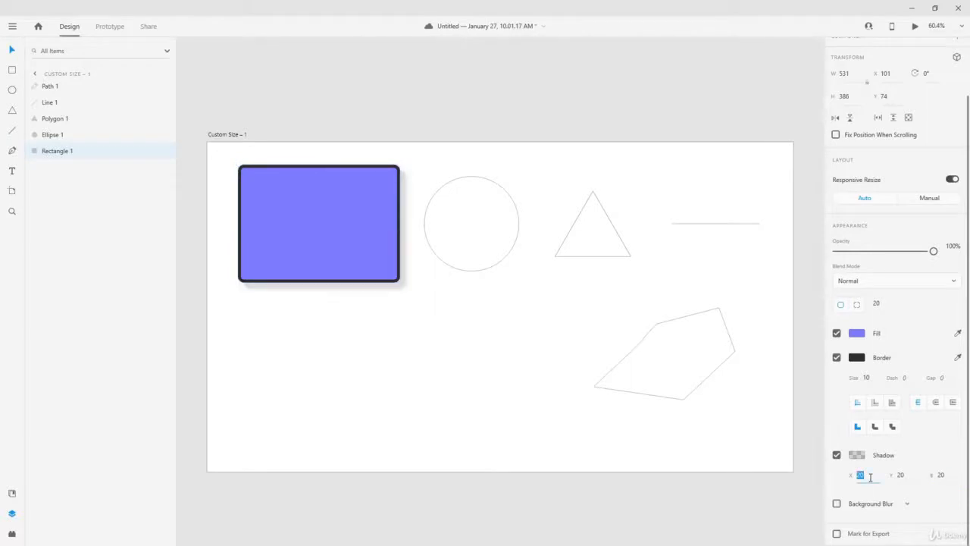
pyautogui.click(910, 475)
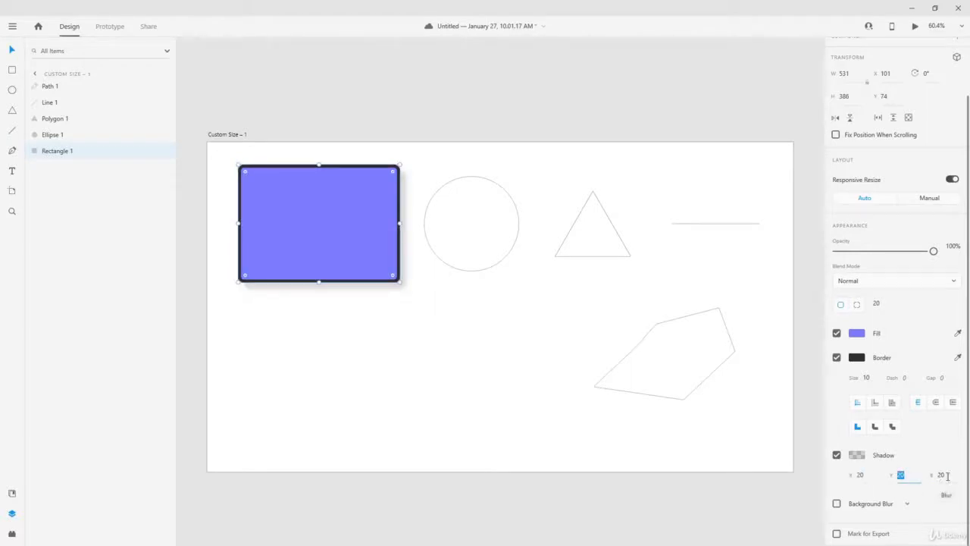
pyautogui.click(940, 475)
# Try raising the shadow's Y offset in steps of 10 up to 440, and undo the change
pyautogui.click(912, 475)
pyautogui.hotkey('shift', 'Up')
pyautogui.hotkey('shift', 'Up')
pyautogui.hotkey('shift', 'Up')
pyautogui.hotkey('shift', 'Up')
pyautogui.hotkey('shift', 'Up')
pyautogui.hotkey('shift', 'Up')
pyautogui.hotkey('shift', 'Up')
pyautogui.hotkey('shift', 'Up')
pyautogui.hotkey('shift', 'Up')
pyautogui.hotkey('shift', 'Up')
pyautogui.hotkey('shift', 'Up')
pyautogui.hotkey('shift', 'Up')
pyautogui.hotkey('shift', 'Up')
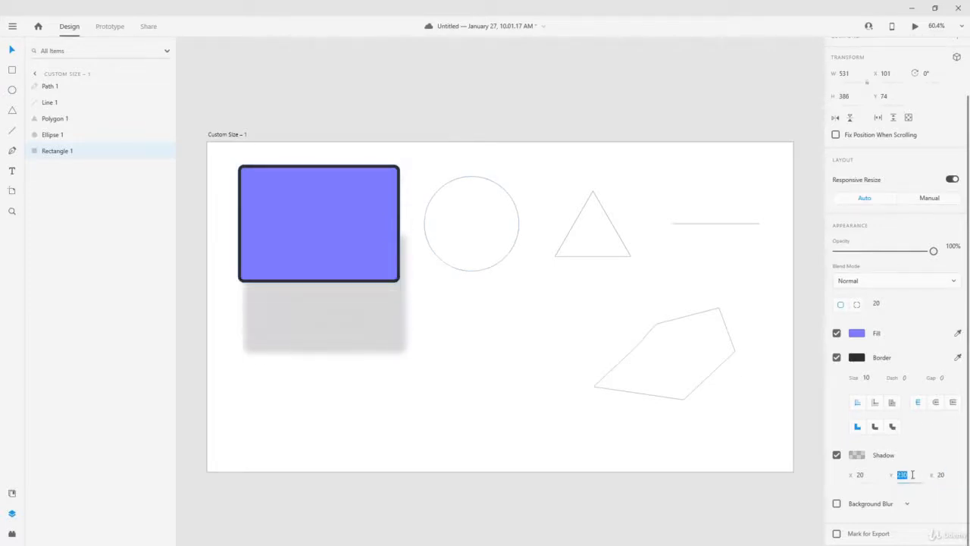
pyautogui.hotkey('shift', 'Up')
pyautogui.hotkey('shift', 'Up')
pyautogui.hotkey('shift', 'Up')
pyautogui.hotkey('shift', 'Up')
pyautogui.hotkey('shift', 'Up')
pyautogui.hotkey('shift', 'Up')
pyautogui.hotkey('shift', 'Up')
pyautogui.hotkey('shift', 'Up')
pyautogui.hotkey('shift', 'Up')
pyautogui.hotkey('shift', 'Up')
pyautogui.hotkey('shift', 'Up')
pyautogui.hotkey('shift', 'Up')
pyautogui.hotkey('shift', 'Up')
pyautogui.hotkey('shift', 'Up')
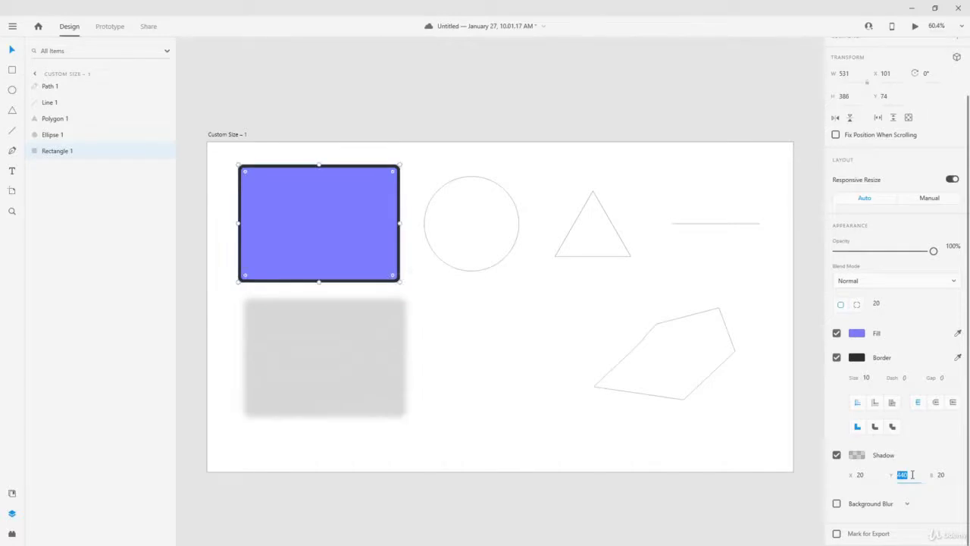
pyautogui.hotkey('ctrl', 'z')
# Try raising the rectangle's shadow X offset in steps of 10, and undo the change
pyautogui.click(872, 475)
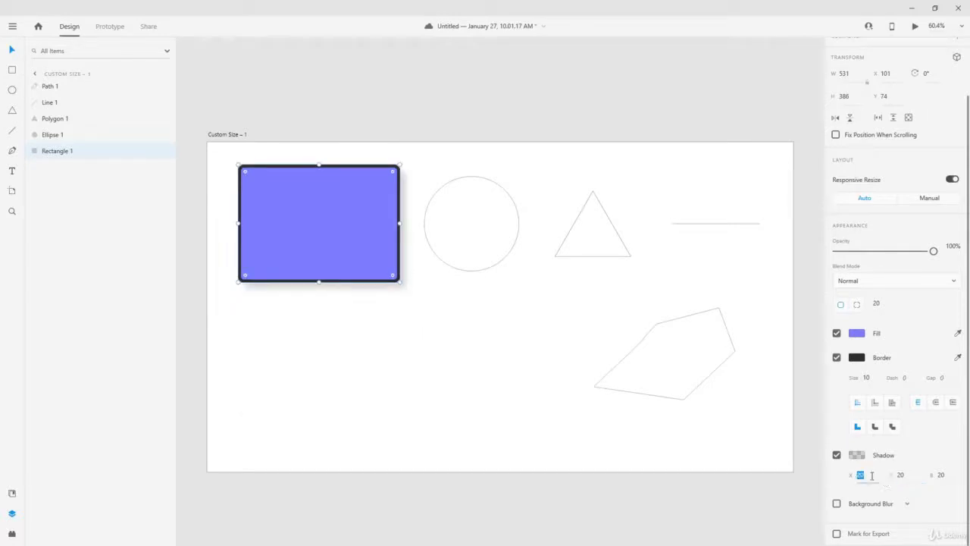
pyautogui.hotkey('shift', 'Up')
pyautogui.hotkey('shift', 'Up')
pyautogui.hotkey('shift', 'Up')
pyautogui.hotkey('shift', 'Up')
pyautogui.hotkey('shift', 'Up')
pyautogui.hotkey('shift', 'Up')
pyautogui.hotkey('shift', 'Up')
pyautogui.hotkey('shift', 'Up')
pyautogui.hotkey('shift', 'Up')
pyautogui.hotkey('shift', 'Up')
pyautogui.hotkey('shift', 'Up')
pyautogui.hotkey('shift', 'Up')
pyautogui.hotkey('shift', 'Up')
pyautogui.hotkey('shift', 'Up')
pyautogui.hotkey('shift', 'Up')
pyautogui.hotkey('shift', 'Up')
pyautogui.hotkey('shift', 'Up')
pyautogui.hotkey('shift', 'Up')
pyautogui.hotkey('shift', 'Up')
pyautogui.hotkey('shift', 'Up')
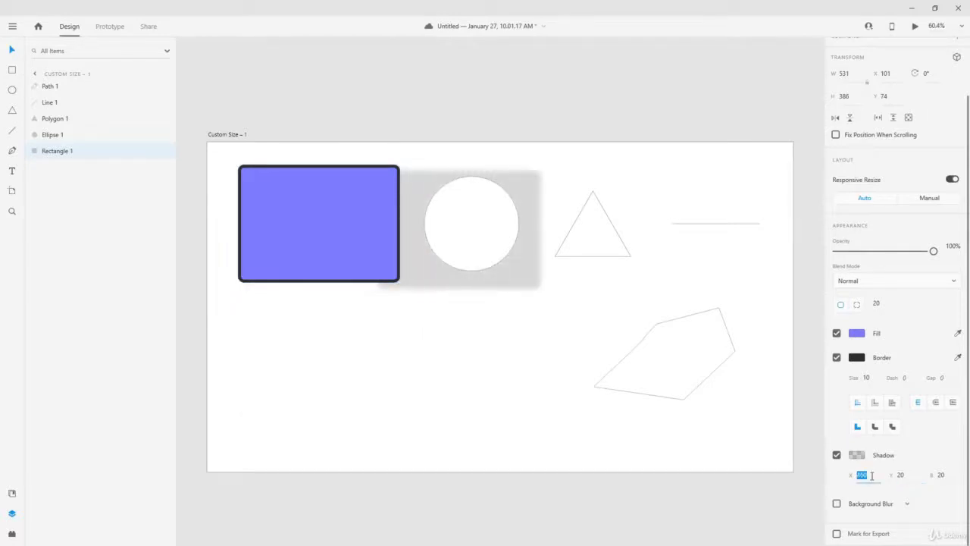
pyautogui.hotkey('ctrl', 'z')
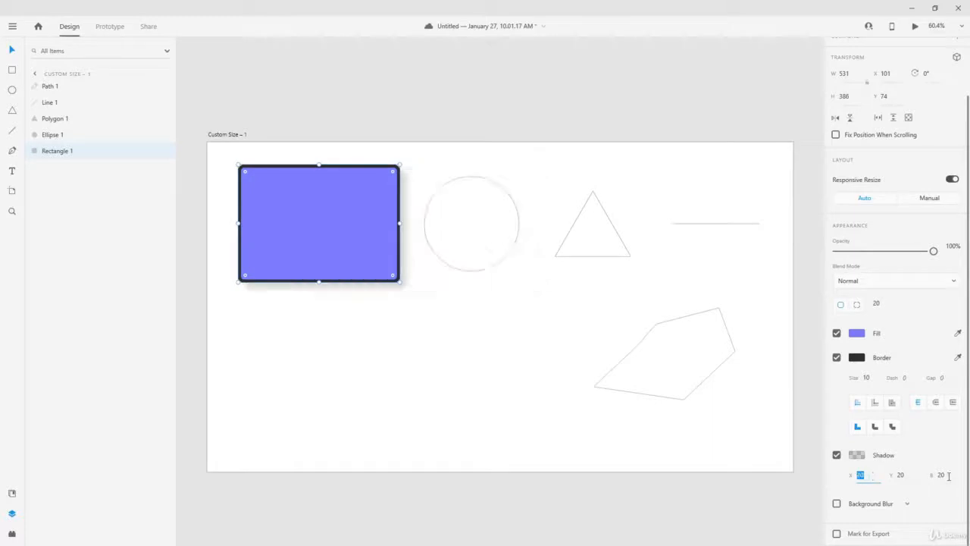
# Try higher and lower blur amounts on the rectangle's shadow, finishing with a blur of 0
pyautogui.click(948, 475)
pyautogui.hotkey('shift', 'Up')
pyautogui.hotkey('shift', 'Up')
pyautogui.hotkey('shift', 'Up')
pyautogui.hotkey('shift', 'Up')
pyautogui.hotkey('shift', 'Up')
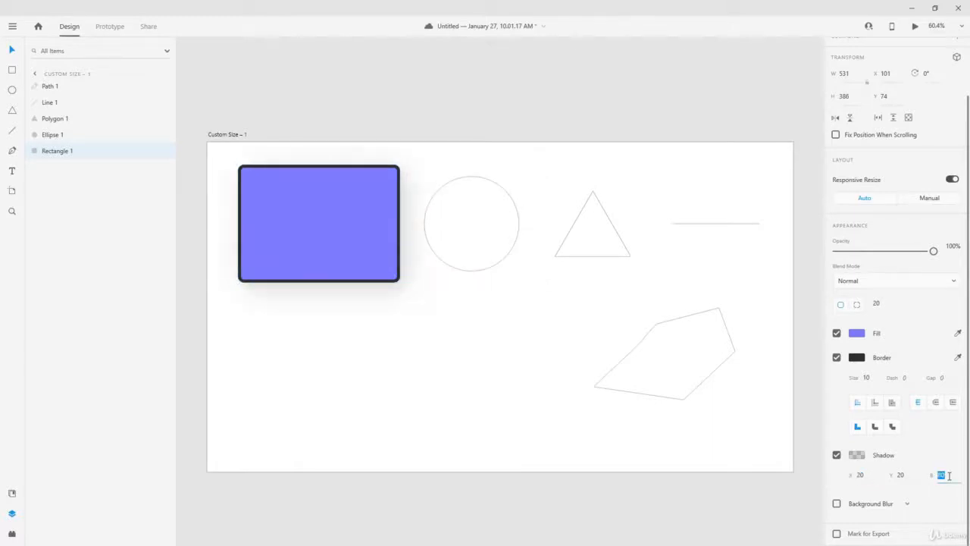
pyautogui.hotkey('shift', 'Down')
pyautogui.hotkey('shift', 'Down')
pyautogui.hotkey('shift', 'Down')
pyautogui.hotkey('shift', 'Down')
pyautogui.hotkey('shift', 'Down')
pyautogui.hotkey('shift', 'Down')
pyautogui.hotkey('shift', 'Down')
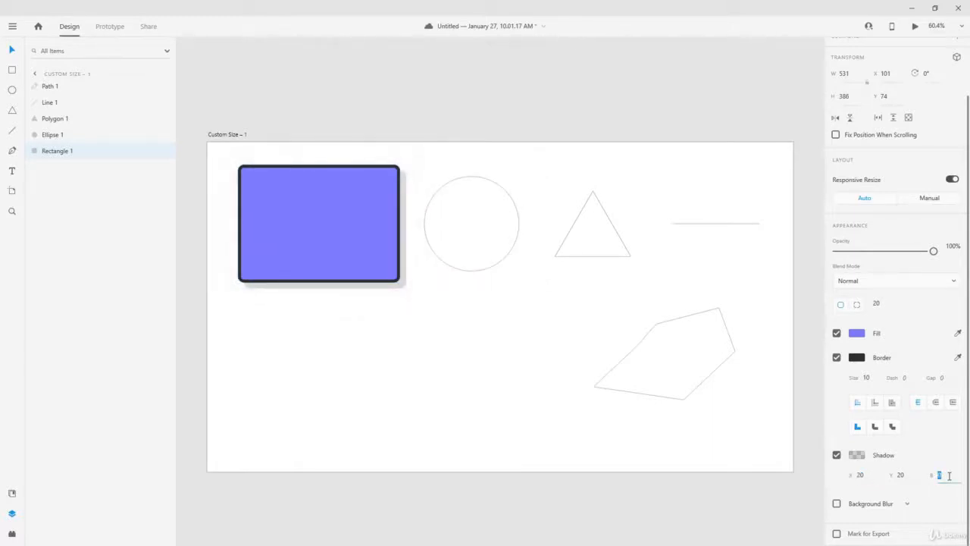
pyautogui.hotkey('shift', 'Up')
pyautogui.hotkey('shift', 'Up')
pyautogui.hotkey('shift', 'Up')
pyautogui.hotkey('shift', 'Up')
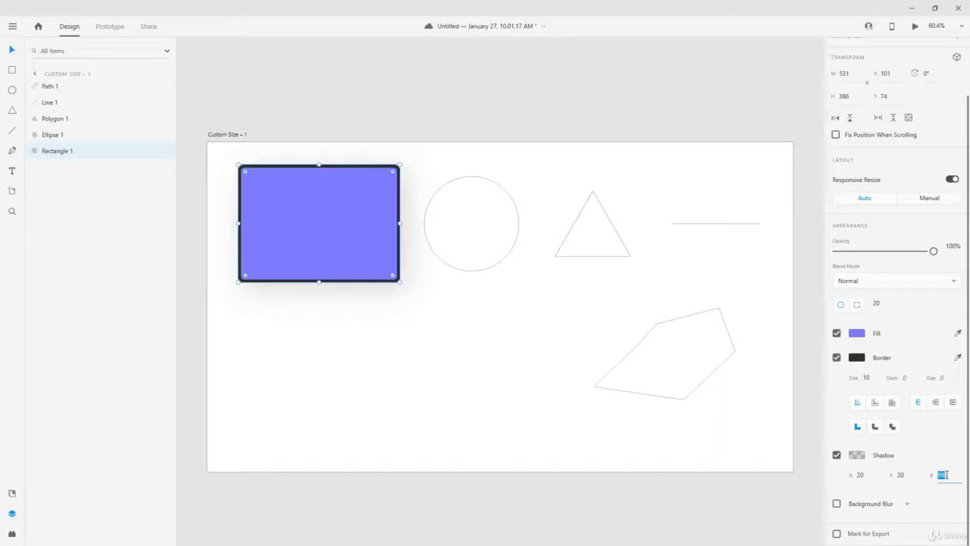
pyautogui.press('Return')
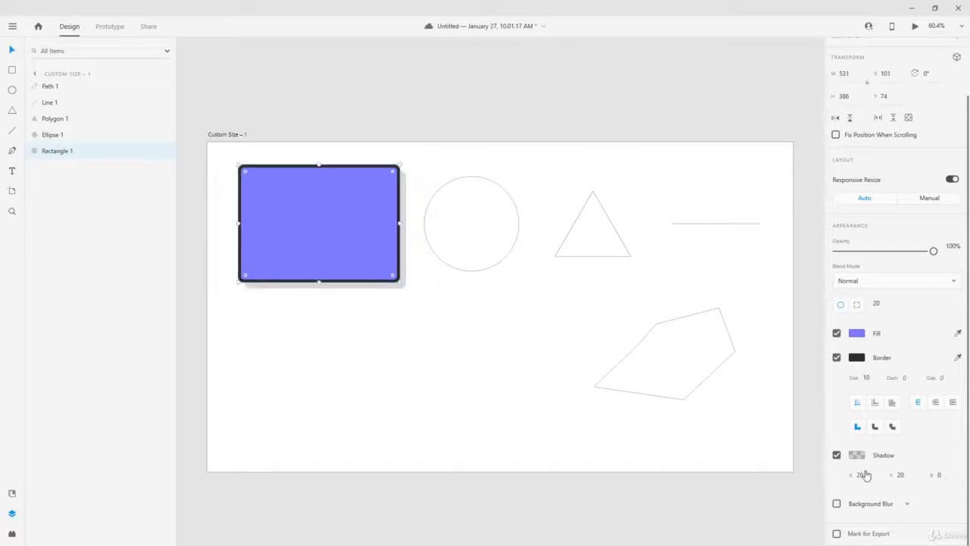
# Change the rectangle's shadow colour from black to a mid grey, keeping its opacity at 16%
pyautogui.click(860, 474)
pyautogui.click(861, 456)
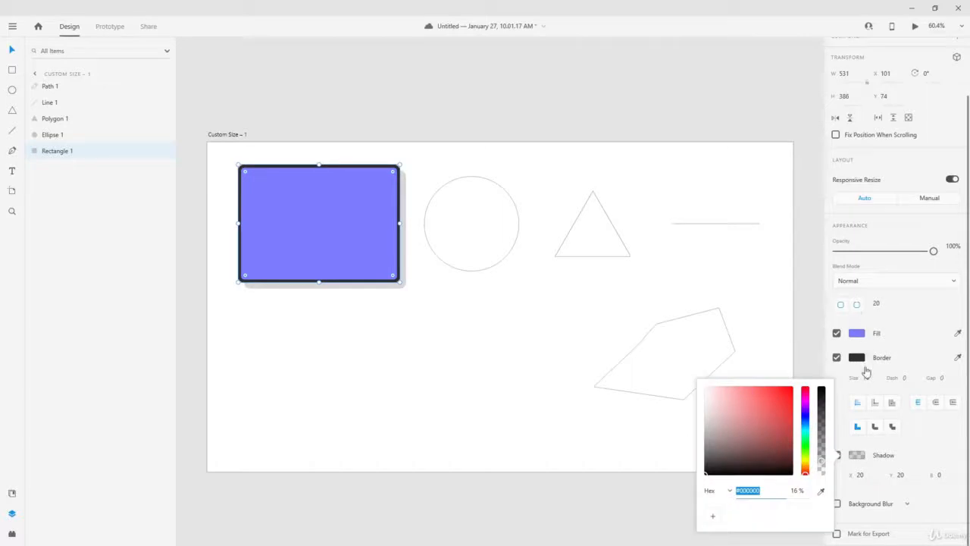
pyautogui.moveTo(745, 427); pyautogui.dragTo(726, 434)
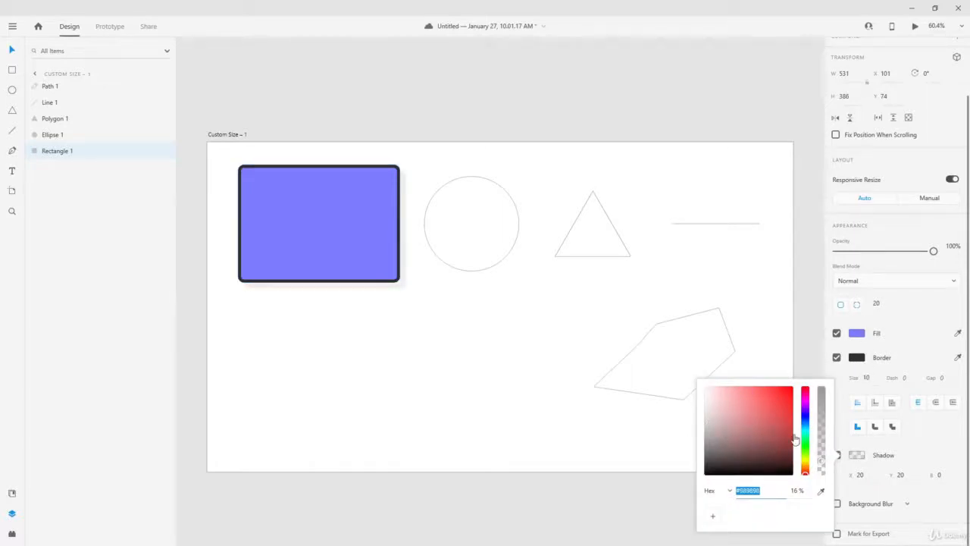
pyautogui.moveTo(794, 440); pyautogui.dragTo(794, 452)
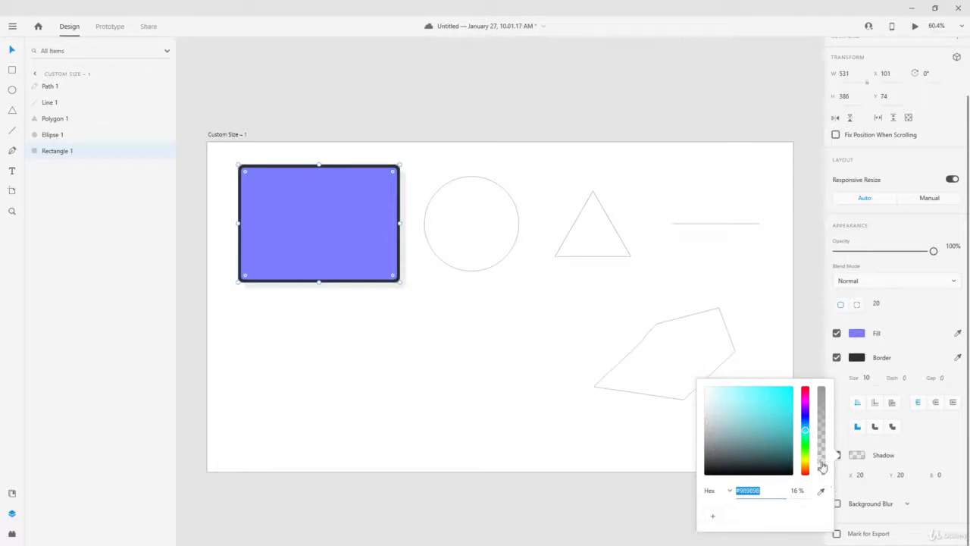
pyautogui.moveTo(822, 465)
pyautogui.mouseDown()
pyautogui.moveTo(824, 425)
pyautogui.moveTo(823, 465)
pyautogui.mouseUp()
pyautogui.click(947, 451)
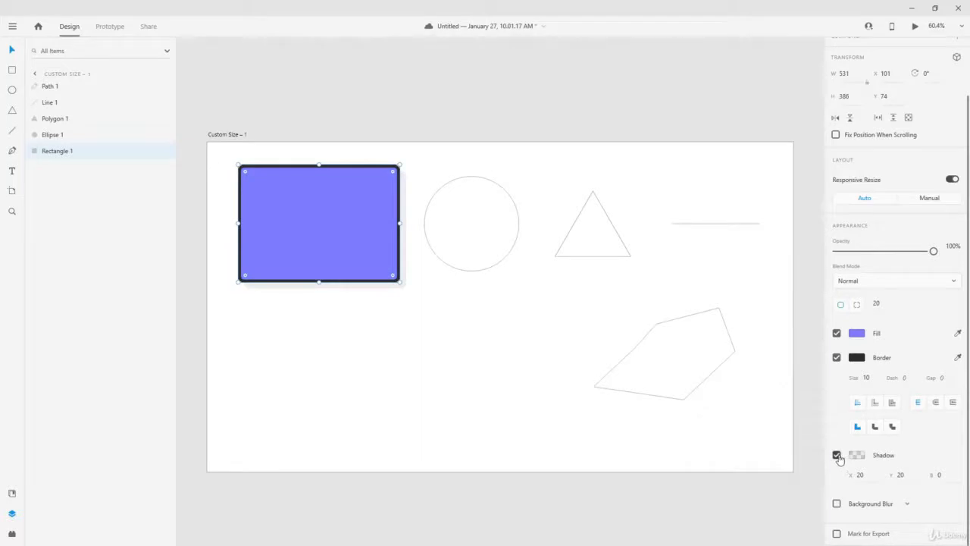
# Turn off the rectangle's shadow and enable its background blur
pyautogui.click(837, 456)
pyautogui.click(836, 503)
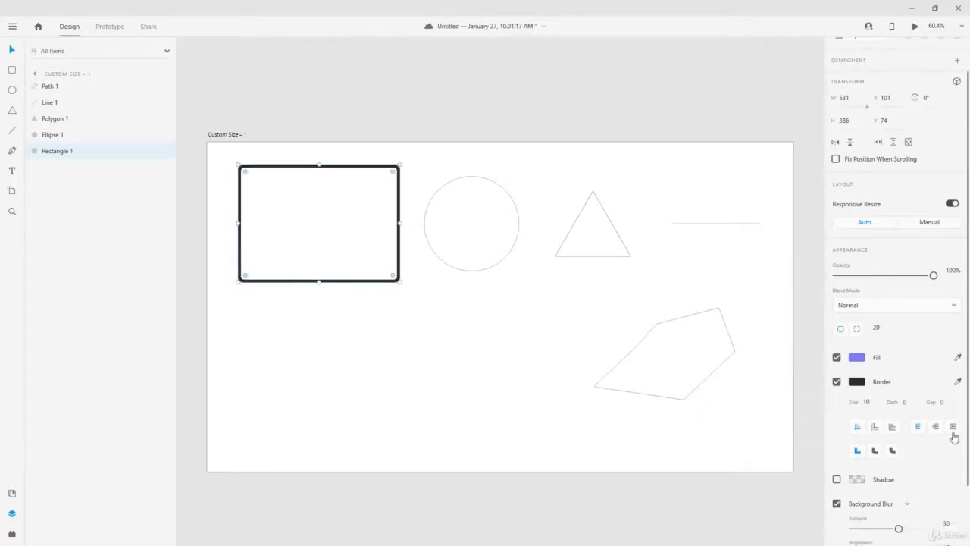
pyautogui.scroll(-2, 953, 436)
pyautogui.scroll(-1, 374, 98)
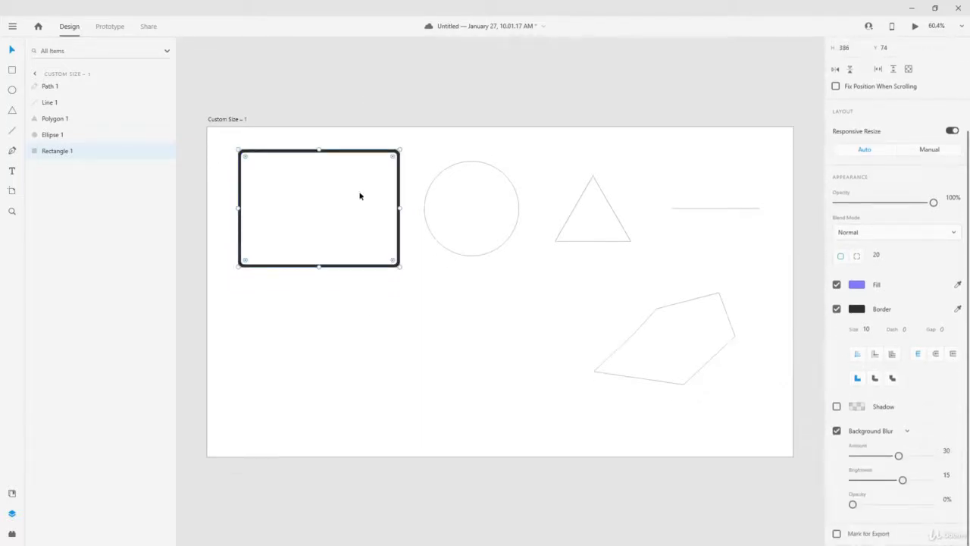
# Move the rectangle over the circle and reorder it above Ellipse 1 in the layer stack
pyautogui.moveTo(360, 196); pyautogui.dragTo(417, 192)
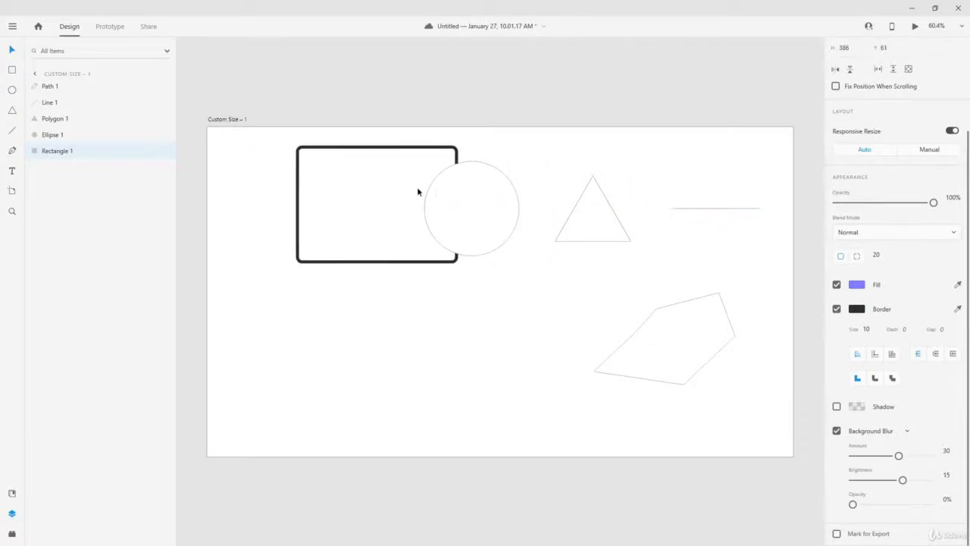
pyautogui.moveTo(37, 150)
pyautogui.mouseDown()
pyautogui.moveTo(65, 147)
pyautogui.moveTo(71, 131)
pyautogui.mouseUp()
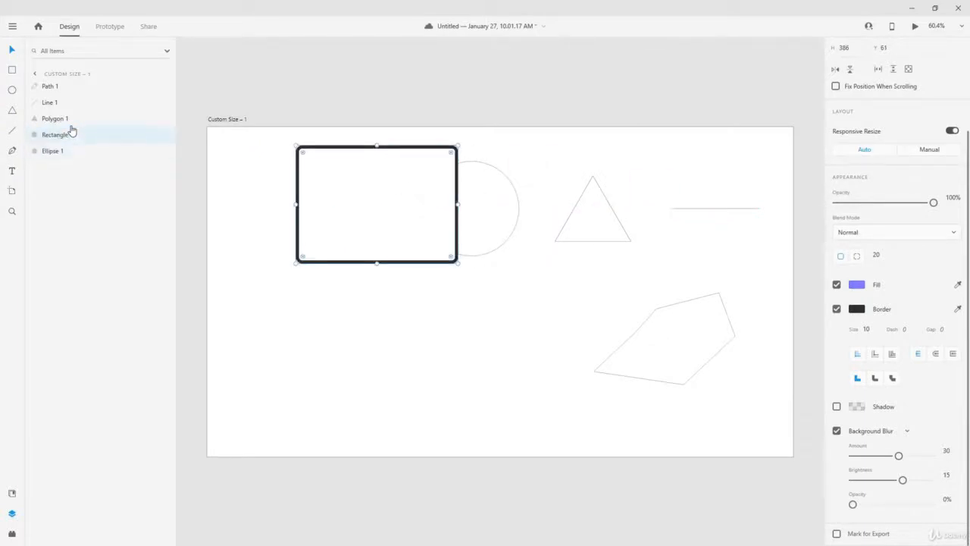
pyautogui.moveTo(346, 205); pyautogui.dragTo(422, 205)
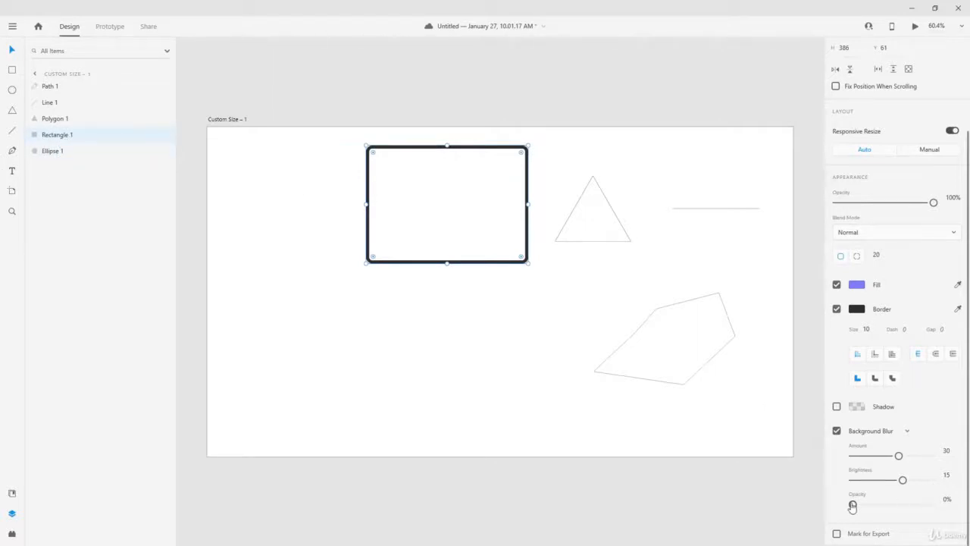
# Try a background blur with amount 15, brightness 1 and opacity 9% while the rectangle covers the circle
pyautogui.moveTo(851, 506); pyautogui.dragTo(860, 503)
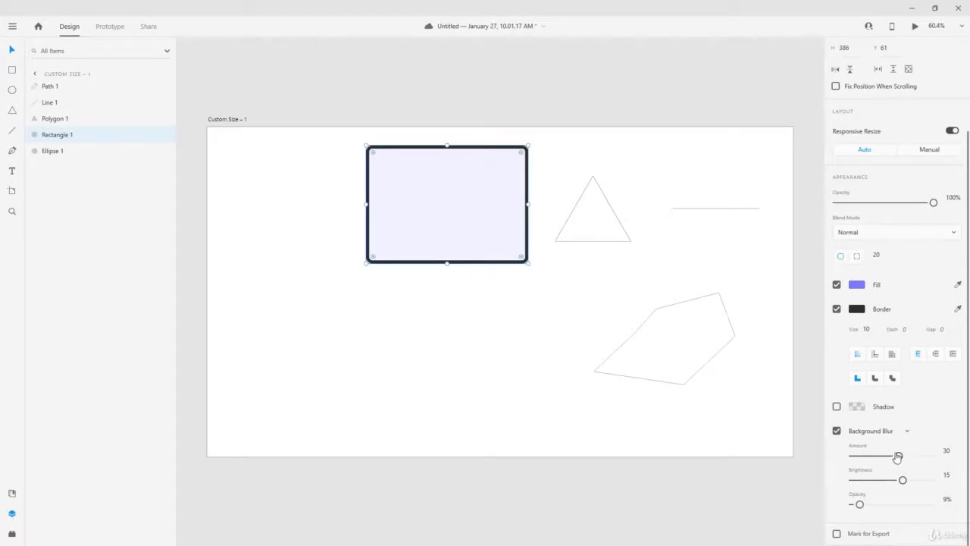
pyautogui.moveTo(897, 456); pyautogui.dragTo(893, 479)
pyautogui.moveTo(494, 186)
pyautogui.mouseDown()
pyautogui.moveTo(513, 189)
pyautogui.moveTo(480, 210)
pyautogui.moveTo(492, 179)
pyautogui.moveTo(486, 192)
pyautogui.mouseUp()
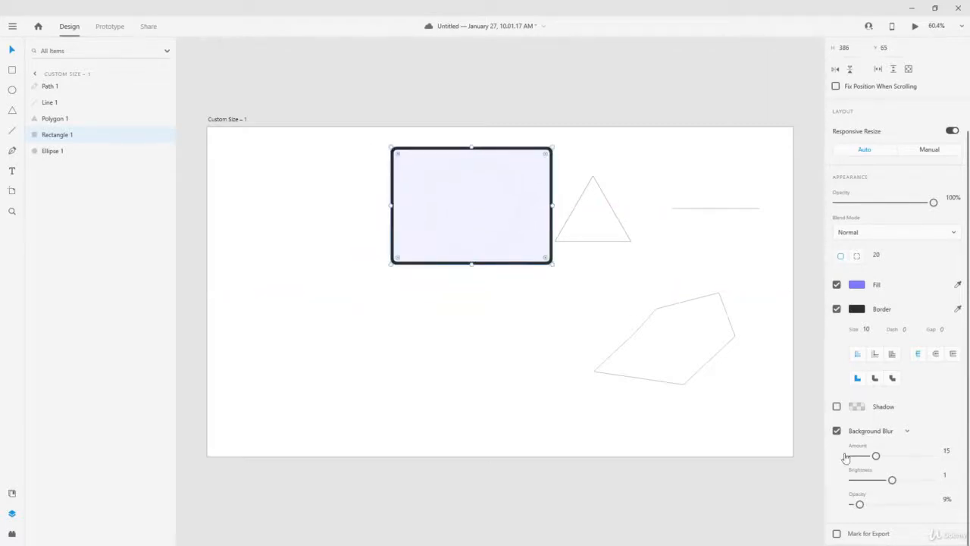
# Set the background blur to amount 17, brightness -6 and opacity 0%, and move the rectangle back beside the circle
pyautogui.moveTo(875, 455); pyautogui.dragTo(843, 506)
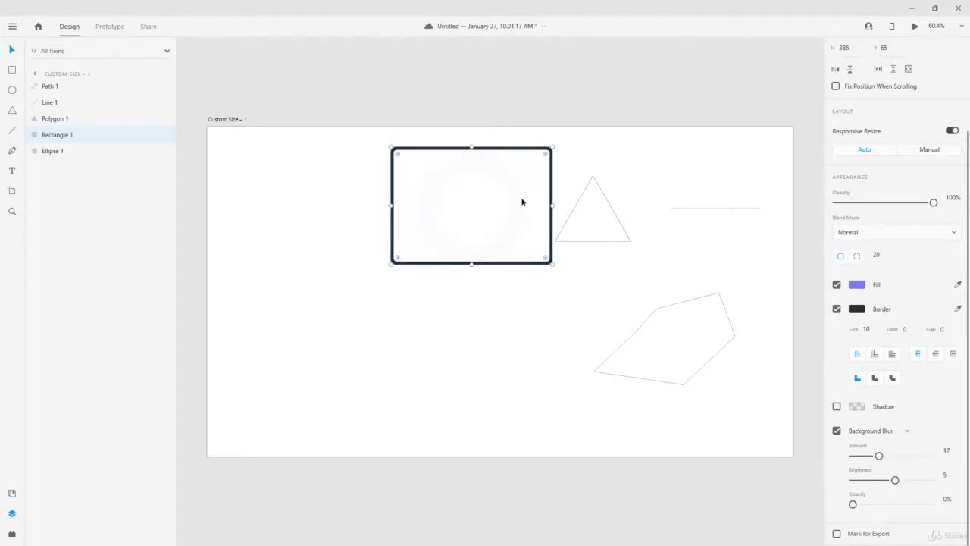
pyautogui.moveTo(521, 202); pyautogui.dragTo(539, 219)
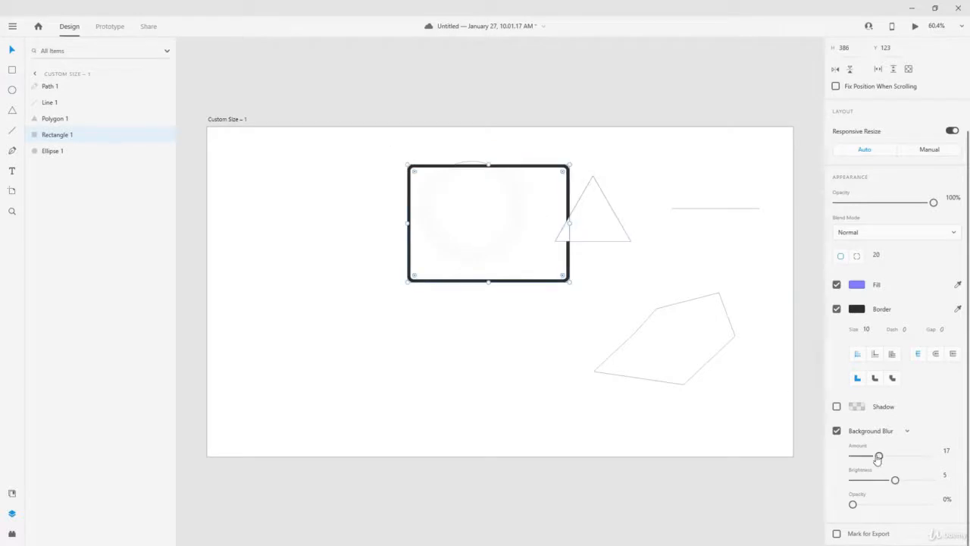
pyautogui.moveTo(895, 479); pyautogui.dragTo(885, 480)
pyautogui.moveTo(515, 241); pyautogui.dragTo(331, 221)
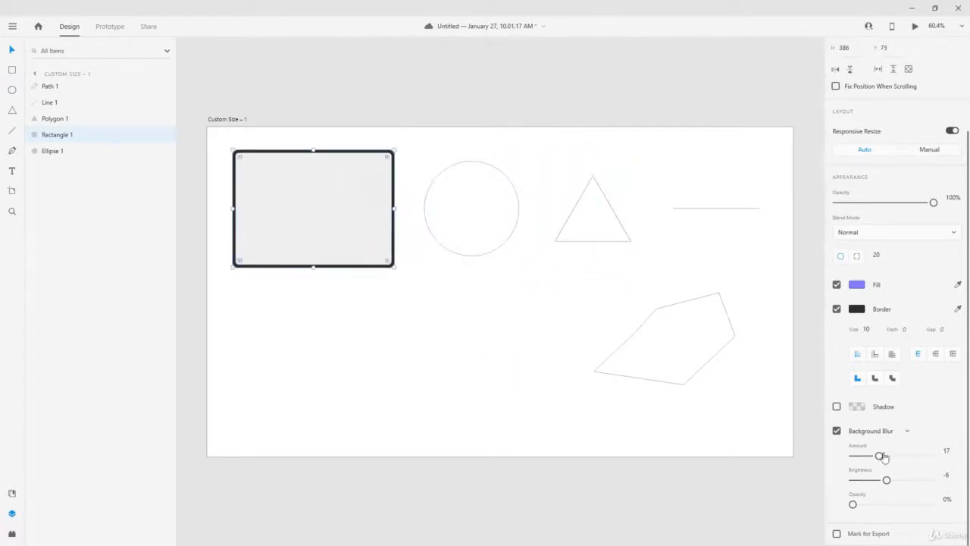
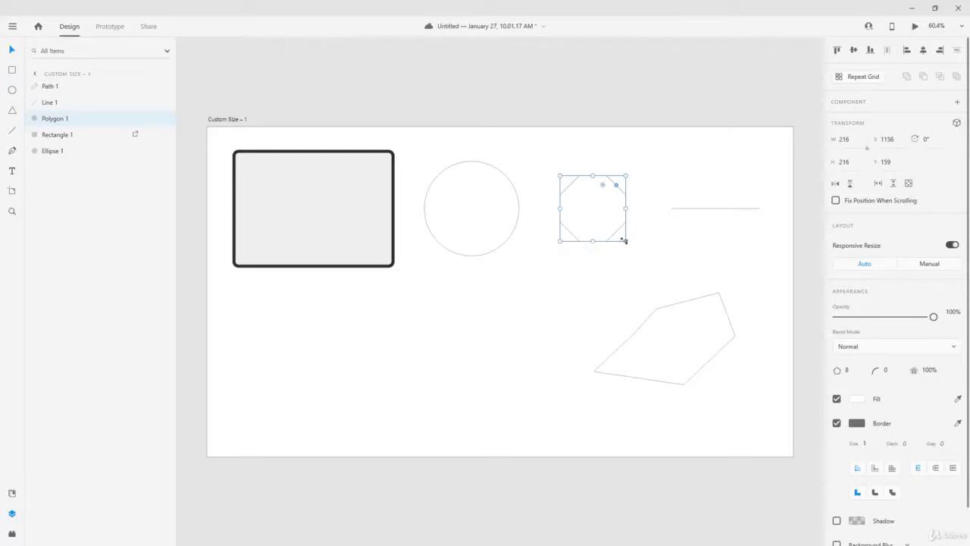
# Enlarge the octagon to about 442 by 442 and shift the line sideways to make room for it
pyautogui.moveTo(625, 240); pyautogui.dragTo(693, 301)
pyautogui.moveTo(647, 228); pyautogui.dragTo(629, 197)
pyautogui.click(724, 208)
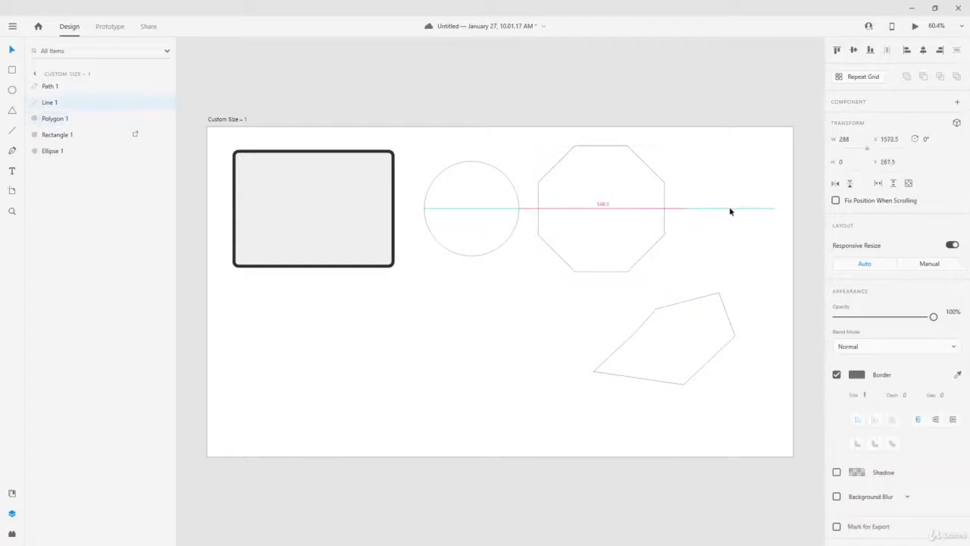
pyautogui.click(623, 196)
pyautogui.moveTo(665, 273)
pyautogui.mouseDown()
pyautogui.moveTo(619, 227)
pyautogui.moveTo(673, 290)
pyautogui.mouseUp()
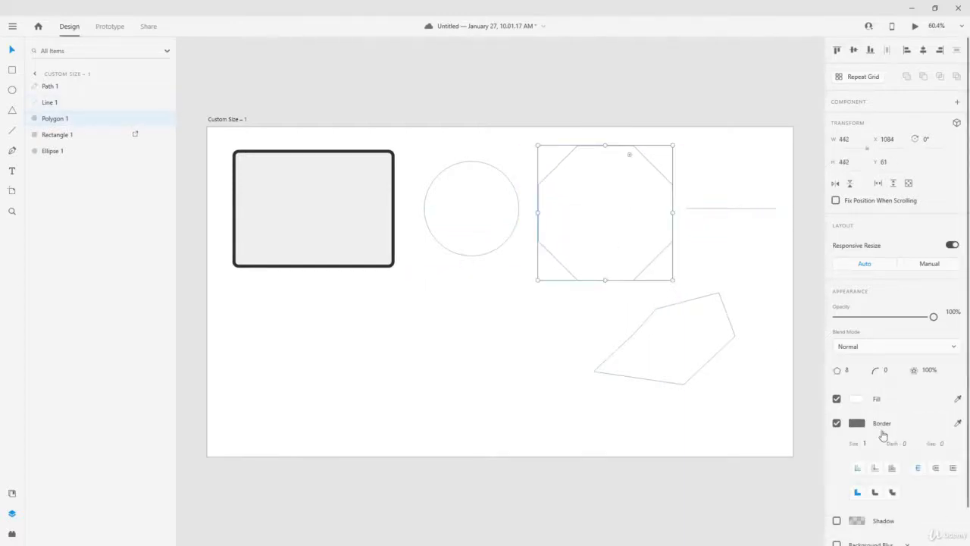
# Set the octagon's border size to 20 and its corner radius to 50
pyautogui.write('20')
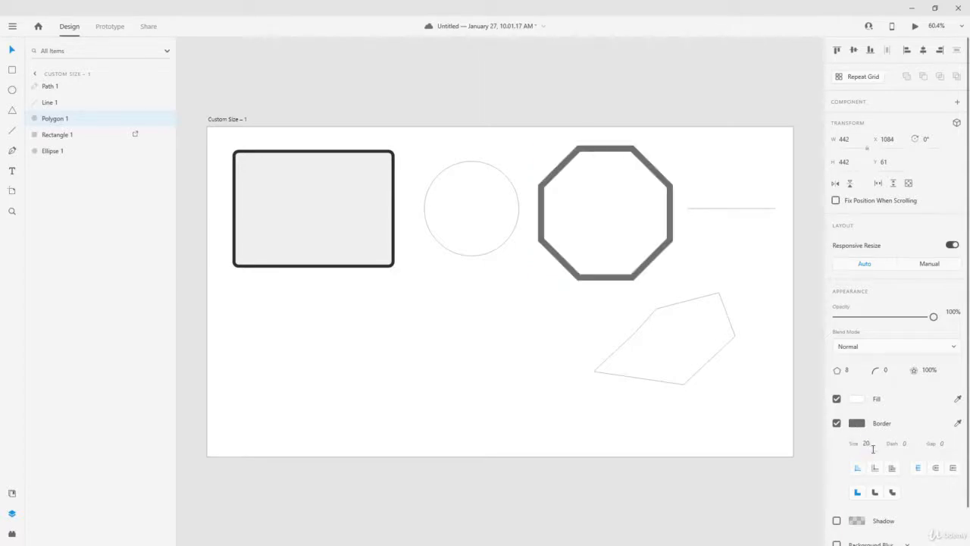
pyautogui.click(894, 371)
pyautogui.press('Return')
pyautogui.write('50')
pyautogui.press('Return')
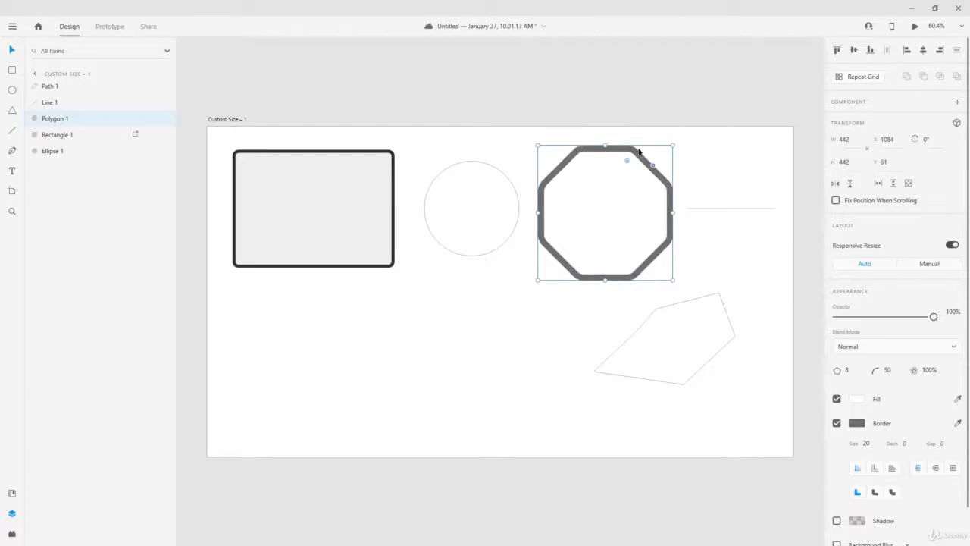
# Increase the octagon's corner radius to 80
pyautogui.click(896, 369)
pyautogui.write('80')
pyautogui.press('Return')
# Try star ratios of 50%, 10% and 70% on the octagon, and return the ratio to 100%
pyautogui.click(929, 370)
pyautogui.write('50')
pyautogui.press('Return')
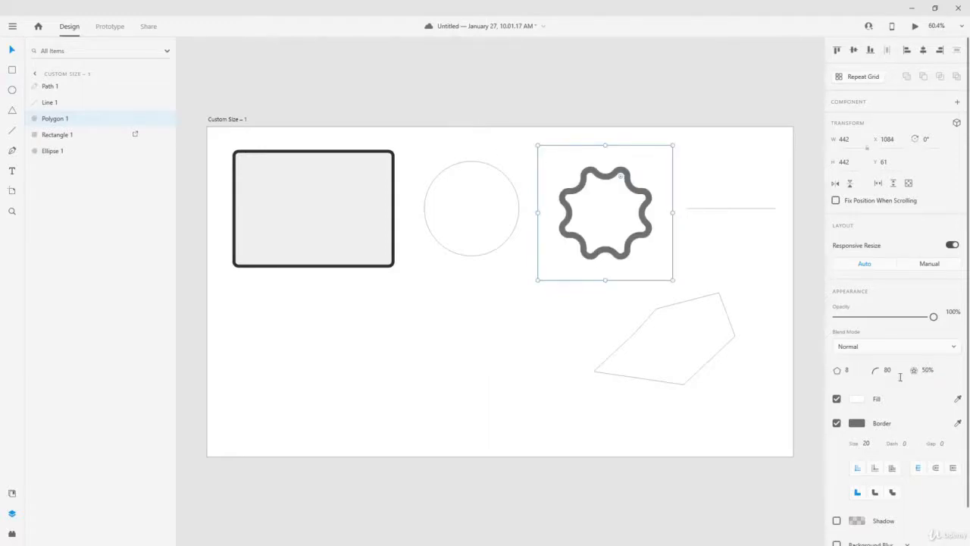
pyautogui.click(926, 369)
pyautogui.click(929, 369)
pyautogui.write('10')
pyautogui.press('Return')
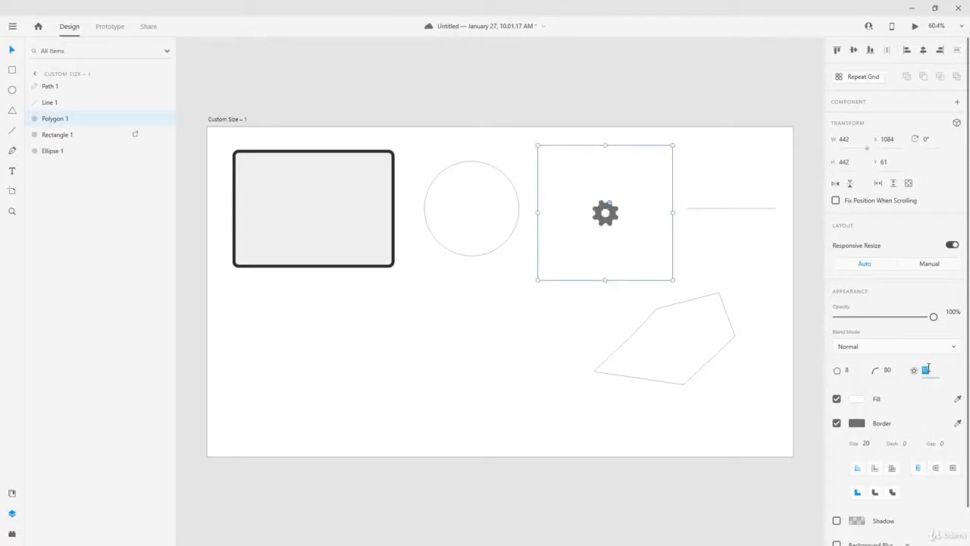
pyautogui.write('70')
pyautogui.press('Return')
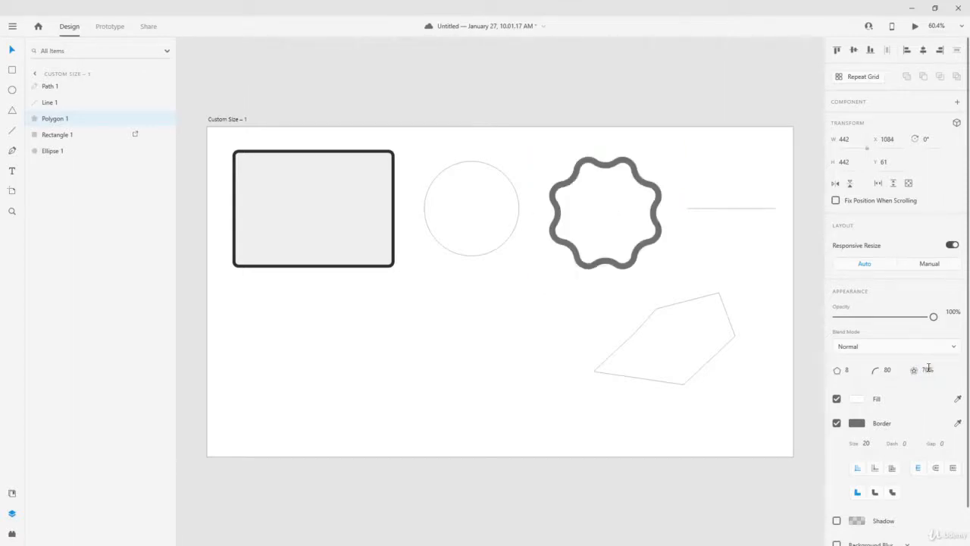
pyautogui.click(927, 368)
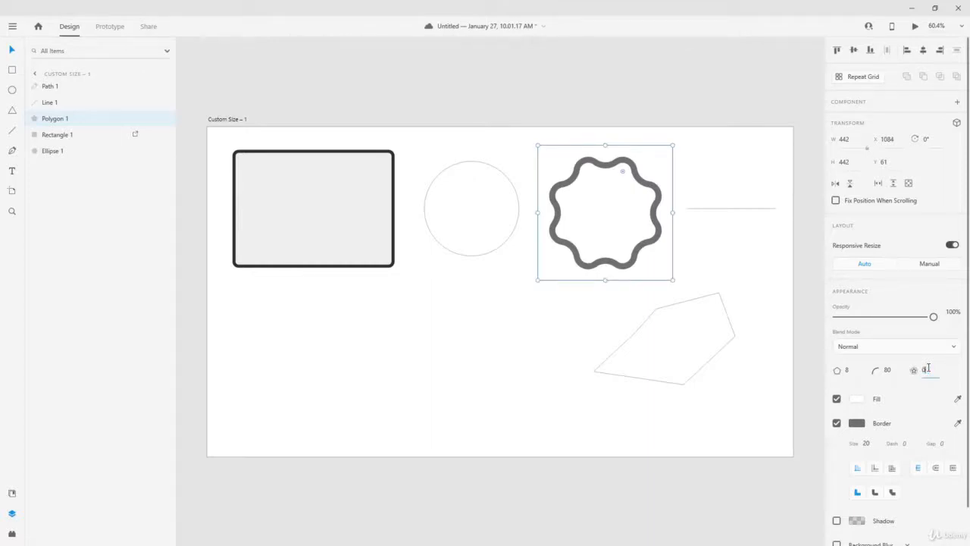
pyautogui.write('100')
pyautogui.press('Return')
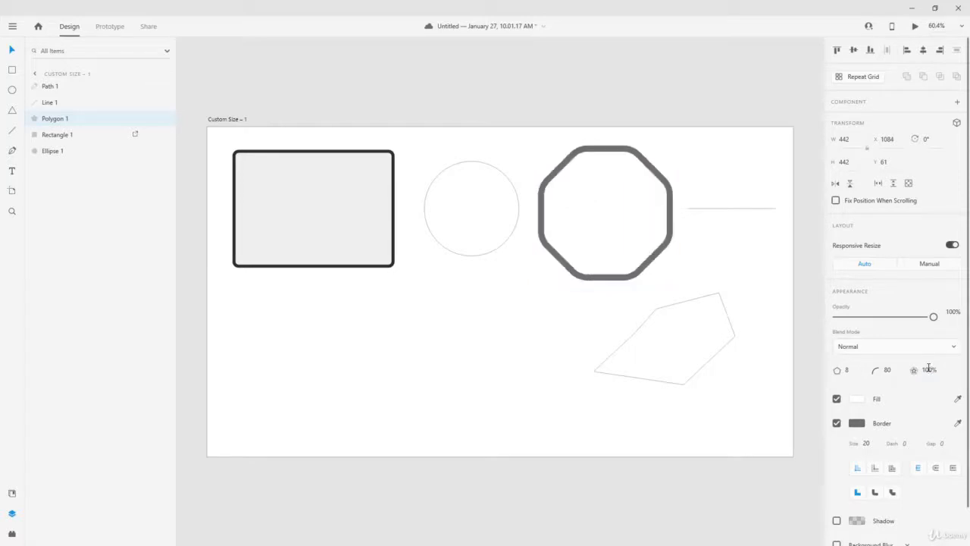
# Open the octagon's corner count for editing
pyautogui.scroll(1, 623, 130)
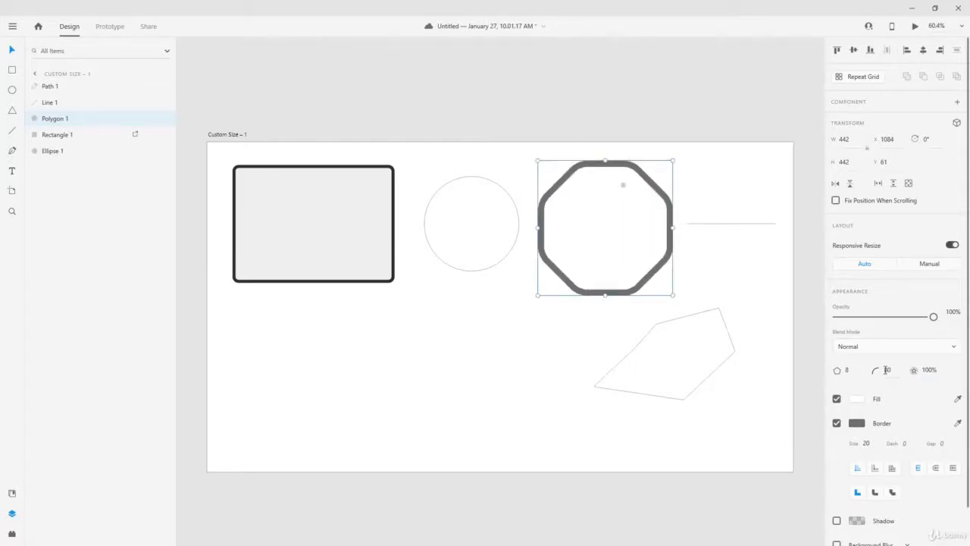
pyautogui.click(856, 369)
pyautogui.press('Return')
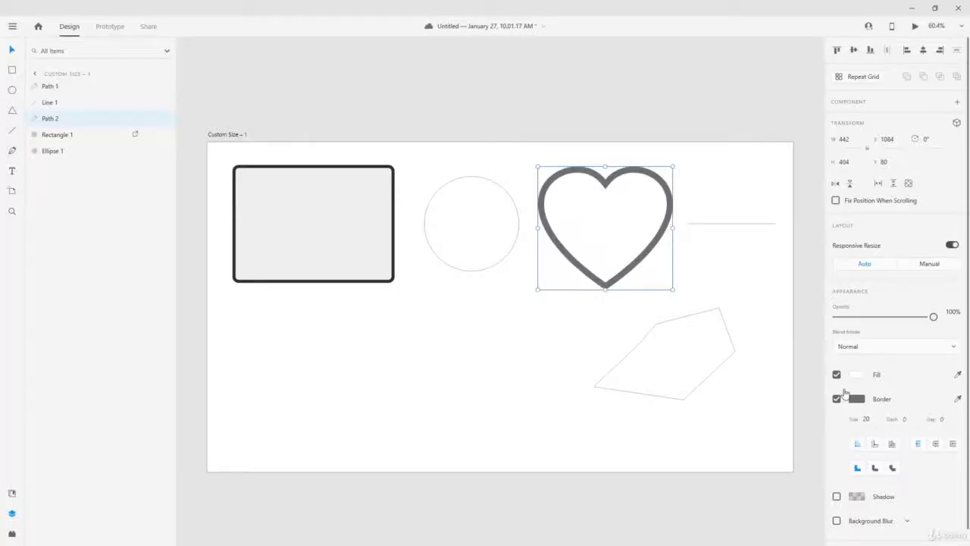
pyautogui.scroll(-1, 935, 379)
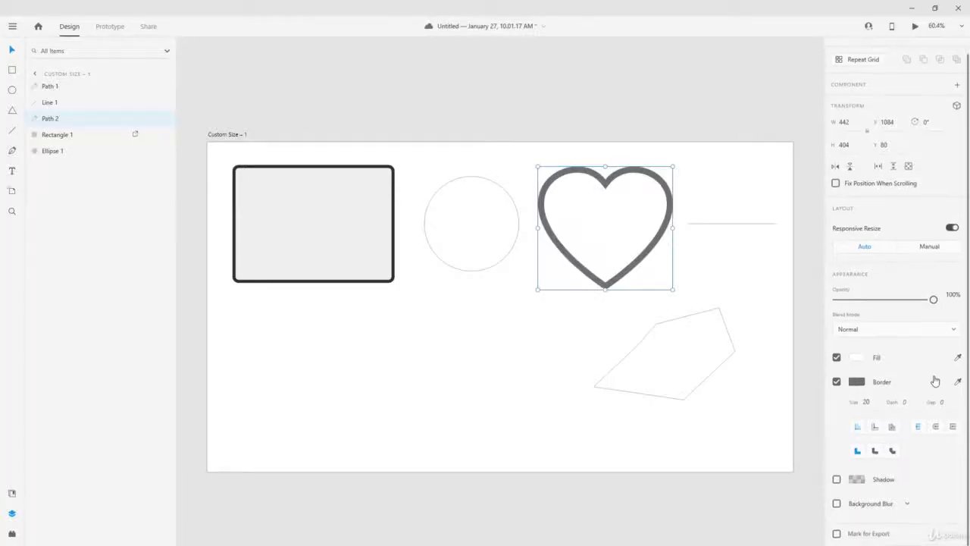
pyautogui.scroll(1, 935, 378)
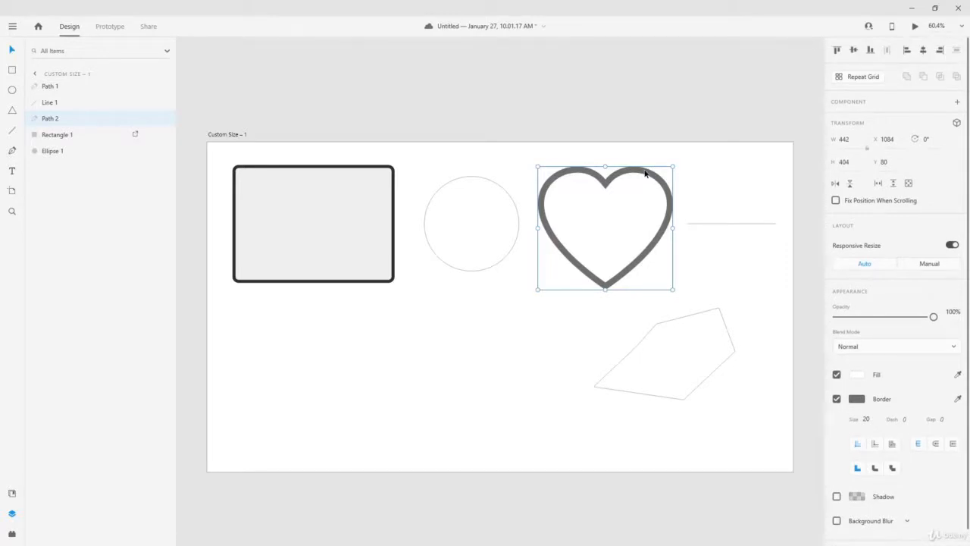
# Switch the heart path's fill and border off and back on
pyautogui.scroll(1, 644, 174)
pyautogui.click(836, 375)
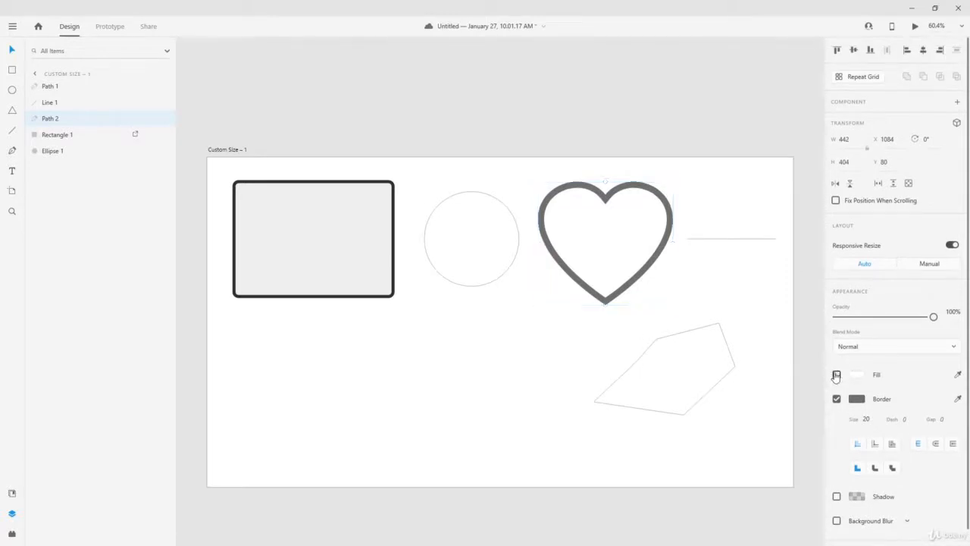
pyautogui.click(836, 374)
pyautogui.click(835, 398)
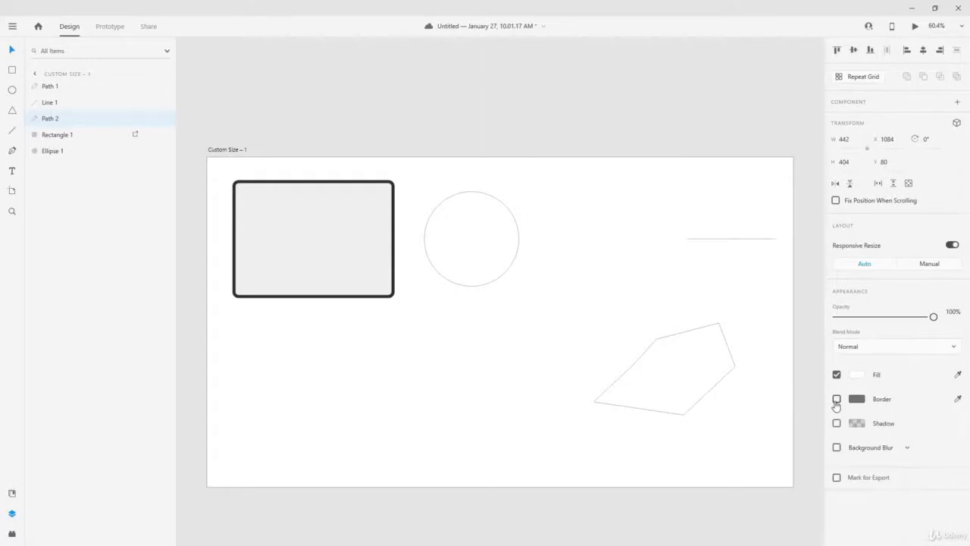
pyautogui.click(836, 399)
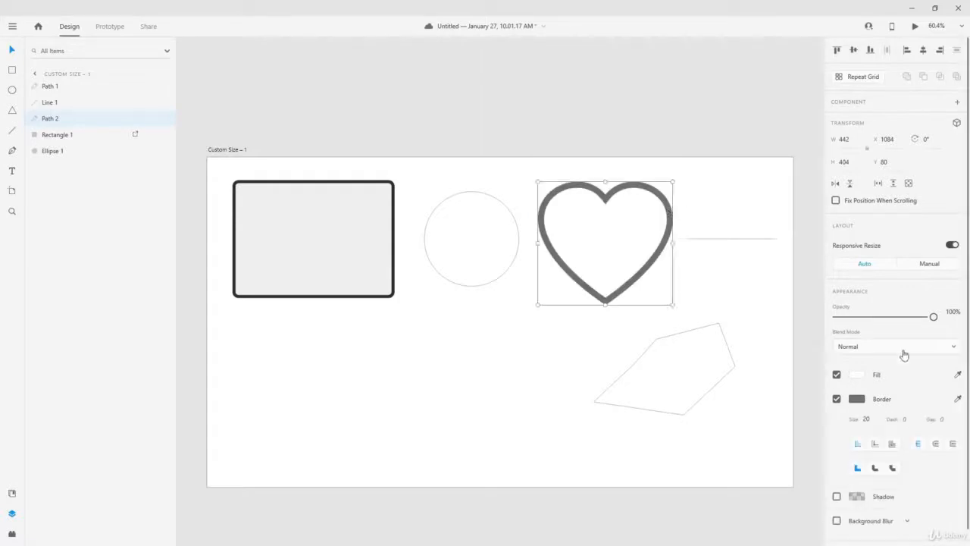
pyautogui.scroll(-1, 903, 352)
# Undo the edits that made the heart, restoring the octagon, and set its corner count to 3
pyautogui.hotkey('ctrl', 'z')
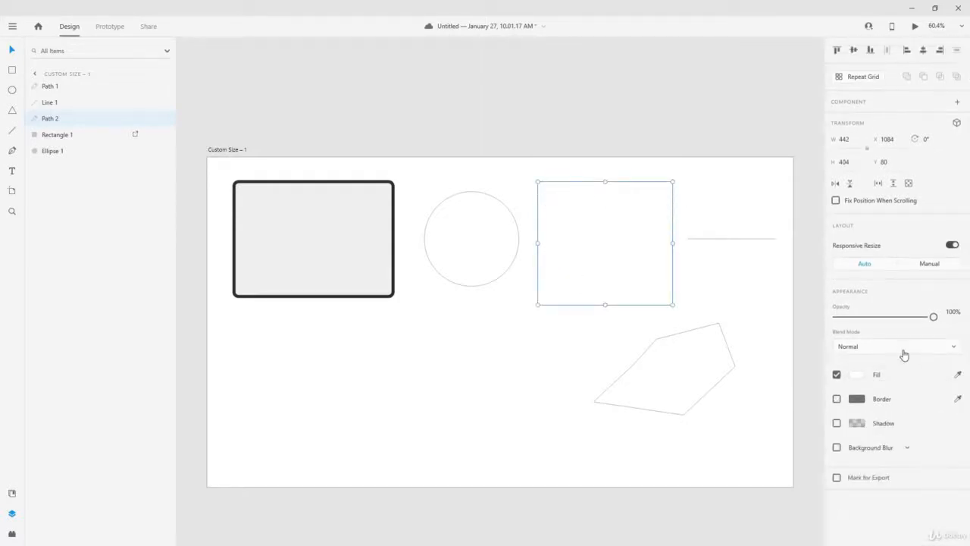
pyautogui.hotkey('ctrl', 'shift', 'z')
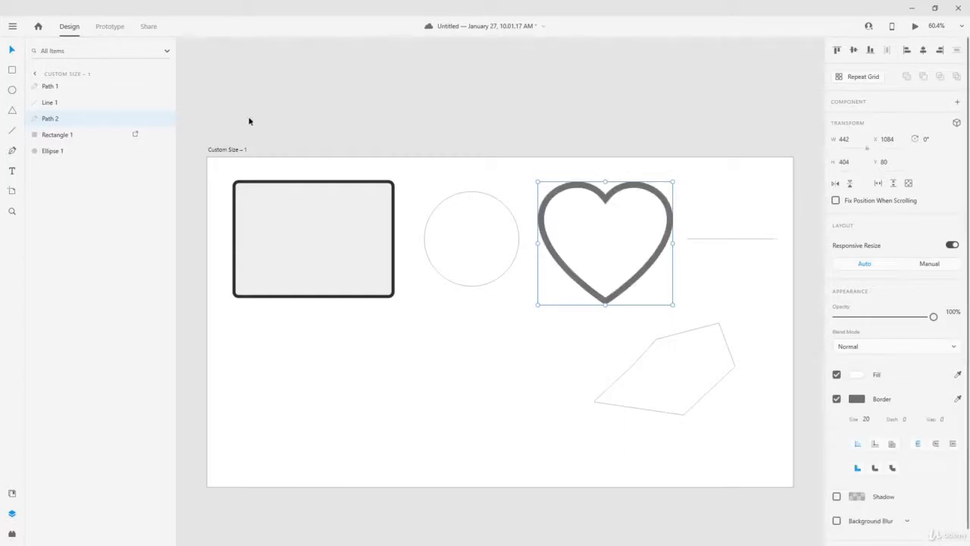
pyautogui.hotkey('ctrl', 'z')
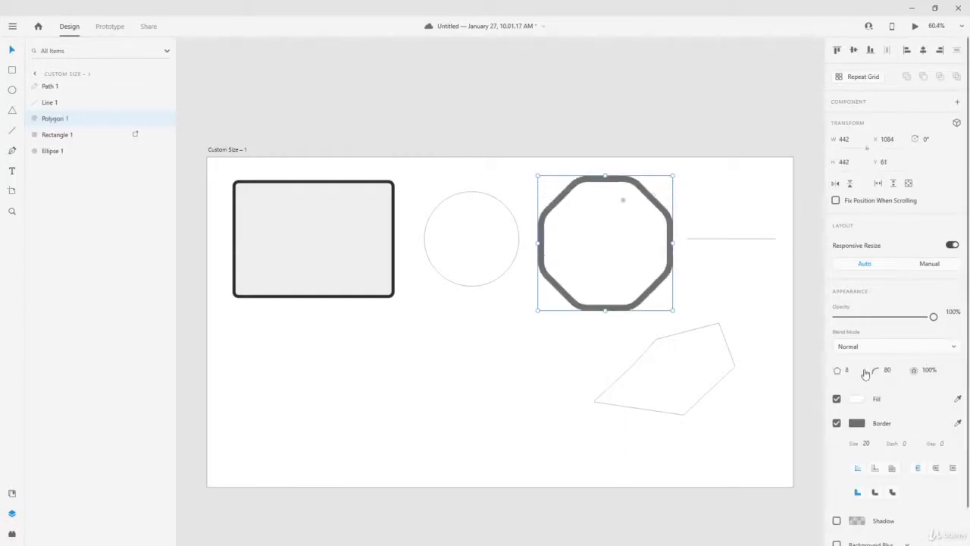
pyautogui.write('3')
pyautogui.press('Return')
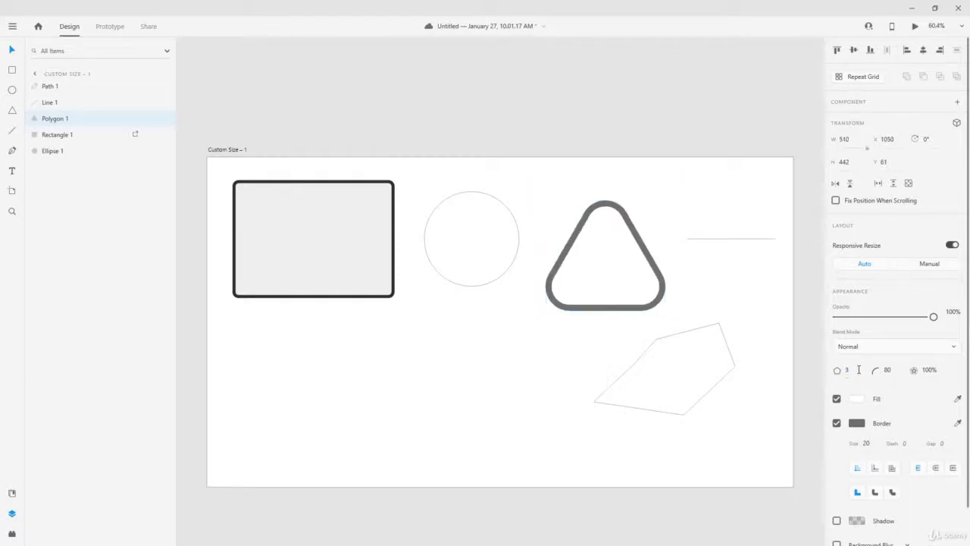
# Give the rounded triangle a muted pink fill colour
pyautogui.click(856, 399)
pyautogui.moveTo(775, 386); pyautogui.dragTo(727, 364)
pyautogui.click(901, 431)
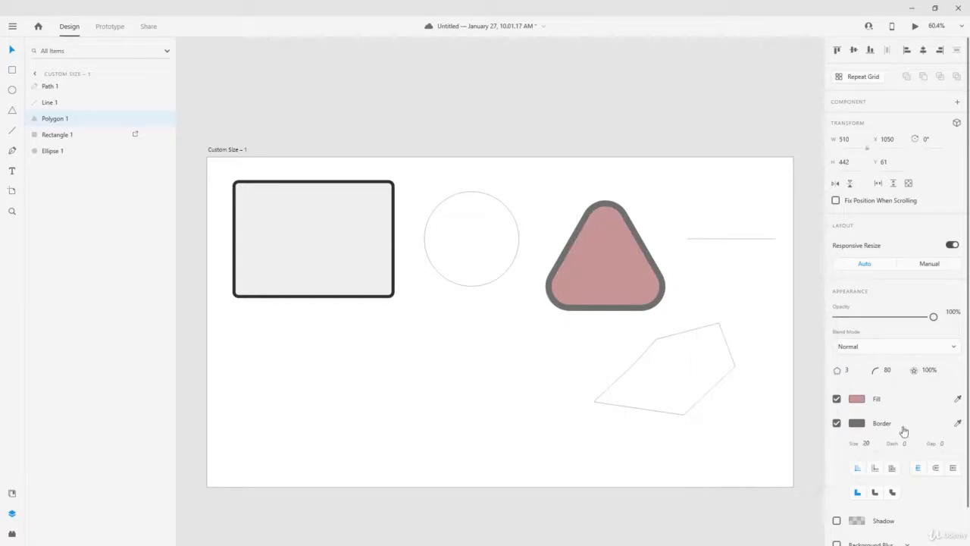
# Turn the triangle's shadow on and back off
pyautogui.click(837, 521)
pyautogui.scroll(-1, 836, 519)
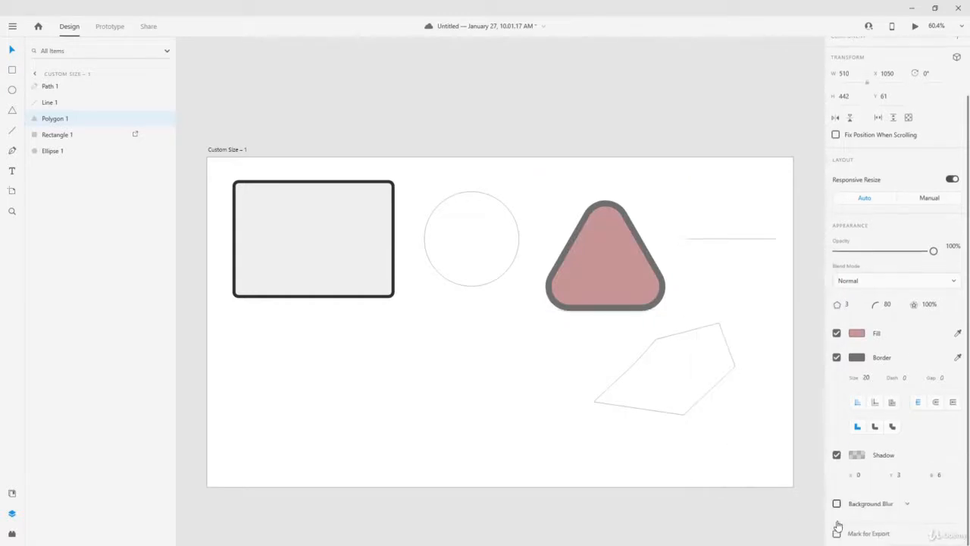
pyautogui.click(838, 455)
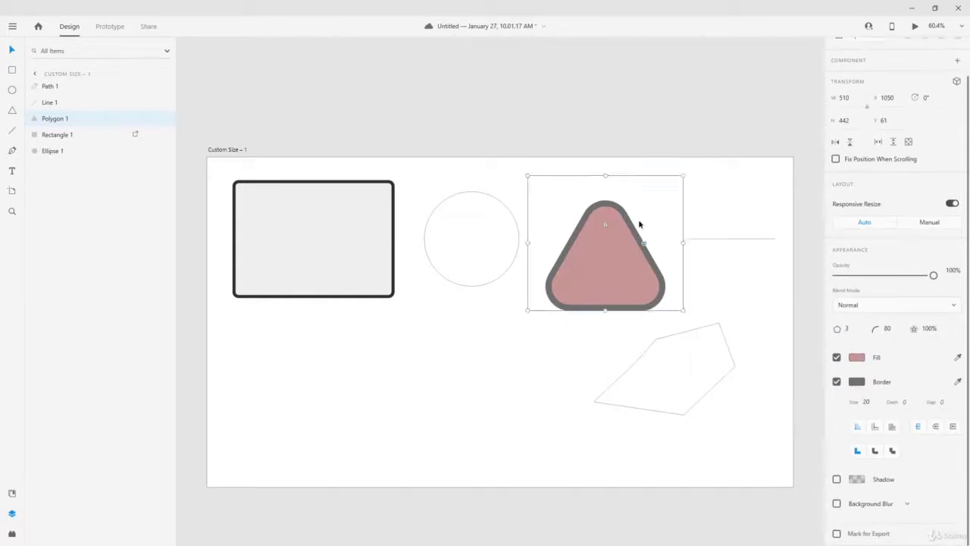
# Turn off the triangle's fill and save the document
pyautogui.click(837, 357)
pyautogui.click(707, 385)
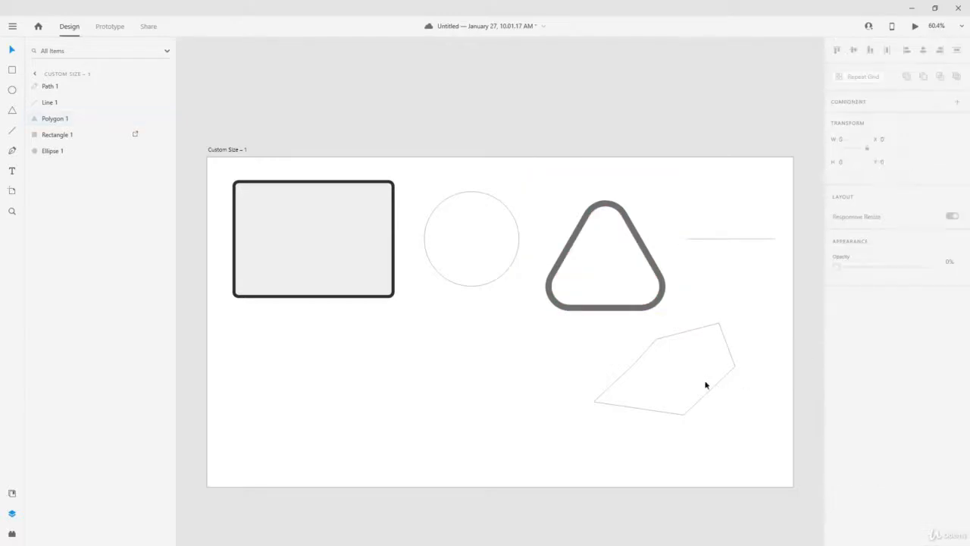
pyautogui.click(715, 389)
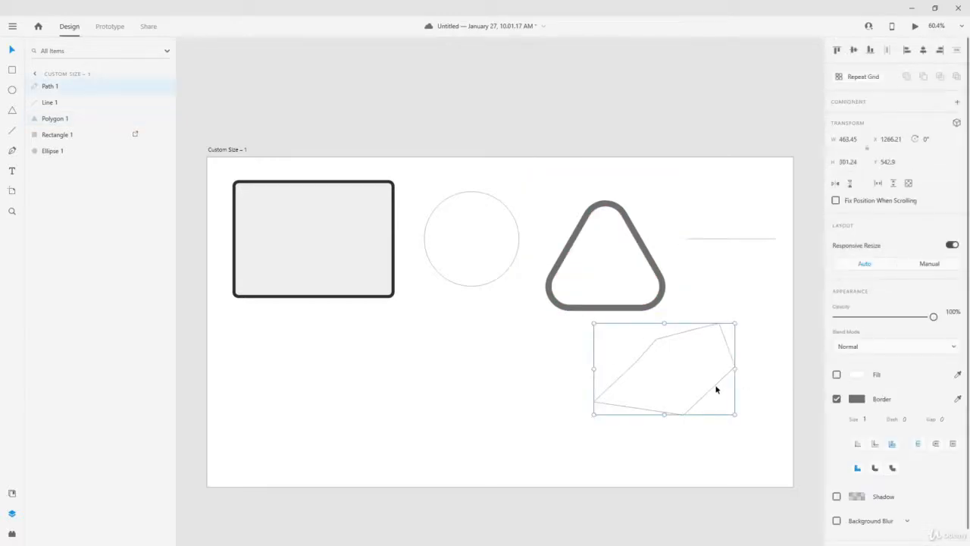
pyautogui.scroll(1, 566, 274)
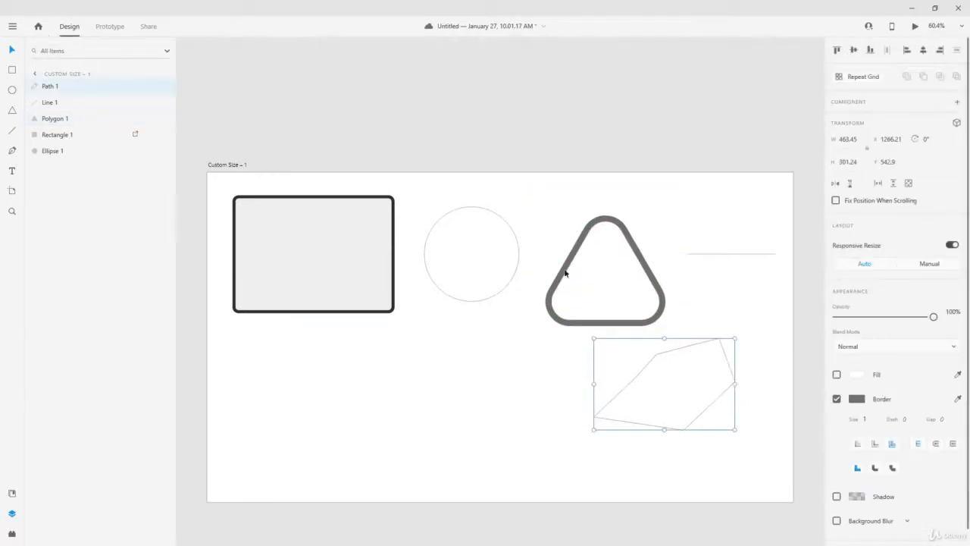
pyautogui.scroll(-1, 565, 273)
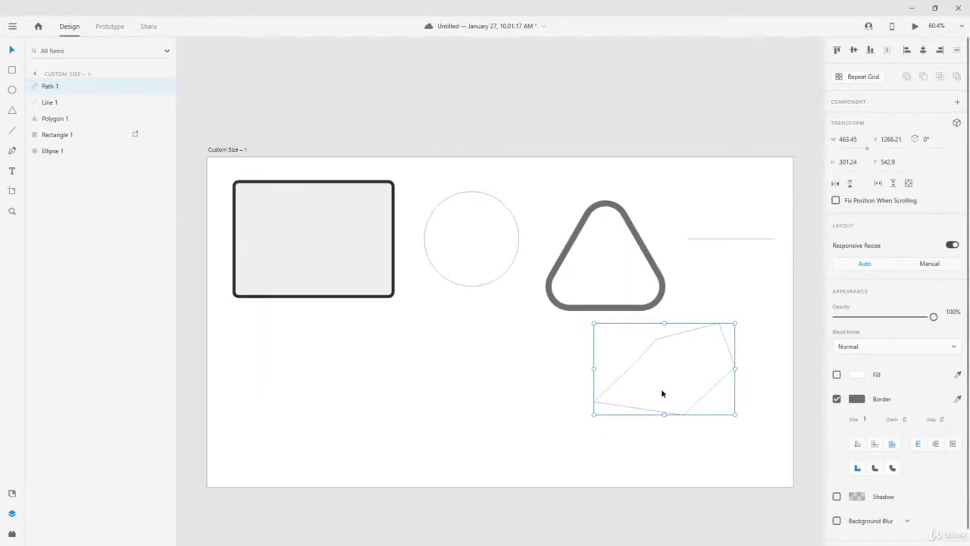
pyautogui.hotkey('ctrl', 's')
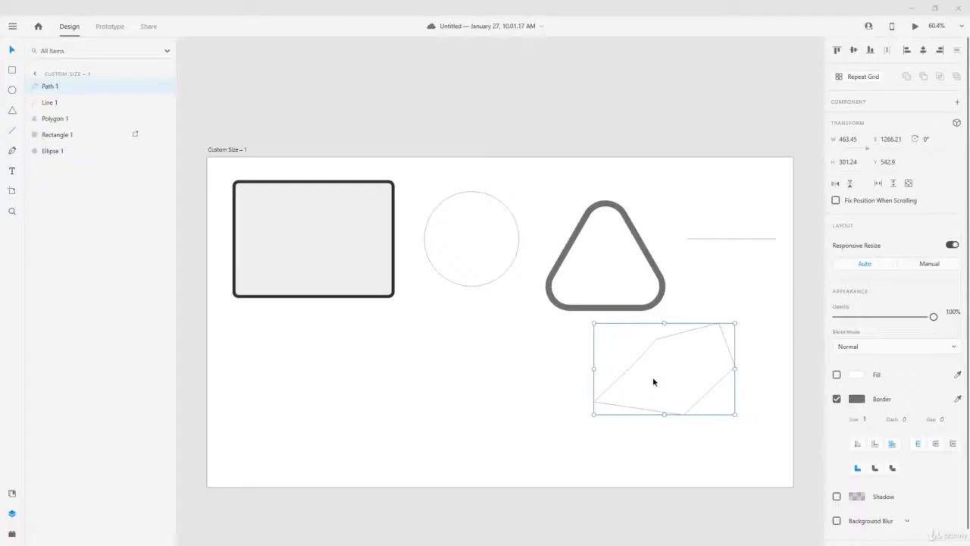
# Draw a closed, wide six-point path with straight segments below the rectangle and circle, using the Pen tool
pyautogui.click(10, 150)
pyautogui.click(246, 445)
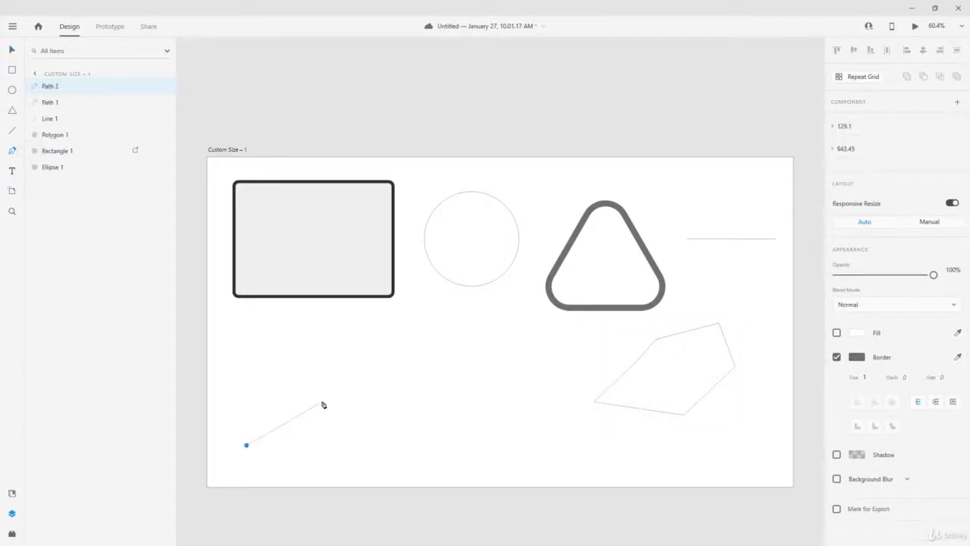
pyautogui.click(323, 399)
pyautogui.click(542, 377)
pyautogui.click(596, 438)
pyautogui.click(463, 475)
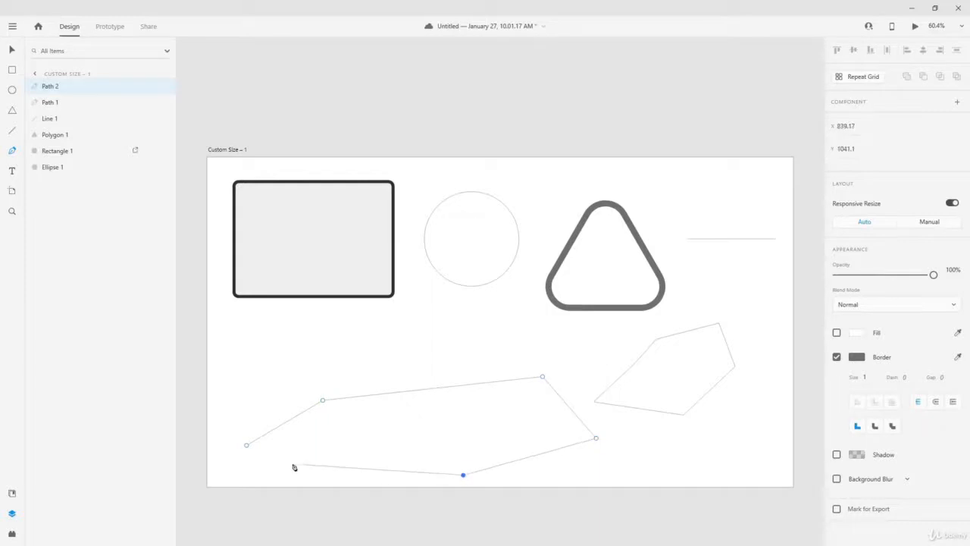
pyautogui.click(292, 463)
pyautogui.click(246, 446)
# Reshape the six-point path by raising its leftmost and two upper anchor points and pulling the rightmost one inward
pyautogui.moveTo(323, 400); pyautogui.dragTo(335, 330)
pyautogui.moveTo(544, 378); pyautogui.dragTo(497, 345)
pyautogui.moveTo(596, 438); pyautogui.dragTo(531, 431)
pyautogui.moveTo(245, 445); pyautogui.dragTo(260, 388)
# Smooth the path's leftmost anchor point, try different curve handle directions and positions, and undo the last handle change
pyautogui.doubleClick(256, 403)
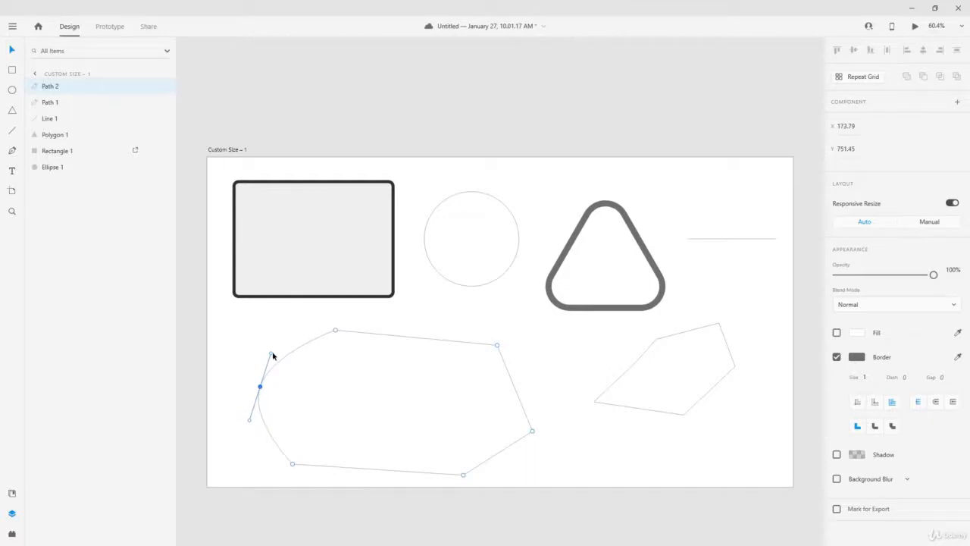
pyautogui.moveTo(273, 355); pyautogui.dragTo(345, 366)
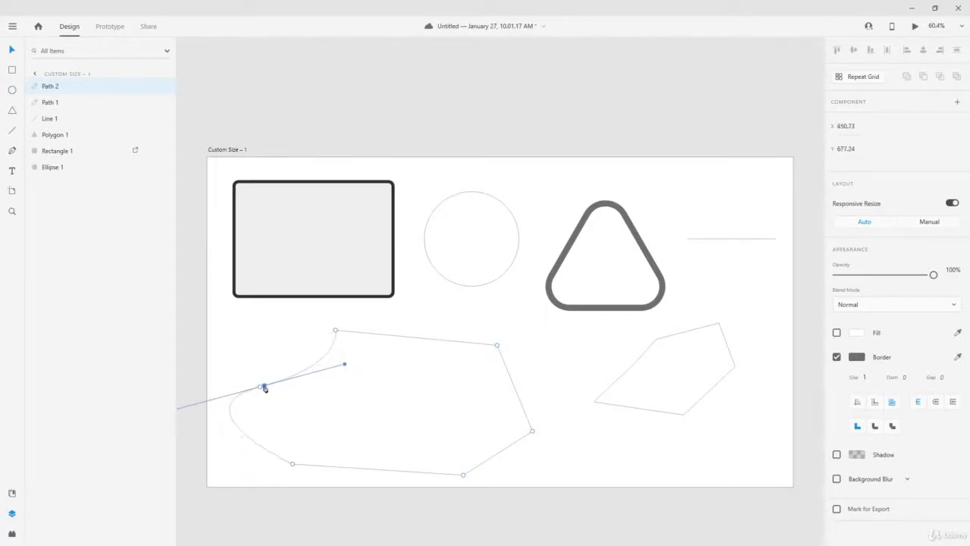
pyautogui.moveTo(262, 389)
pyautogui.mouseDown()
pyautogui.moveTo(260, 376)
pyautogui.moveTo(254, 392)
pyautogui.mouseUp()
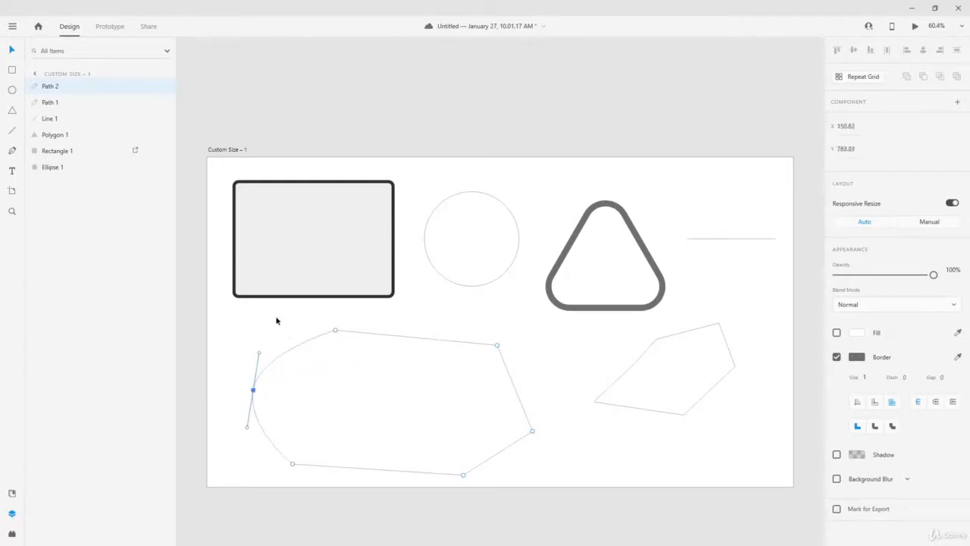
pyautogui.moveTo(258, 354); pyautogui.dragTo(296, 388)
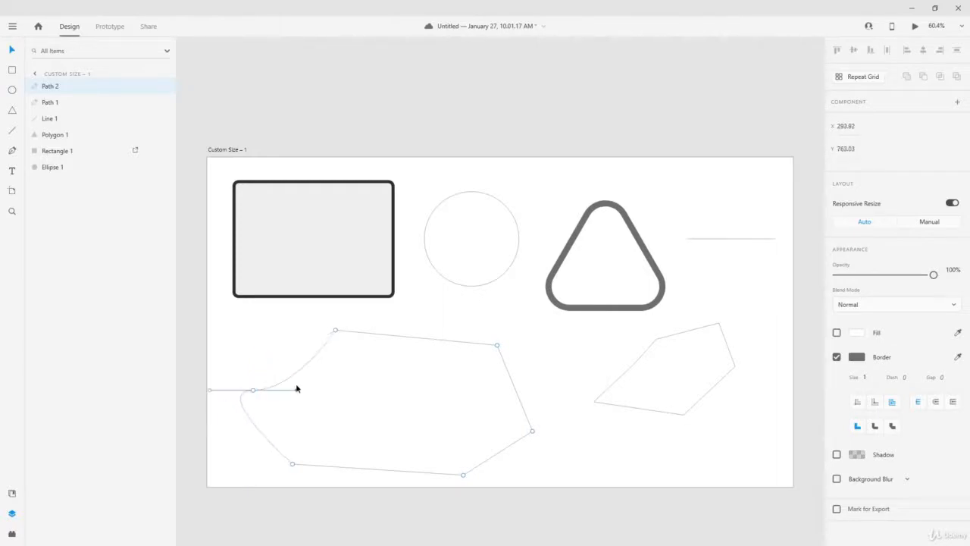
pyautogui.hotkey('ctrl', 'z')
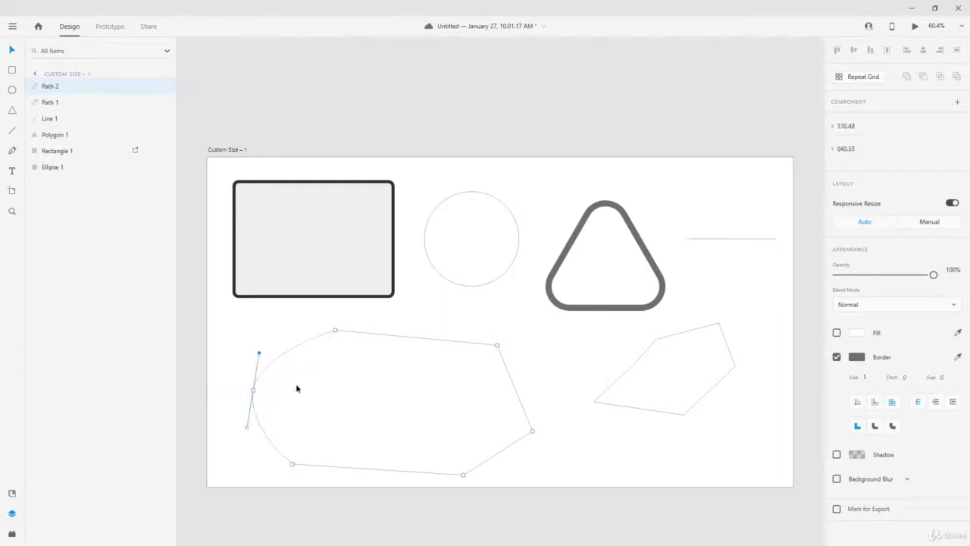
# Smooth the path's two upper anchor points, and convert them and the leftmost point back to sharp corners
pyautogui.doubleClick(336, 329)
pyautogui.doubleClick(496, 345)
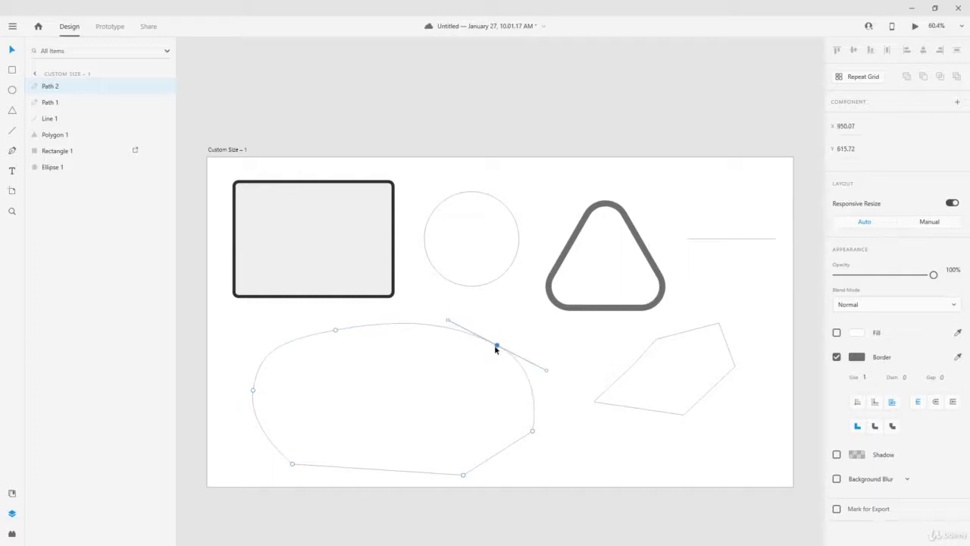
pyautogui.doubleClick(497, 346)
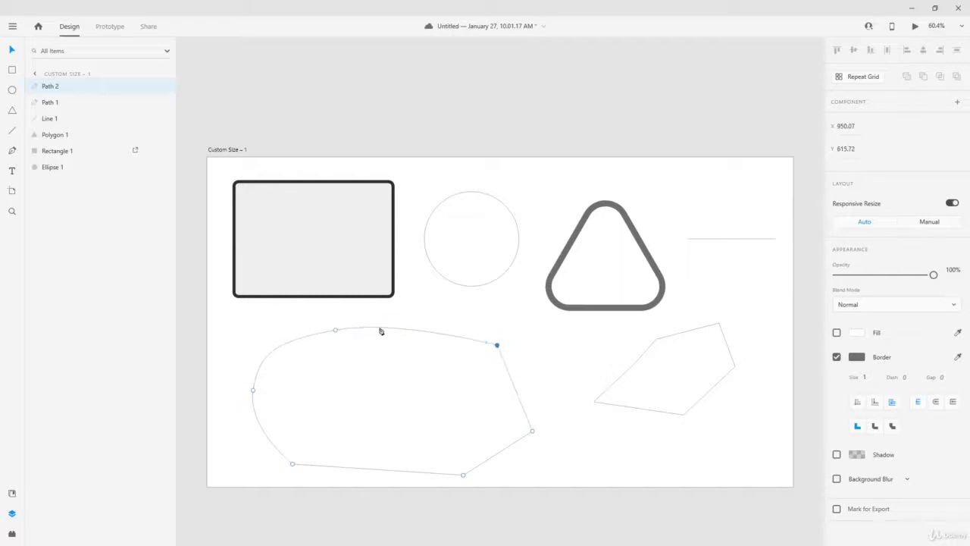
pyautogui.doubleClick(336, 330)
pyautogui.doubleClick(253, 391)
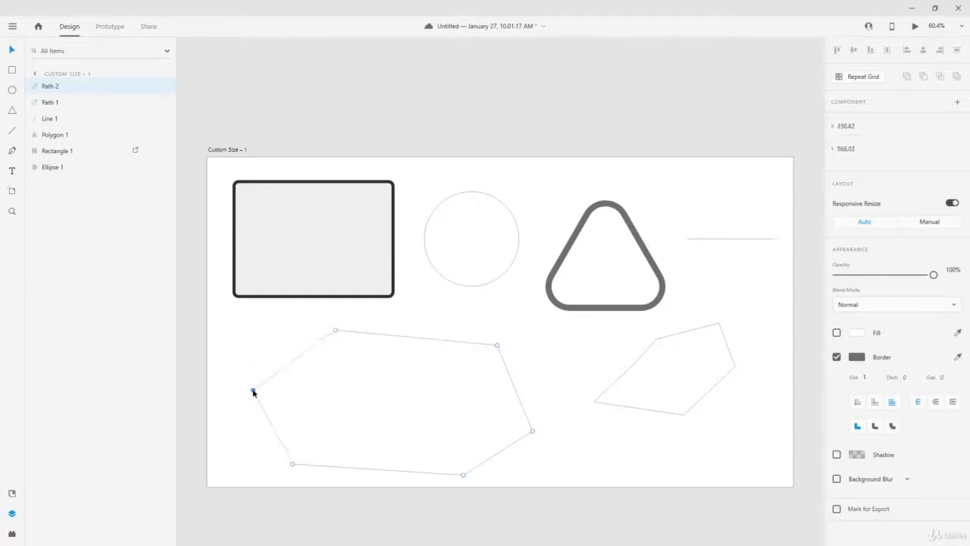
# Move the path's leftmost anchor point slightly inward, to about X 225, Y 746
pyautogui.moveTo(253, 391); pyautogui.dragTo(275, 386)
pyautogui.scroll(5, 341, 379)
pyautogui.moveTo(314, 366); pyautogui.dragTo(412, 236)
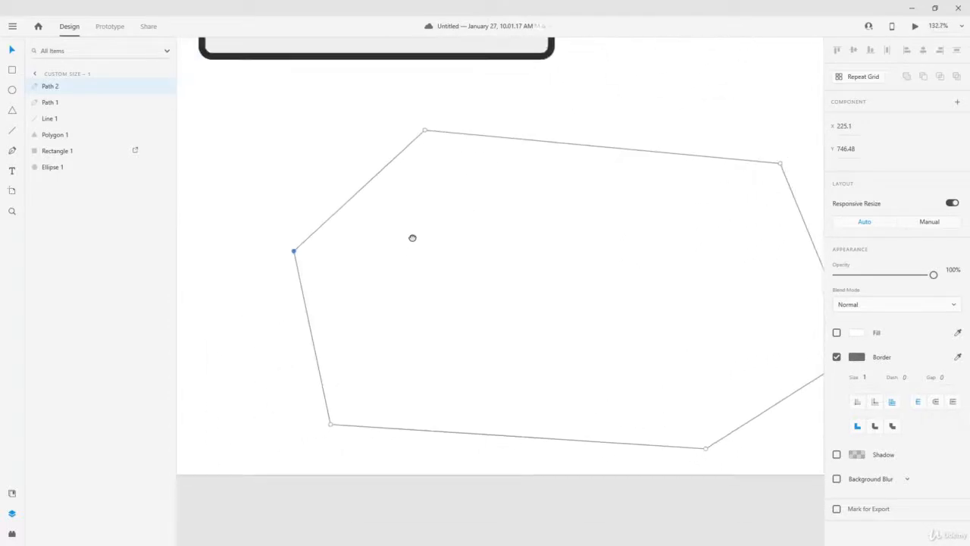
pyautogui.scroll(5, 294, 247)
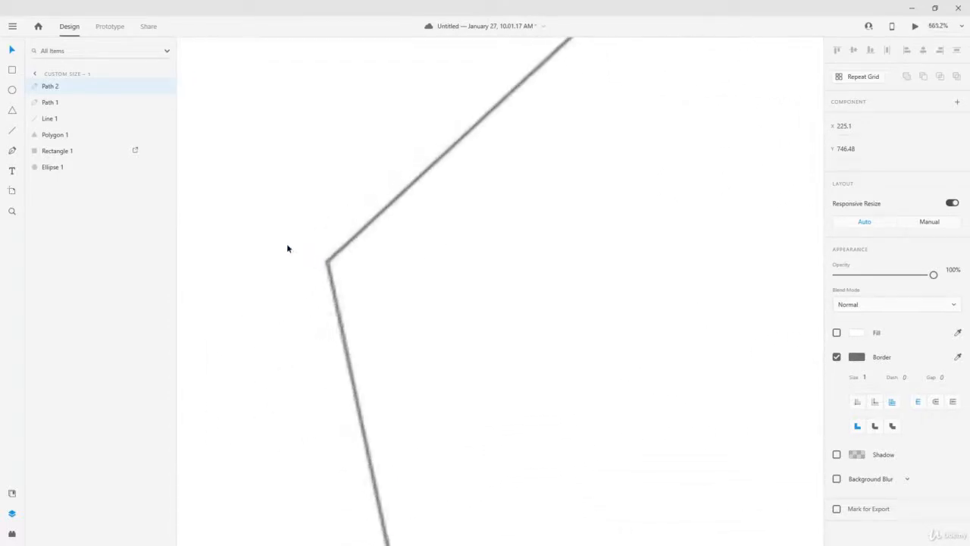
# Apply round caps to the six-point path's border and move the whole path to about X 214, Y 523
pyautogui.click(12, 50)
pyautogui.click(419, 292)
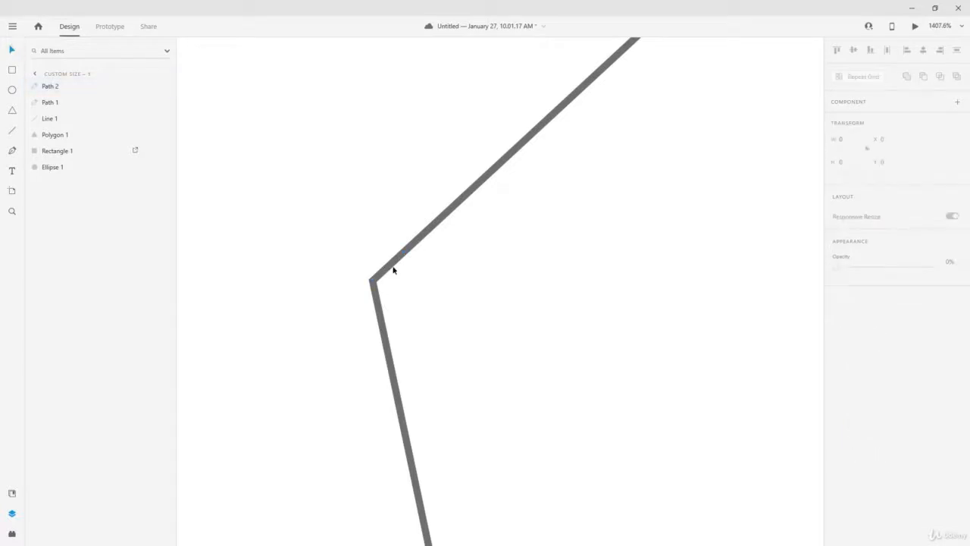
pyautogui.click(393, 267)
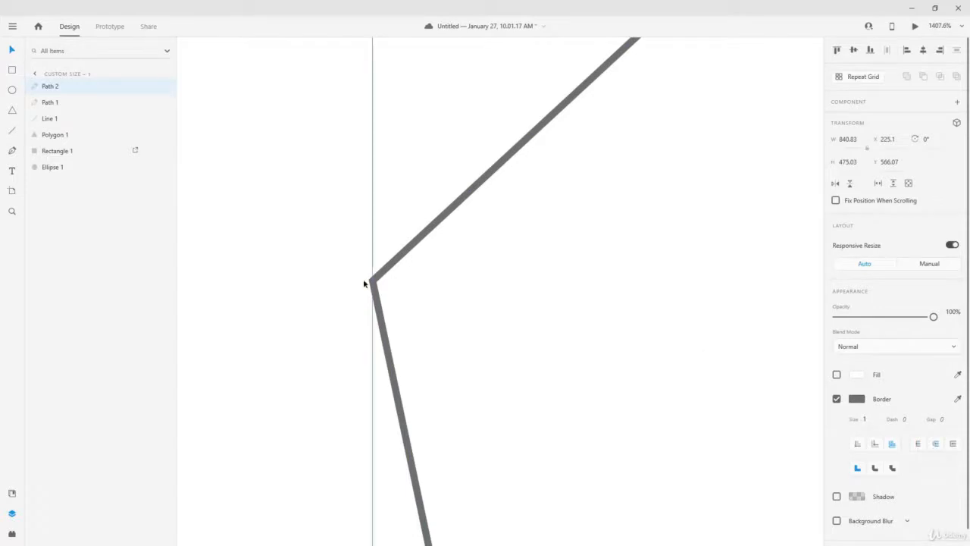
pyautogui.scroll(-10, 366, 282)
pyautogui.scroll(-2, 364, 283)
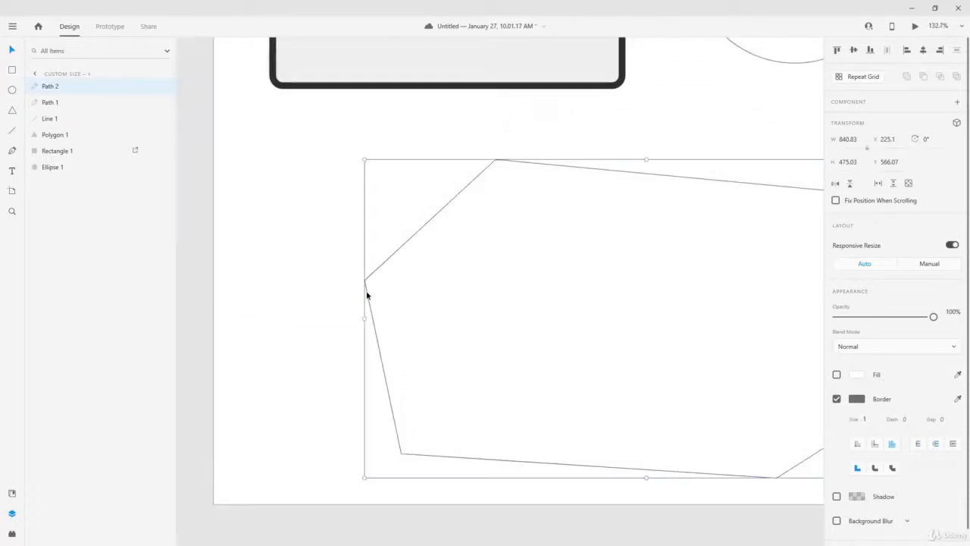
pyautogui.moveTo(365, 293); pyautogui.dragTo(358, 264)
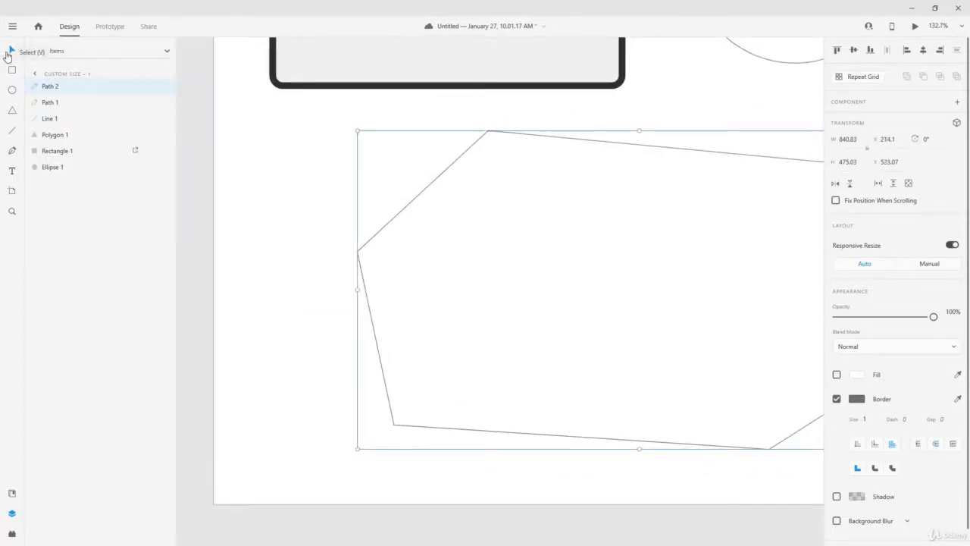
# Draw a vertical open path about 157 tall beside the six-point path's leftmost corner, and leave the Pen tool
pyautogui.click(11, 150)
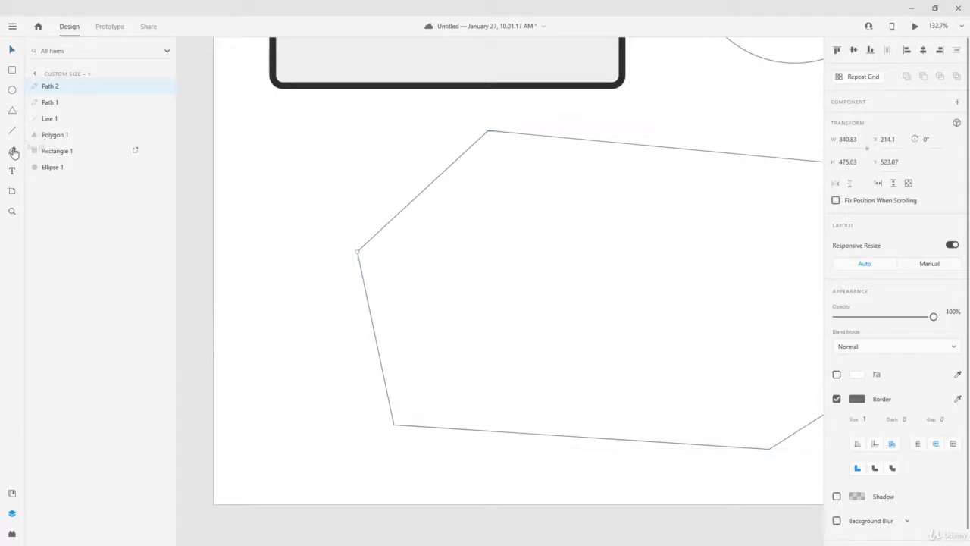
pyautogui.click(306, 267)
pyautogui.click(307, 373)
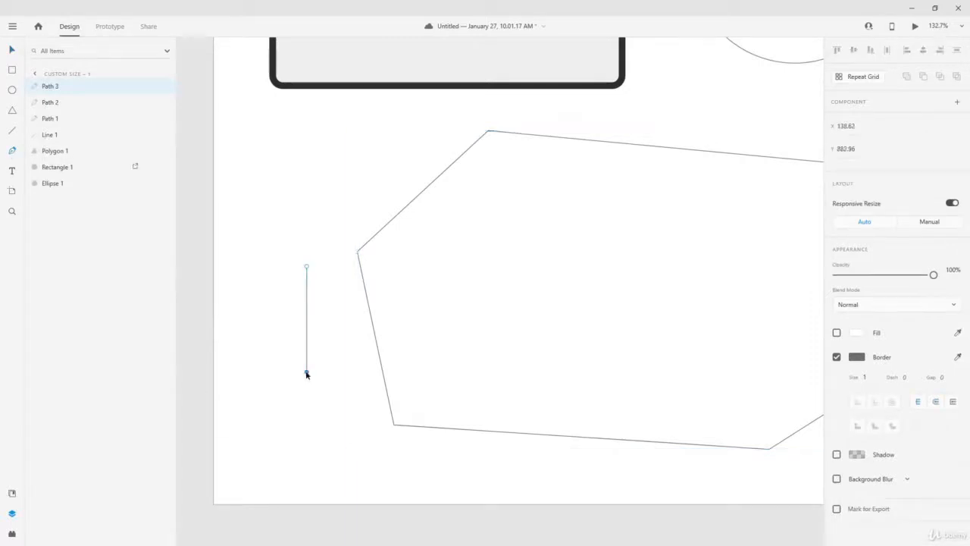
pyautogui.press('Escape')
pyautogui.scroll(10, 286, 280)
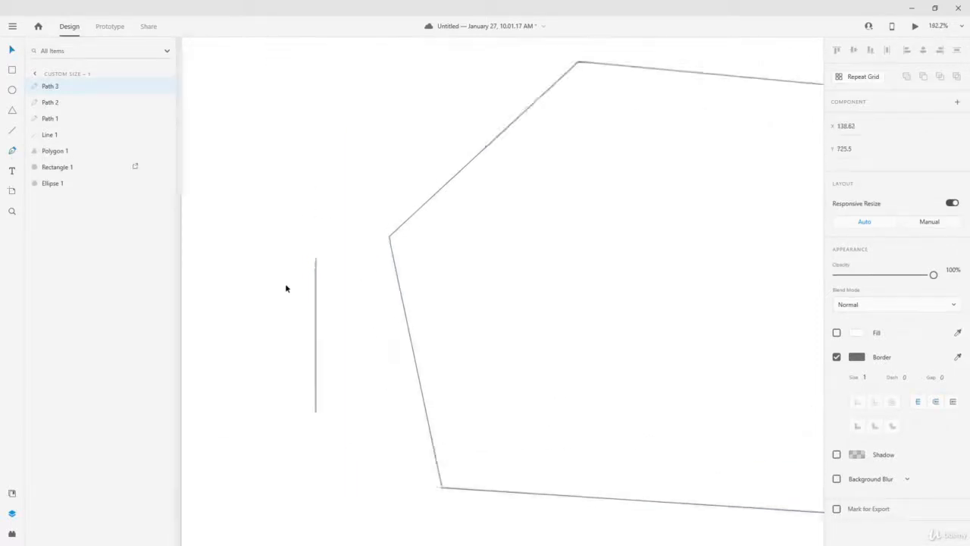
pyautogui.click(12, 51)
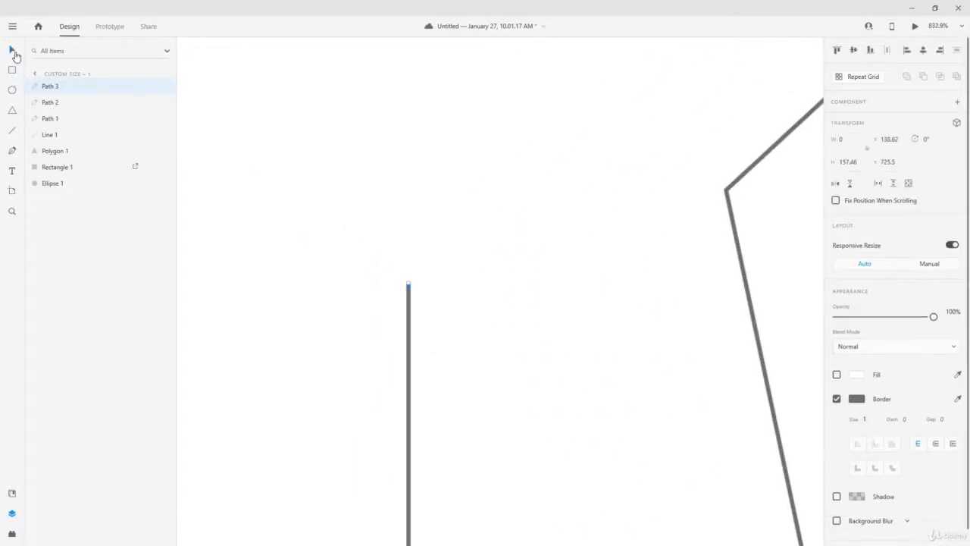
# Try projecting and butt caps on the vertical path's border, and extend its upper endpoint to a height of about 158
pyautogui.click(444, 218)
pyautogui.click(409, 308)
pyautogui.scroll(5, 407, 284)
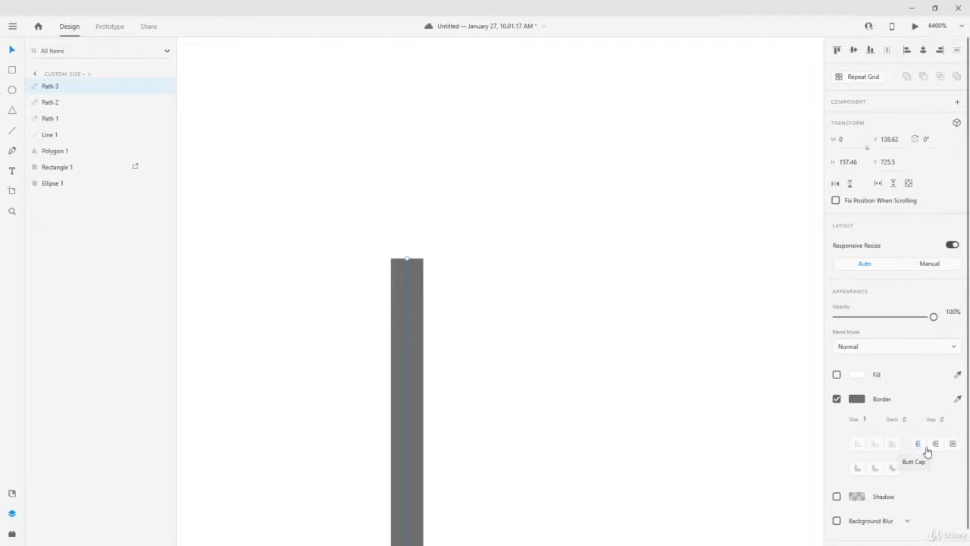
pyautogui.click(953, 444)
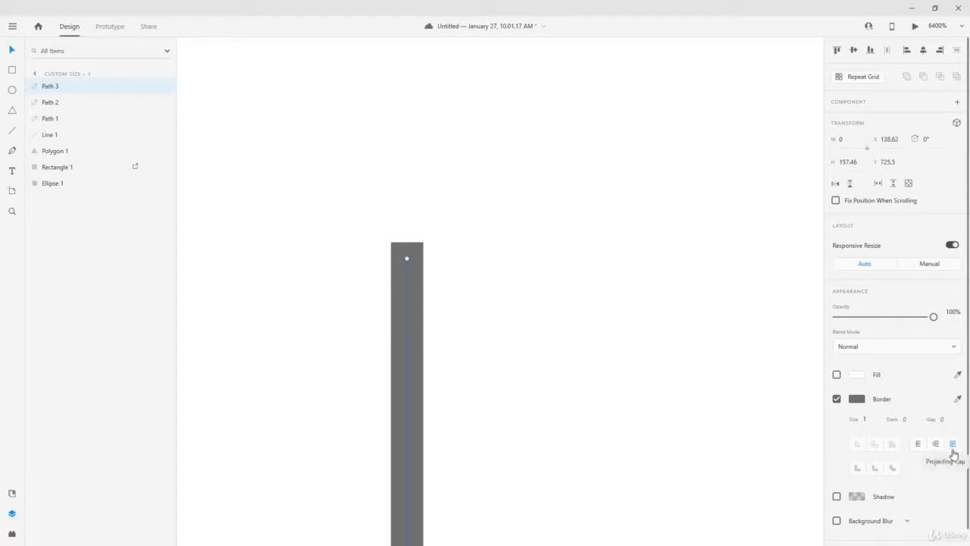
pyautogui.click(918, 445)
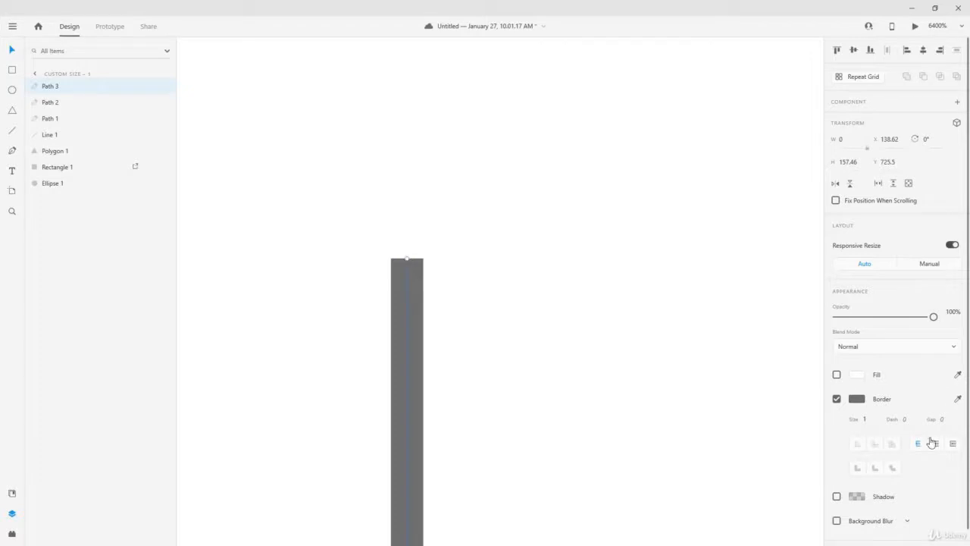
pyautogui.click(952, 444)
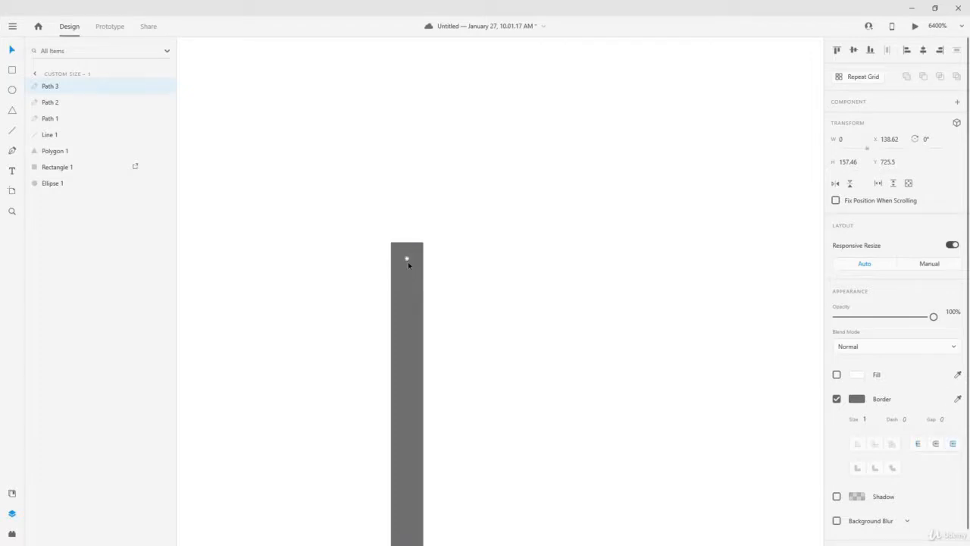
pyautogui.moveTo(407, 258); pyautogui.dragTo(406, 235)
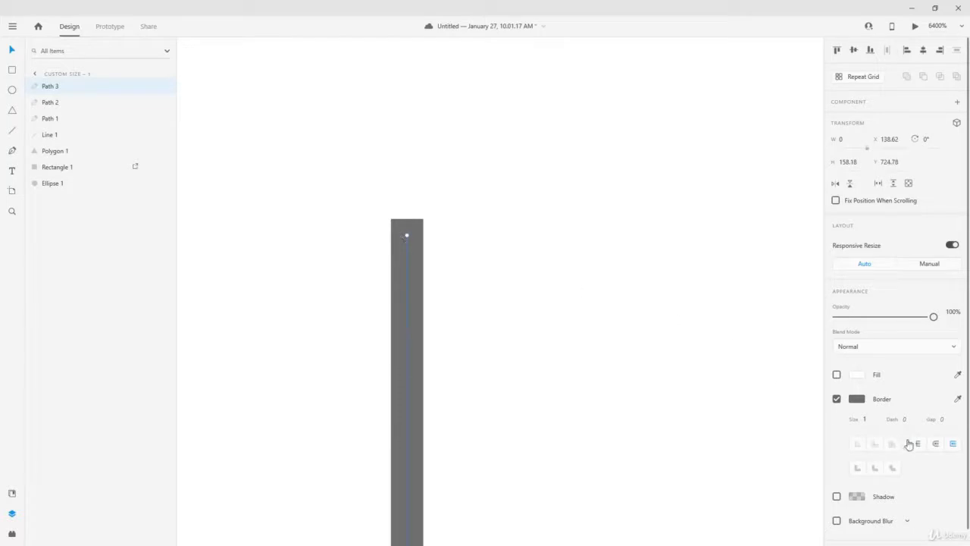
# Apply round caps to the vertical path's border and shorten it from its upper end to about 155 tall
pyautogui.click(936, 445)
pyautogui.moveTo(407, 236); pyautogui.dragTo(413, 332)
pyautogui.scroll(-10, 359, 305)
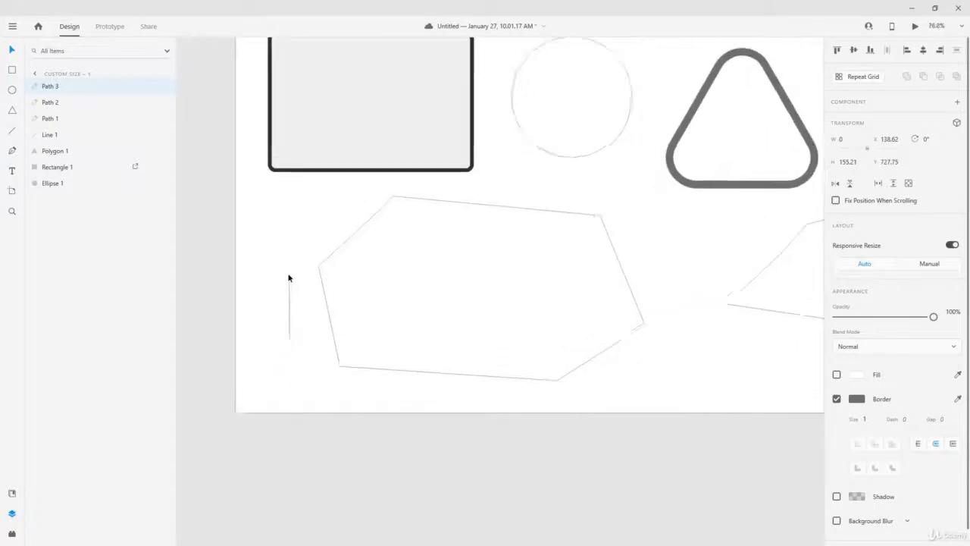
# Delete the six-point path's leftmost anchor point and move its upper-left point to about X 304, Y 630
pyautogui.scroll(2, 288, 278)
pyautogui.click(327, 266)
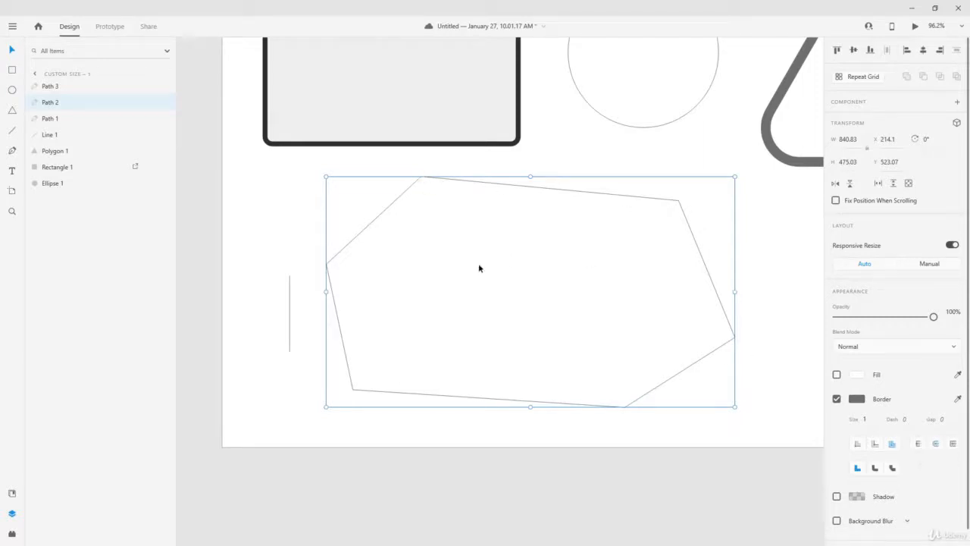
pyautogui.doubleClick(328, 263)
pyautogui.click(327, 263)
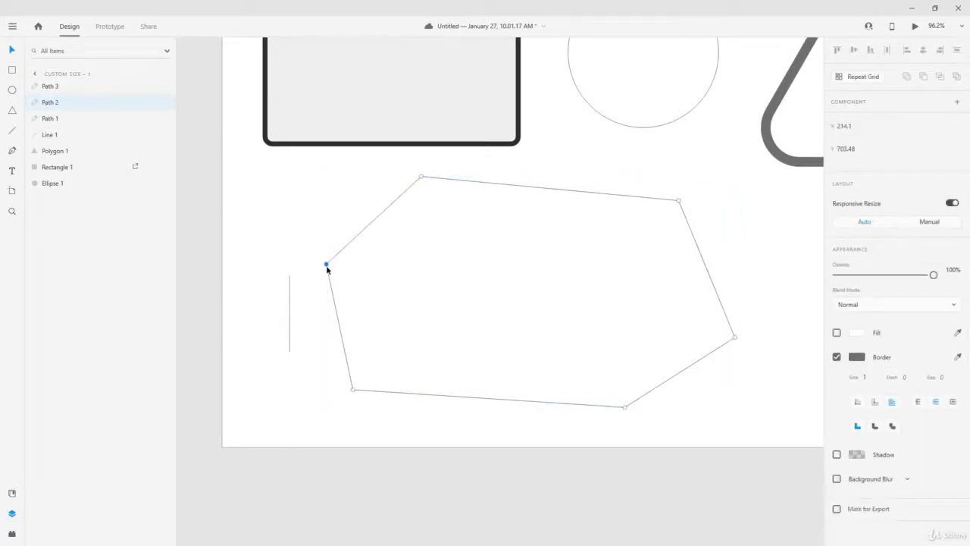
pyautogui.press('Delete')
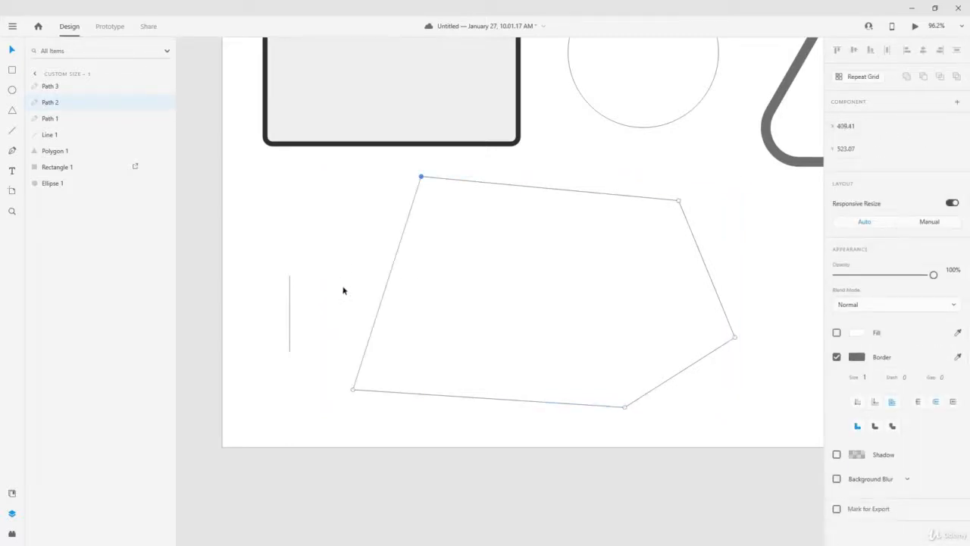
pyautogui.scroll(5, 342, 287)
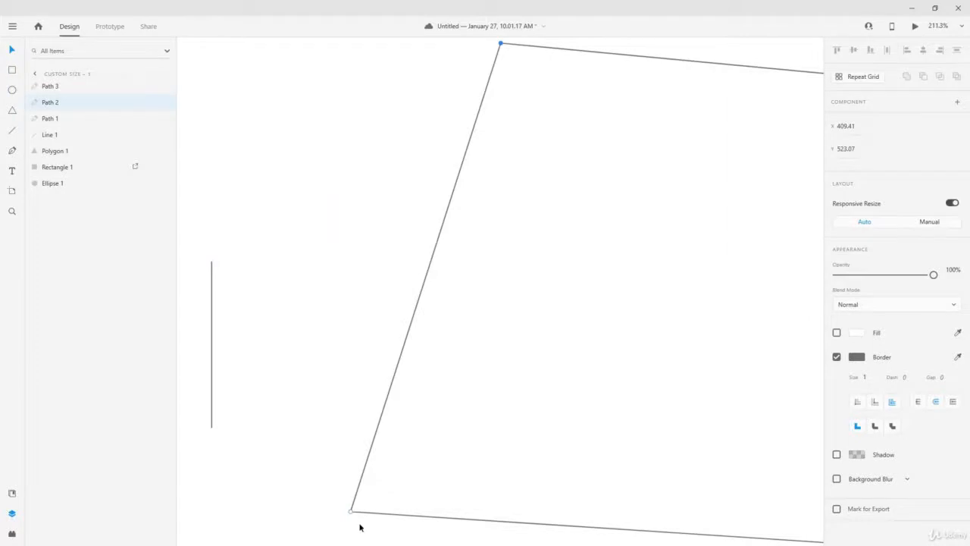
pyautogui.scroll(-8, 384, 256)
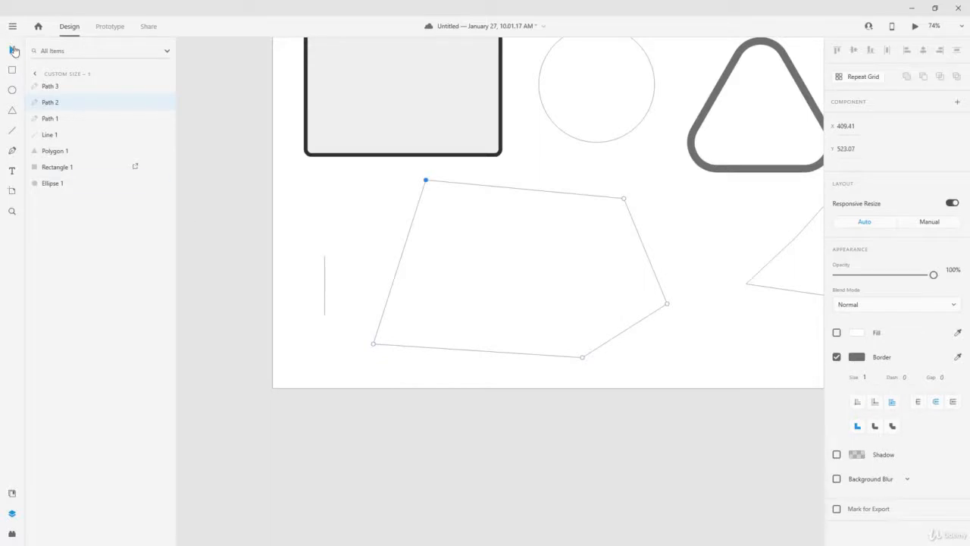
pyautogui.moveTo(427, 182); pyautogui.dragTo(385, 220)
# Enable the five-point path's fill and set it to a dusty pink, about #D1A0A0
pyautogui.click(836, 332)
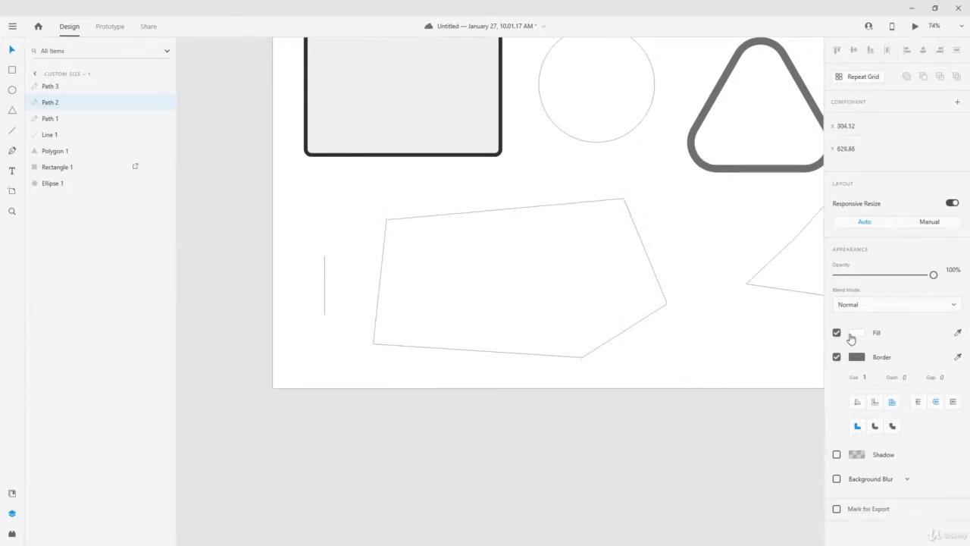
pyautogui.click(852, 333)
pyautogui.moveTo(775, 325); pyautogui.dragTo(727, 294)
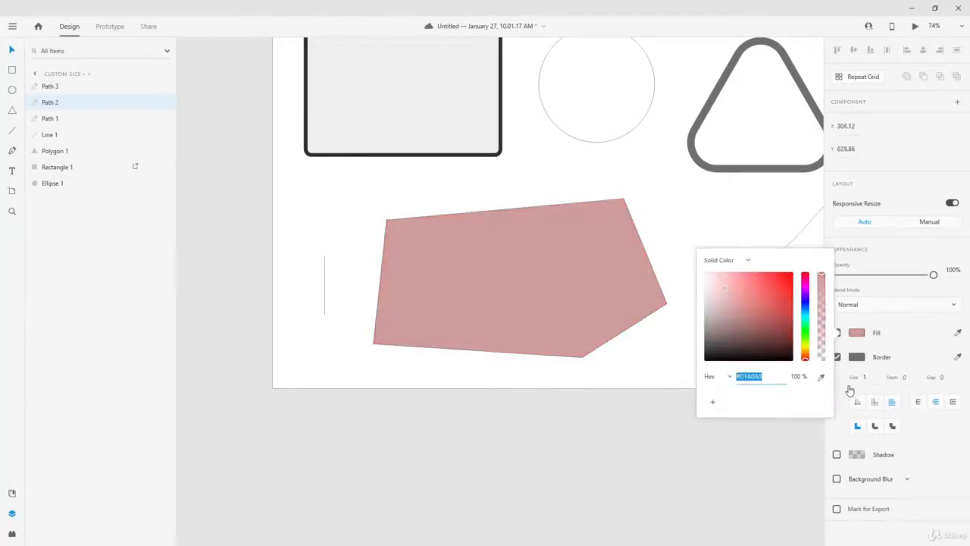
# Set the five-point path's border to a very dark red with size 10
pyautogui.click(857, 357)
pyautogui.moveTo(737, 349); pyautogui.dragTo(776, 362)
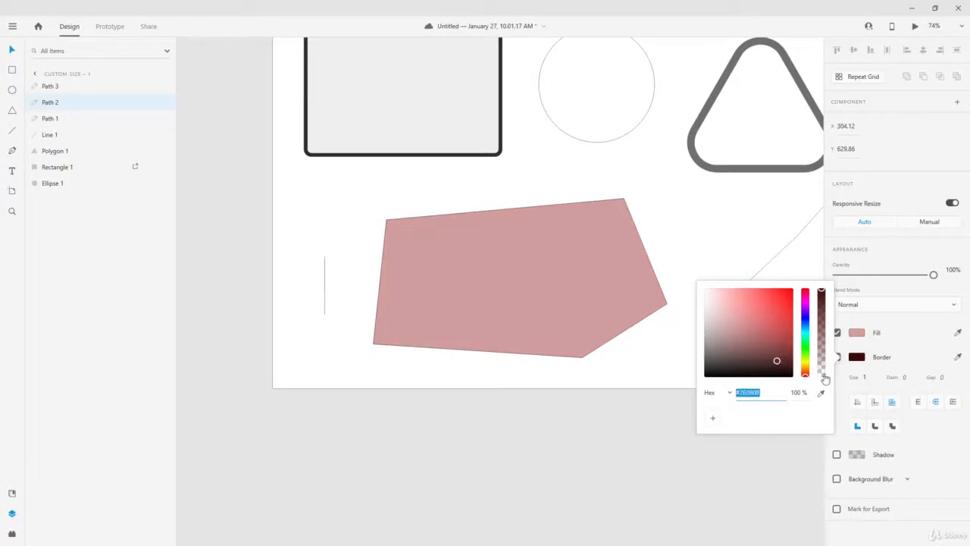
pyautogui.click(874, 379)
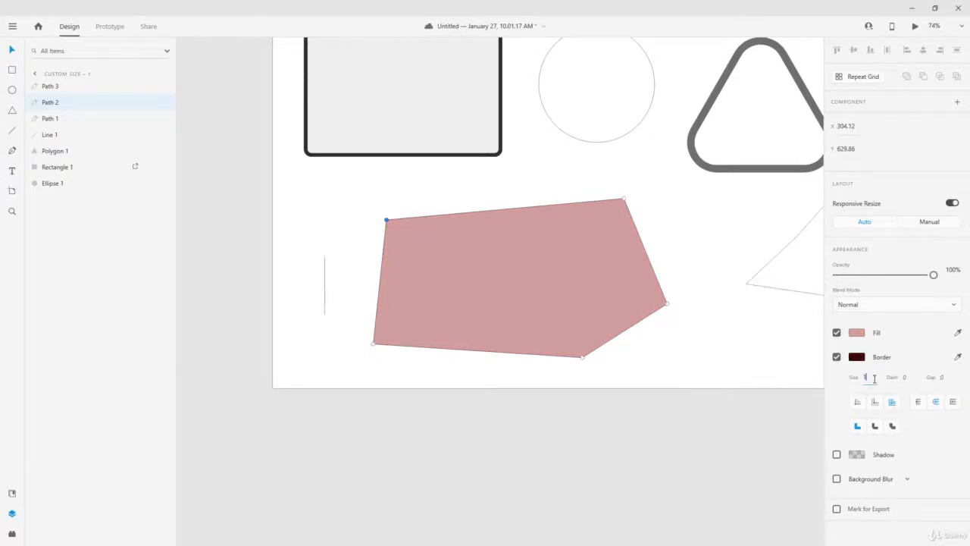
pyautogui.write('10')
pyautogui.press('Return')
# Add two anchor points along the pink path's upper edge, pulling the first up to about X 527, Y 527
pyautogui.doubleClick(455, 213)
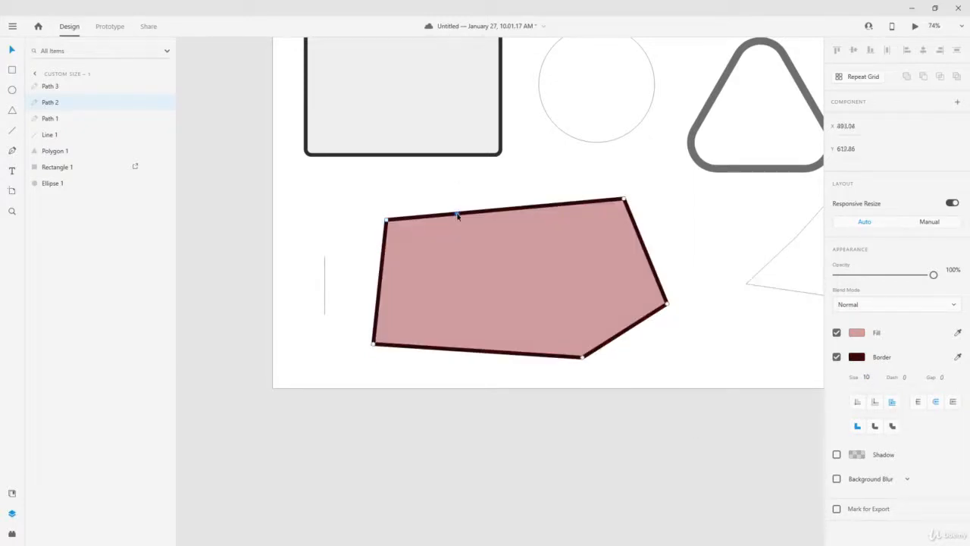
pyautogui.moveTo(457, 214); pyautogui.dragTo(471, 183)
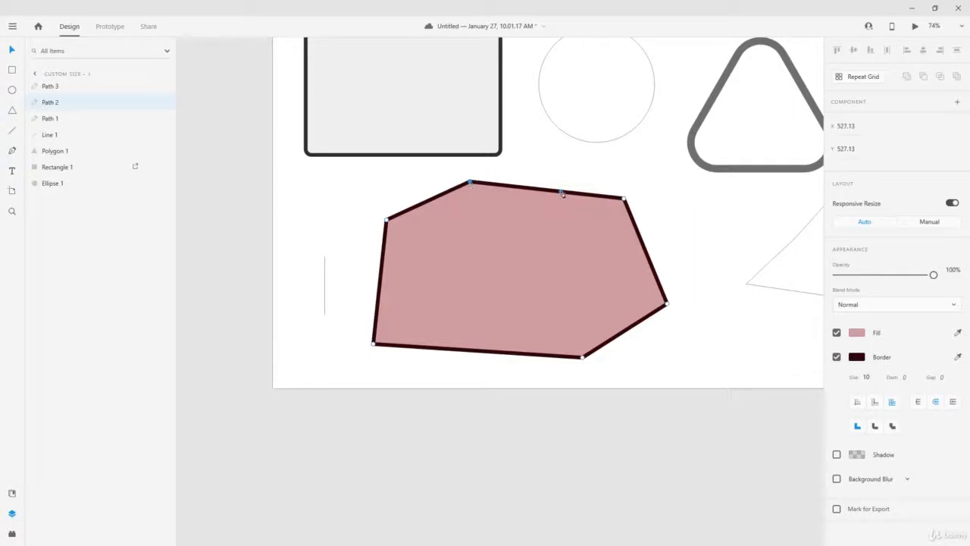
pyautogui.click(561, 192)
# Add an anchor point on the pink path's right edge, pull it out to about X 1175, Y 676, and make it smooth
pyautogui.click(645, 250)
pyautogui.moveTo(645, 250); pyautogui.dragTo(712, 239)
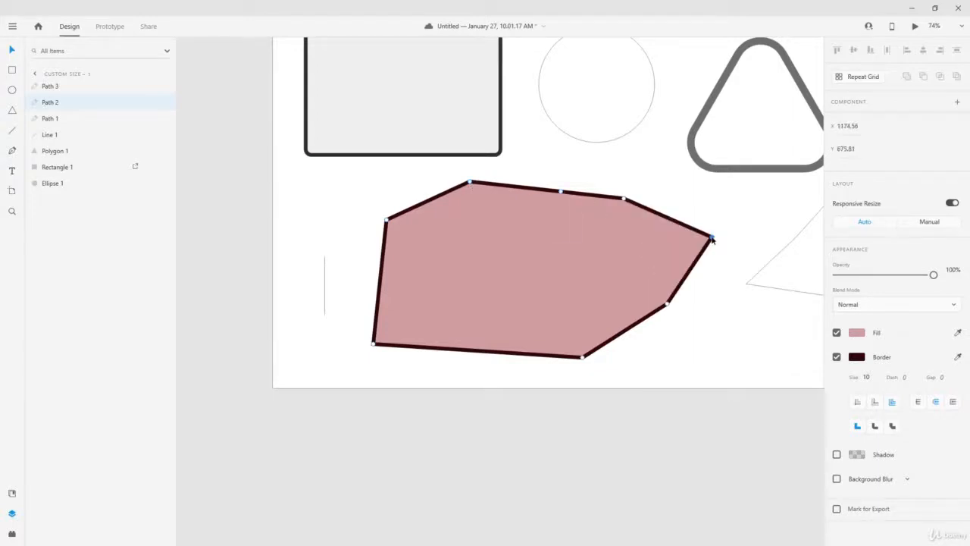
pyautogui.doubleClick(711, 239)
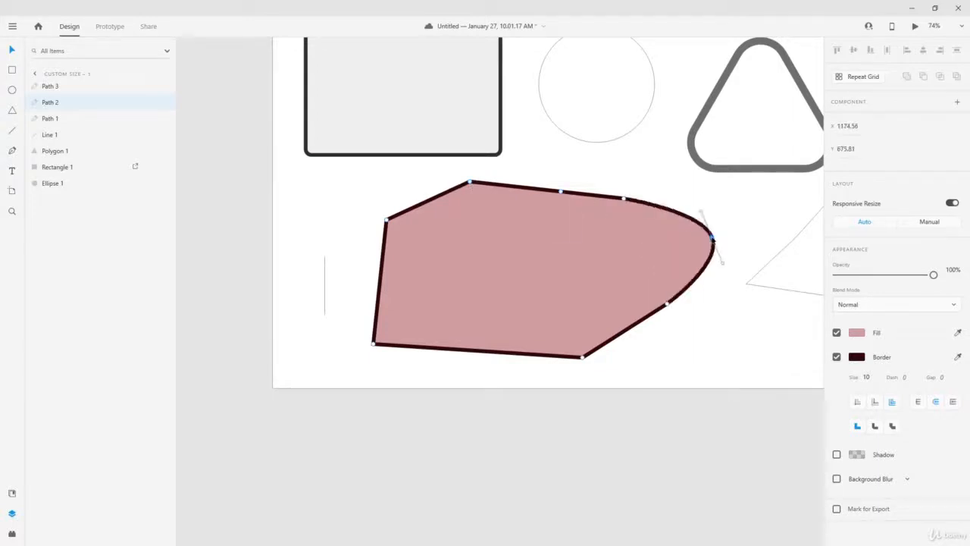
# Add an anchor point on the pink path's lower edge, move it down to about X 481, Y 1016, and leave path editing
pyautogui.click(450, 350)
pyautogui.moveTo(452, 351)
pyautogui.mouseDown()
pyautogui.moveTo(452, 376)
pyautogui.moveTo(453, 367)
pyautogui.mouseUp()
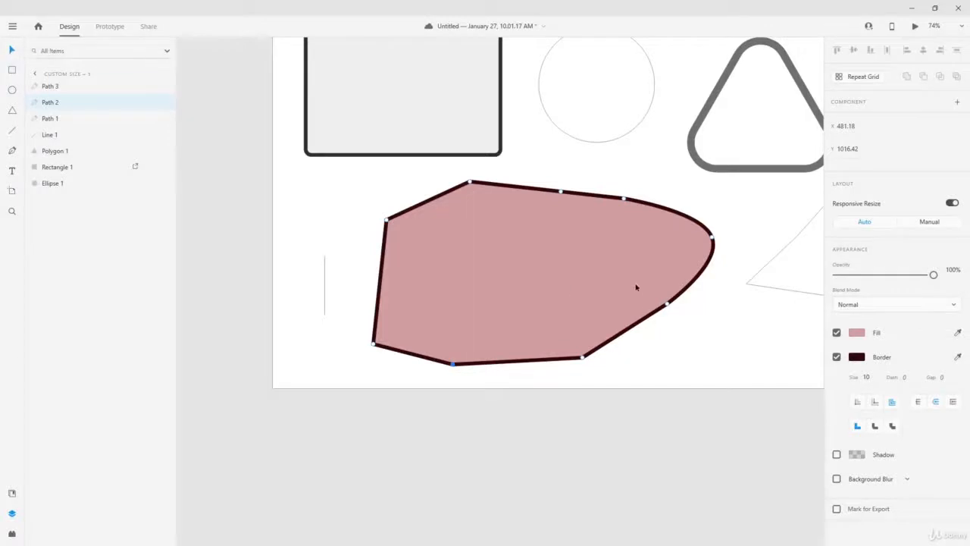
pyautogui.press('Escape')
# Move the pink path over the rectangle to about X 73, Y 165, and reduce its opacity to 71%
pyautogui.moveTo(562, 237); pyautogui.dragTo(486, 115)
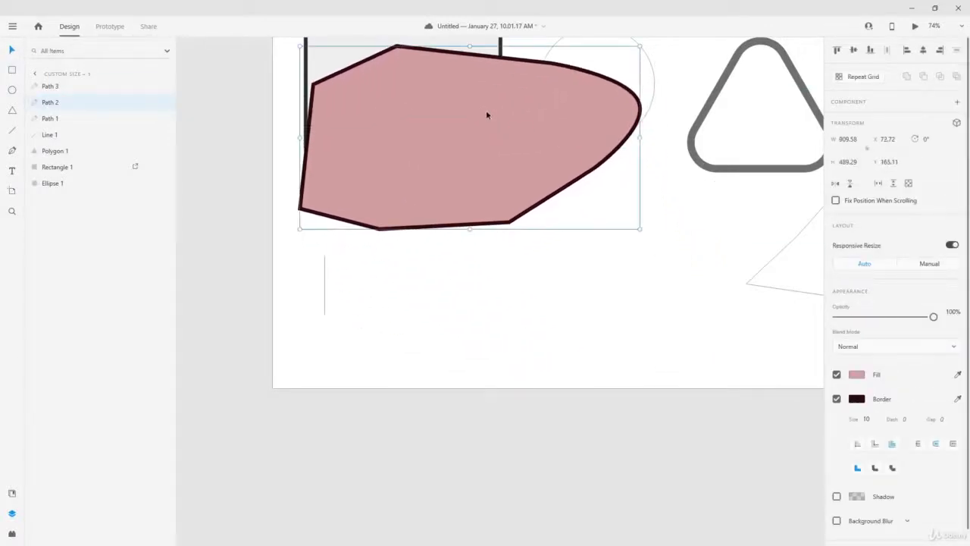
pyautogui.moveTo(933, 316); pyautogui.dragTo(905, 316)
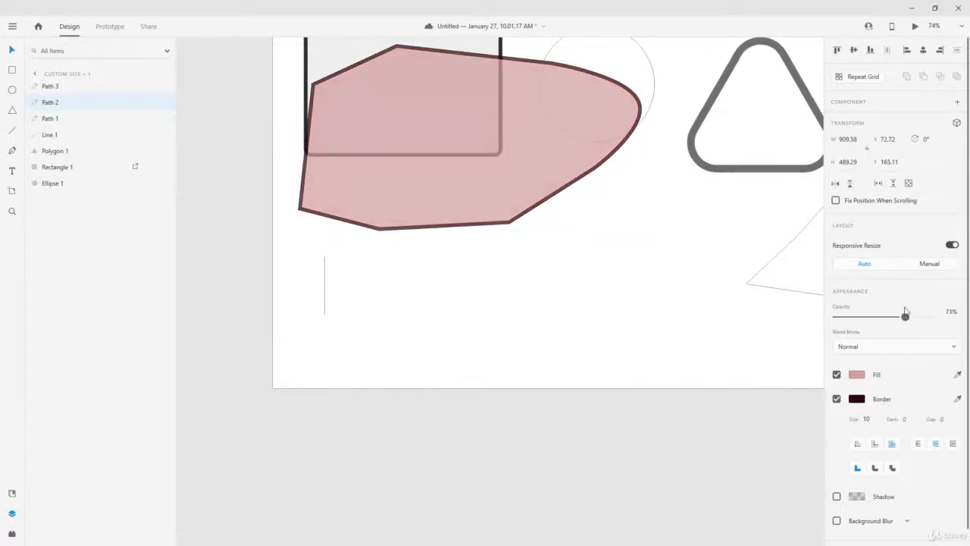
# Reshape the pink path by pulling its right and lower anchor points inward around the rectangle, with the lower-left point at about X 135, Y 533
pyautogui.doubleClick(532, 65)
pyautogui.moveTo(548, 65); pyautogui.dragTo(501, 112)
pyautogui.moveTo(639, 103); pyautogui.dragTo(530, 156)
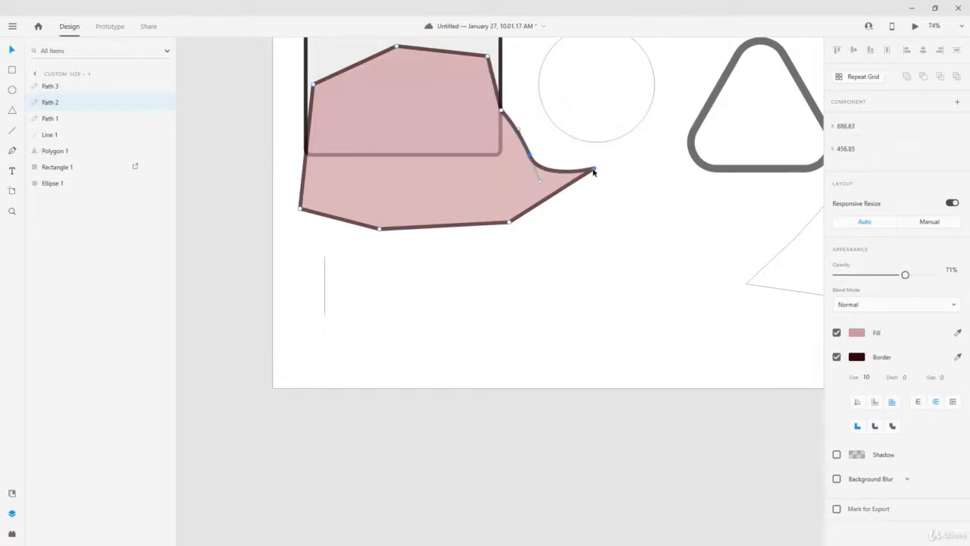
pyautogui.moveTo(593, 171); pyautogui.dragTo(323, 184)
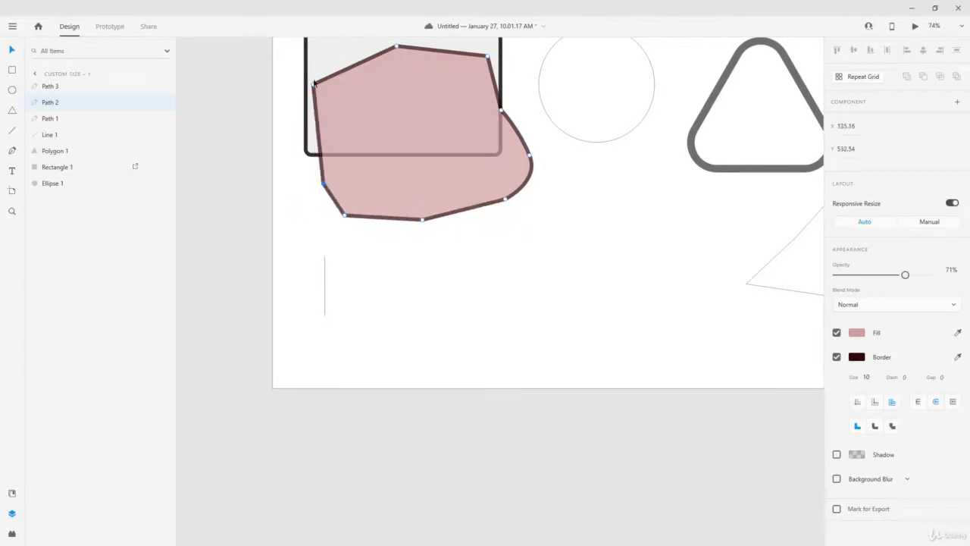
# Align the pink path's two left anchor points with the rectangle's left border at about X 88, and move the bottom-left point to about X 174, Y 658
pyautogui.moveTo(313, 82); pyautogui.dragTo(306, 89)
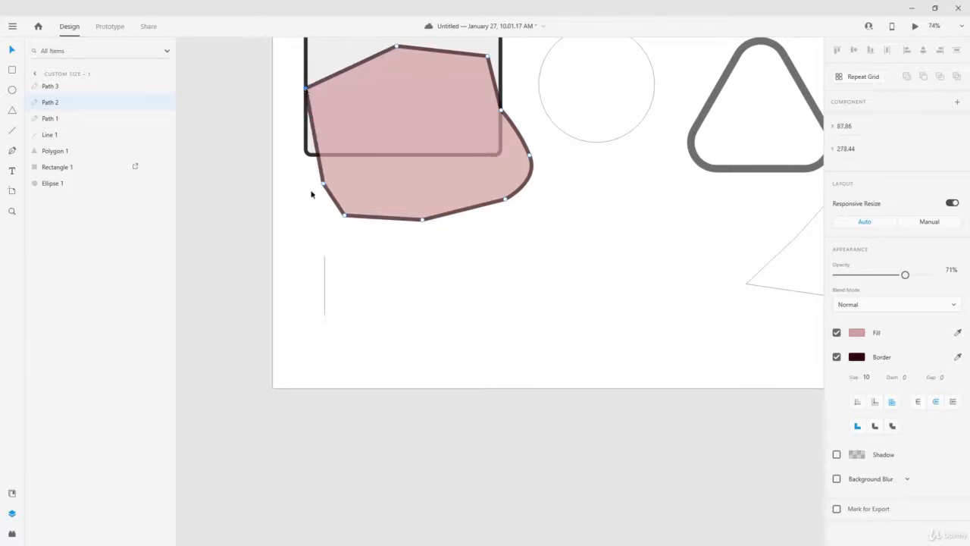
pyautogui.moveTo(324, 186); pyautogui.dragTo(306, 183)
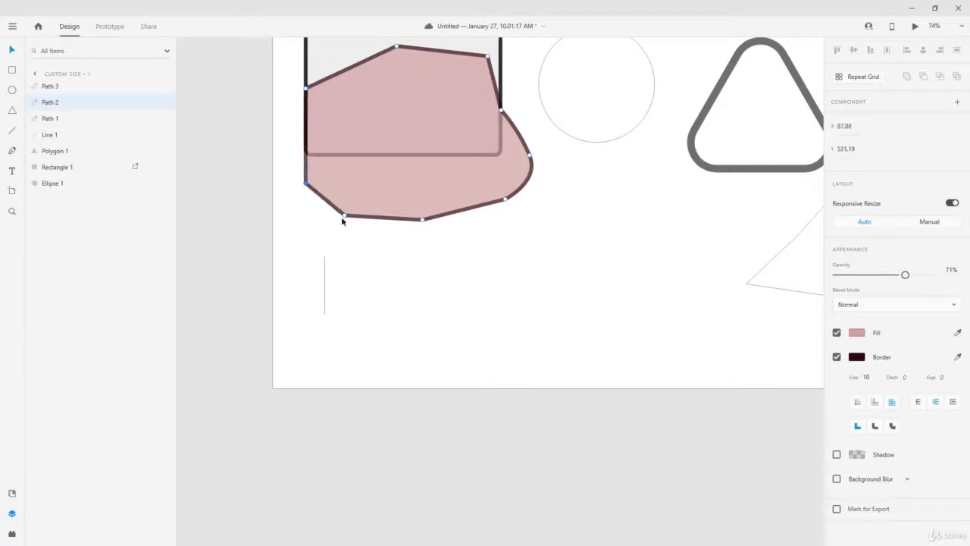
pyautogui.moveTo(348, 219); pyautogui.dragTo(339, 230)
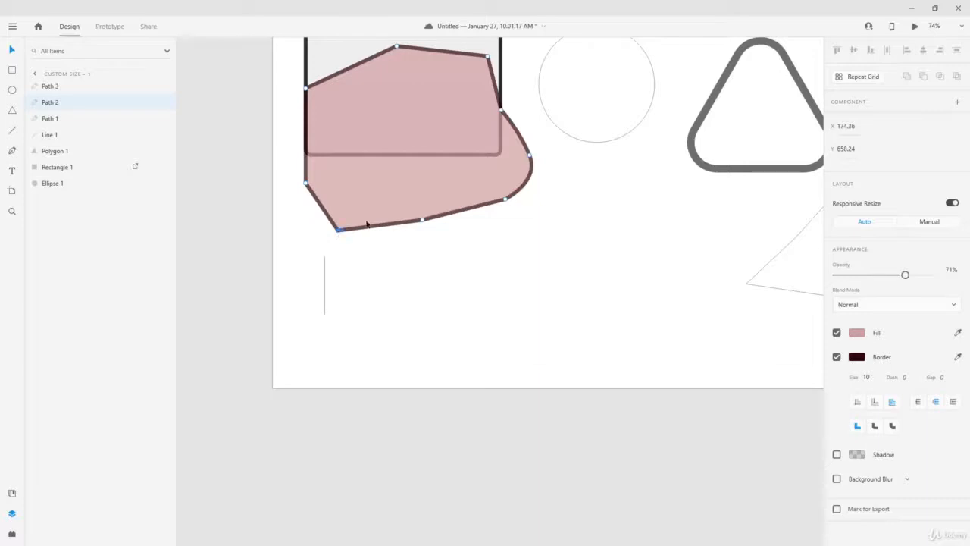
# Try a border size of 20 on the pink path, and set the size to 2
pyautogui.click(871, 378)
pyautogui.write('20')
pyautogui.press('Return')
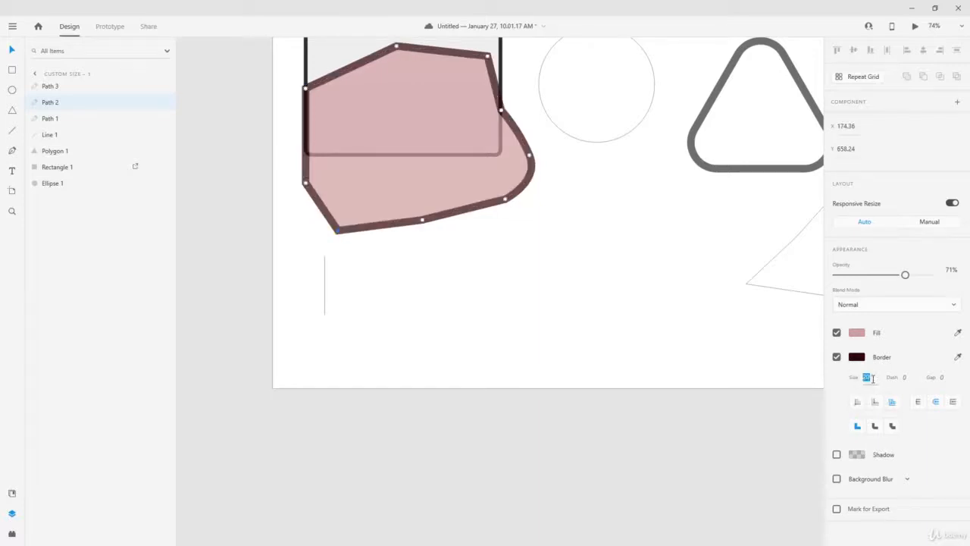
pyautogui.write('2')
pyautogui.press('Return')
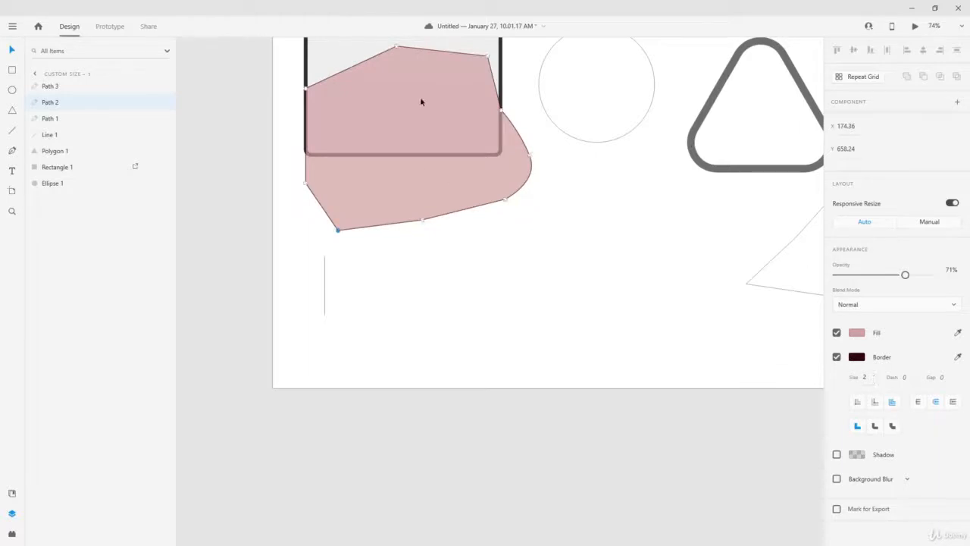
# Move the whole pink path down and to the right, off the rectangle
pyautogui.moveTo(422, 102); pyautogui.dragTo(526, 212)
pyautogui.click(437, 139)
pyautogui.moveTo(437, 138); pyautogui.dragTo(552, 257)
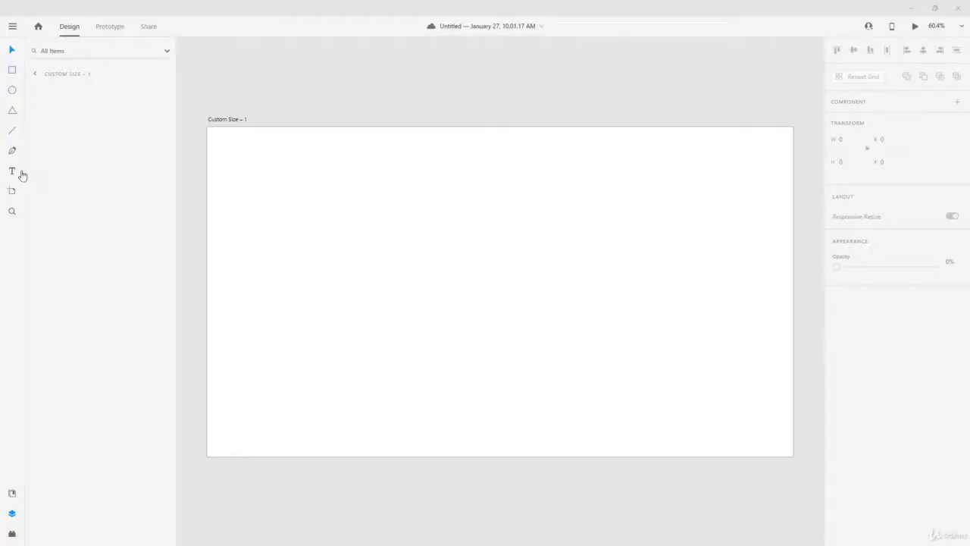
# Add four lines of placeholder text at about X 387, Y 313: "Osmomsoamo CVnvjdnjnfjn", "mimismdism m", "mfemfiemfiemf" and "mfioemifmeimfmiemfie"
pyautogui.click(13, 174)
pyautogui.click(325, 225)
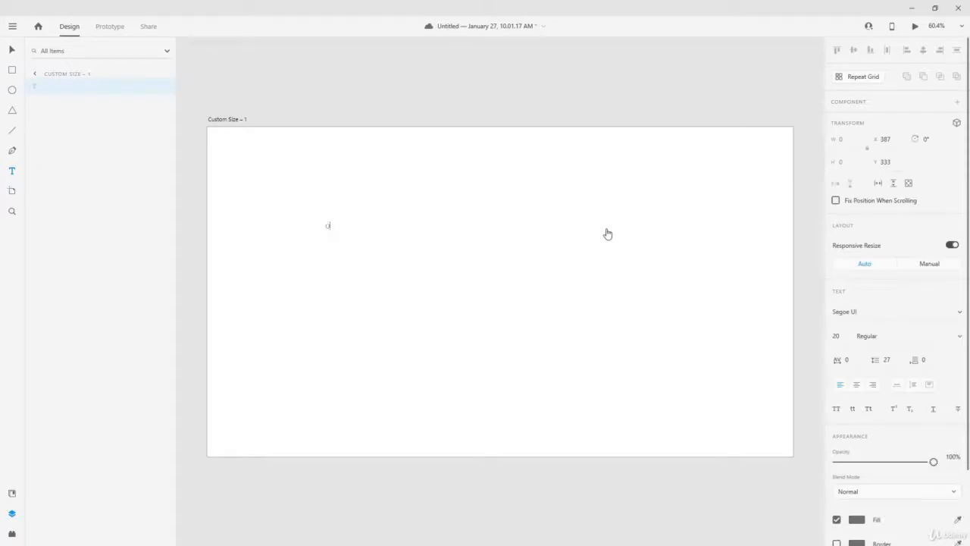
pyautogui.write('Communicatio ')
pyautogui.write('CVngdnjnfjn')
pyautogui.press('Return')
pyautogui.write('mimismdism')
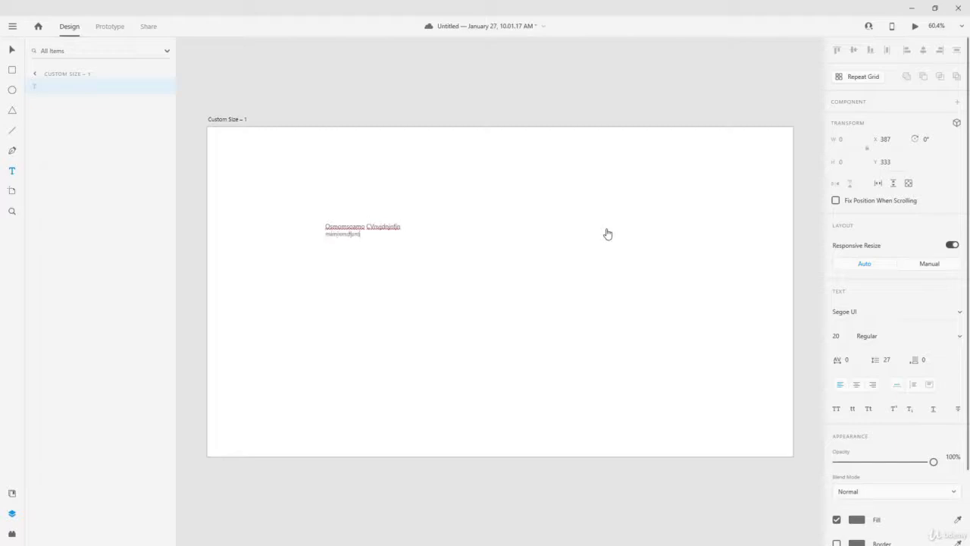
pyautogui.write(' m')
pyautogui.press('Return')
pyautogui.write('mfemfiemfiemf')
pyautogui.press('Return')
pyautogui.write('mfioemifmemfmiemfie')
pyautogui.press('Escape')
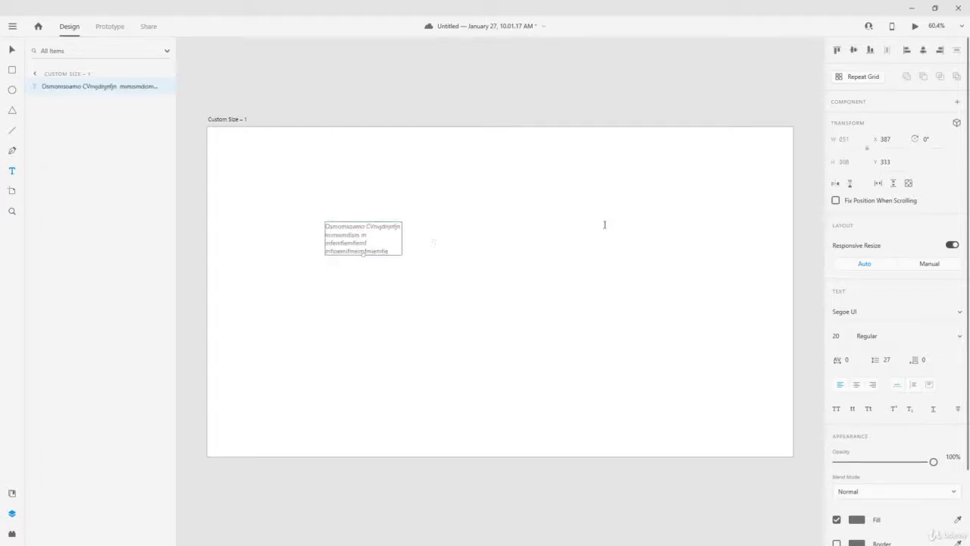
# Move the four-line text block to about X 418, Y 318
pyautogui.click(12, 49)
pyautogui.moveTo(390, 235)
pyautogui.mouseDown()
pyautogui.moveTo(375, 288)
pyautogui.moveTo(385, 232)
pyautogui.mouseUp()
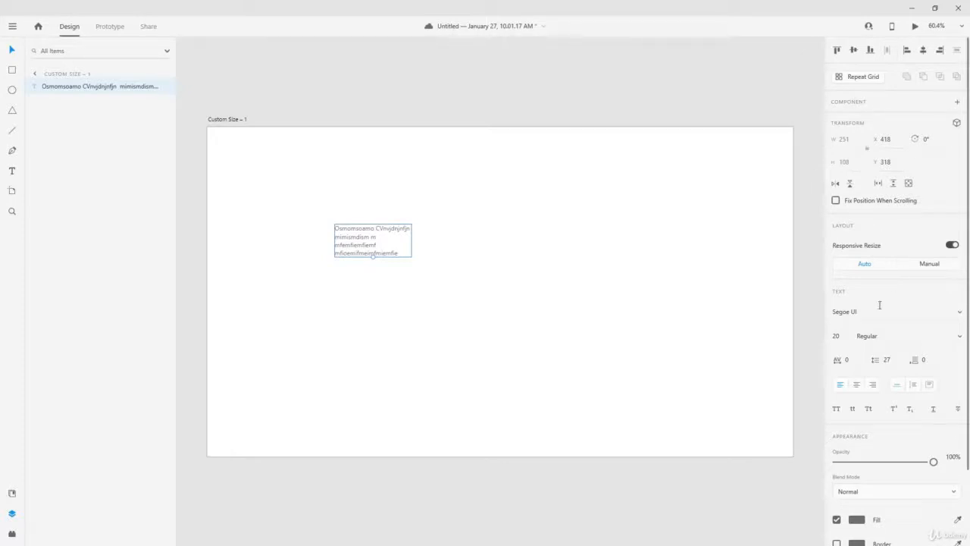
pyautogui.scroll(-2, 847, 312)
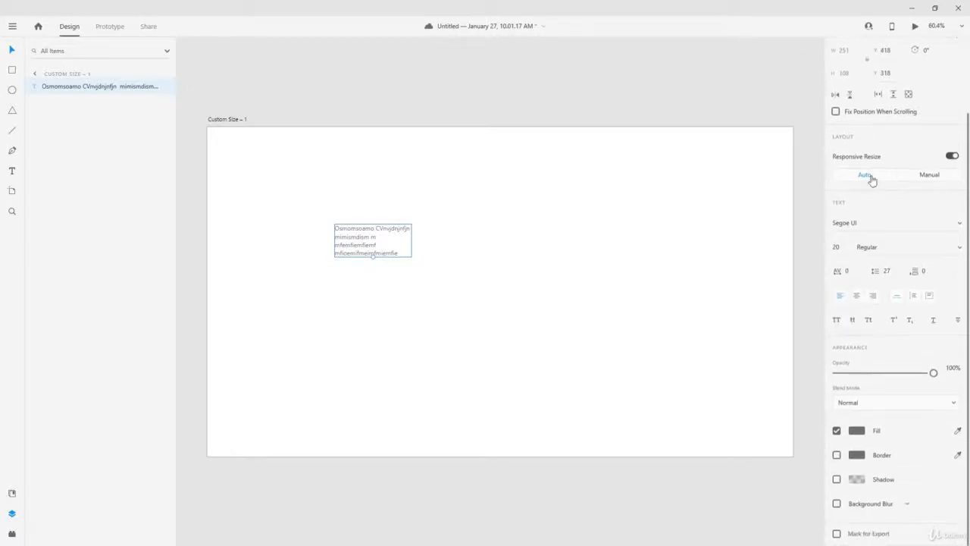
# Enlarge the four-line text block to font size 47 and move it to about X 488, Y 353
pyautogui.moveTo(367, 238); pyautogui.dragTo(363, 255)
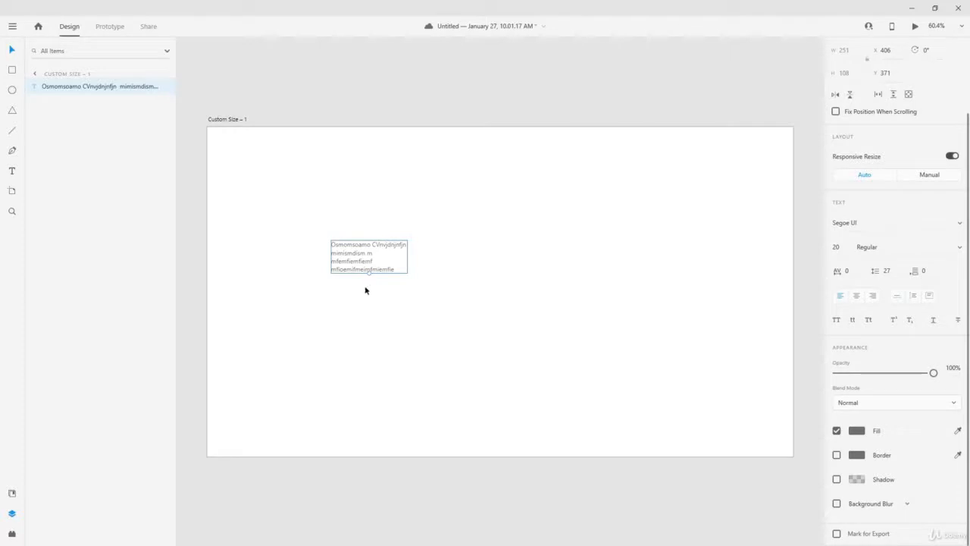
pyautogui.moveTo(367, 273); pyautogui.dragTo(361, 319)
pyautogui.moveTo(367, 247); pyautogui.dragTo(443, 242)
# Align the enlarged text block to the horizontal and vertical centre of the artboard
pyautogui.scroll(1, 850, 228)
pyautogui.scroll(2, 850, 228)
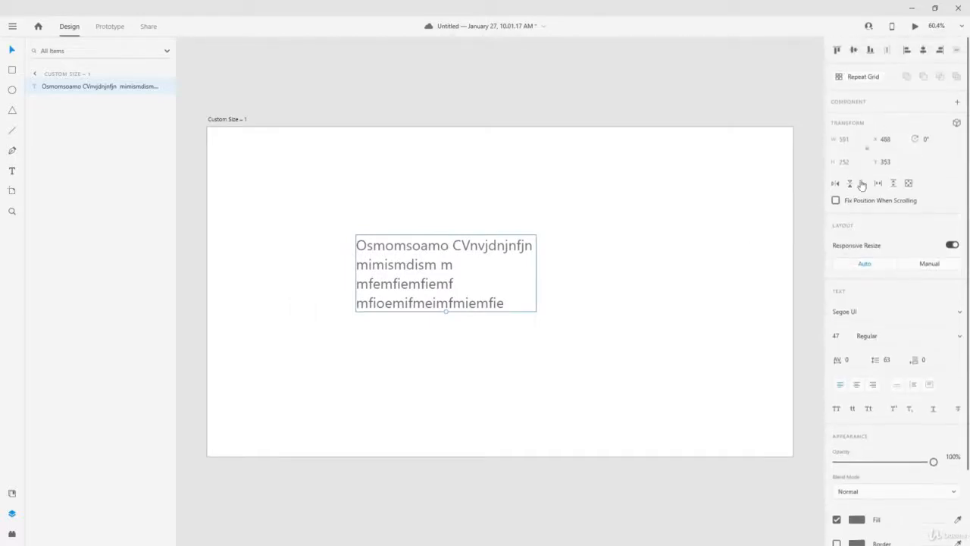
pyautogui.click(923, 50)
pyautogui.click(854, 50)
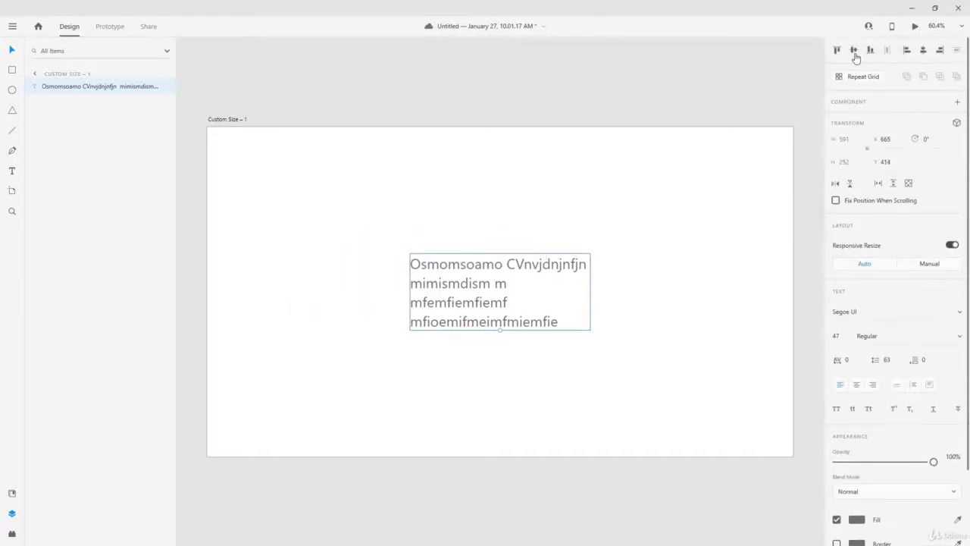
# Change the font of the text block to Poppins
pyautogui.scroll(-4, 872, 311)
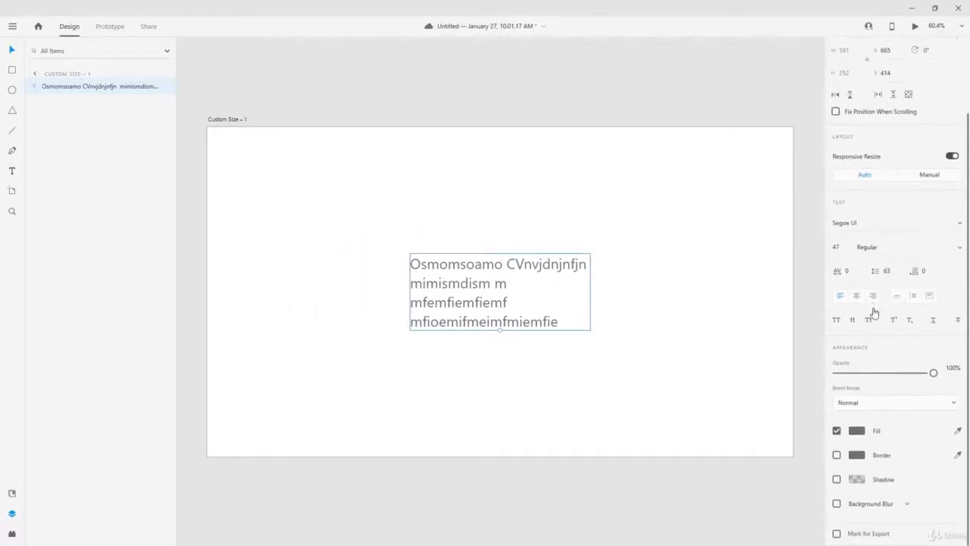
pyautogui.click(882, 225)
pyautogui.write('B')
pyautogui.write('o')
pyautogui.press('Return')
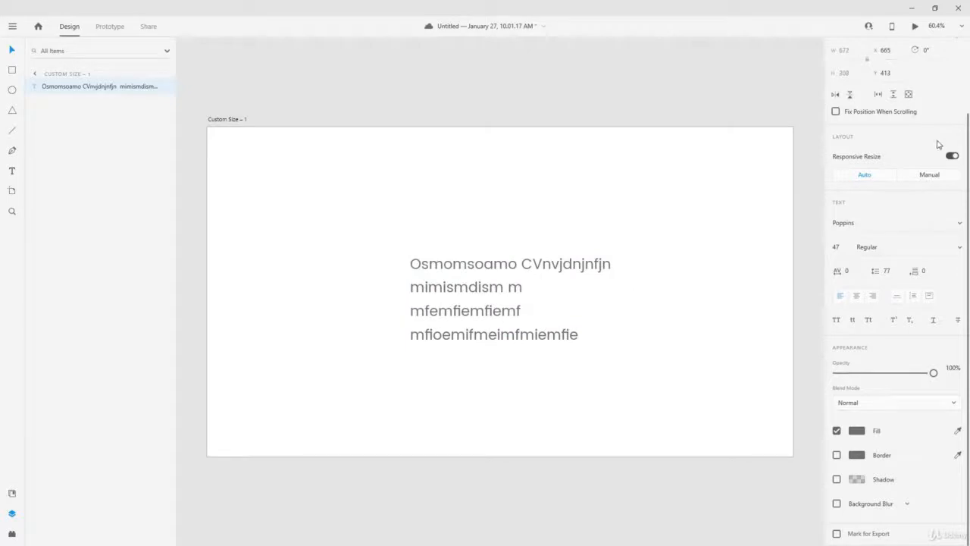
# Centre the Poppins text block on the artboard again, both horizontally and vertically
pyautogui.scroll(2, 894, 227)
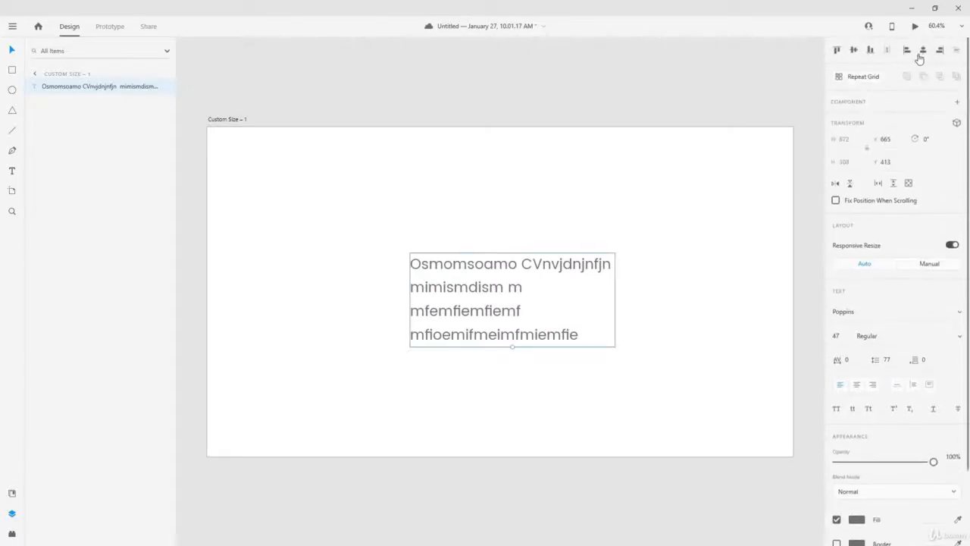
pyautogui.click(918, 56)
pyautogui.click(853, 53)
# Try larger and smaller font sizes on the text block in steps of 10, and set the size to 57
pyautogui.scroll(-1, 617, 257)
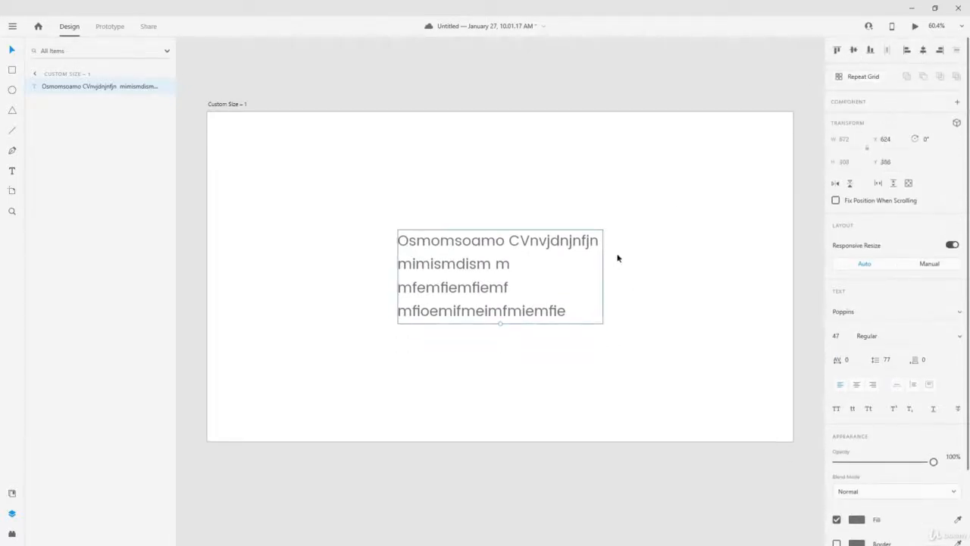
pyautogui.scroll(-5, 618, 257)
pyautogui.scroll(2, 792, 305)
pyautogui.scroll(-2, 896, 313)
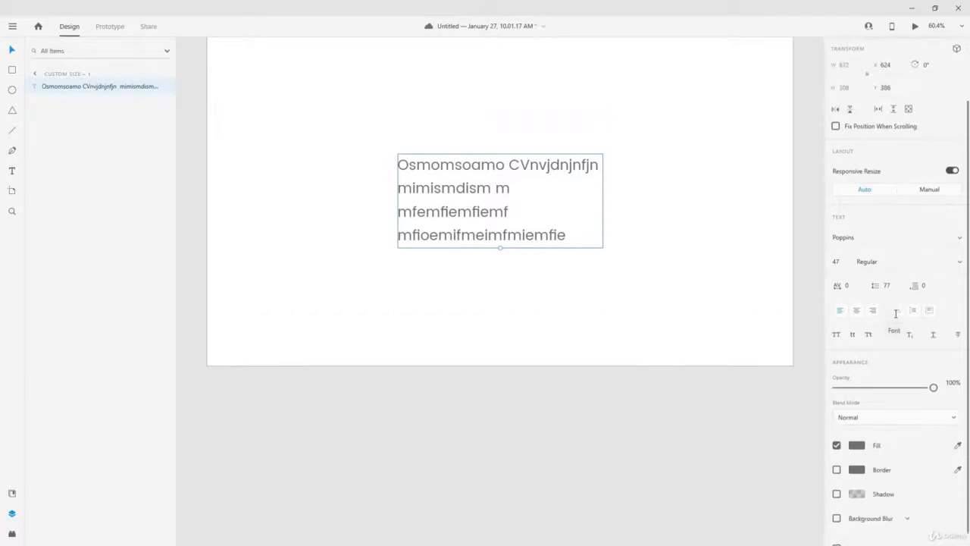
pyautogui.scroll(3, 714, 252)
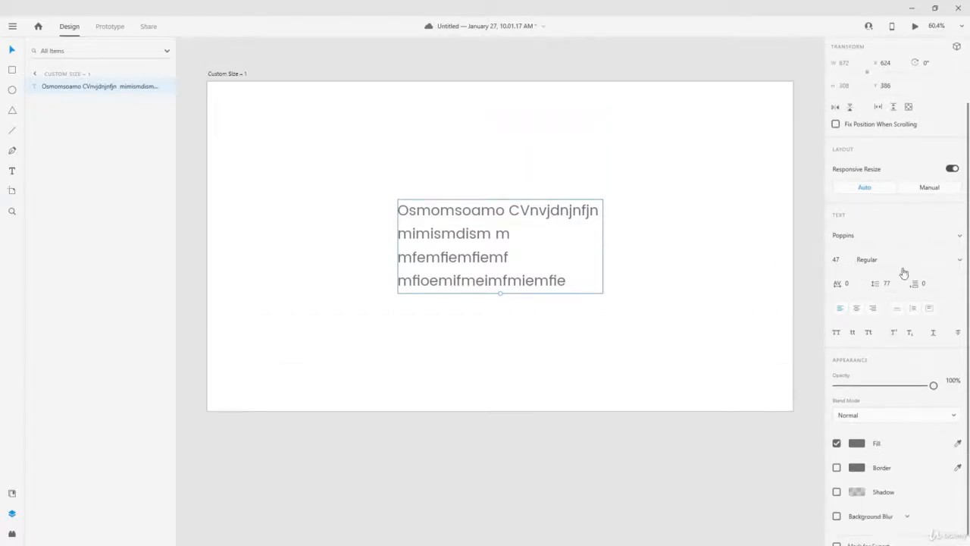
pyautogui.click(843, 259)
pyautogui.hotkey('shift', 'Up')
pyautogui.hotkey('shift', 'Up')
pyautogui.hotkey('shift', 'Up')
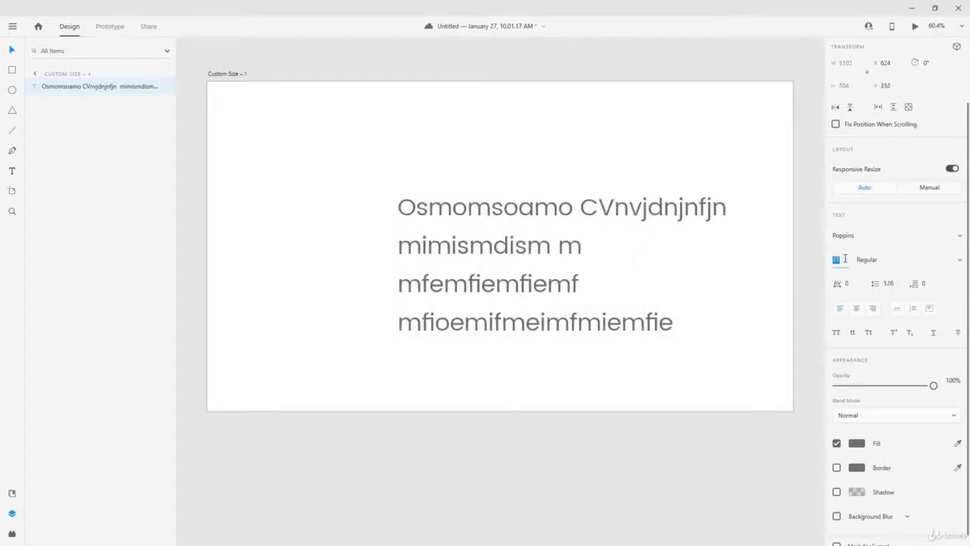
pyautogui.hotkey('shift', 'Down')
pyautogui.hotkey('shift', 'Down')
pyautogui.hotkey('shift', 'Down')
pyautogui.hotkey('shift', 'Down')
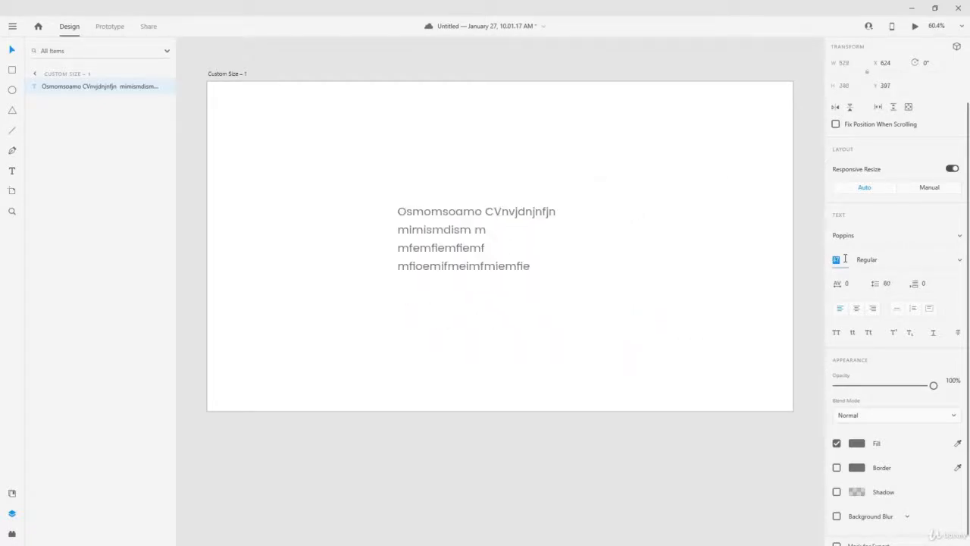
pyautogui.hotkey('shift', 'Up')
pyautogui.hotkey('shift', 'Up')
pyautogui.hotkey('shift', 'Up')
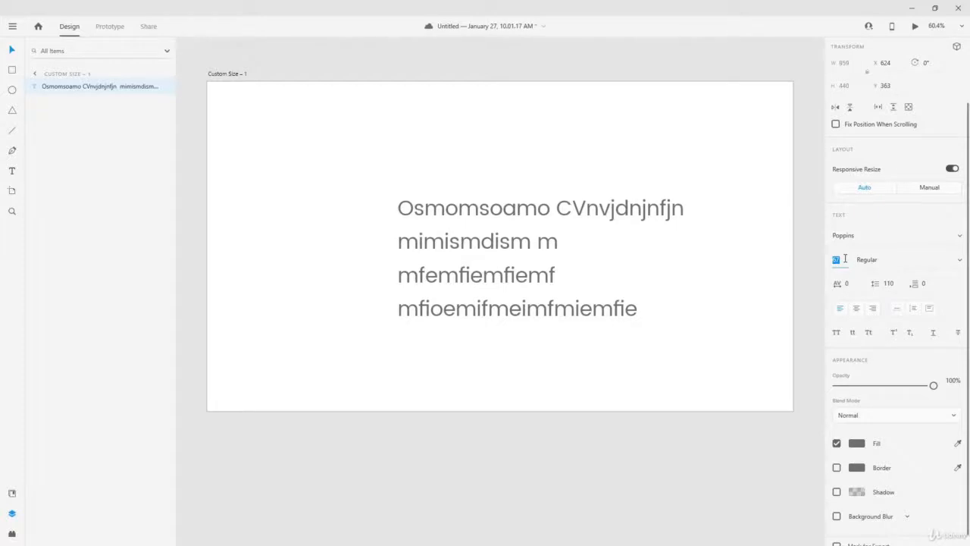
pyautogui.hotkey('shift', 'Up')
pyautogui.hotkey('shift', 'Down')
pyautogui.hotkey('shift', 'Down')
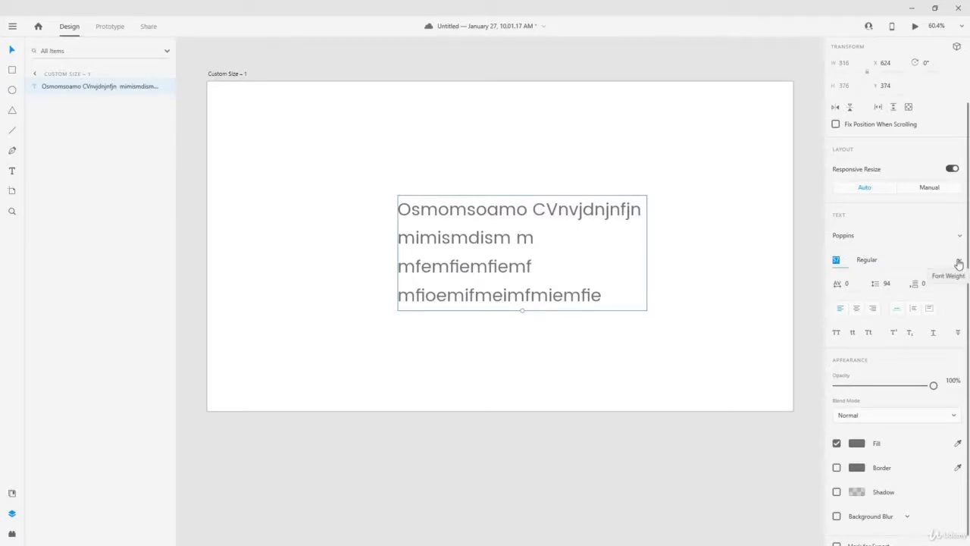
# Try the ExtraLight font weight on the text block, and change it to Light
pyautogui.click(958, 262)
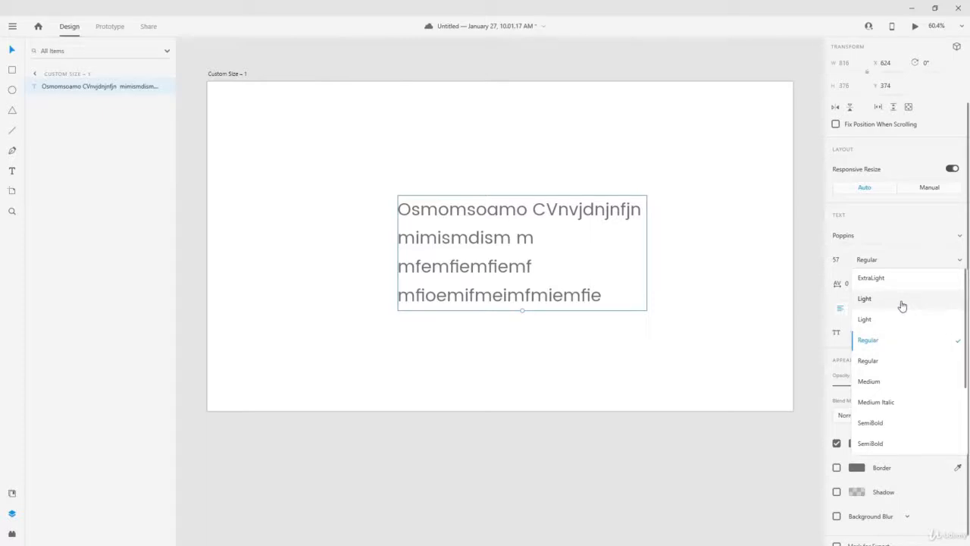
pyautogui.scroll(-2, 901, 305)
pyautogui.scroll(3, 901, 306)
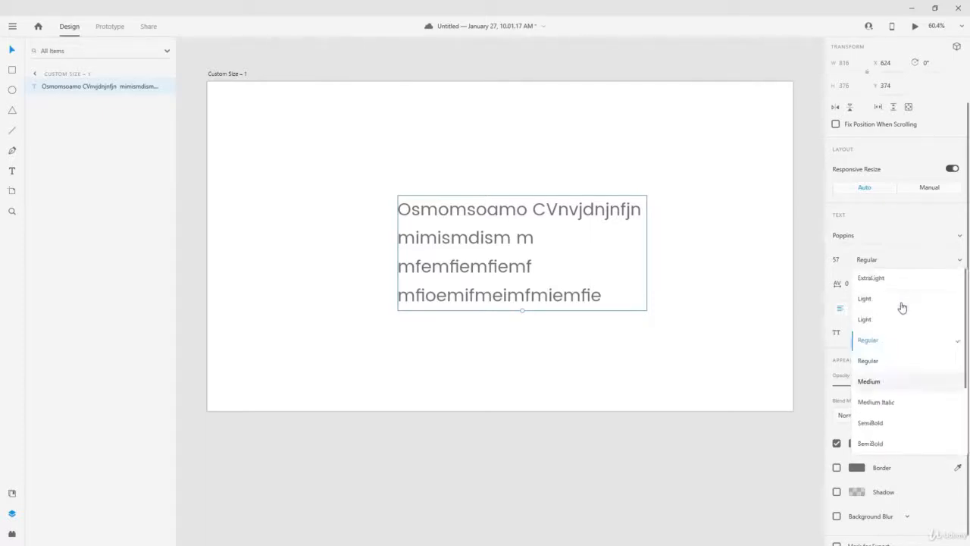
pyautogui.scroll(-1, 900, 289)
pyautogui.scroll(1, 900, 291)
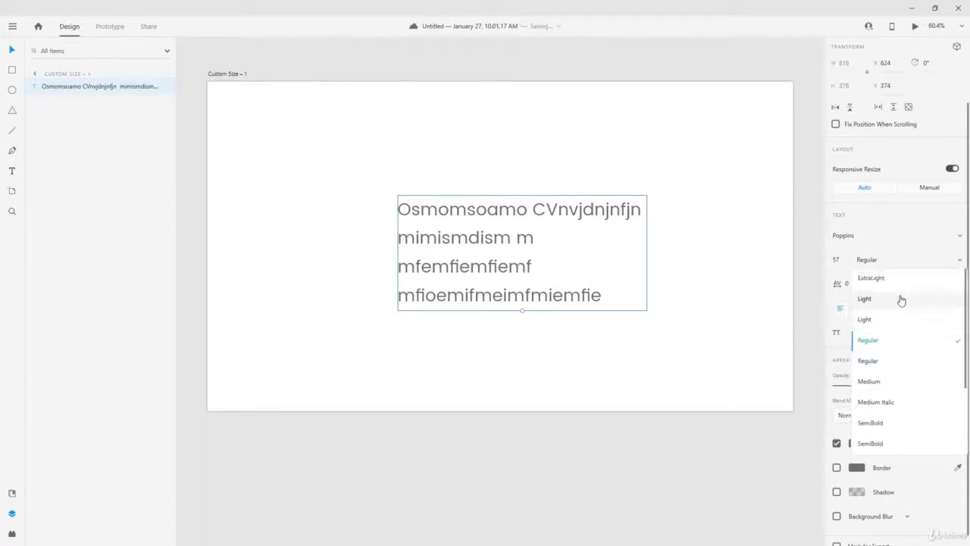
pyautogui.click(901, 281)
pyautogui.click(934, 258)
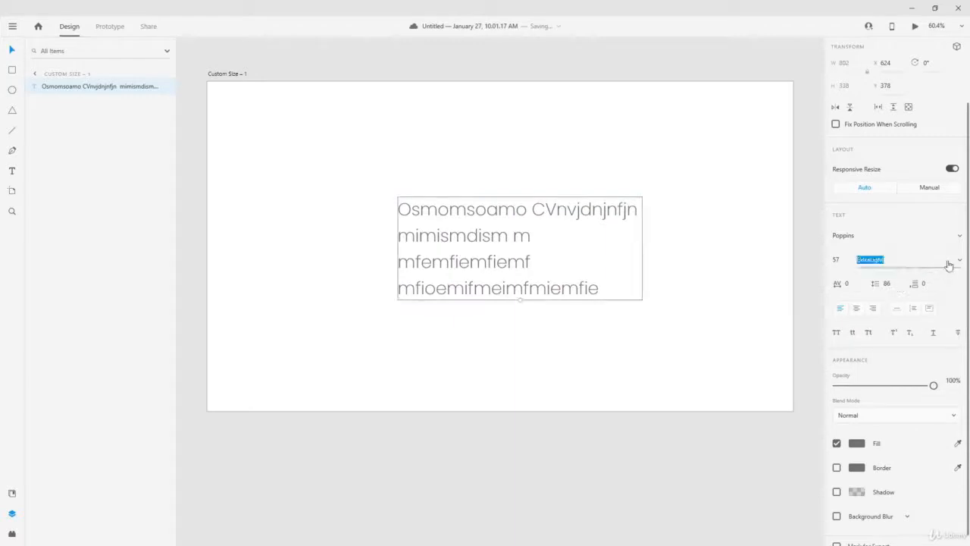
pyautogui.click(947, 262)
pyautogui.click(929, 326)
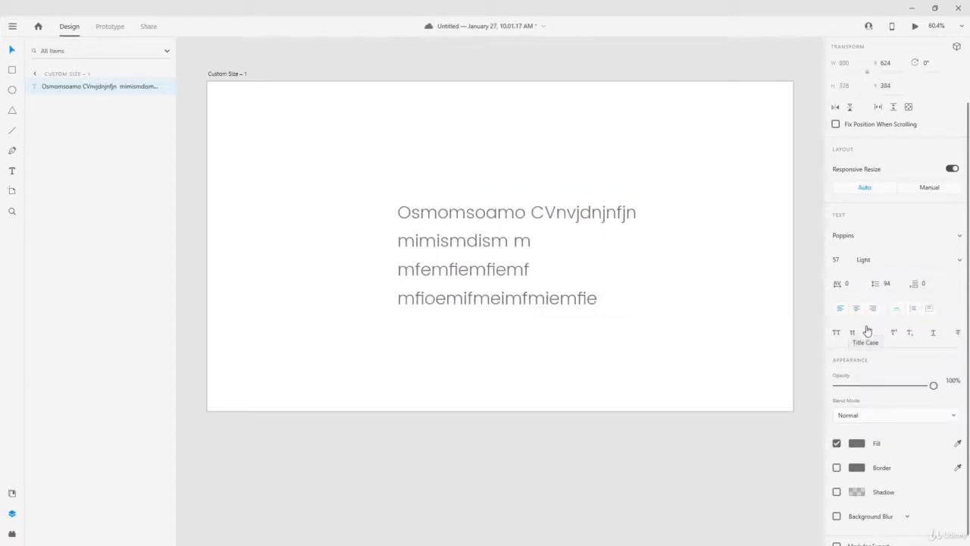
# Go through the heavier and italic Poppins weights for the text block, and set the weight to Medium
pyautogui.click(888, 259)
pyautogui.press('Down')
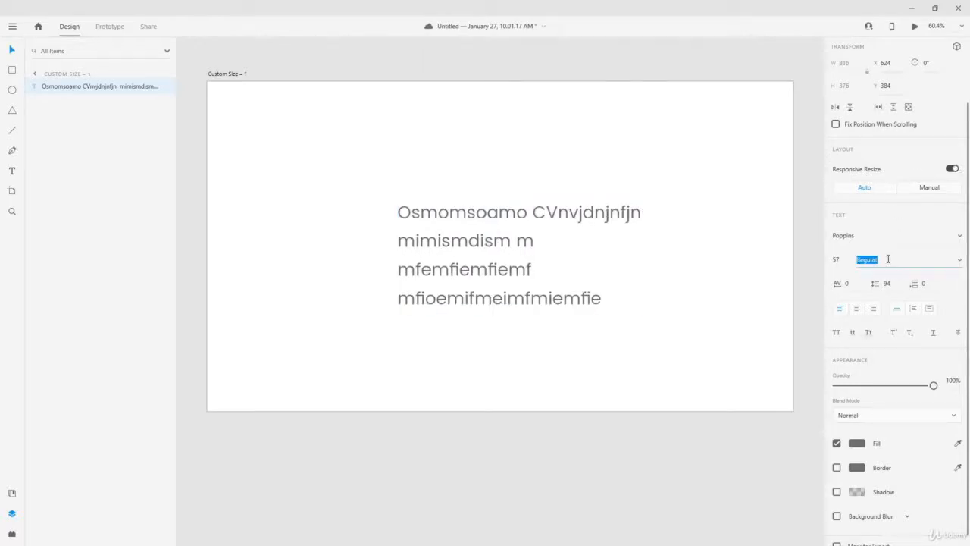
pyautogui.press('Down')
pyautogui.press('Down')
pyautogui.press('Down')
pyautogui.press('Down')
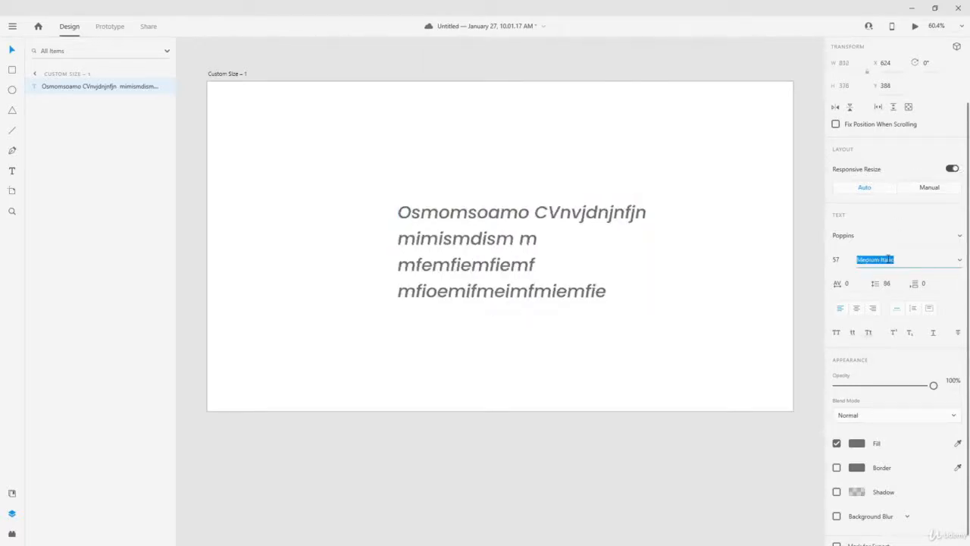
pyautogui.press('Down')
pyautogui.press('Down')
pyautogui.press('Up')
pyautogui.press('Up')
pyautogui.press('Up')
pyautogui.press('Up')
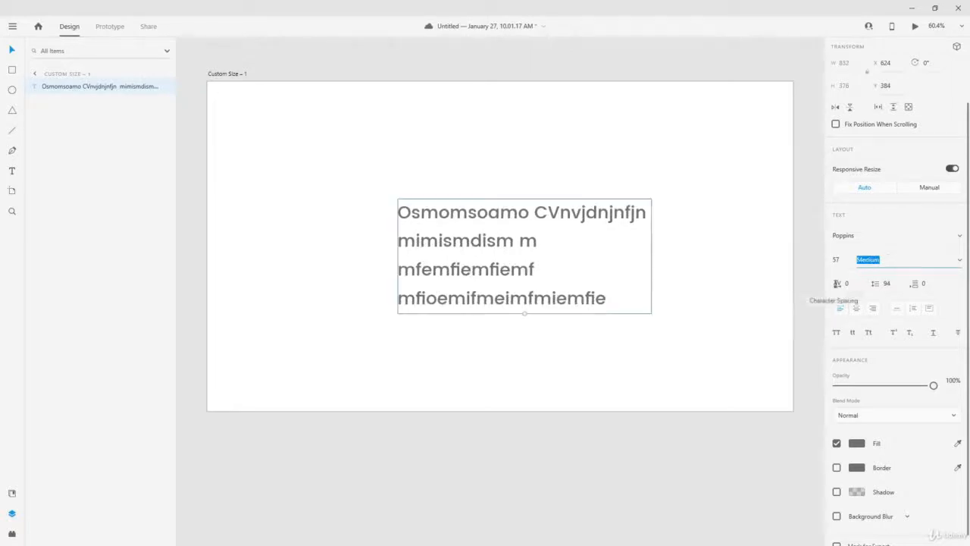
# Try a much wider character spacing on the text block, and set it back to 0
pyautogui.click(849, 282)
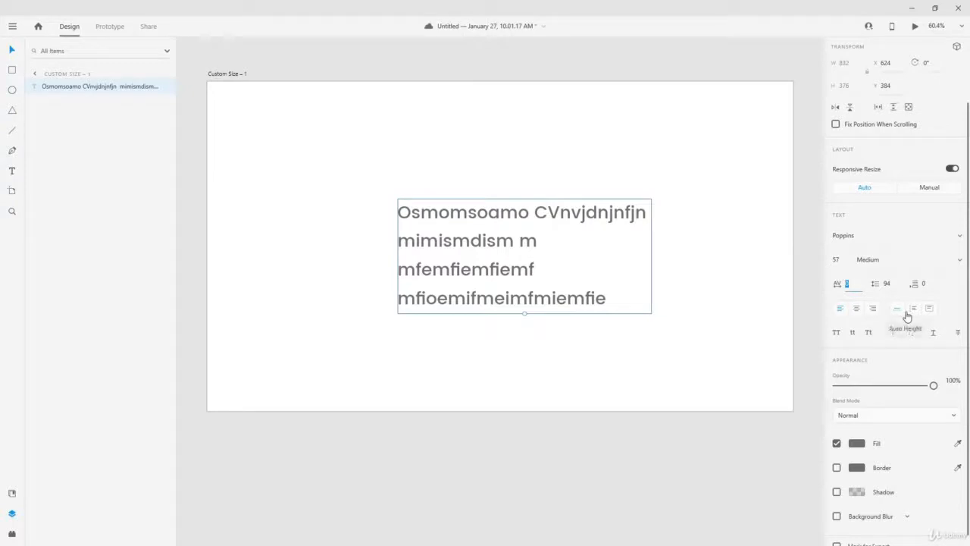
pyautogui.press('Up')
pyautogui.press('Up')
pyautogui.press('Up')
pyautogui.press('Up')
pyautogui.press('Up')
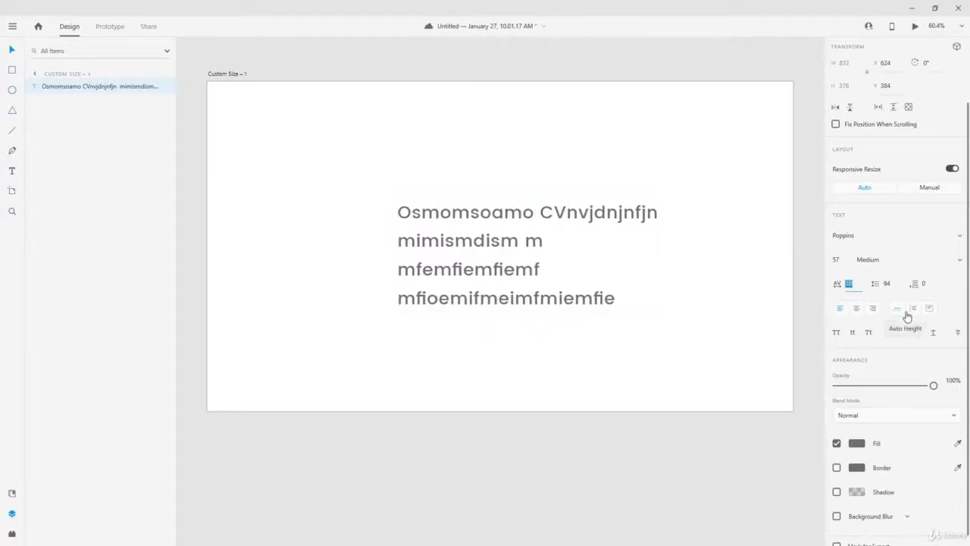
pyautogui.press('Up')
pyautogui.press('Up')
pyautogui.press('Up')
pyautogui.press('Up')
pyautogui.press('Up')
pyautogui.press('Up')
pyautogui.press('Up')
pyautogui.press('Up')
pyautogui.press('Up')
pyautogui.press('Up')
pyautogui.press('Up')
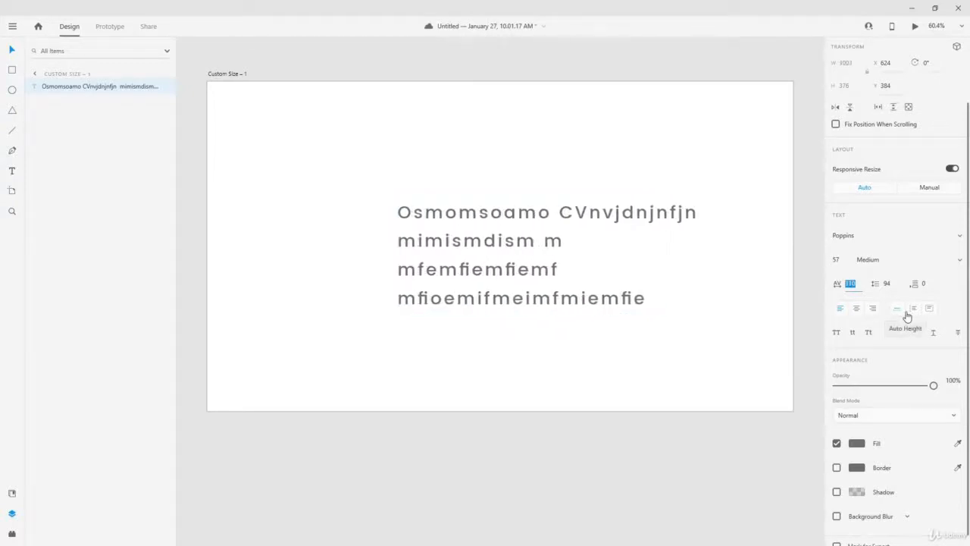
pyautogui.press('Up')
pyautogui.press('Up')
pyautogui.press('Up')
pyautogui.press('Up')
pyautogui.press('Up')
pyautogui.press('Up')
pyautogui.press('Up')
pyautogui.press('Up')
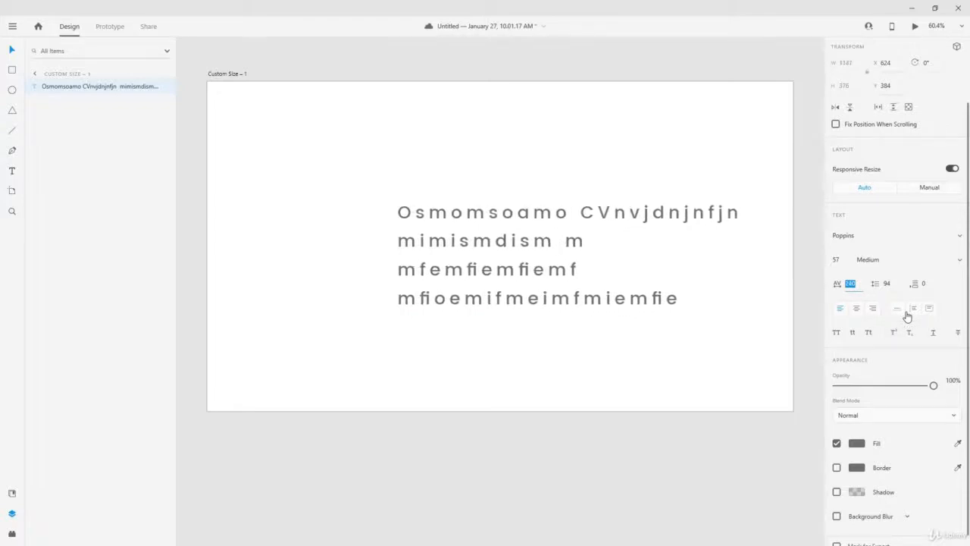
pyautogui.press('Return')
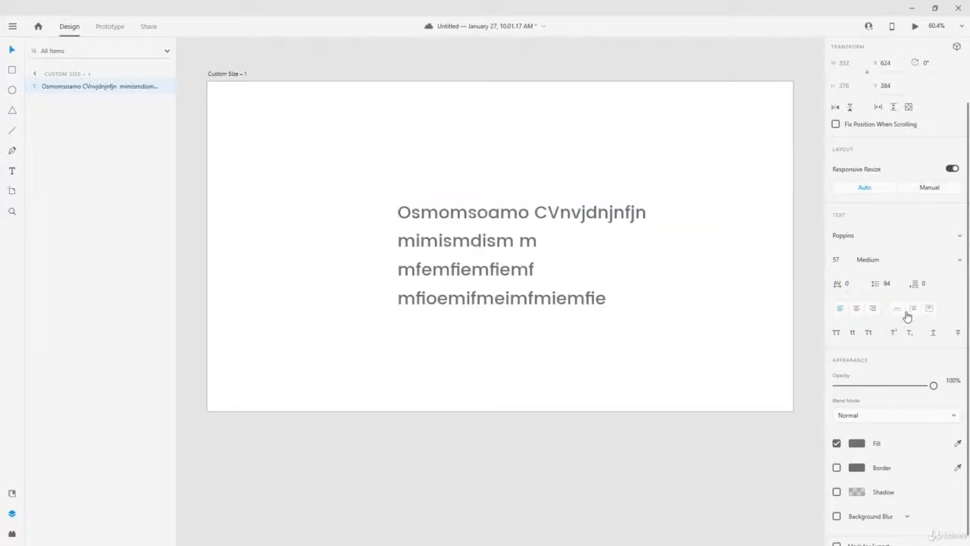
# Try a line spacing of 154 on the text block, and set it back to 94
pyautogui.click(891, 283)
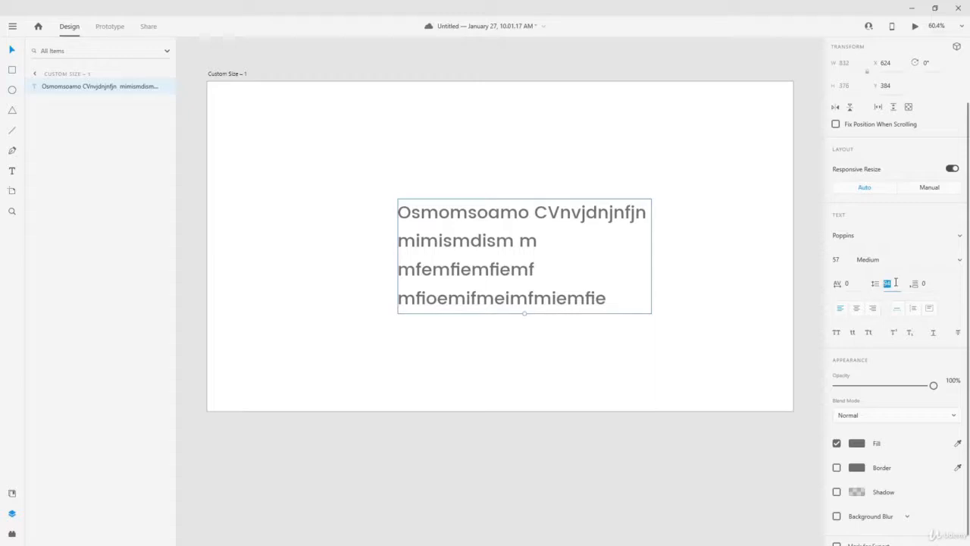
pyautogui.hotkey('shift', 'Up')
pyautogui.hotkey('shift', 'Up')
pyautogui.hotkey('shift', 'Up')
pyautogui.hotkey('shift', 'Up')
pyautogui.hotkey('shift', 'Up')
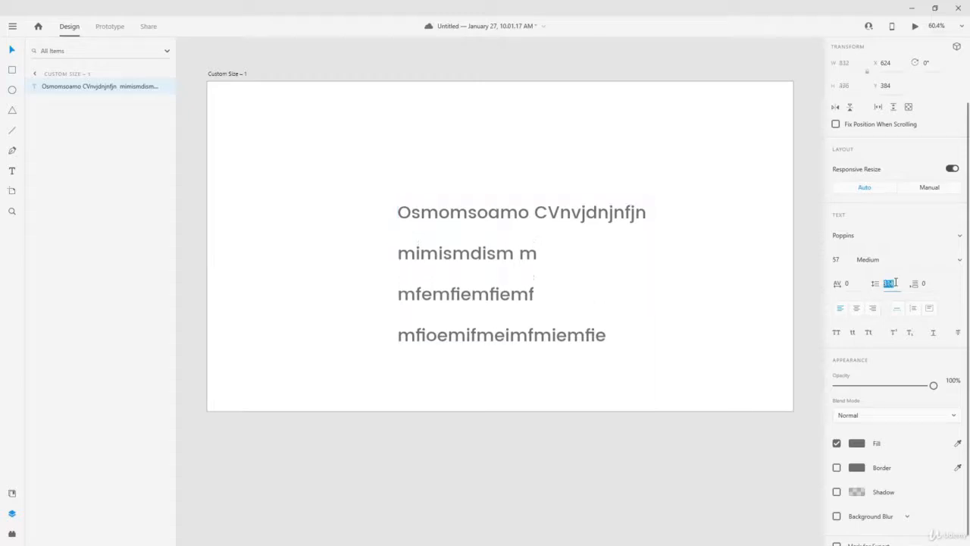
pyautogui.hotkey('shift', 'Up')
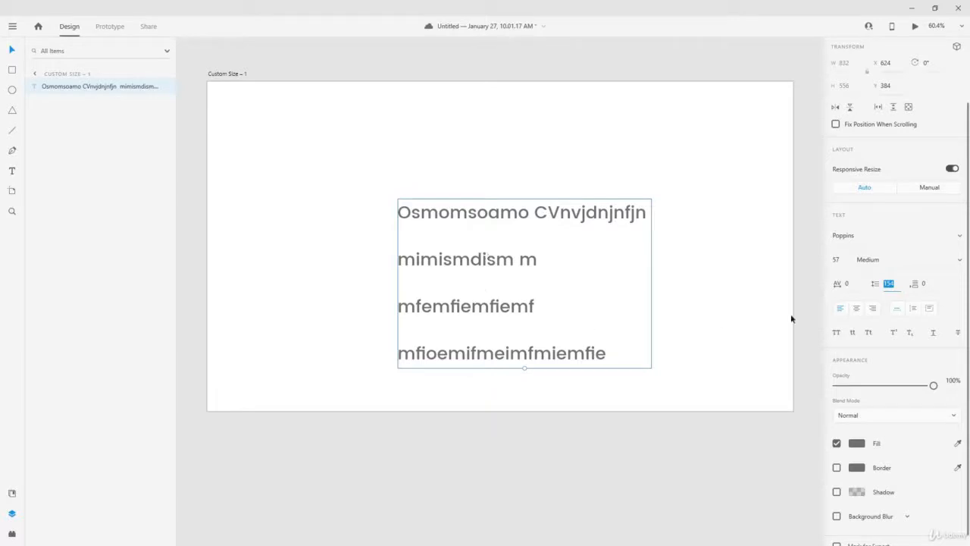
pyautogui.write('84')
pyautogui.press('Return')
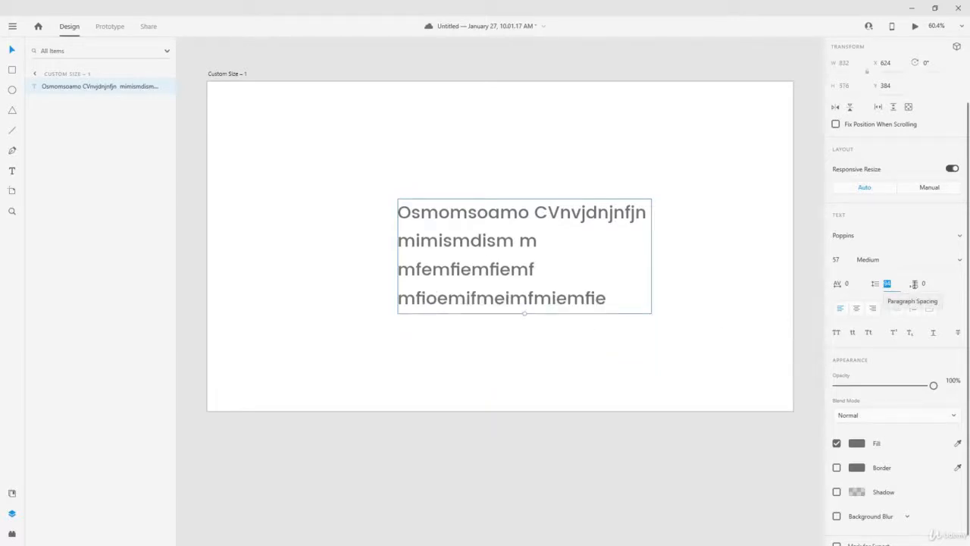
# Try a paragraph spacing of 70 on the text block, and set it back to 0
pyautogui.click(926, 282)
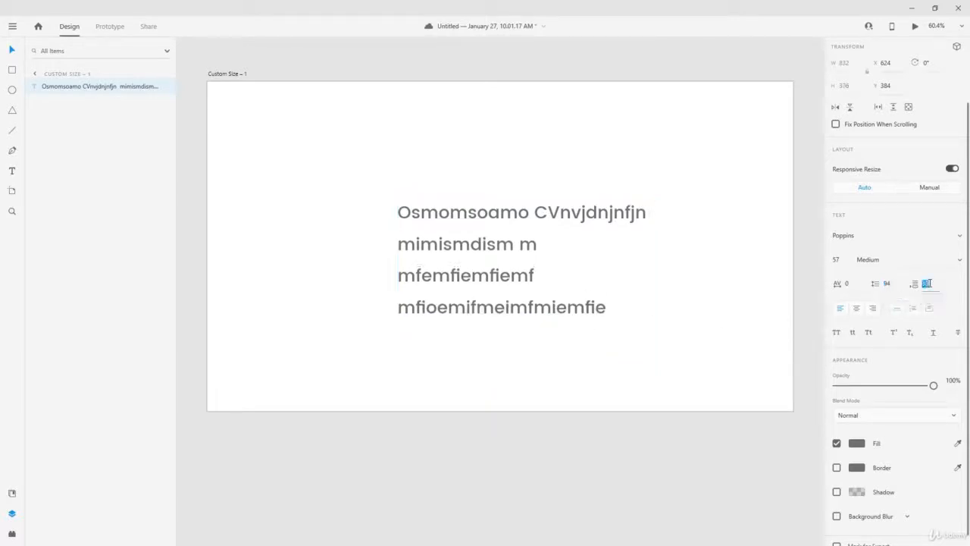
pyautogui.hotkey('shift', 'Up')
pyautogui.hotkey('shift', 'Up')
pyautogui.hotkey('shift', 'Up')
pyautogui.hotkey('shift', 'Up')
pyautogui.hotkey('shift', 'Up')
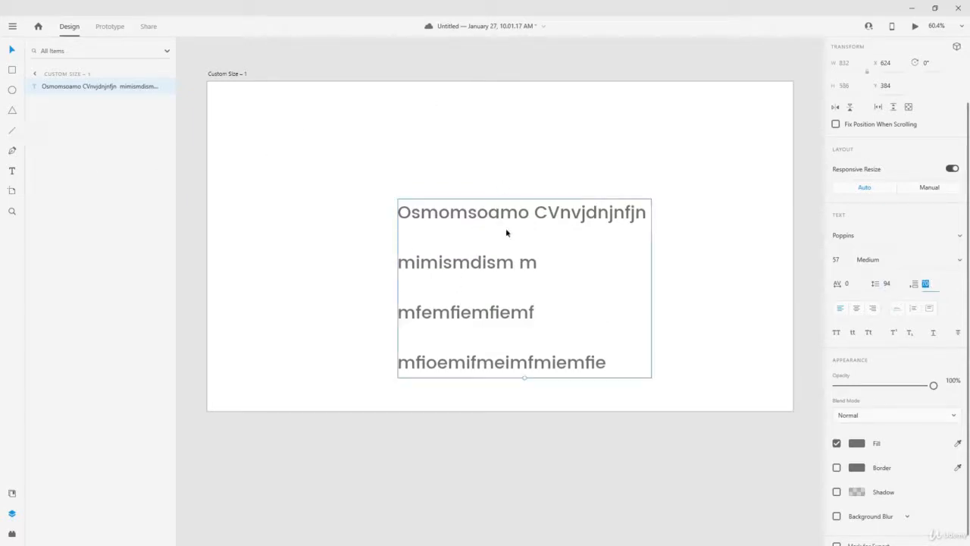
pyautogui.write('0')
pyautogui.press('Return')
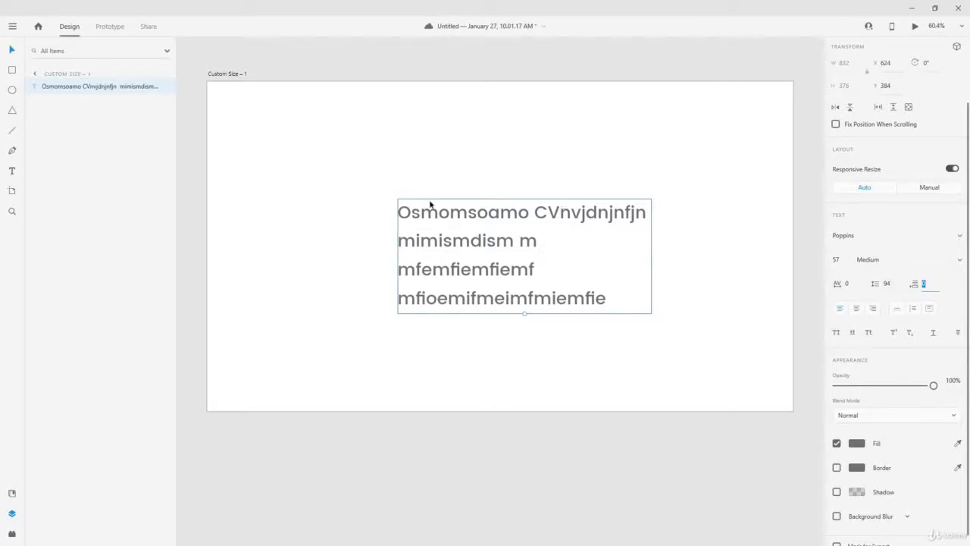
# Try centre alignment on the four lines of text, and align them right
pyautogui.click(857, 311)
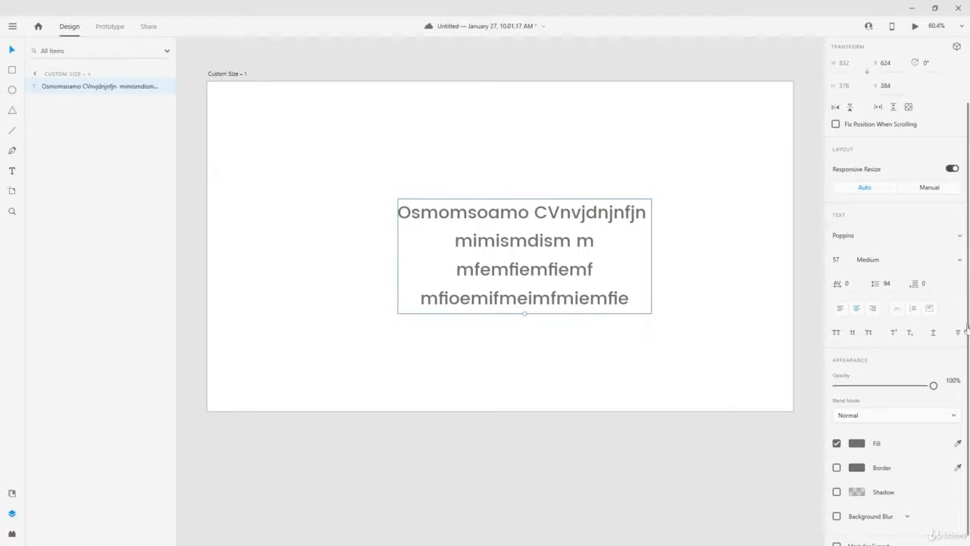
pyautogui.click(874, 312)
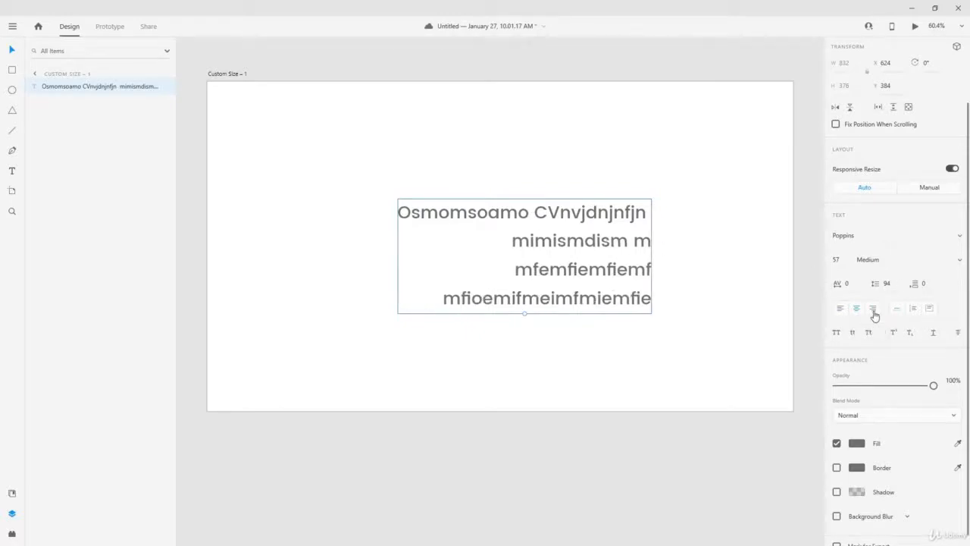
# Try centre alignment on the four lines of text, and align them left
pyautogui.click(856, 312)
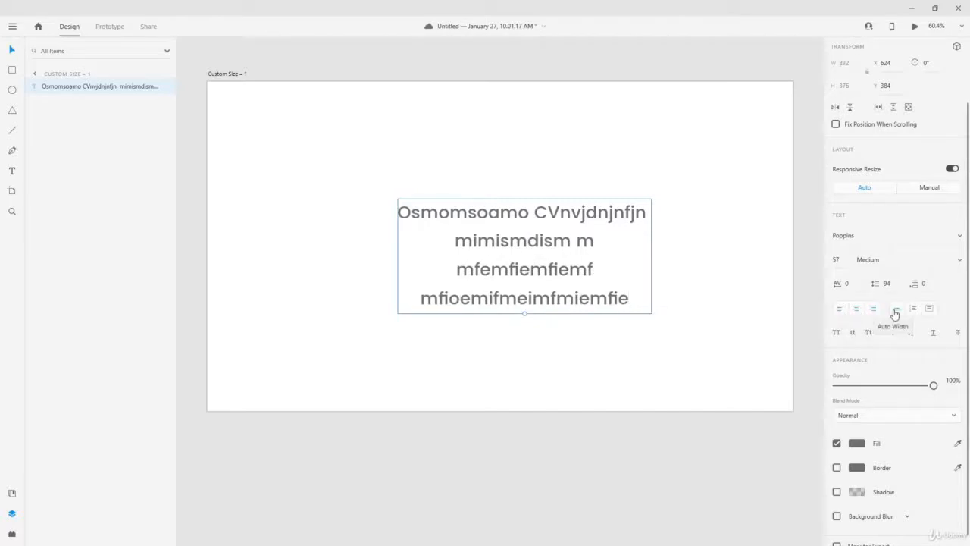
pyautogui.doubleClick(627, 301)
pyautogui.click(634, 298)
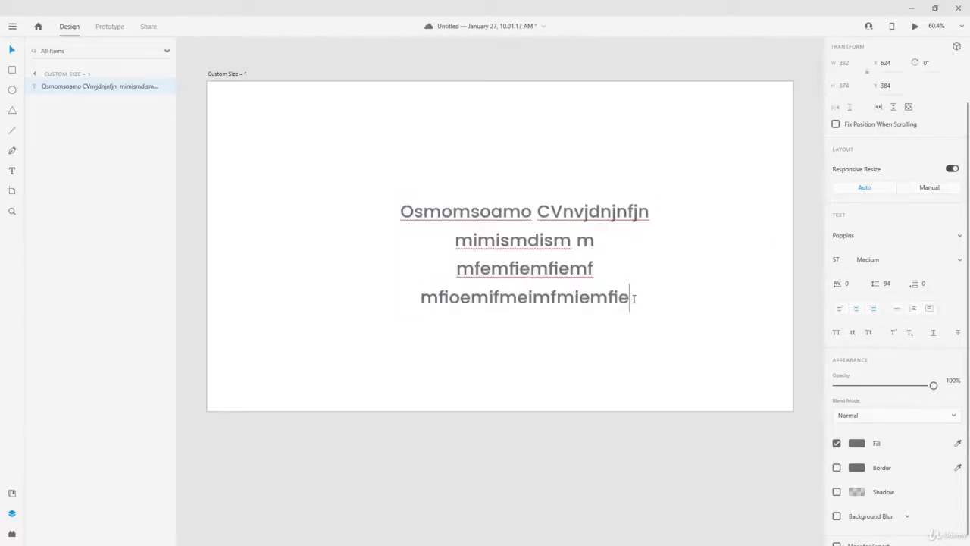
pyautogui.press('Escape')
pyautogui.click(839, 308)
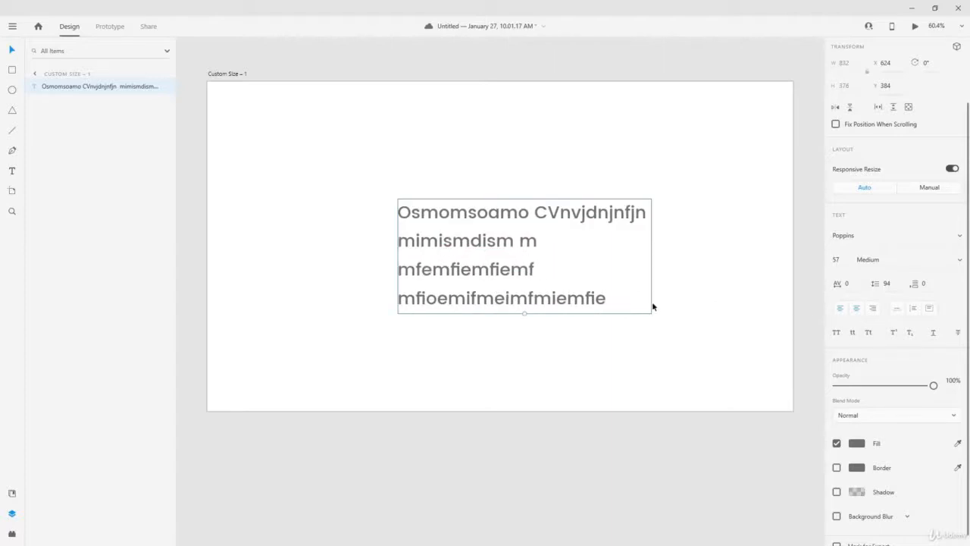
# Append "dmnskdmismdisw" to the end of the last text line
pyautogui.doubleClick(613, 303)
pyautogui.click(612, 301)
pyautogui.write('dmnskdmismdisw')
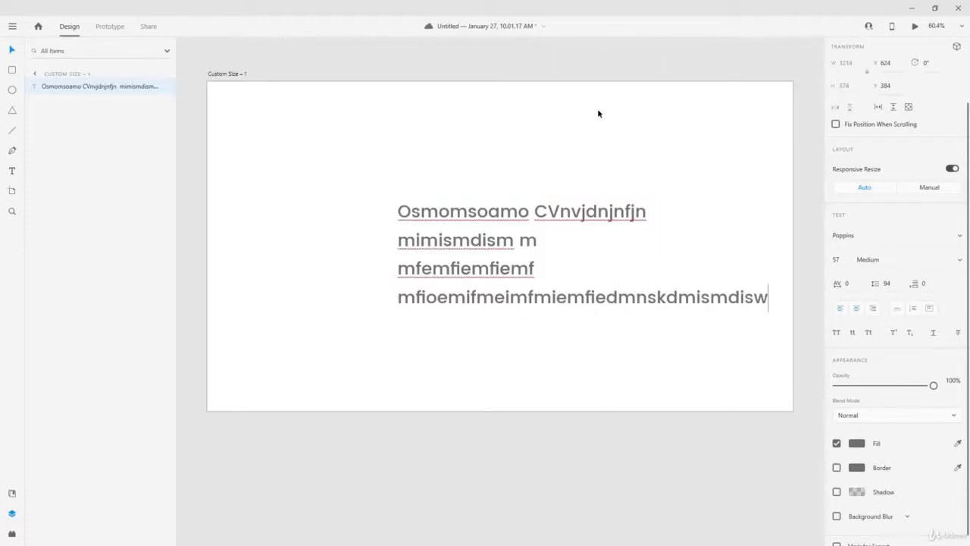
pyautogui.press('Escape')
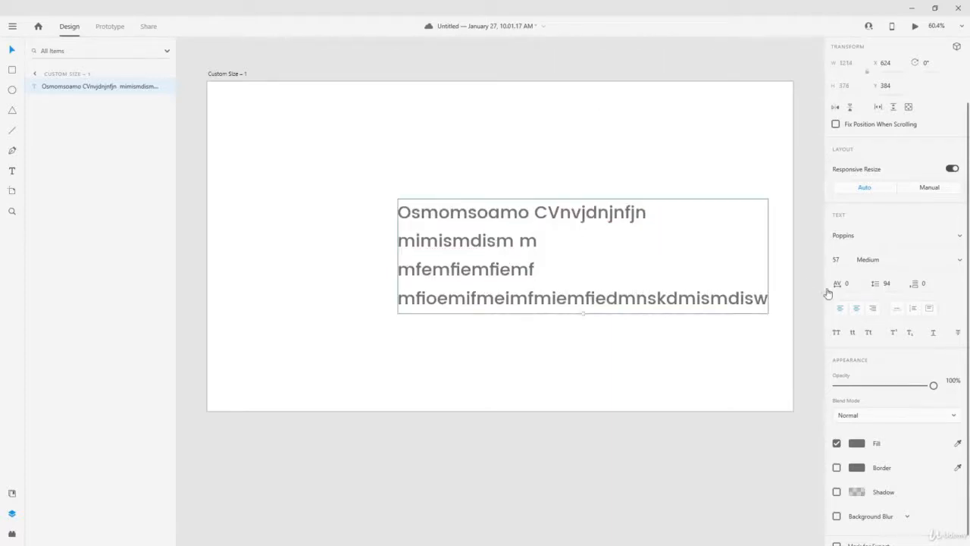
# Set the text block to auto height and add the lines "dnusndusnudnsud", "nuidnsunuds" and "nudnsunusndns" at its end
pyautogui.click(917, 311)
pyautogui.doubleClick(763, 300)
pyautogui.click(757, 300)
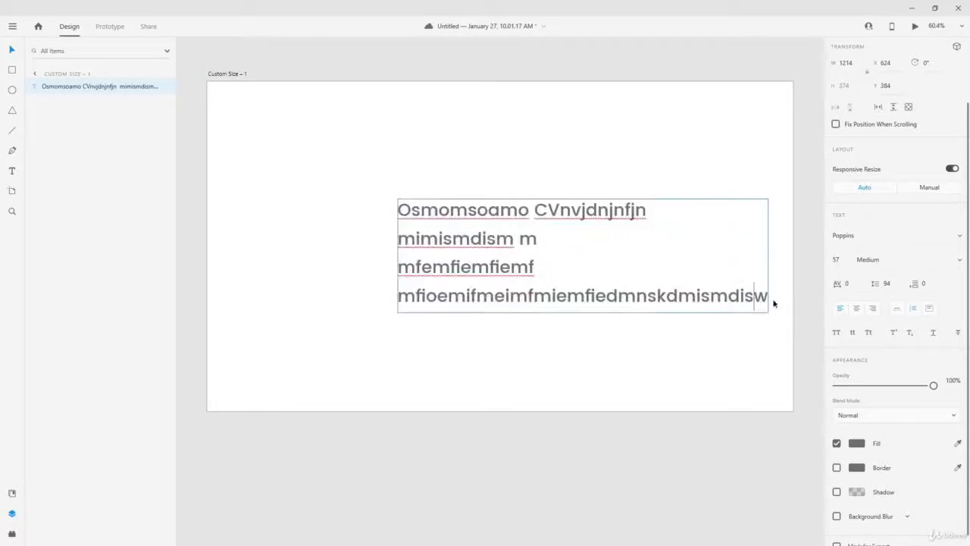
pyautogui.press('Return')
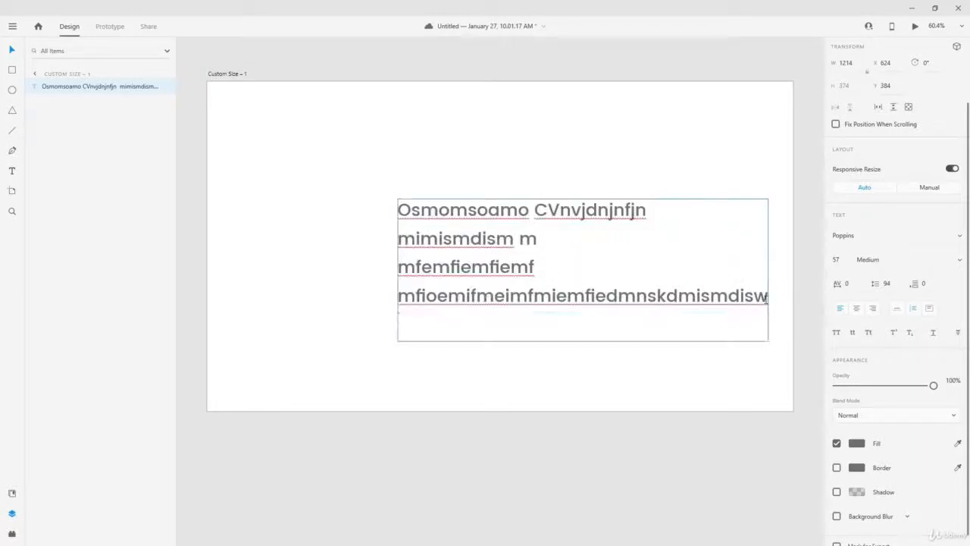
pyautogui.write('dnusndusnudnsud')
pyautogui.press('Return')
pyautogui.write('nuidnsunuds')
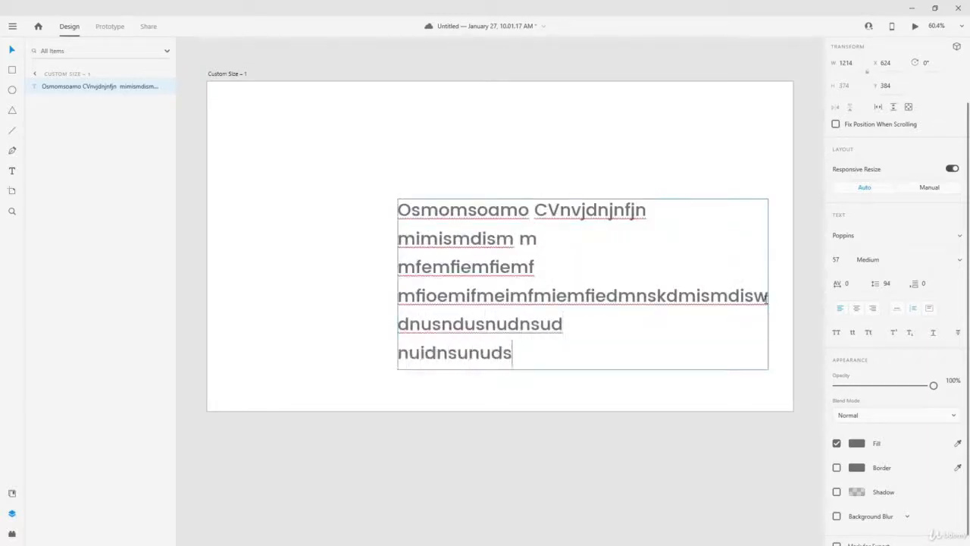
pyautogui.press('Return')
pyautogui.write('nudnsunusndns')
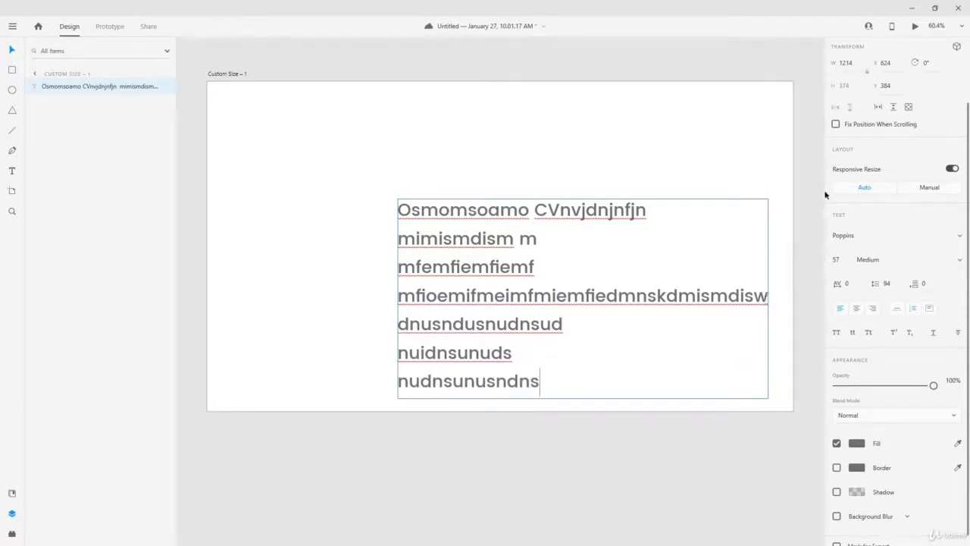
pyautogui.press('Escape')
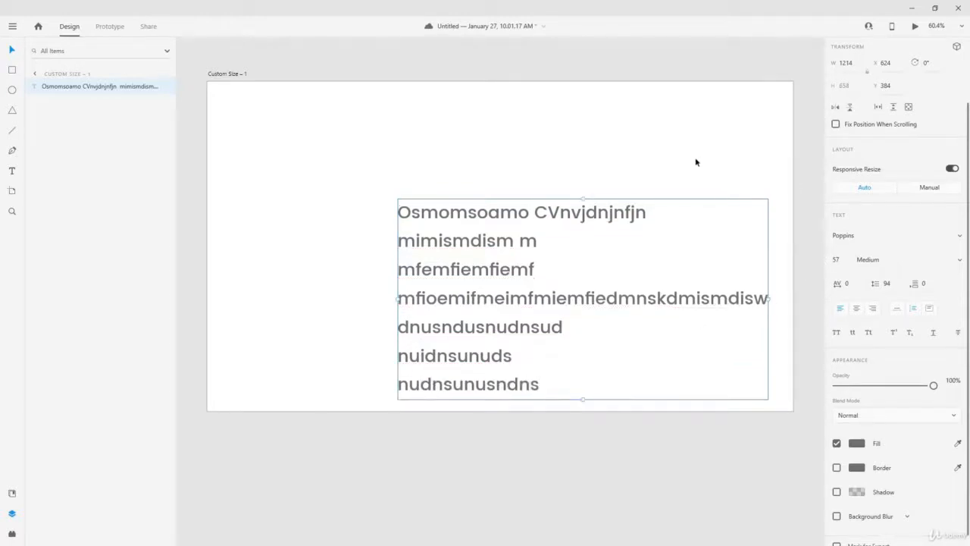
# Set the text block to fixed size and move it to about X 333, Y 169
pyautogui.click(931, 309)
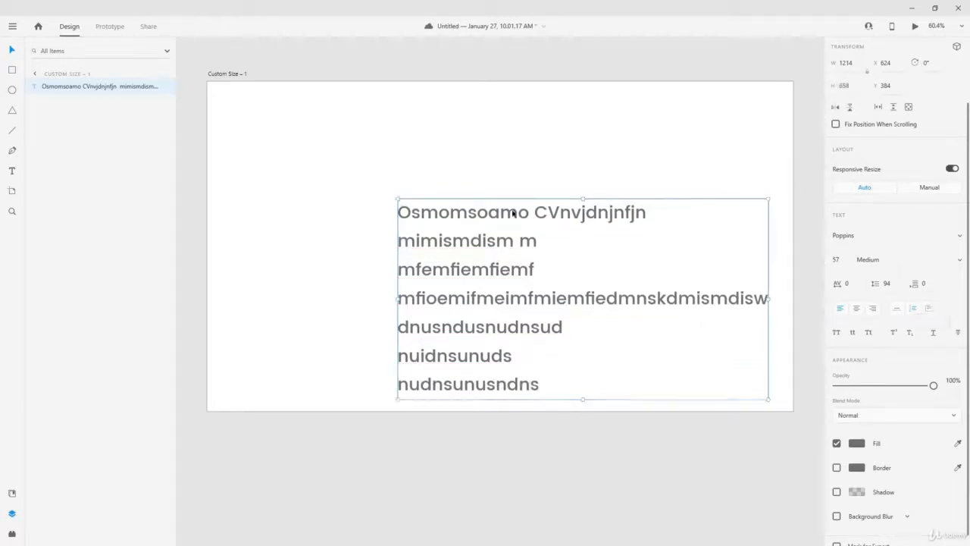
pyautogui.moveTo(512, 212); pyautogui.dragTo(423, 146)
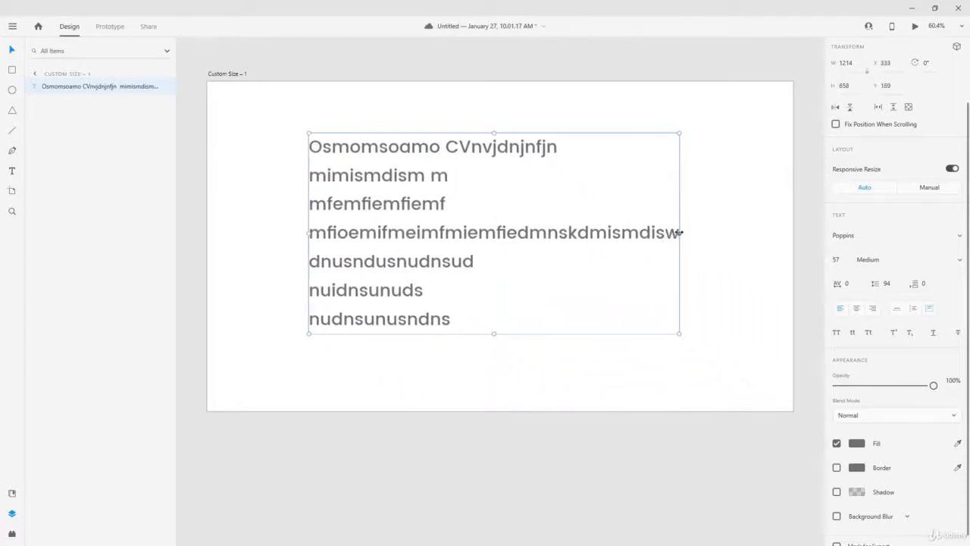
# Resize the fixed text box to about 783 wide and 634 high
pyautogui.moveTo(679, 232)
pyautogui.mouseDown()
pyautogui.moveTo(412, 223)
pyautogui.moveTo(682, 231)
pyautogui.mouseUp()
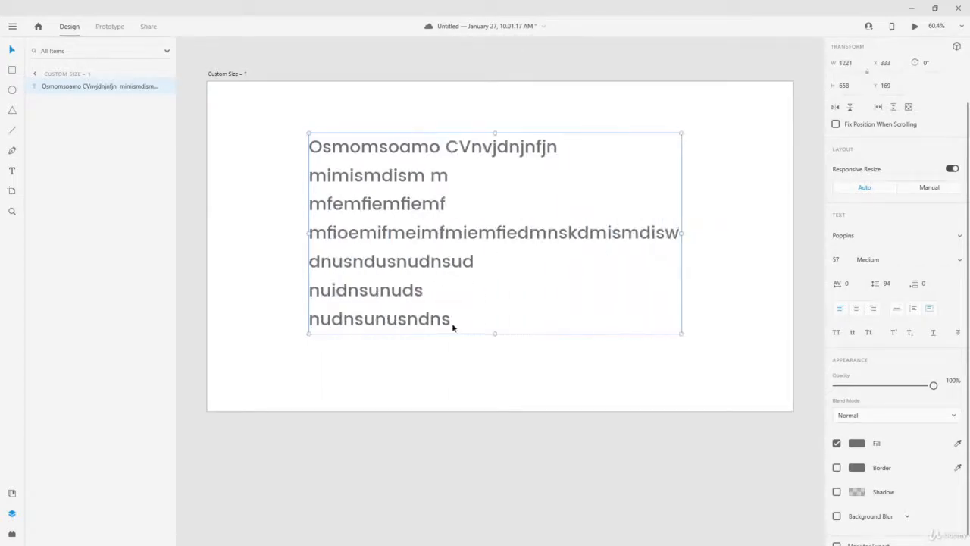
pyautogui.moveTo(495, 334)
pyautogui.mouseDown()
pyautogui.moveTo(491, 370)
pyautogui.moveTo(500, 326)
pyautogui.mouseUp()
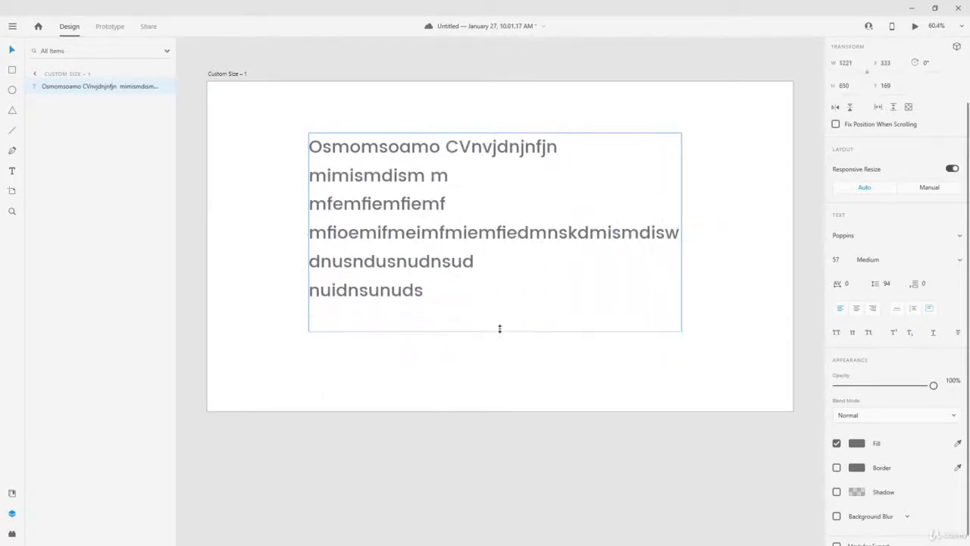
pyautogui.moveTo(682, 244); pyautogui.dragTo(548, 219)
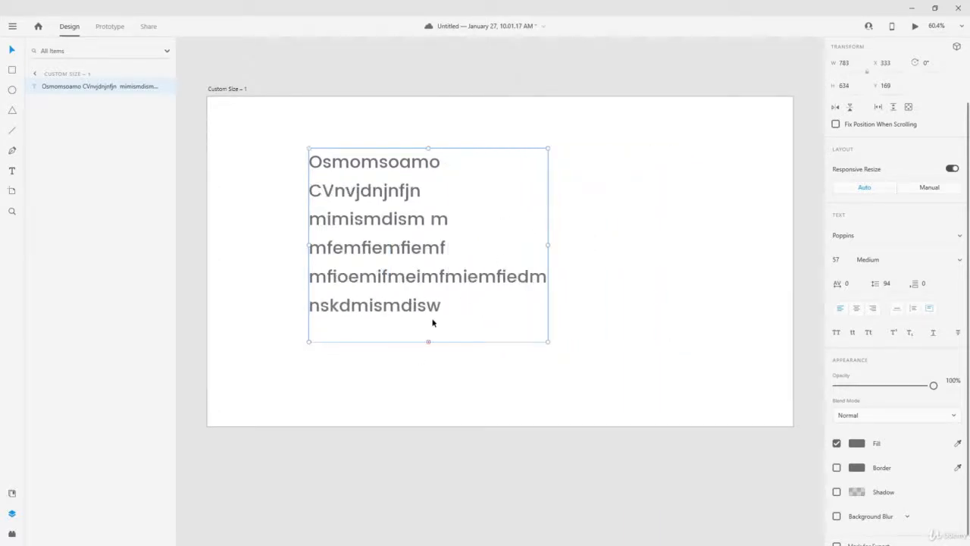
# Return the text block to auto height and move it to about X 335, Y 117
pyautogui.click(913, 310)
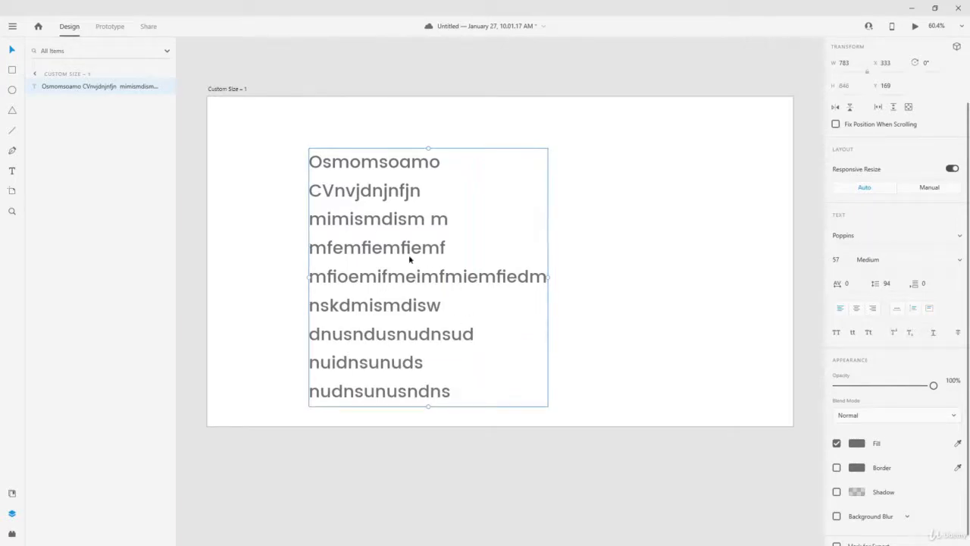
pyautogui.moveTo(410, 259); pyautogui.dragTo(401, 237)
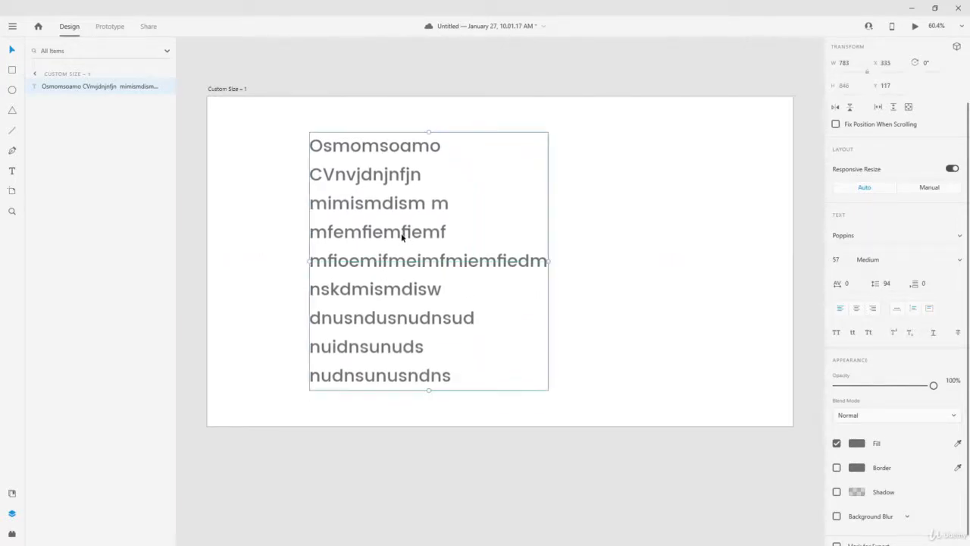
# Try uppercase and lowercase on the text block, and apply title case
pyautogui.click(836, 334)
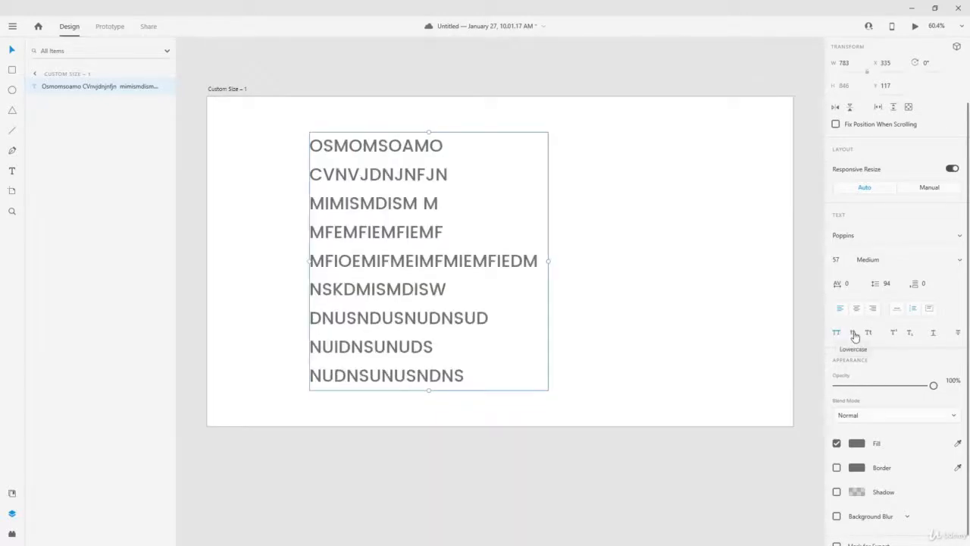
pyautogui.click(853, 333)
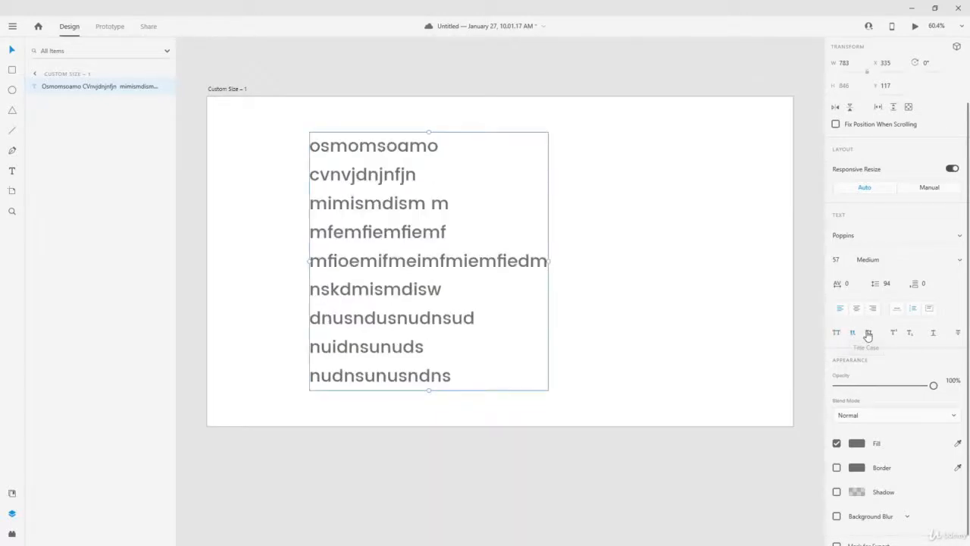
pyautogui.click(868, 334)
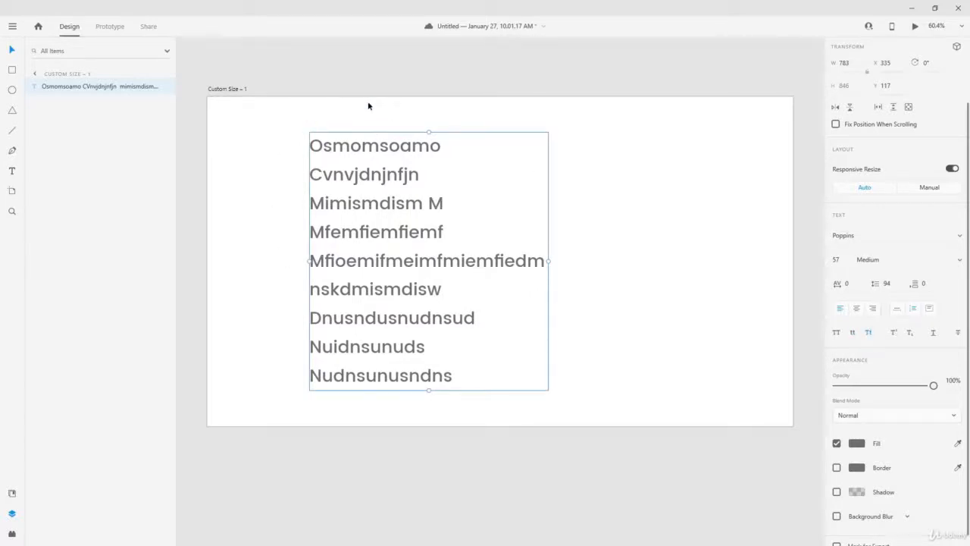
# Add a 2 at the end of the first line, try it as superscript, and make it subscript
pyautogui.scroll(2, 893, 362)
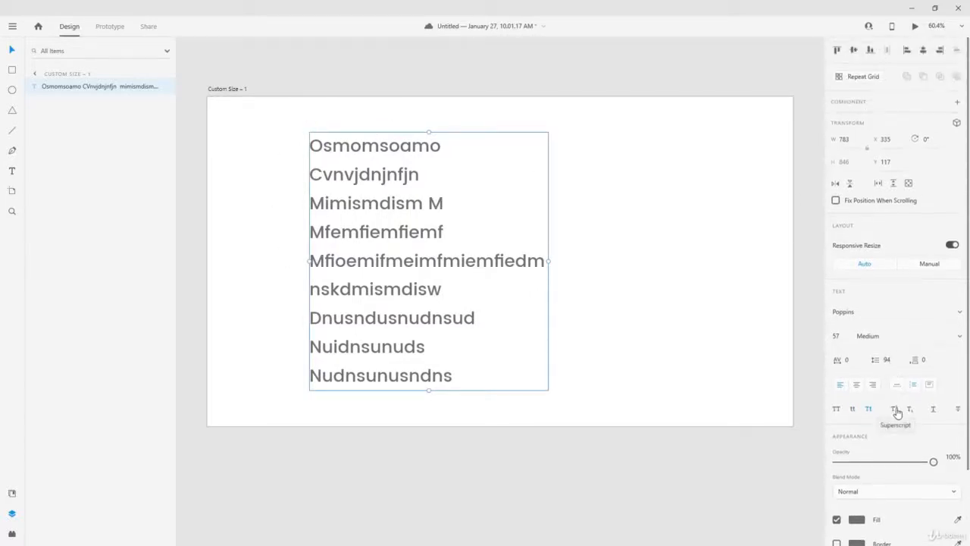
pyautogui.doubleClick(438, 149)
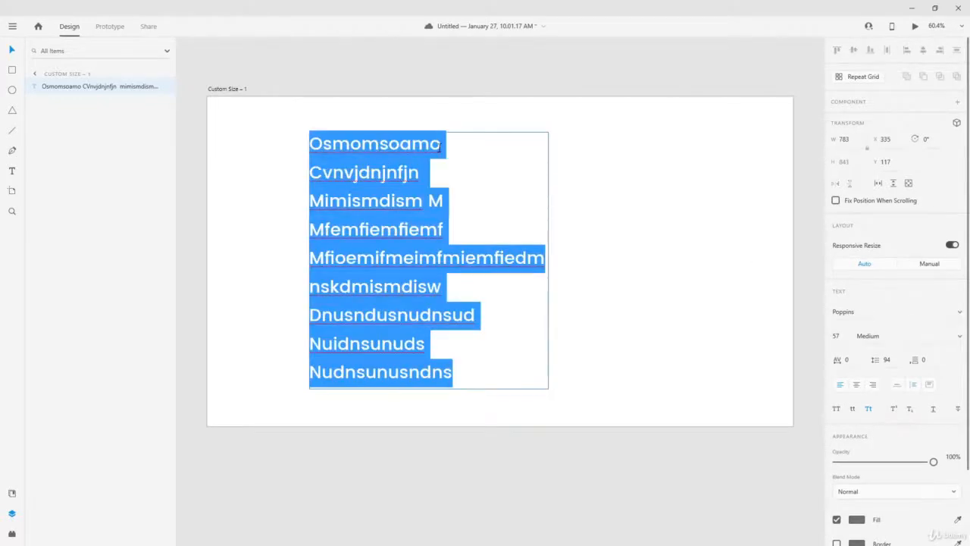
pyautogui.click(483, 150)
pyautogui.write('2')
pyautogui.hotkey('shift', 'Left')
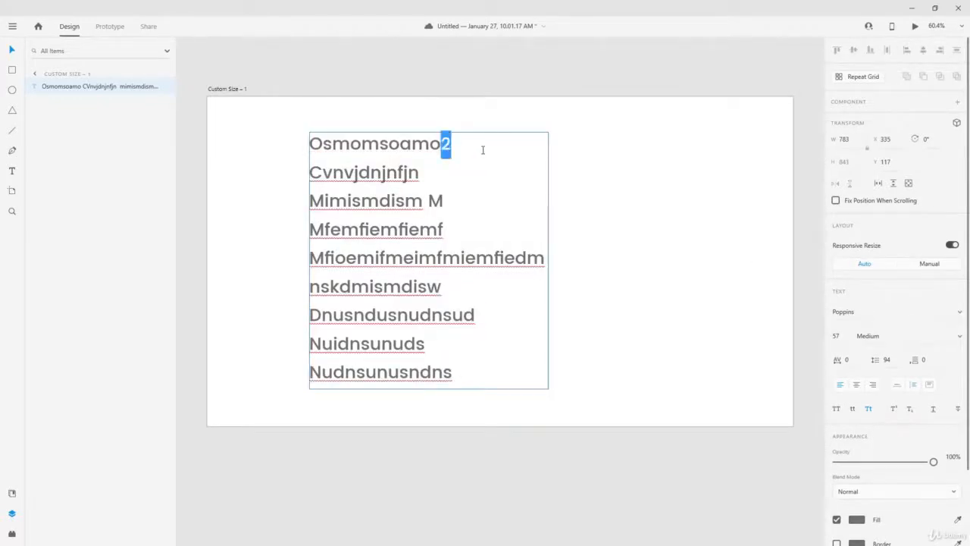
pyautogui.click(892, 410)
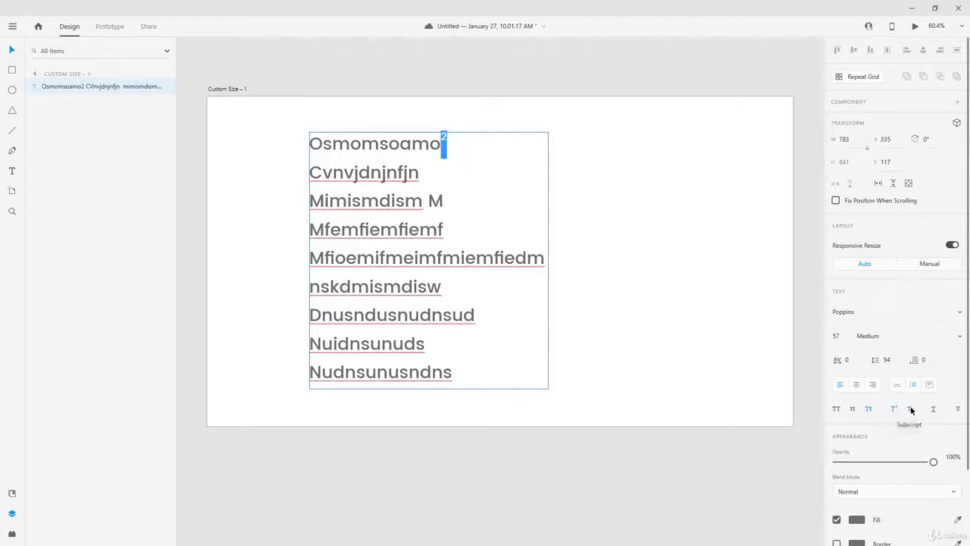
pyautogui.click(910, 410)
# Try underline and strikethrough on all of the text, and remove both
pyautogui.click(382, 229)
pyautogui.hotkey('ctrl', 'a')
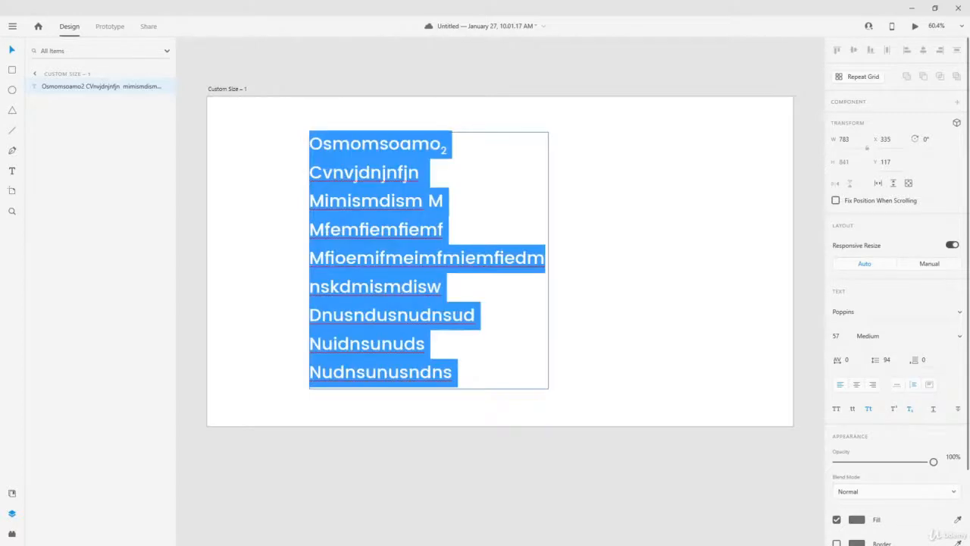
pyautogui.click(933, 409)
pyautogui.press('Escape')
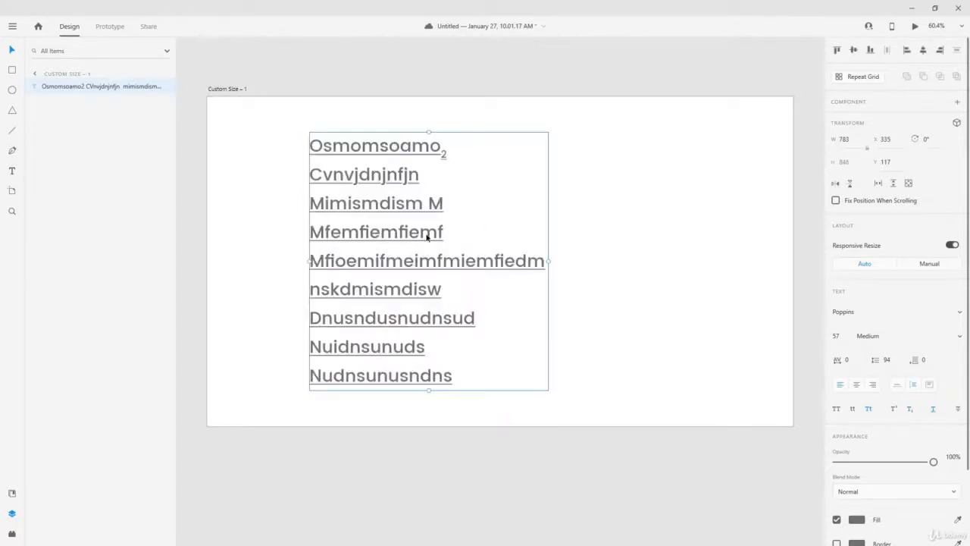
pyautogui.click(957, 410)
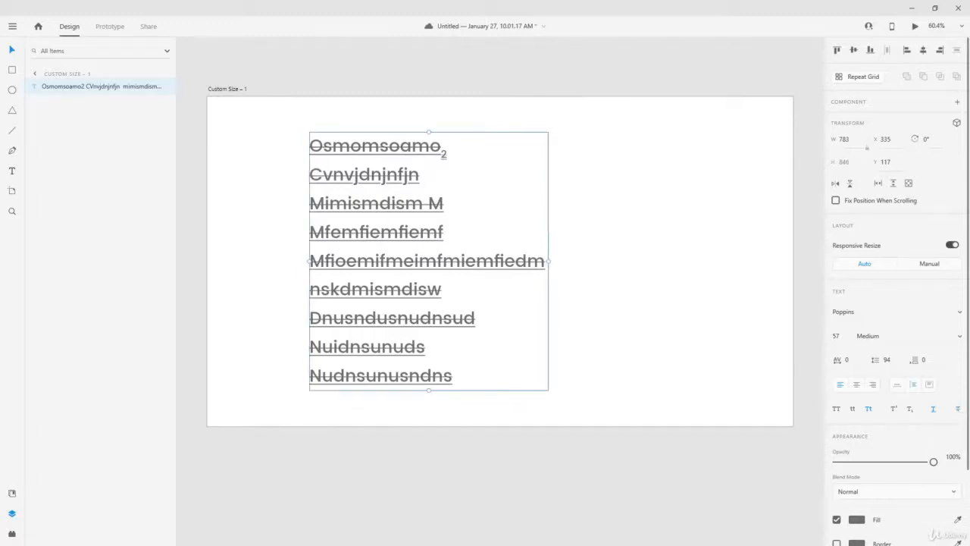
pyautogui.click(957, 411)
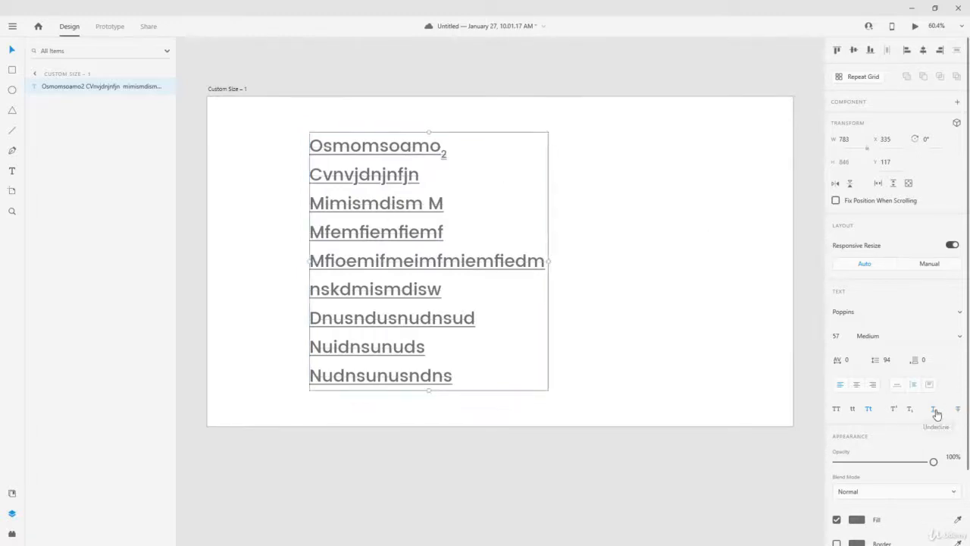
pyautogui.click(933, 409)
# Turn off title case, try uppercase on the text block, and reapply title case
pyautogui.click(871, 415)
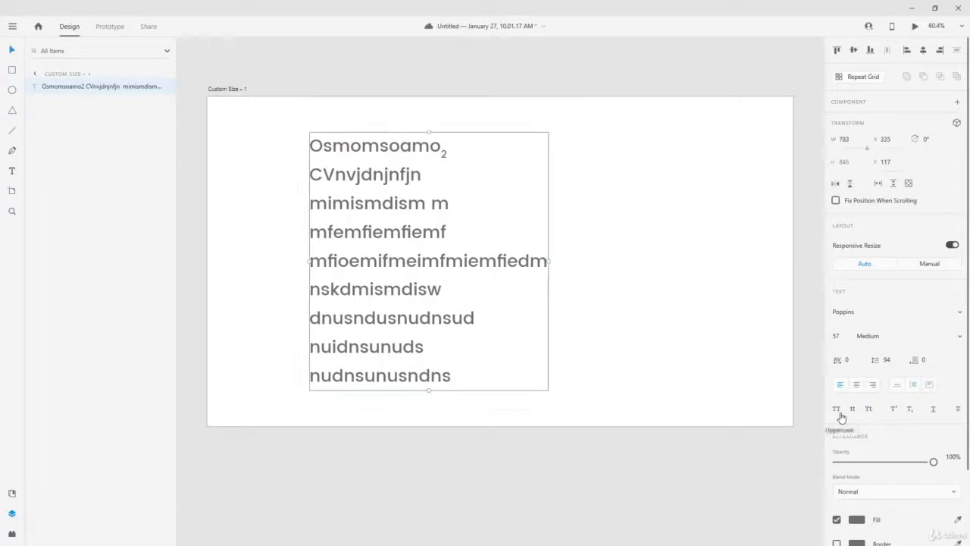
pyautogui.click(838, 416)
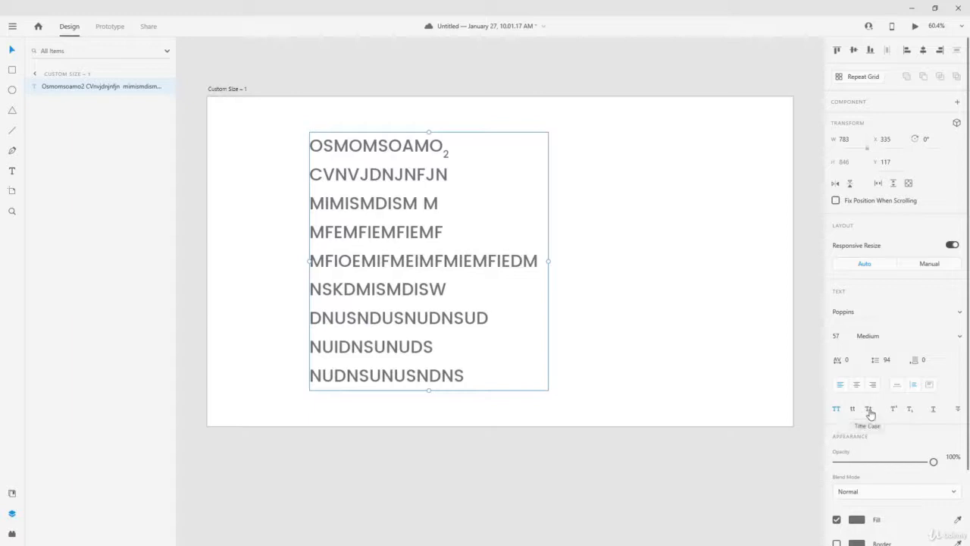
pyautogui.click(869, 411)
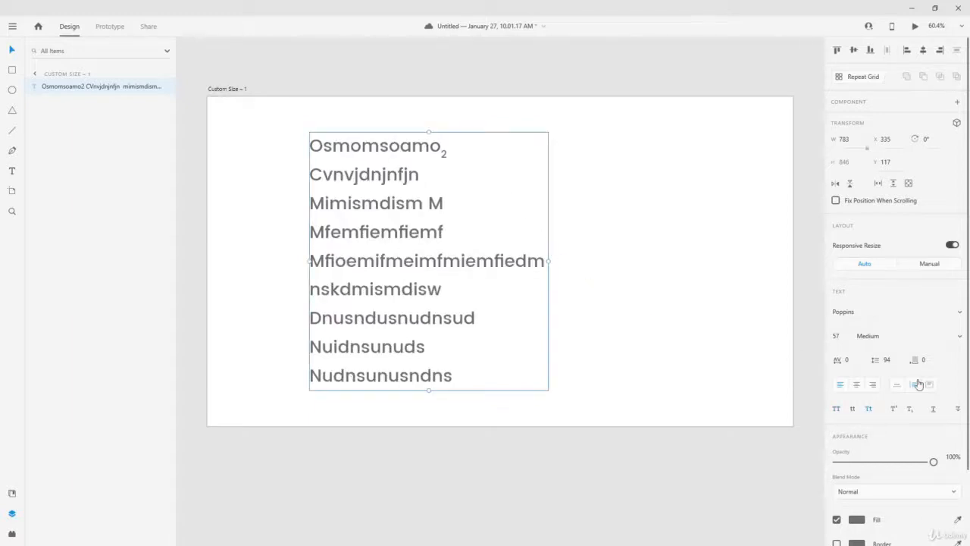
# Try an opacity of 20% on the text block, and set it back to 100%
pyautogui.scroll(-3, 942, 391)
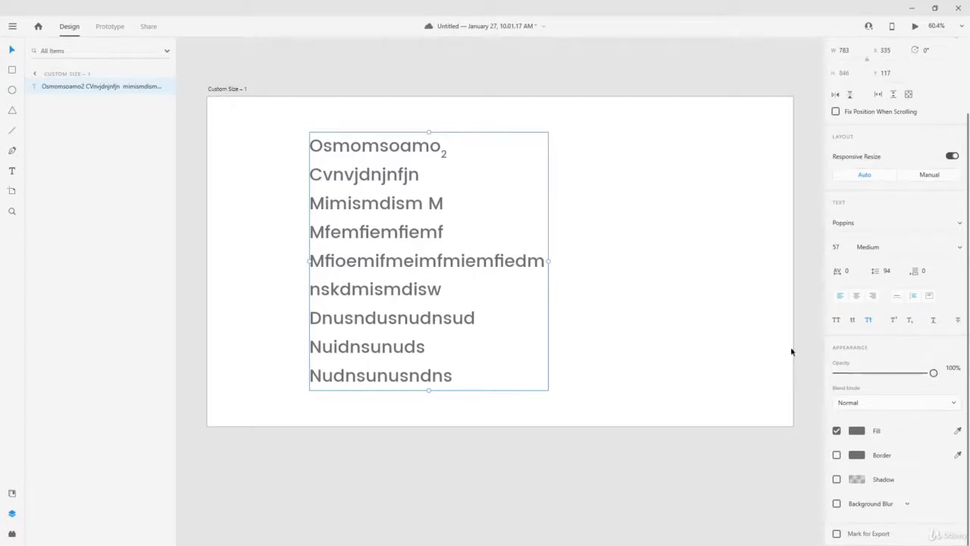
pyautogui.press('2')
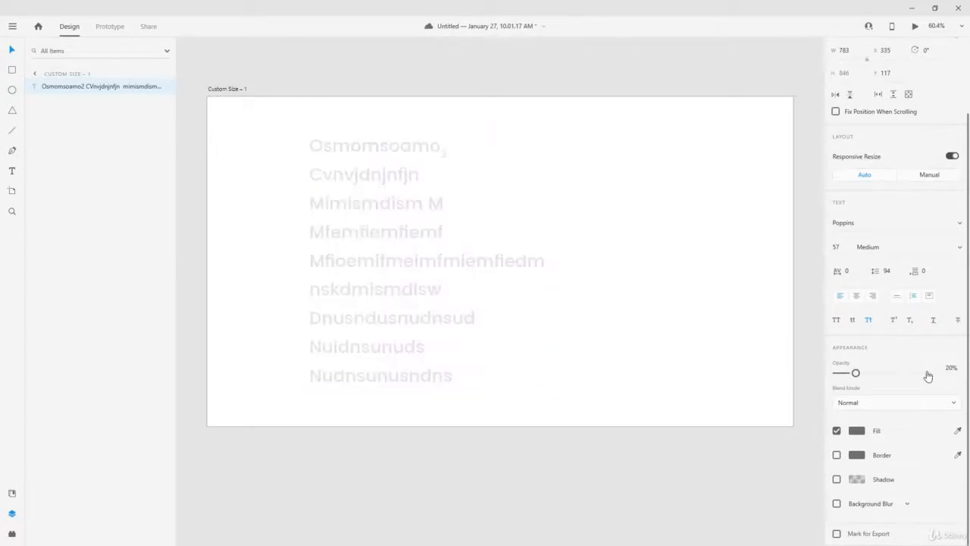
pyautogui.press('0')
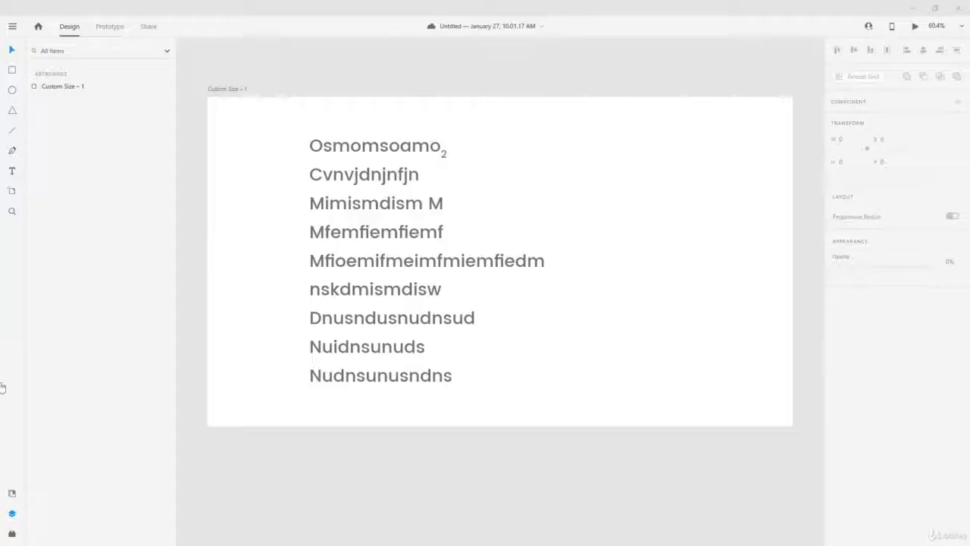
# Review the artboard size presets and the document presets on the home screen, and return to the document
pyautogui.click(12, 191)
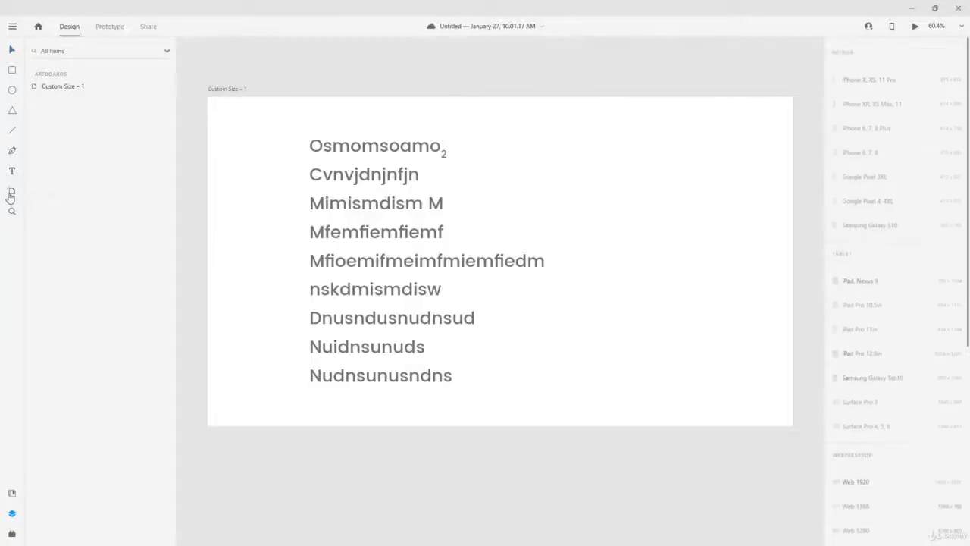
pyautogui.scroll(-5, 909, 421)
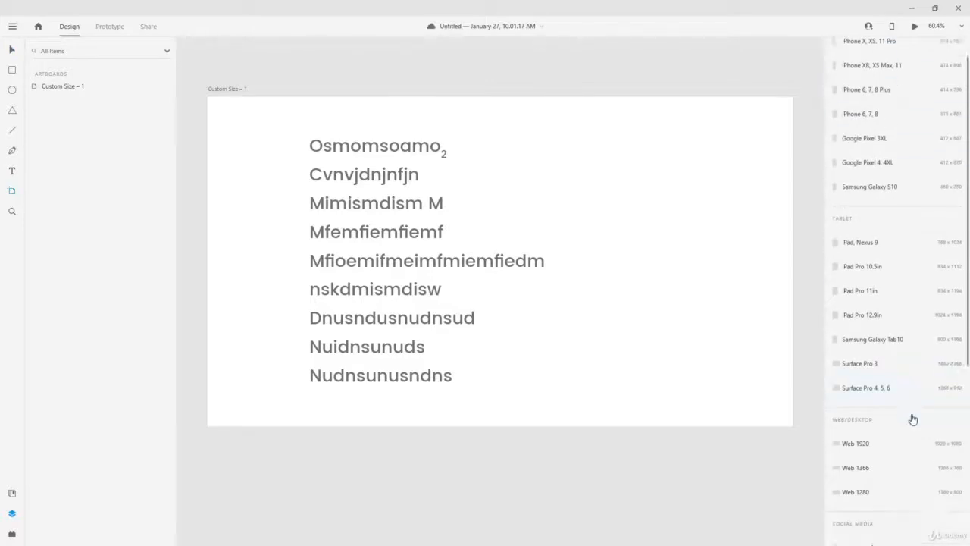
pyautogui.scroll(4, 906, 432)
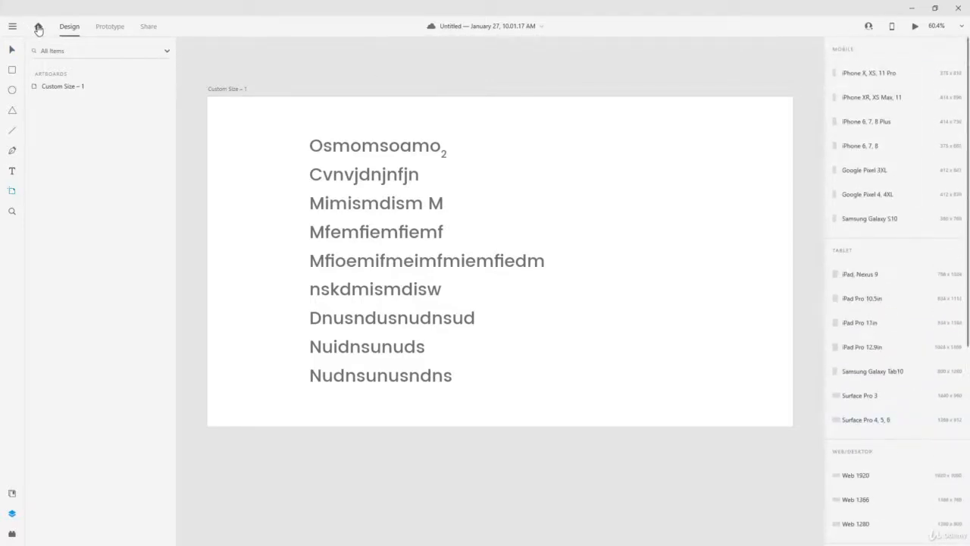
pyautogui.click(38, 29)
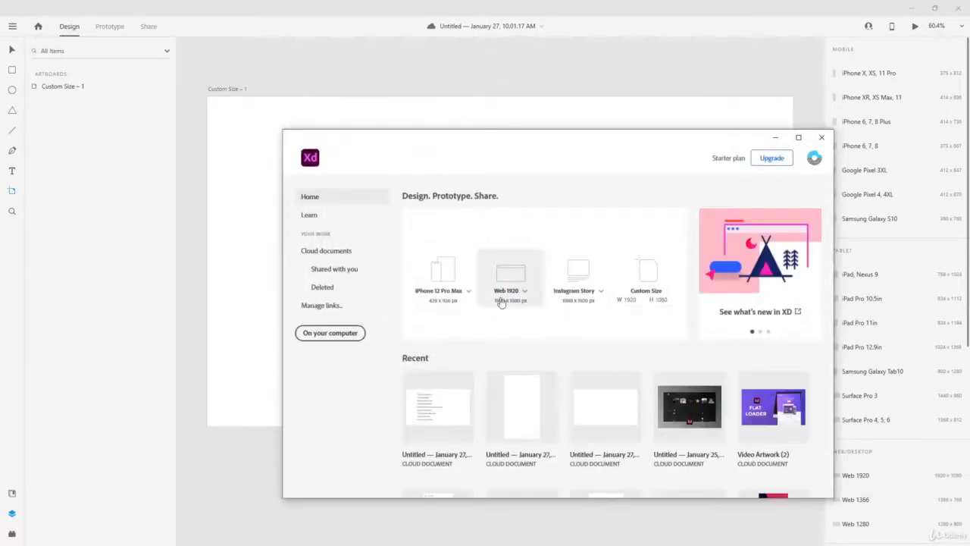
pyautogui.click(827, 140)
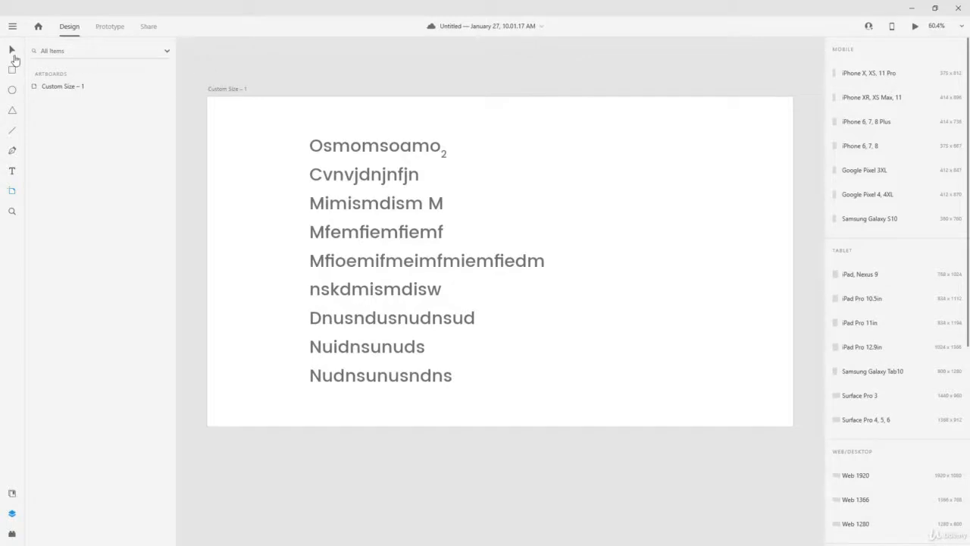
# Rename the Custom Size – 1 artboard to Main Screen
pyautogui.click(11, 49)
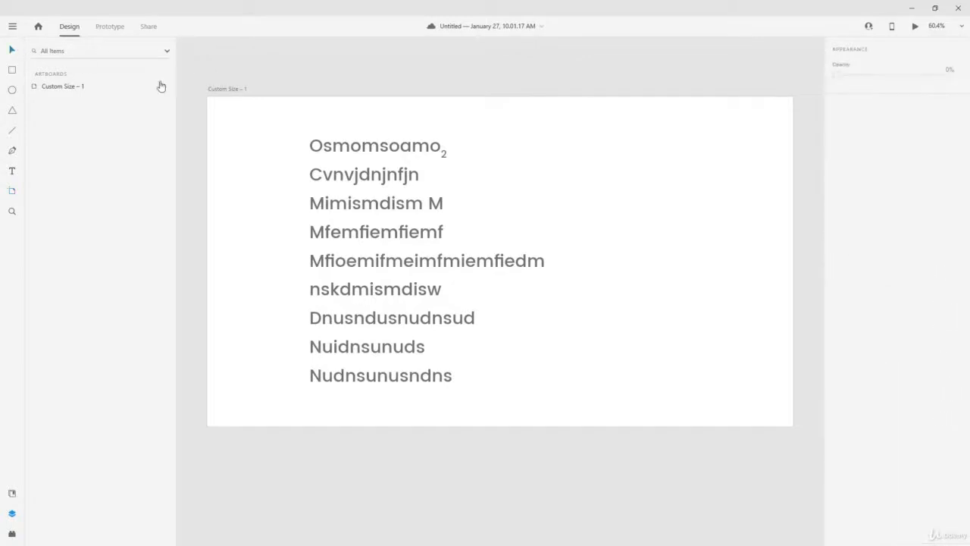
pyautogui.click(238, 89)
pyautogui.click(238, 89)
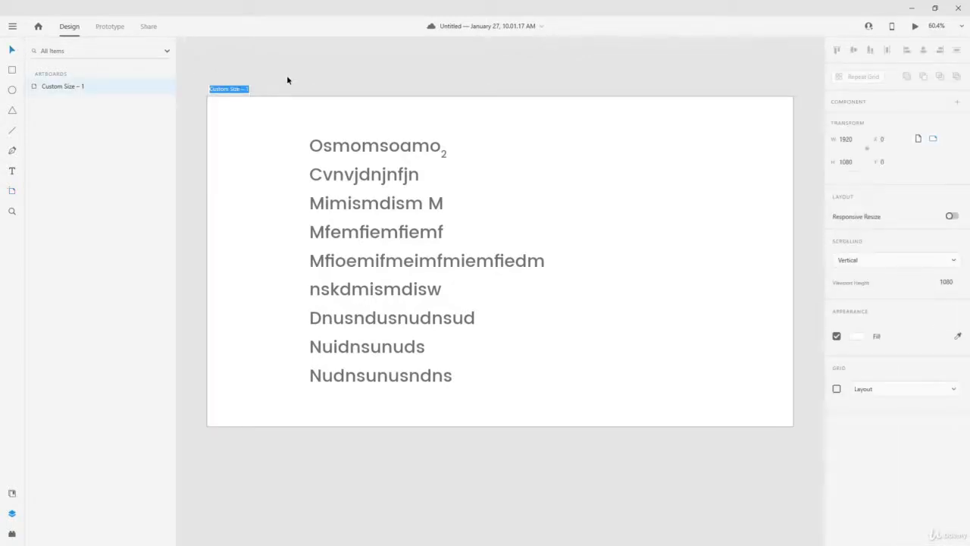
pyautogui.write('Main Screen')
pyautogui.press('Return')
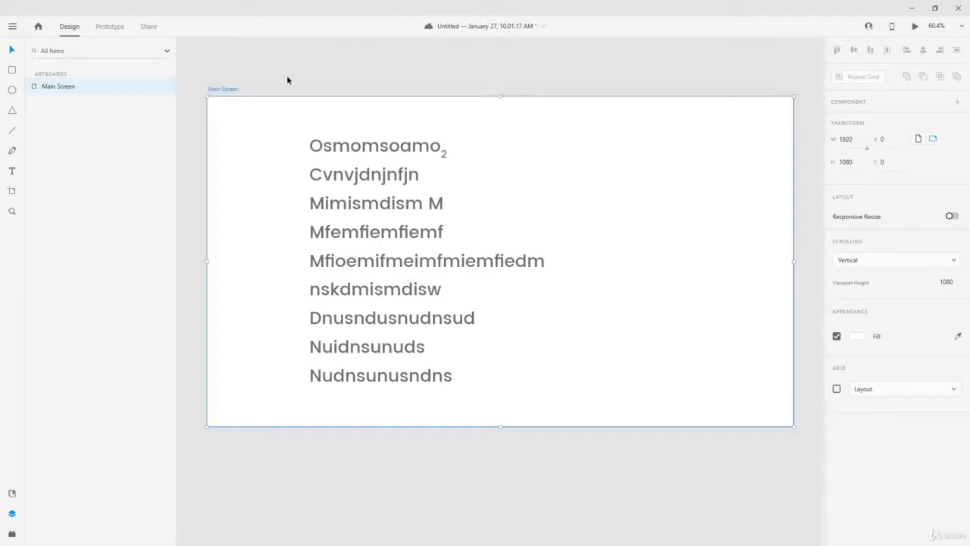
# Try portrait orientation on the Main Screen artboard, and switch it back to landscape
pyautogui.doubleClick(859, 161)
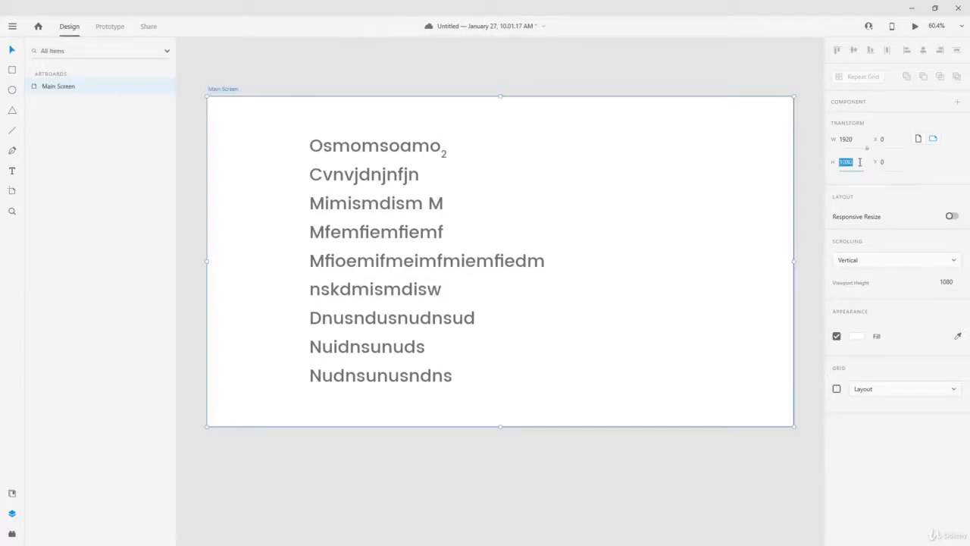
pyautogui.click(916, 141)
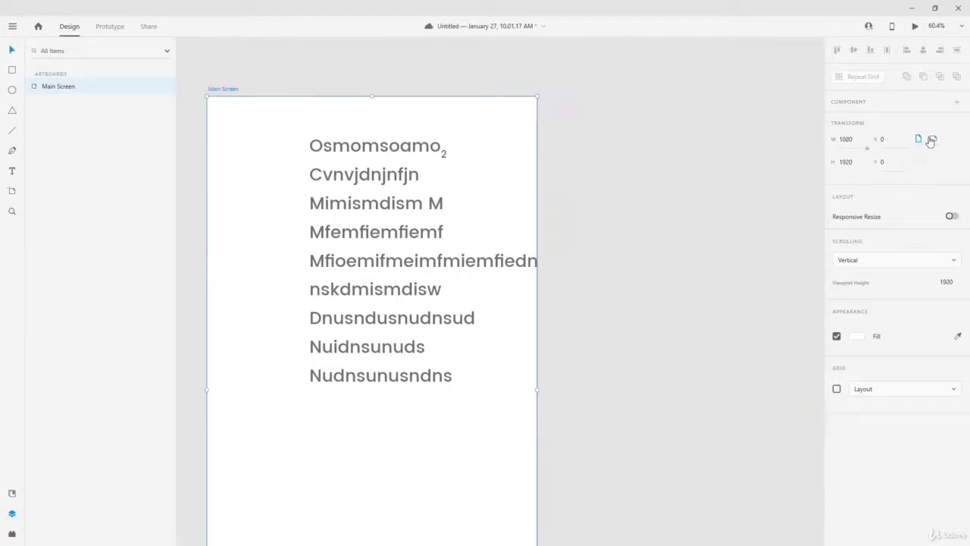
pyautogui.click(933, 140)
# Try a width of 2453 on the Main Screen artboard, and undo the change
pyautogui.click(853, 144)
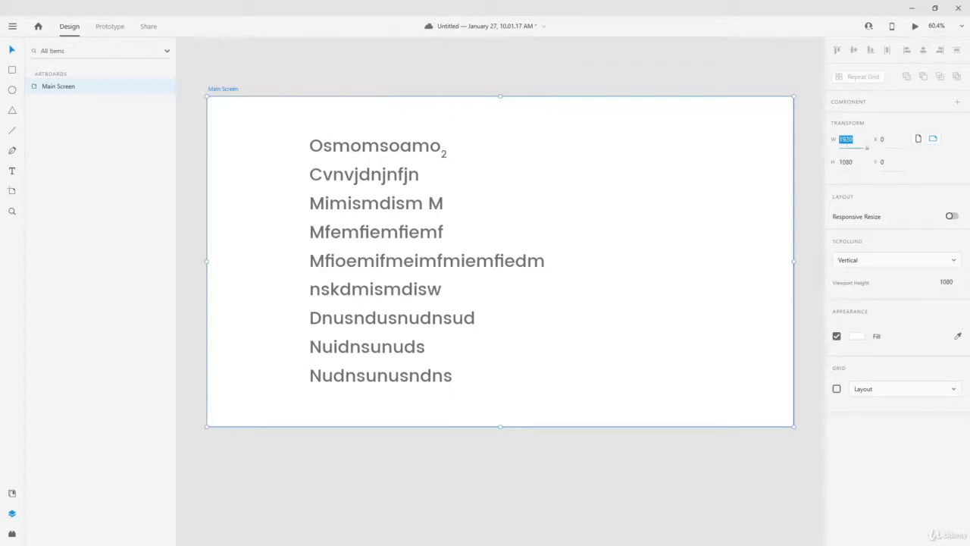
pyautogui.write('2453')
pyautogui.press('Return')
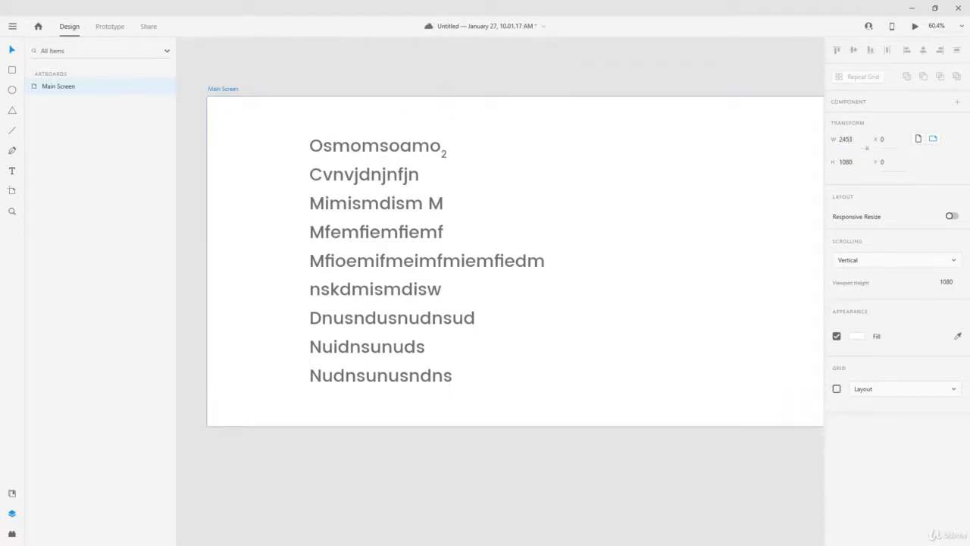
pyautogui.scroll(-3, 571, 226)
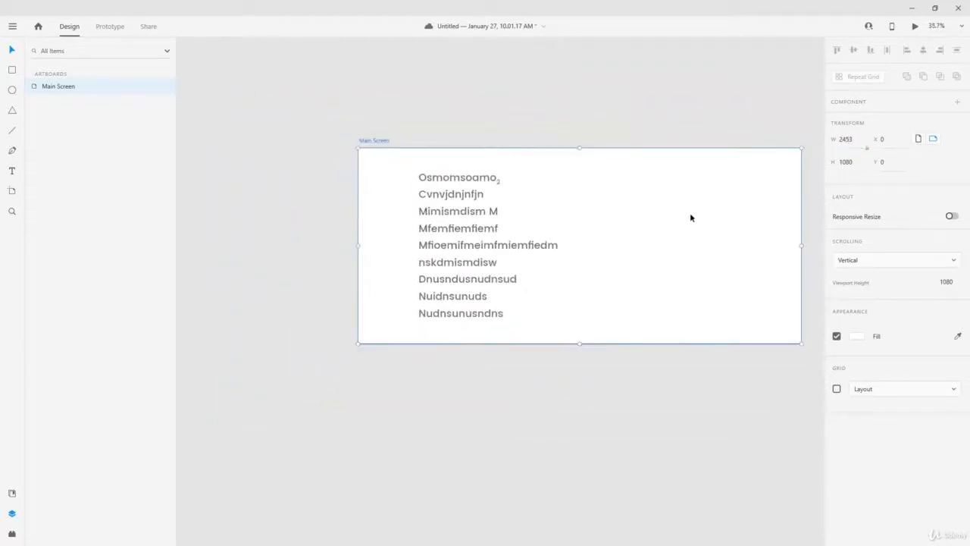
pyautogui.hotkey('ctrl', 'z')
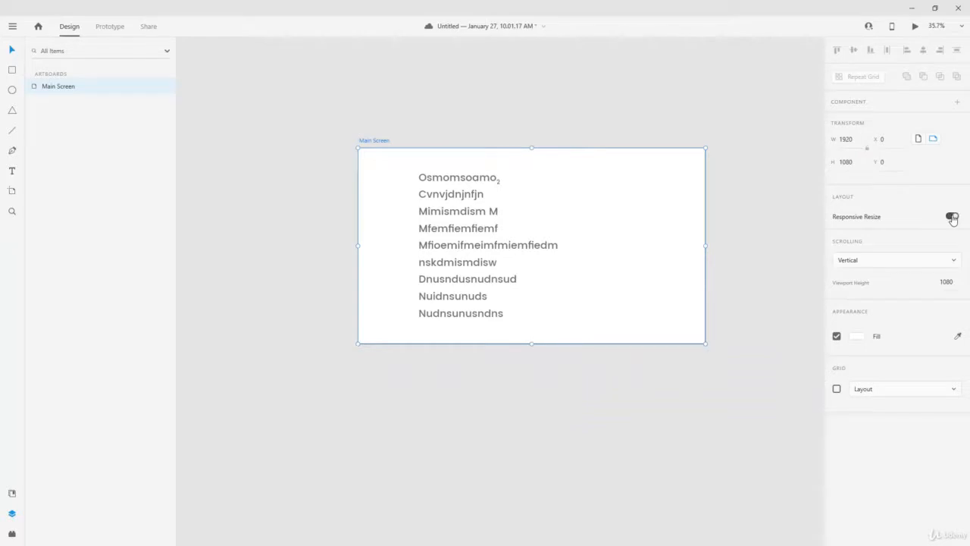
# With Responsive Resize on, try narrowing the Main Screen artboard, and move its text block left to about X 177
pyautogui.moveTo(706, 246); pyautogui.dragTo(626, 261)
pyautogui.click(504, 215)
pyautogui.moveTo(508, 221); pyautogui.dragTo(481, 226)
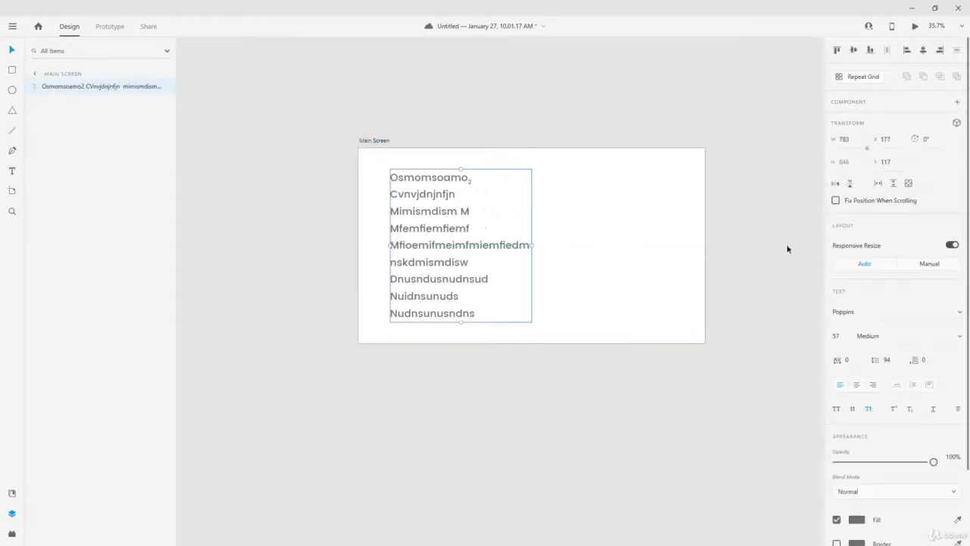
# Try the Manual responsive resize constraints on the text block, and return it to Auto
pyautogui.click(929, 265)
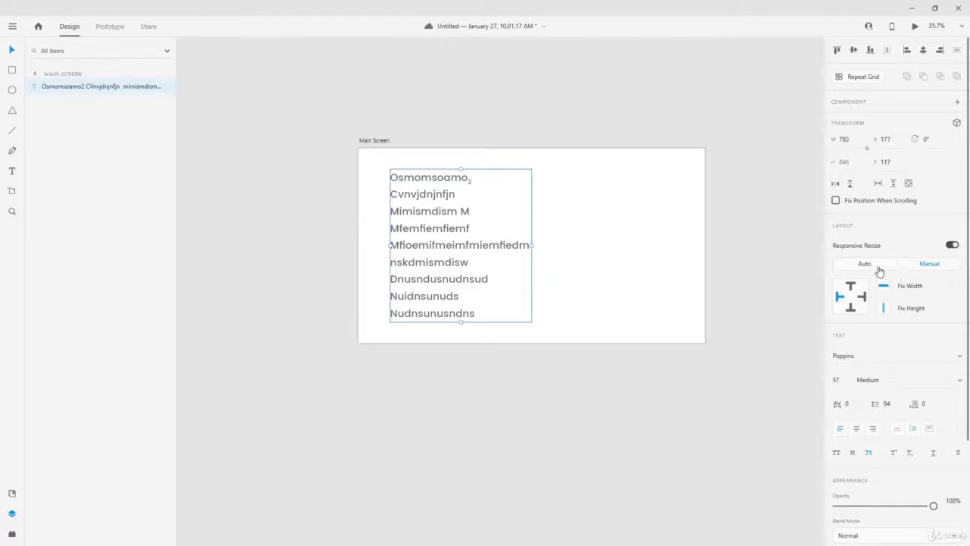
pyautogui.click(879, 271)
pyautogui.click(913, 267)
pyautogui.click(850, 267)
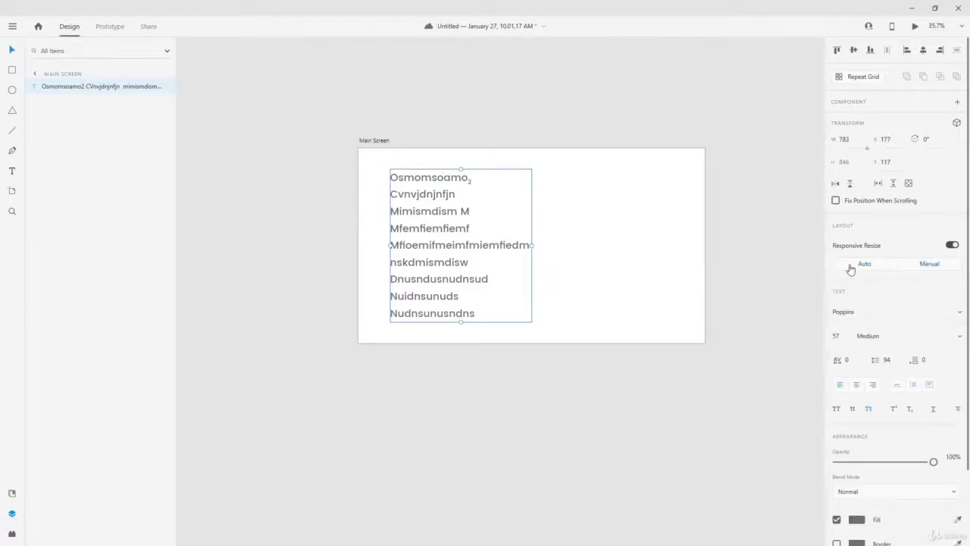
# Check the scrolling options available for the Main Screen artboard
pyautogui.click(370, 138)
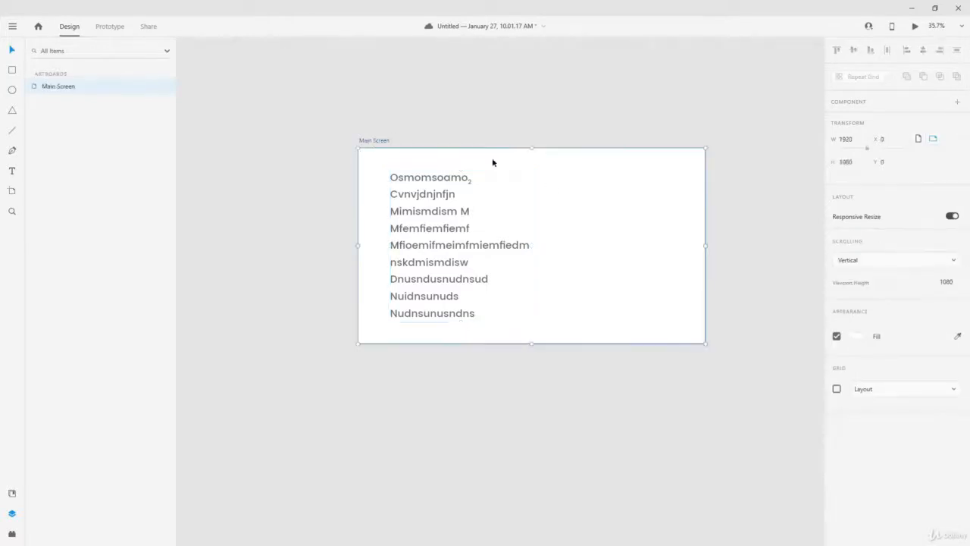
pyautogui.click(959, 262)
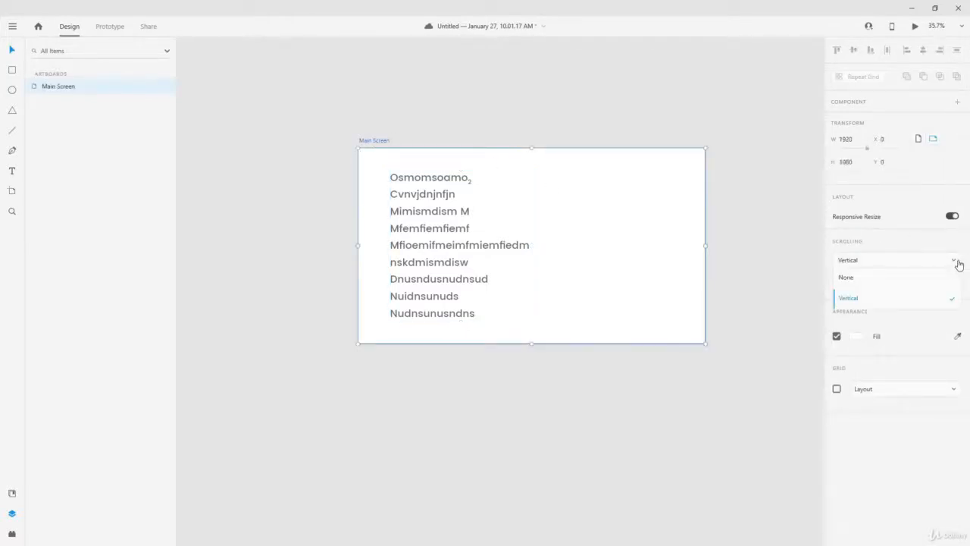
pyautogui.click(959, 263)
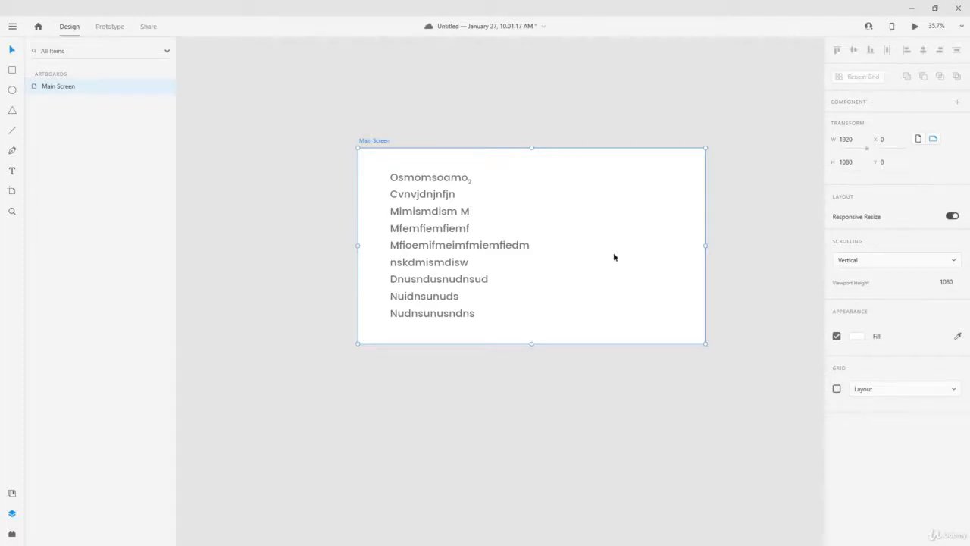
# Fit the artboard in view, try other solid fill colours on it, and leave the fill white
pyautogui.hotkey('ctrl', '0')
pyautogui.click(856, 337)
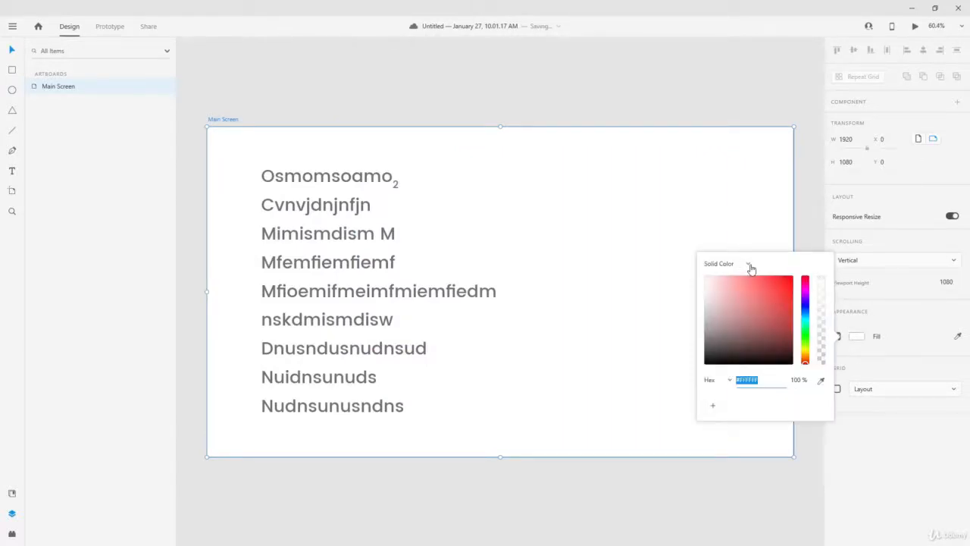
pyautogui.moveTo(728, 293); pyautogui.dragTo(663, 225)
pyautogui.click(903, 335)
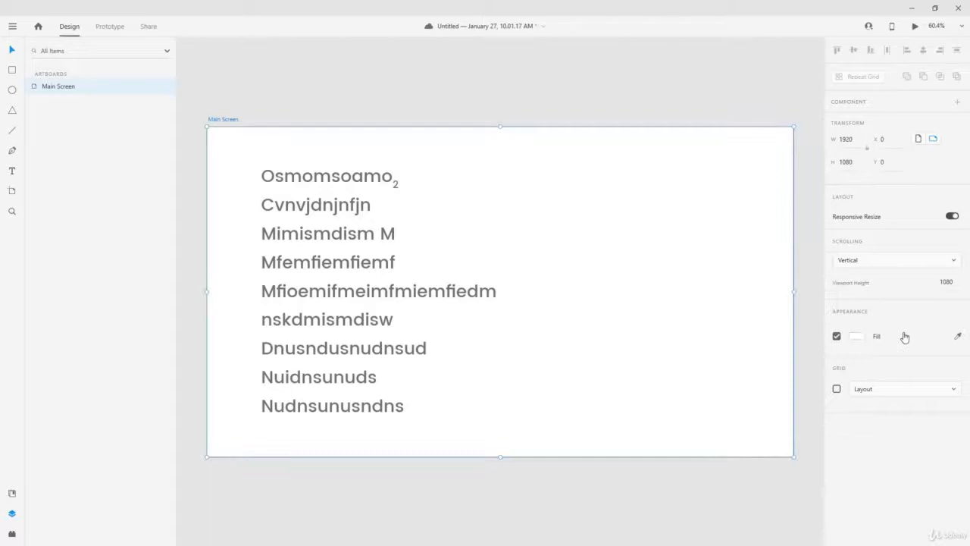
# Show a Square grid with a square size of 80 on the Main Screen artboard
pyautogui.click(836, 390)
pyautogui.scroll(-1, 901, 378)
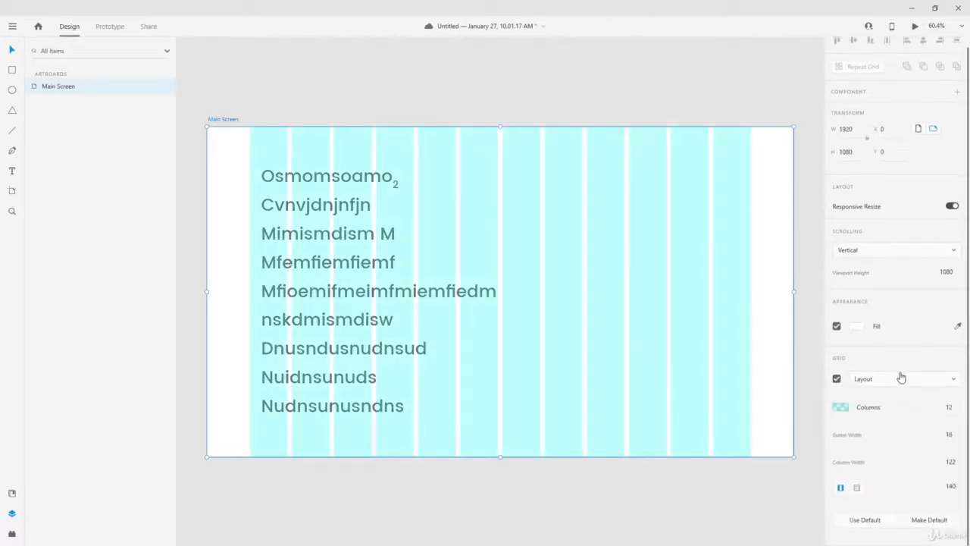
pyautogui.click(900, 380)
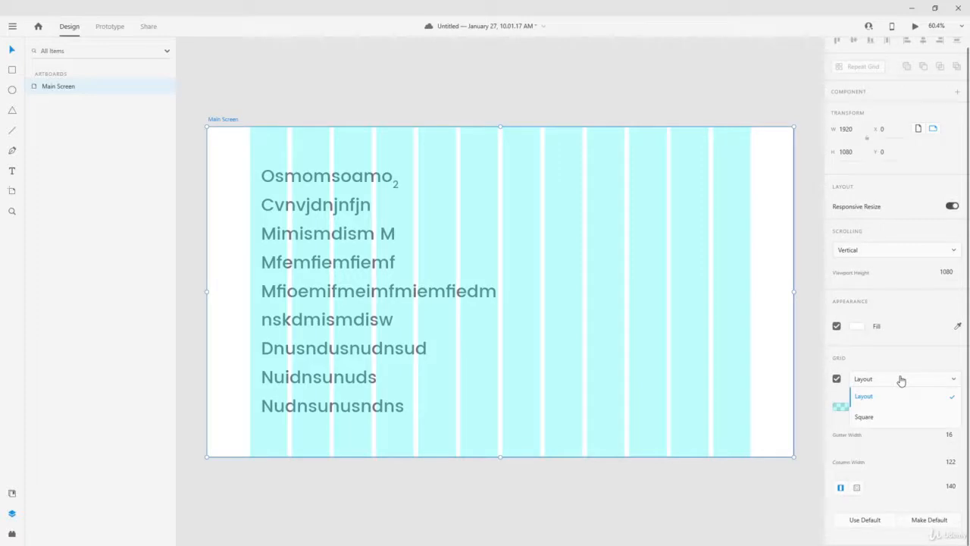
pyautogui.click(881, 417)
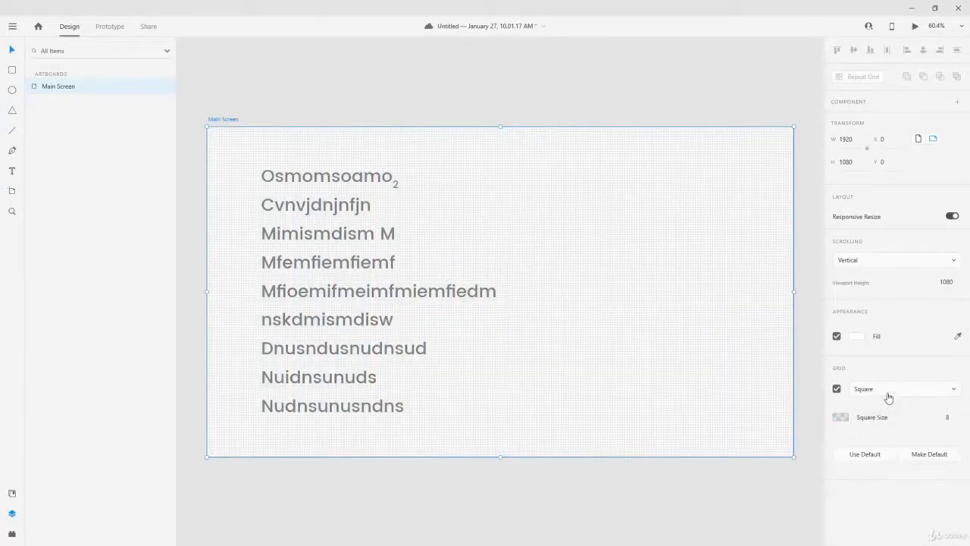
pyautogui.click(953, 416)
pyautogui.click(953, 415)
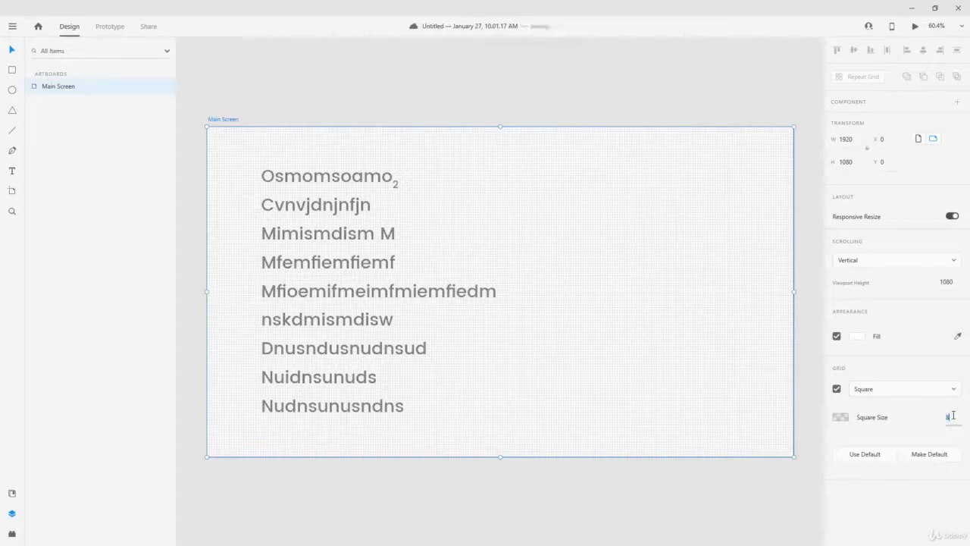
pyautogui.write('0')
pyautogui.press('Return')
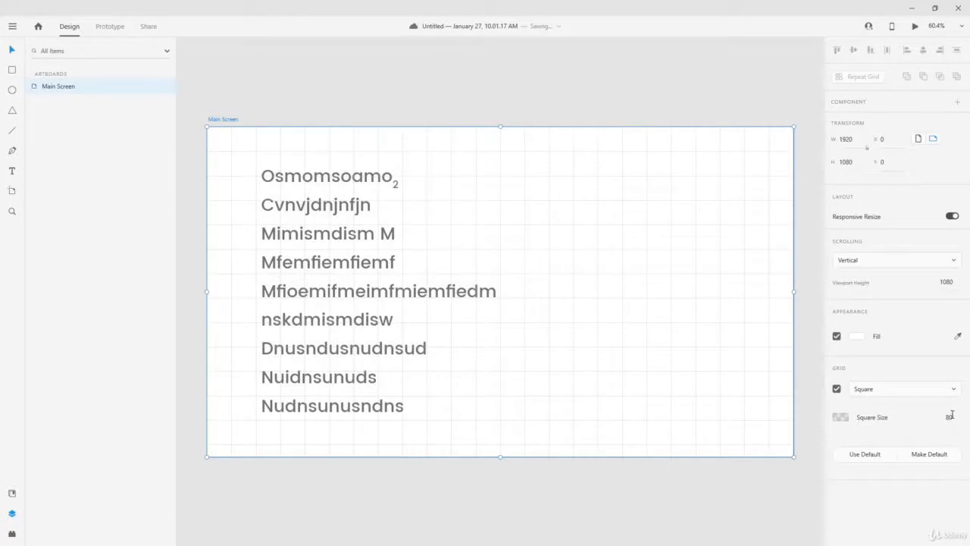
# Move the text block onto the grid lines at X 160, Y 80
pyautogui.click(426, 262)
pyautogui.moveTo(386, 253); pyautogui.dragTo(342, 247)
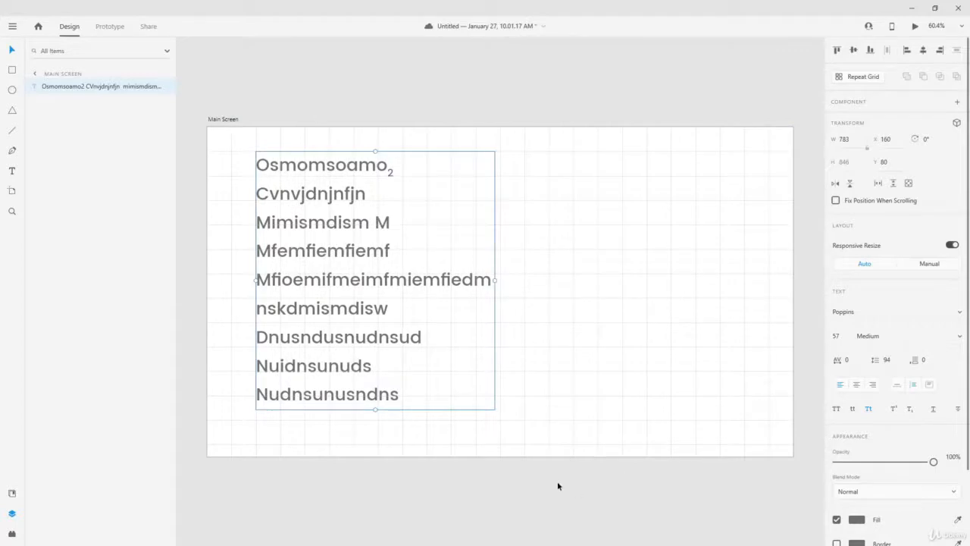
# Switch the Main Screen artboard's grid from Square to Layout
pyautogui.scroll(-3, 437, 147)
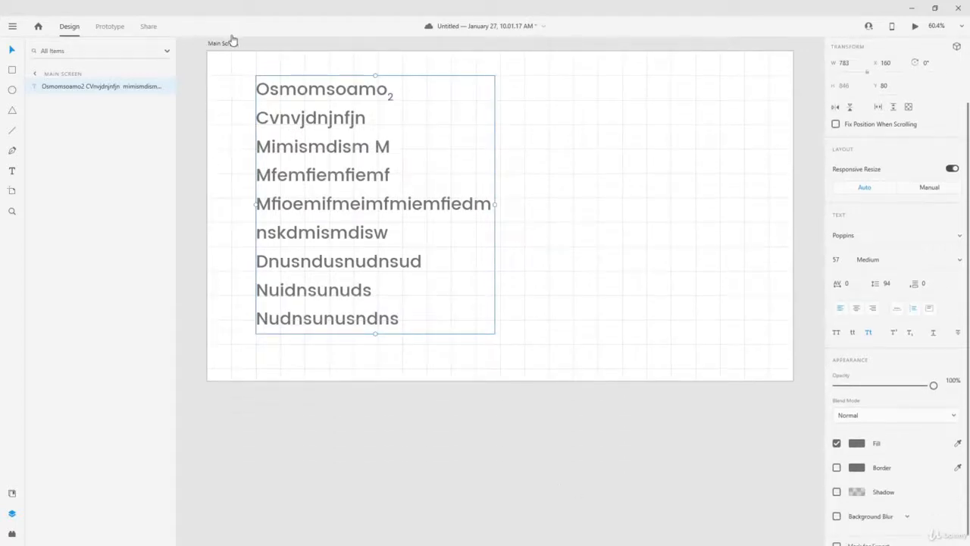
pyautogui.click(232, 40)
pyautogui.scroll(-1, 232, 43)
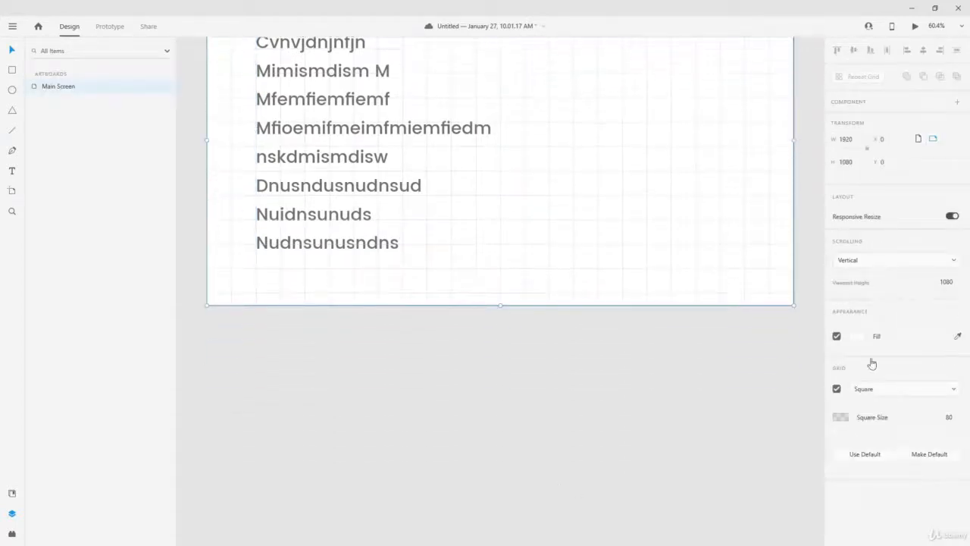
pyautogui.click(896, 389)
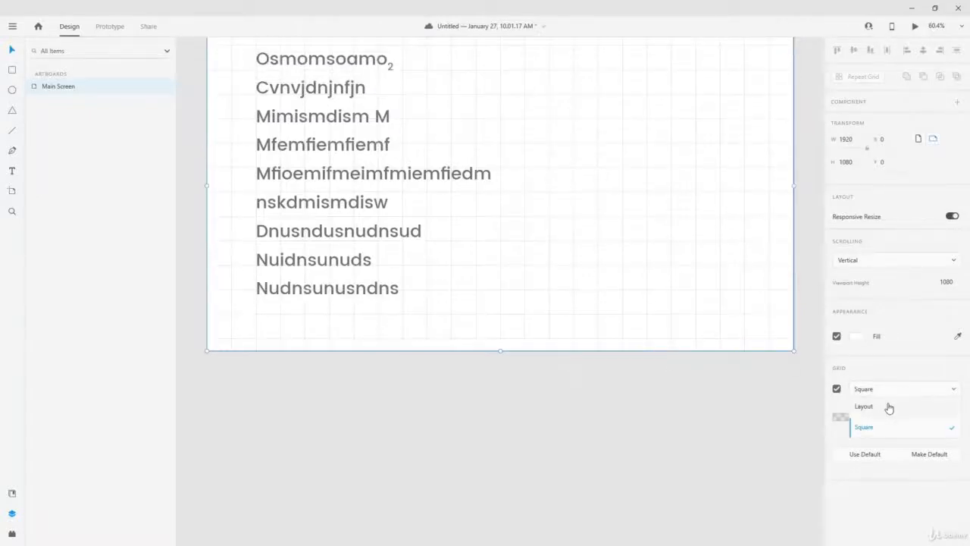
pyautogui.click(864, 406)
pyautogui.scroll(3, 601, 292)
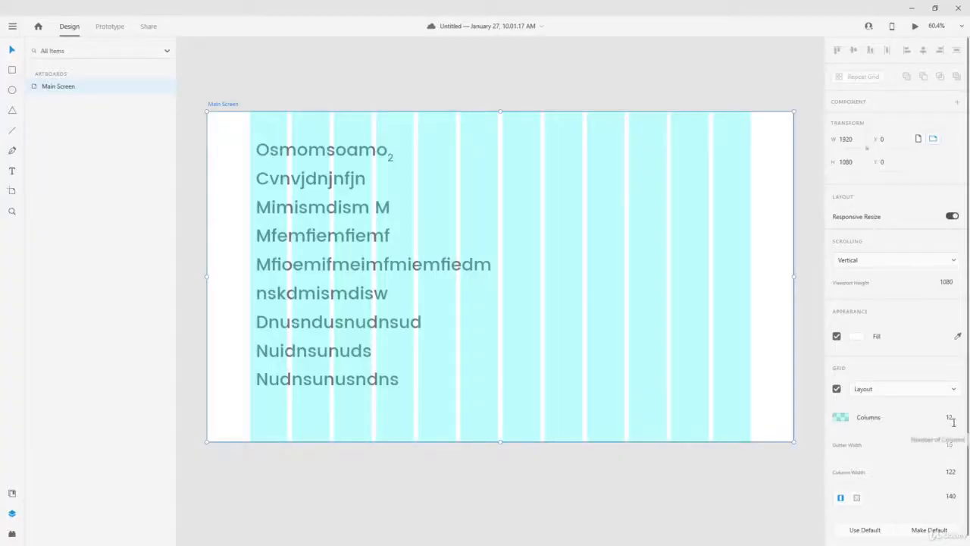
# Try 8 and 4 columns for the layout grid, and set the column count back to 12
pyautogui.click(950, 417)
pyautogui.press('Return')
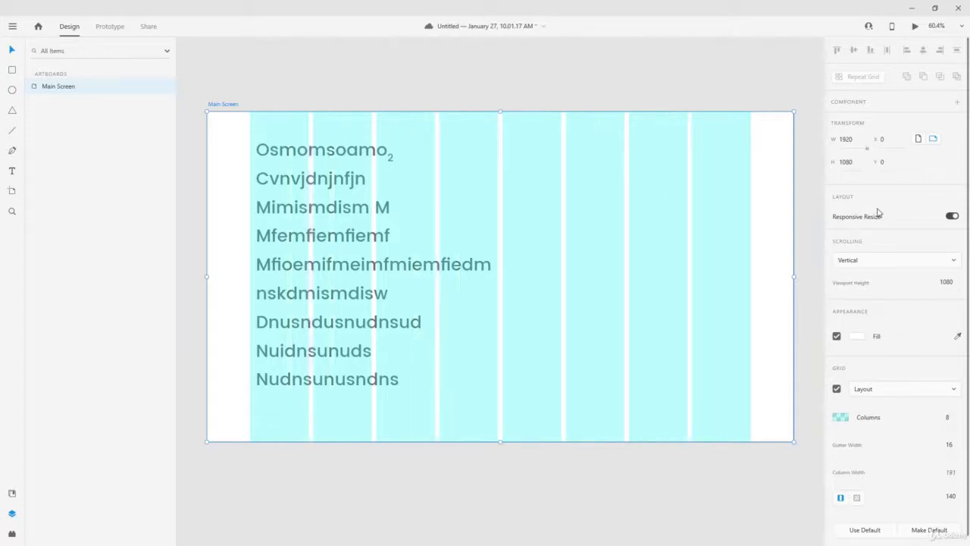
pyautogui.press('Return')
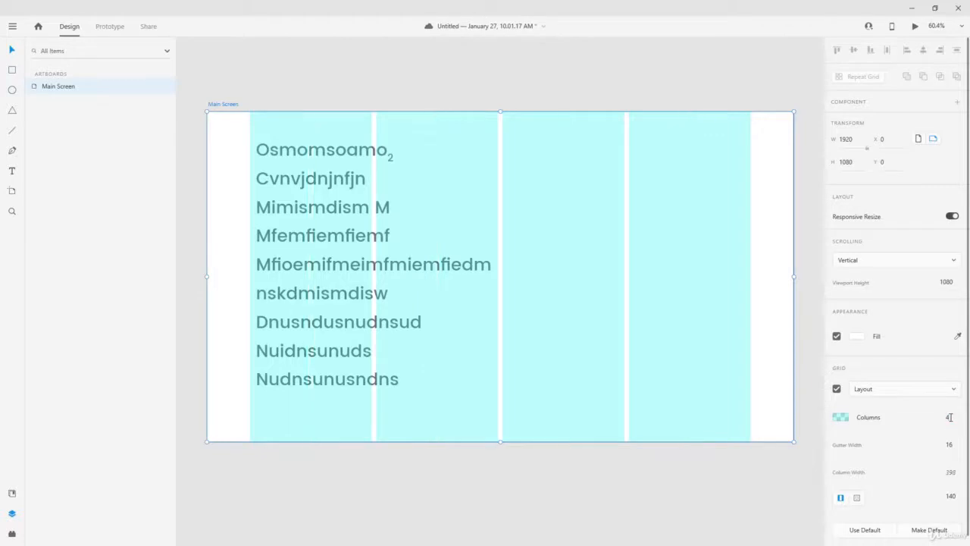
pyautogui.press('Return')
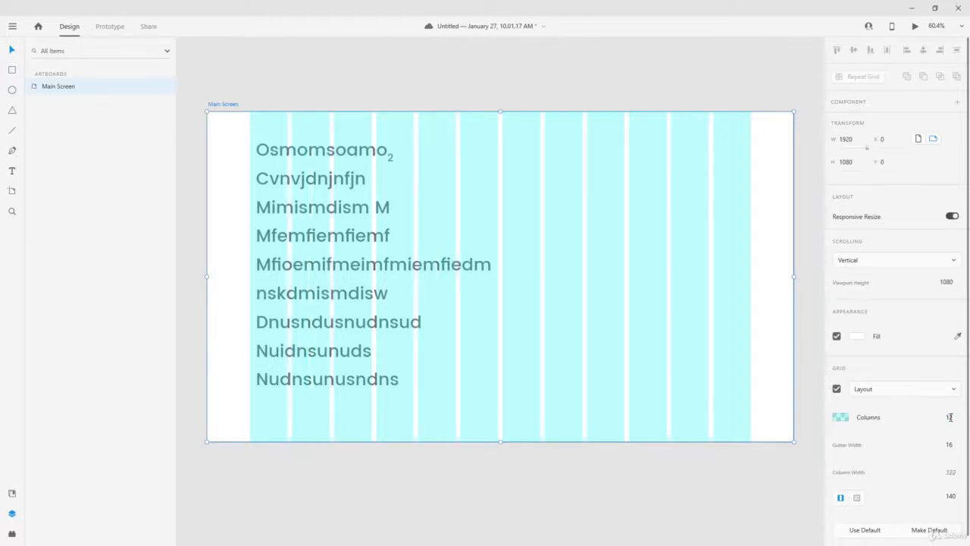
# Try a gutter width of 60 and a column width of 60 on the Main Screen layout grid
pyautogui.click(952, 446)
pyautogui.write('60')
pyautogui.press('Return')
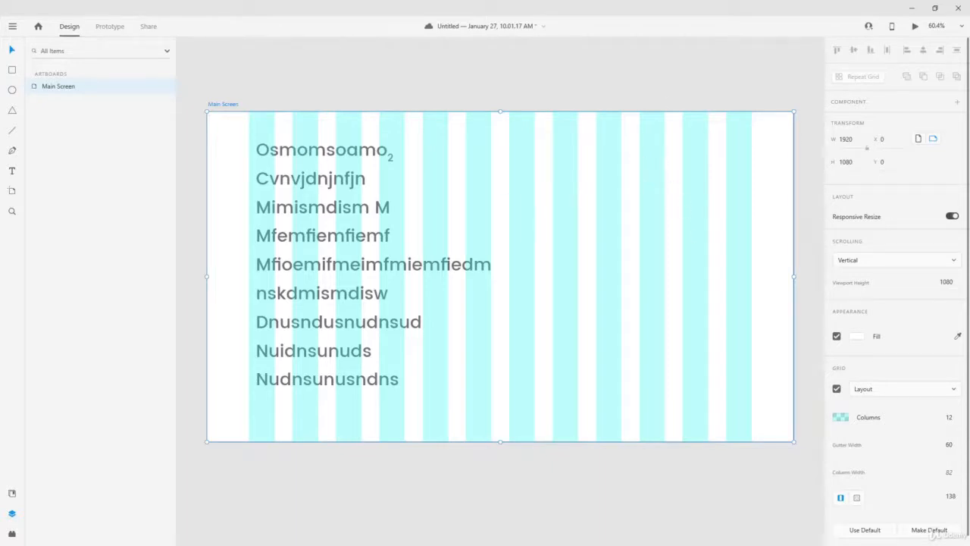
pyautogui.click(951, 471)
pyautogui.write('60')
pyautogui.press('Return')
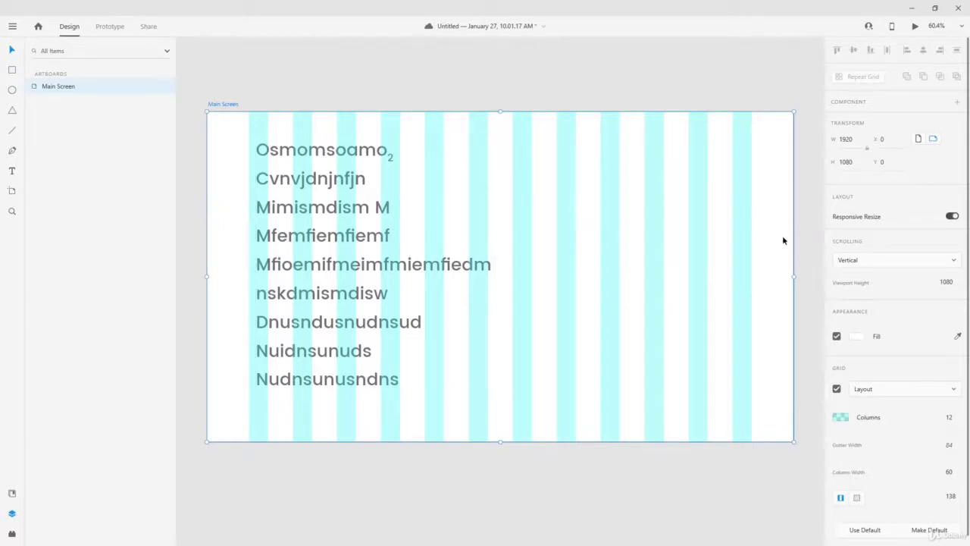
# Try a margin of 200 on the layout grid, undo it, and switch to separate margins for each side
pyautogui.click(960, 496)
pyautogui.press('Return')
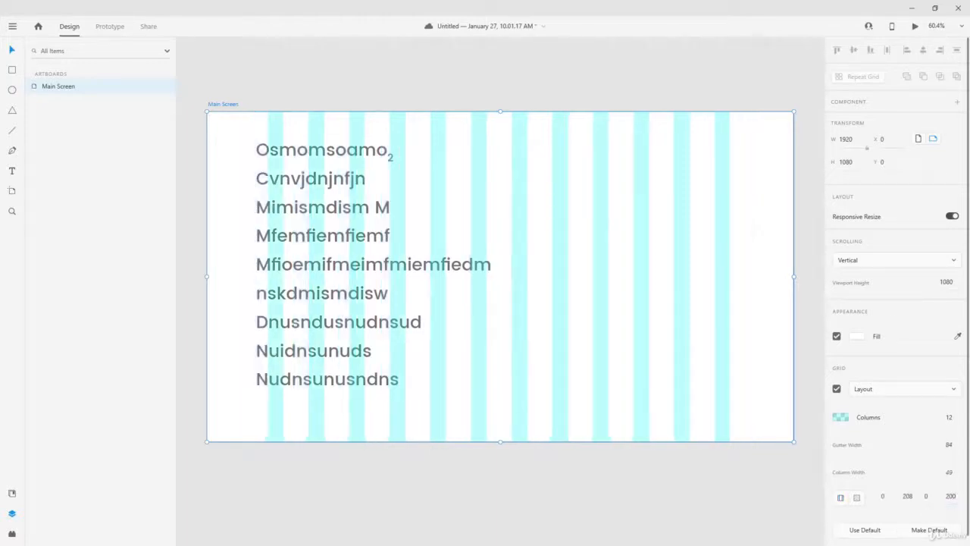
pyautogui.hotkey('ctrl', 'z')
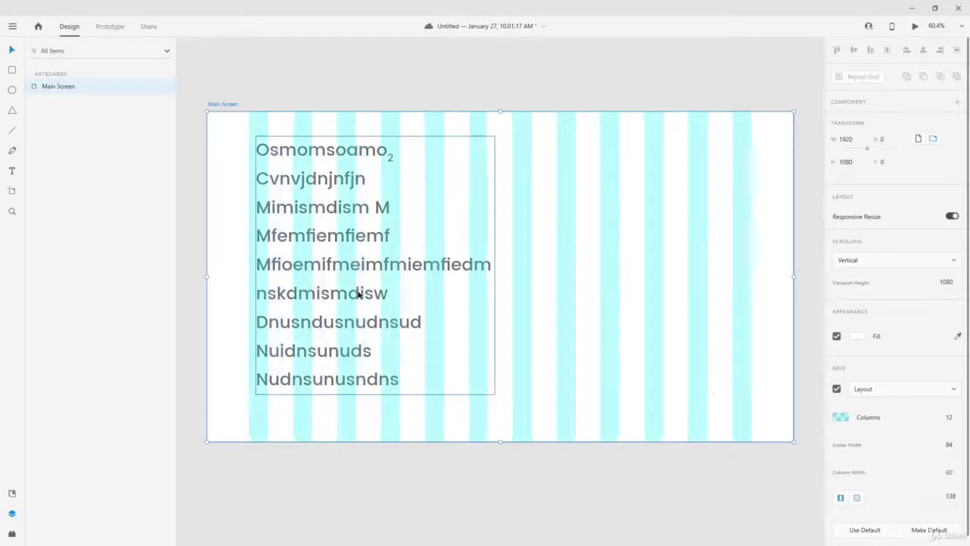
pyautogui.click(858, 500)
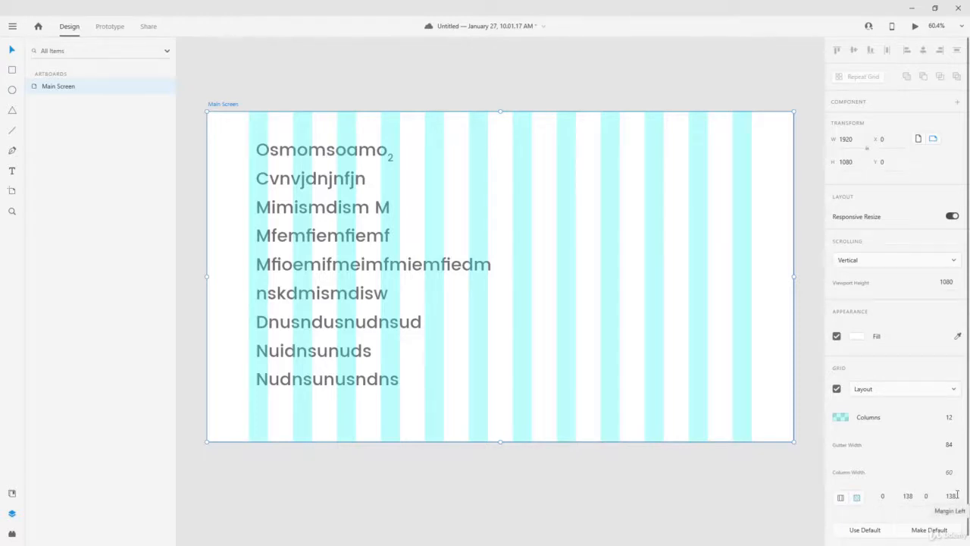
# Reset the layout grid to its defaults, with a column width of 60 and a final gutter width of 60
pyautogui.click(864, 530)
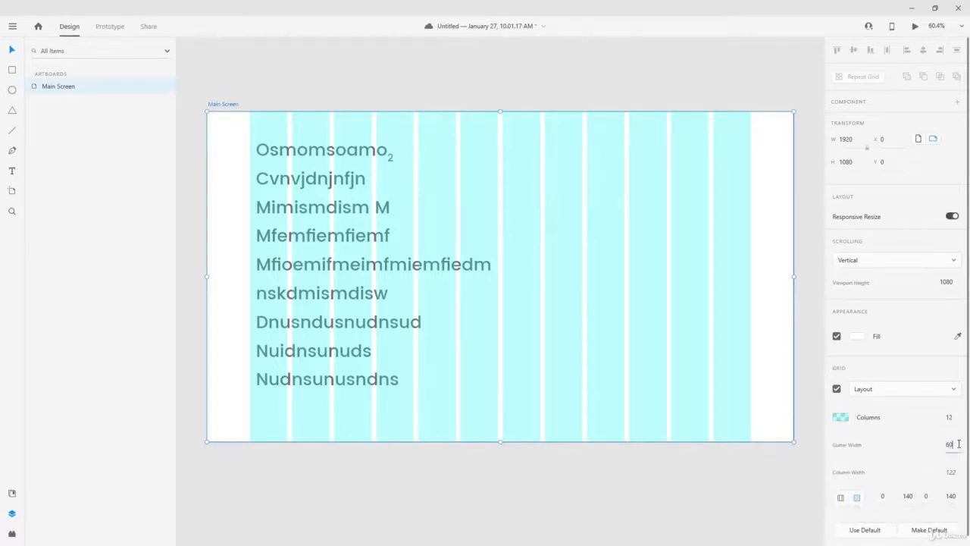
pyautogui.press('Return')
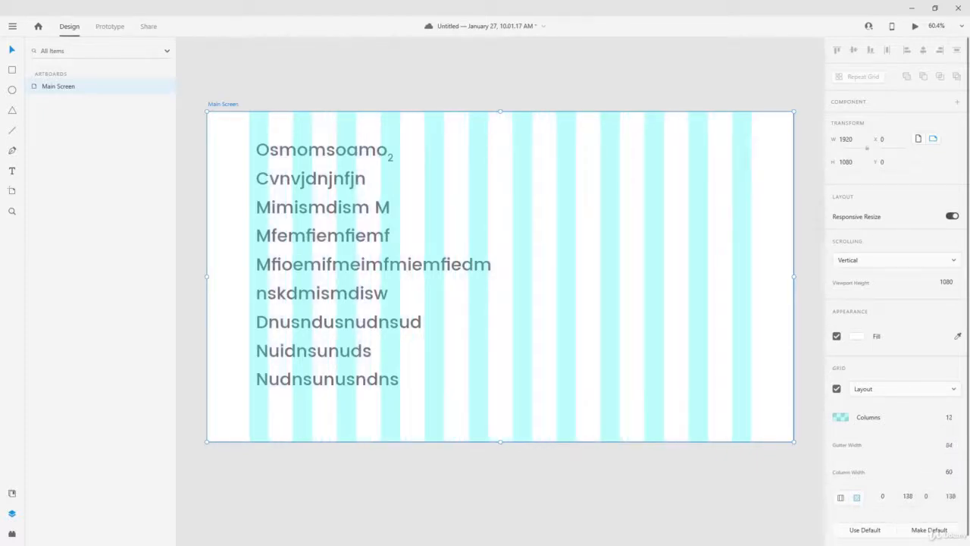
pyautogui.write('60')
pyautogui.press('Return')
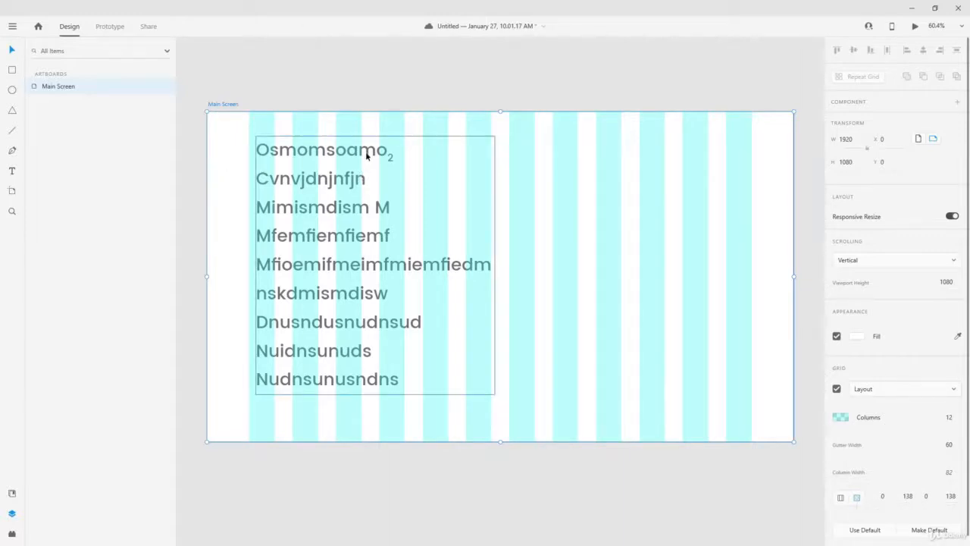
# Move the text block onto the first grid column's edge at X 138, Y 80
pyautogui.moveTo(367, 155); pyautogui.dragTo(361, 155)
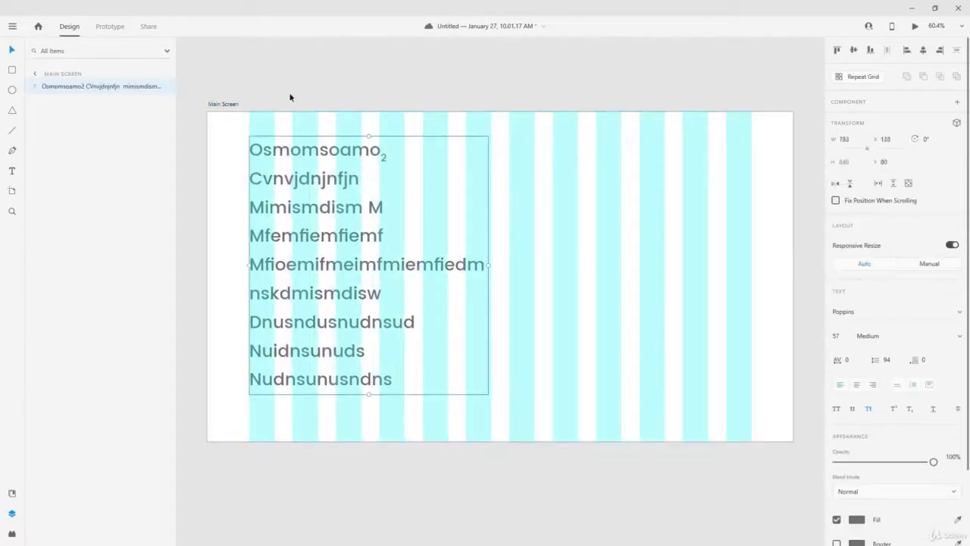
# Lower the opacity of the Main Screen layout grid's column color to about 6%
pyautogui.click(227, 104)
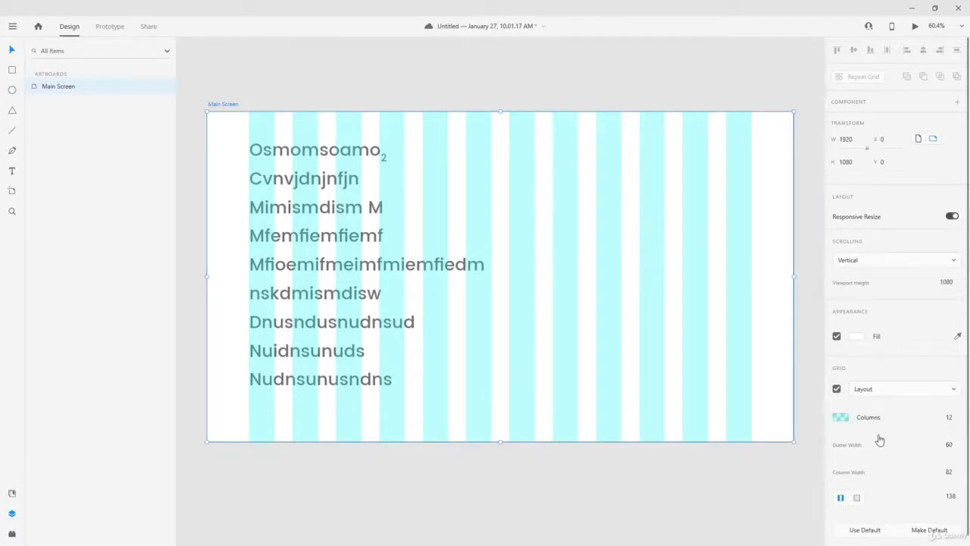
pyautogui.click(839, 417)
pyautogui.moveTo(816, 413); pyautogui.dragTo(808, 436)
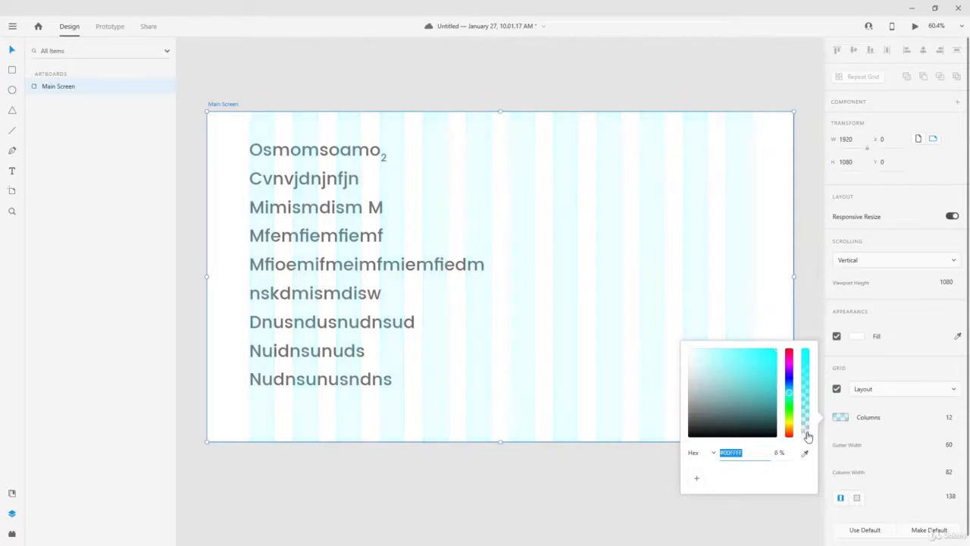
pyautogui.click(227, 103)
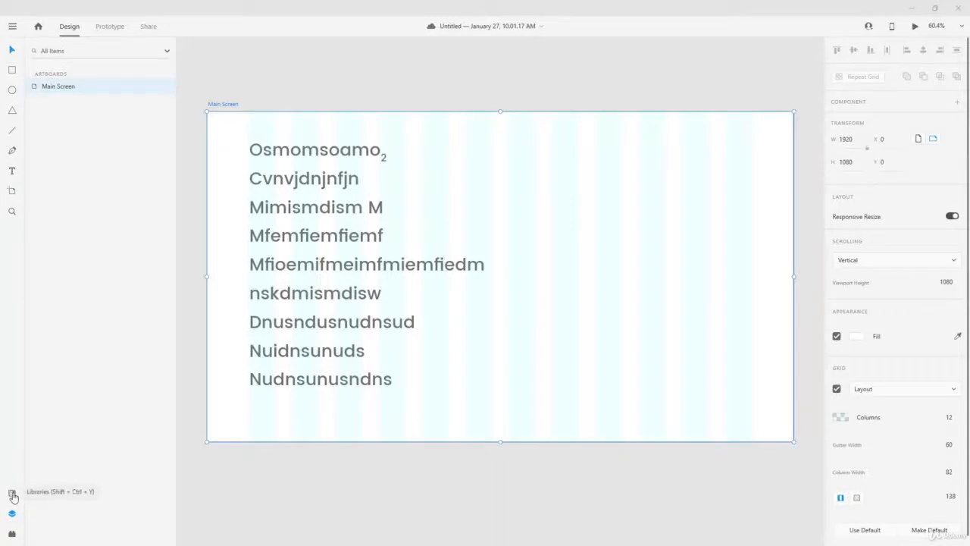
# Show the document assets and duplicate the text block beside the original at about X 947, Y 80
pyautogui.click(12, 494)
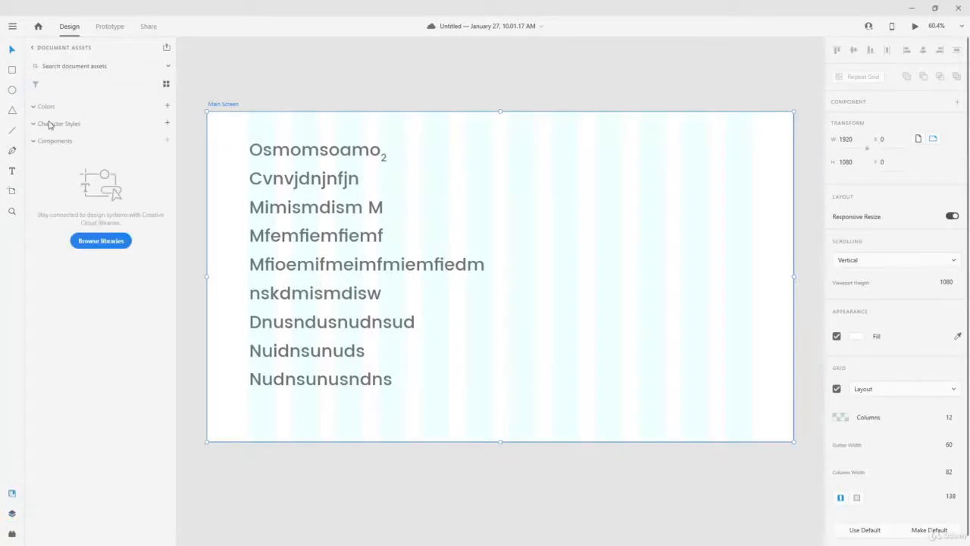
pyautogui.click(313, 151)
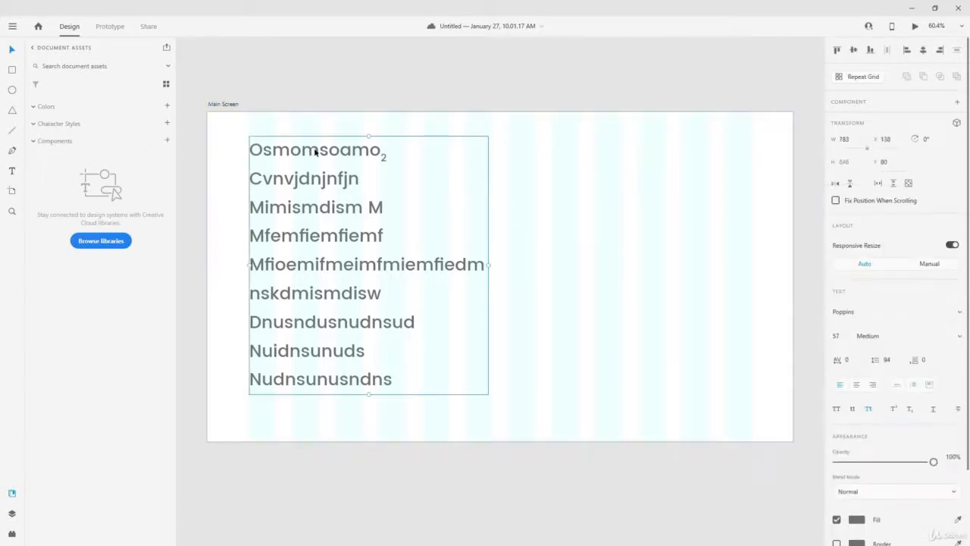
pyautogui.moveTo(307, 153); pyautogui.dragTo(553, 143)
# Set the duplicated text block's font size to 40 and its weight to Light
pyautogui.doubleClick(553, 150)
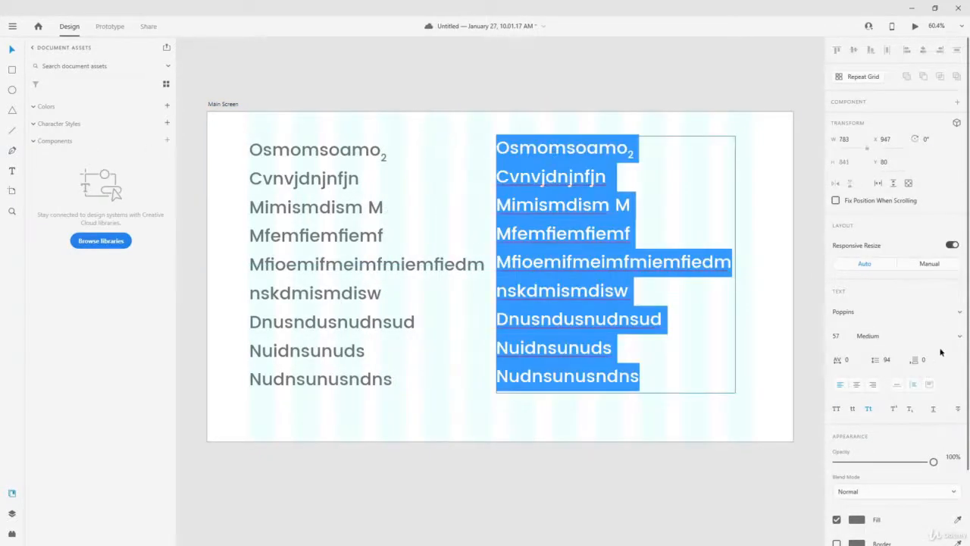
pyautogui.click(848, 335)
pyautogui.write('40')
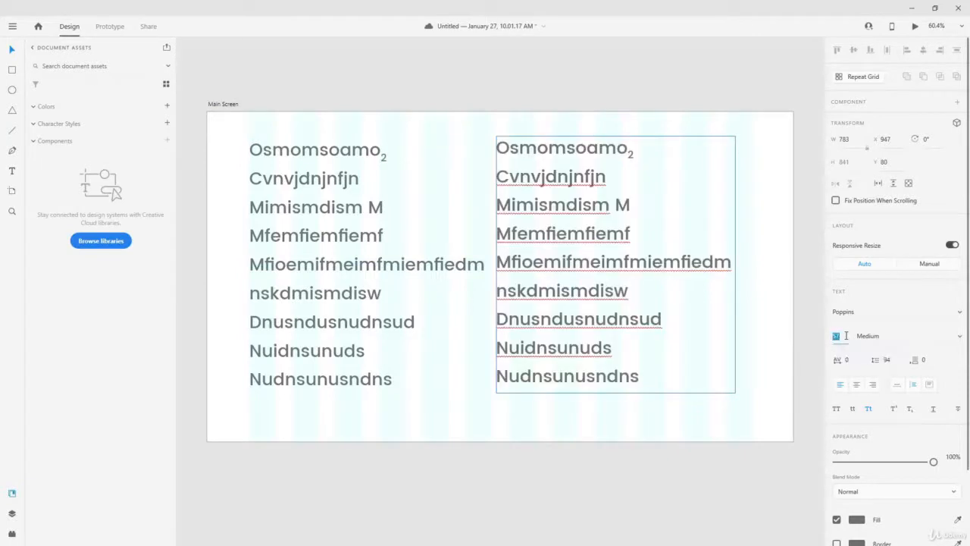
pyautogui.press('Return')
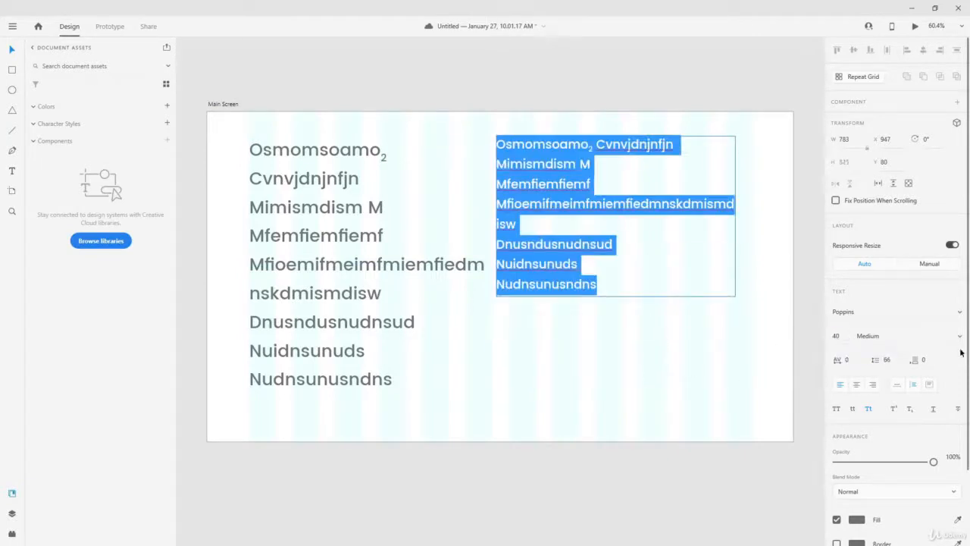
pyautogui.click(959, 335)
pyautogui.click(903, 354)
pyautogui.press('Escape')
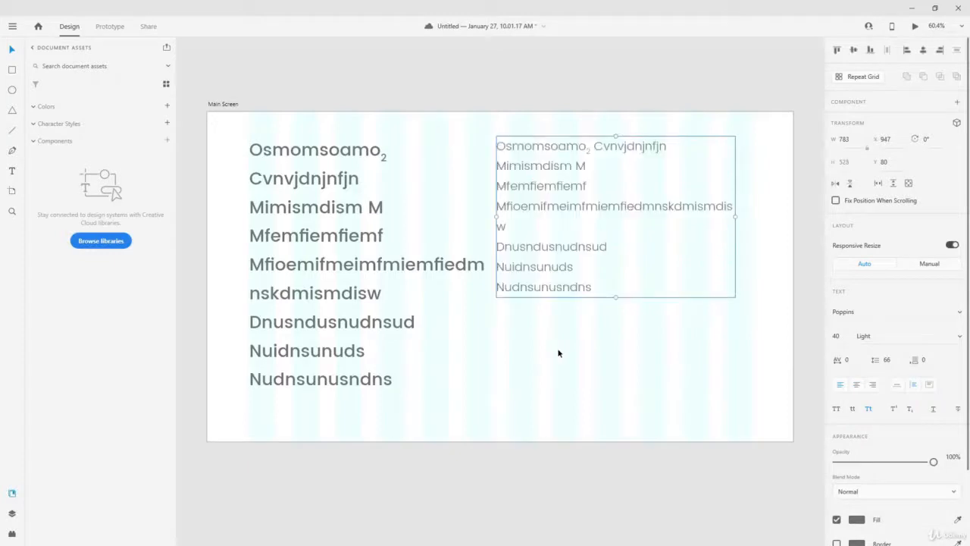
# Fill the duplicated text block with near-black and the original text block with gray #878787
pyautogui.click(856, 519)
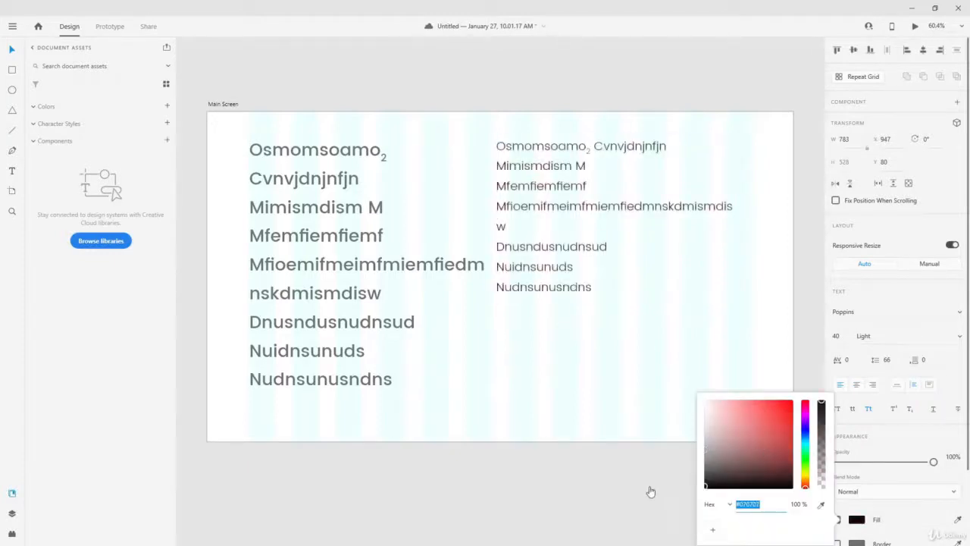
pyautogui.click(316, 172)
pyautogui.click(316, 172)
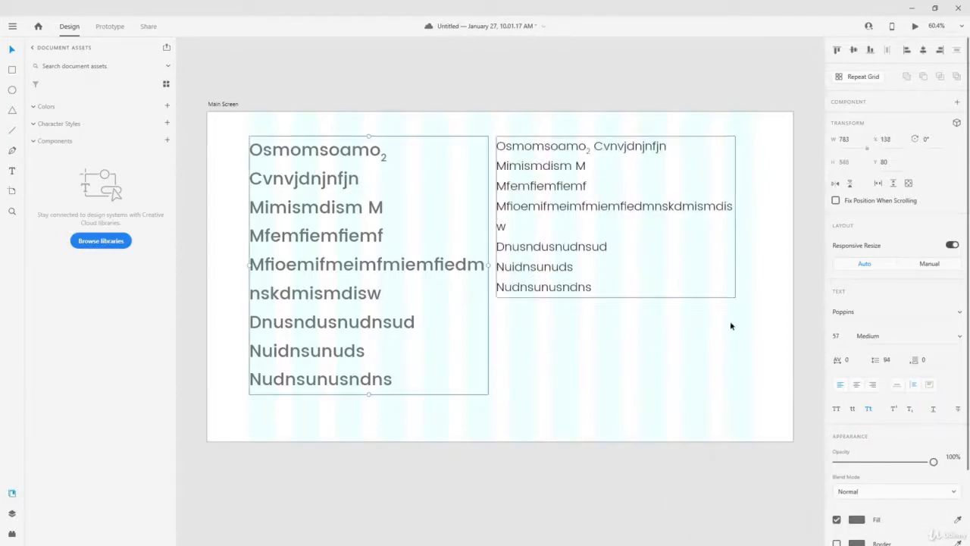
pyautogui.click(857, 521)
pyautogui.moveTo(712, 455); pyautogui.dragTo(685, 447)
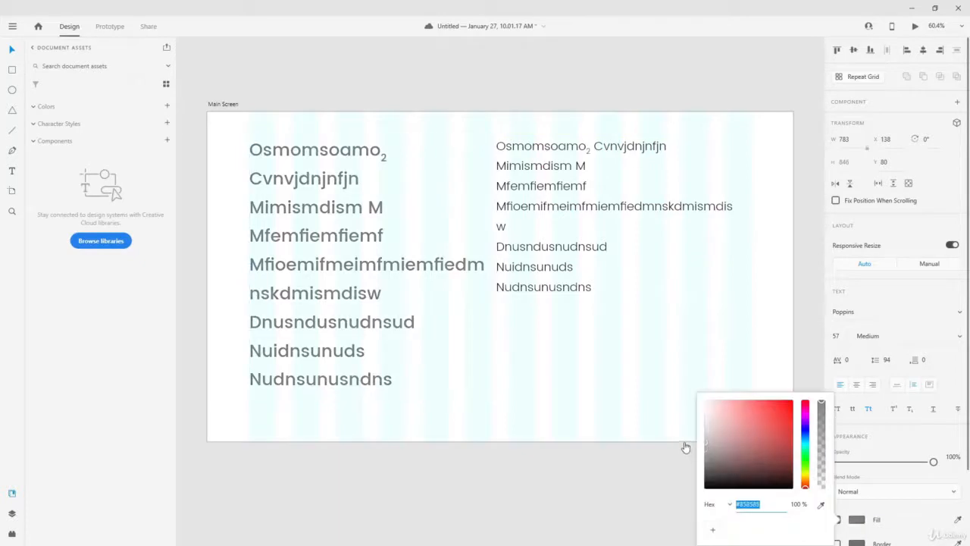
# Change the duplicated text block's fill to blue #1D22C2
pyautogui.click(586, 248)
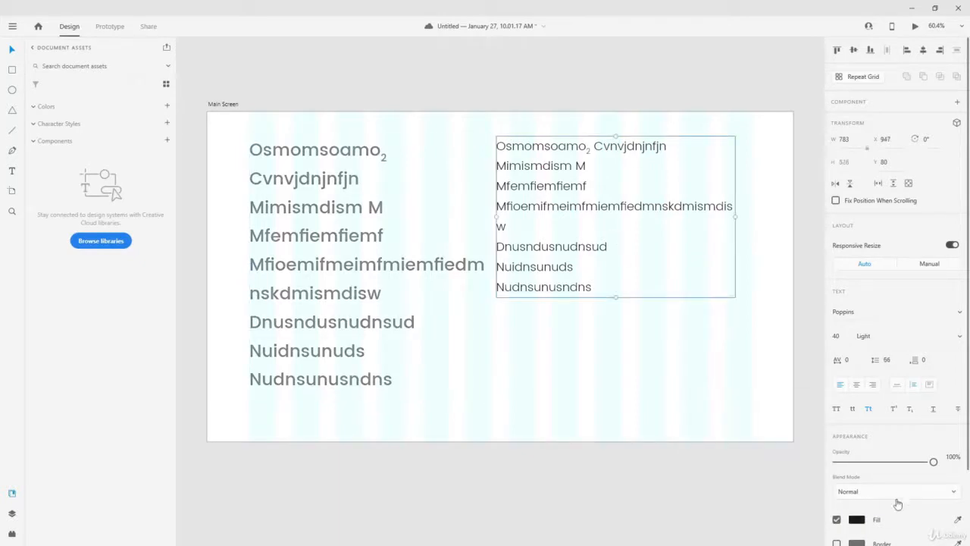
pyautogui.click(857, 520)
pyautogui.moveTo(803, 449); pyautogui.dragTo(781, 425)
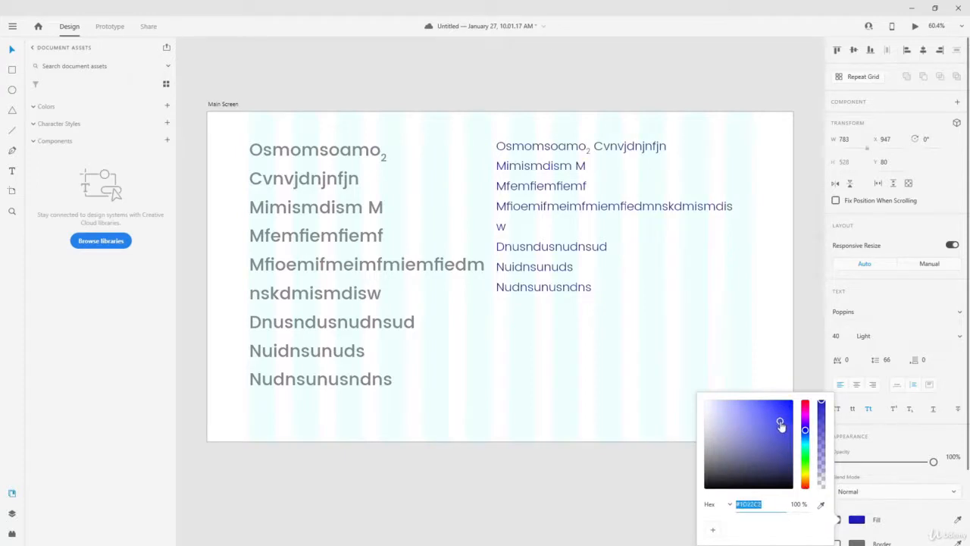
# Turn off the layout grid on the Main Screen artboard
pyautogui.click(232, 102)
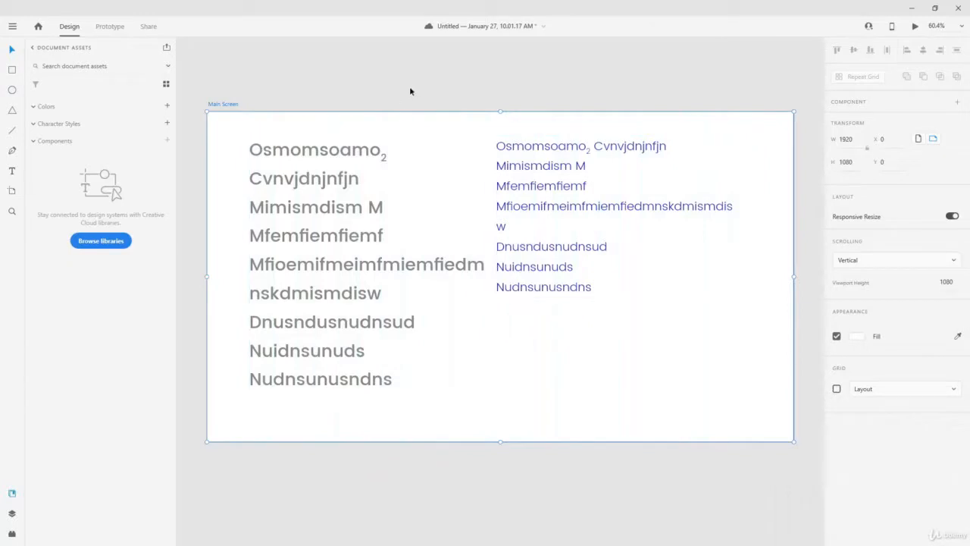
# Add the gray of the original text block and the blue of its duplicate to the document's color assets
pyautogui.click(315, 154)
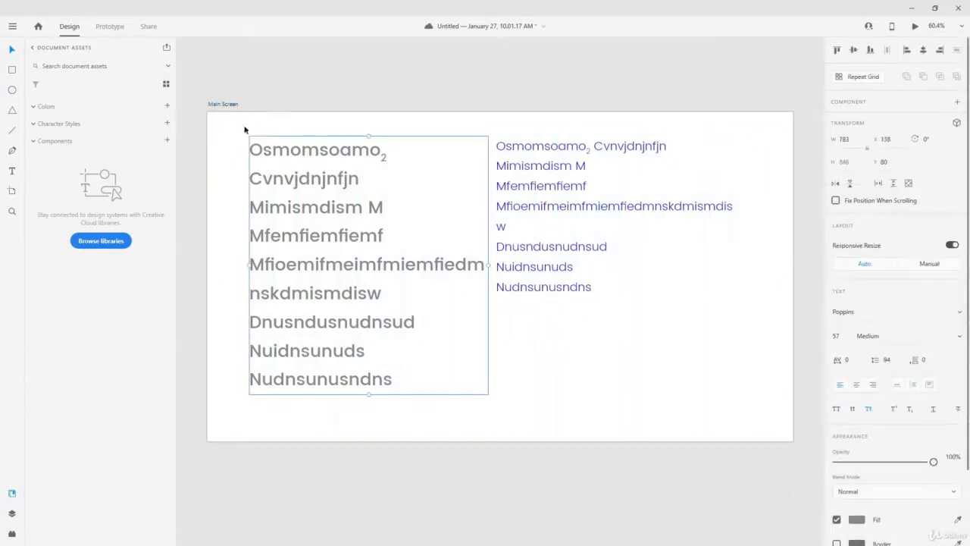
pyautogui.click(167, 108)
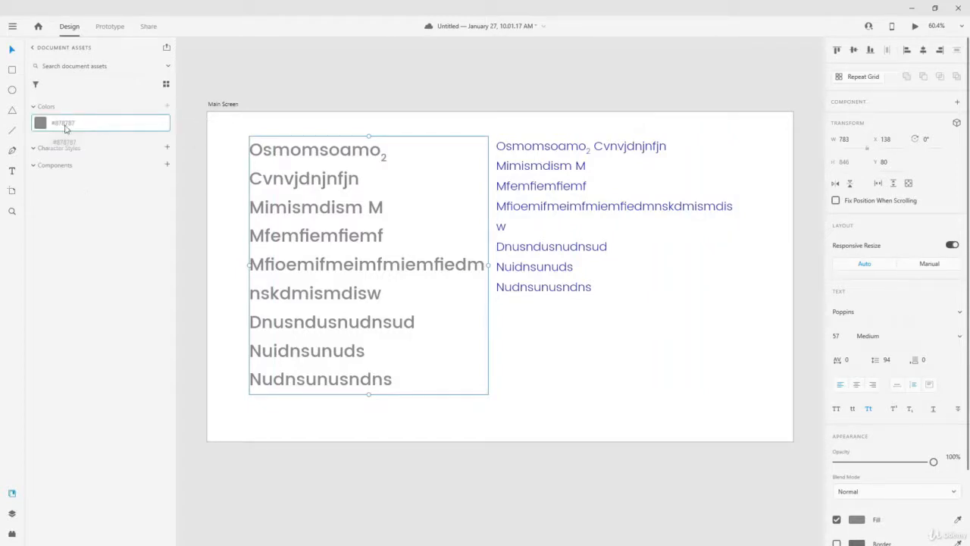
pyautogui.click(541, 168)
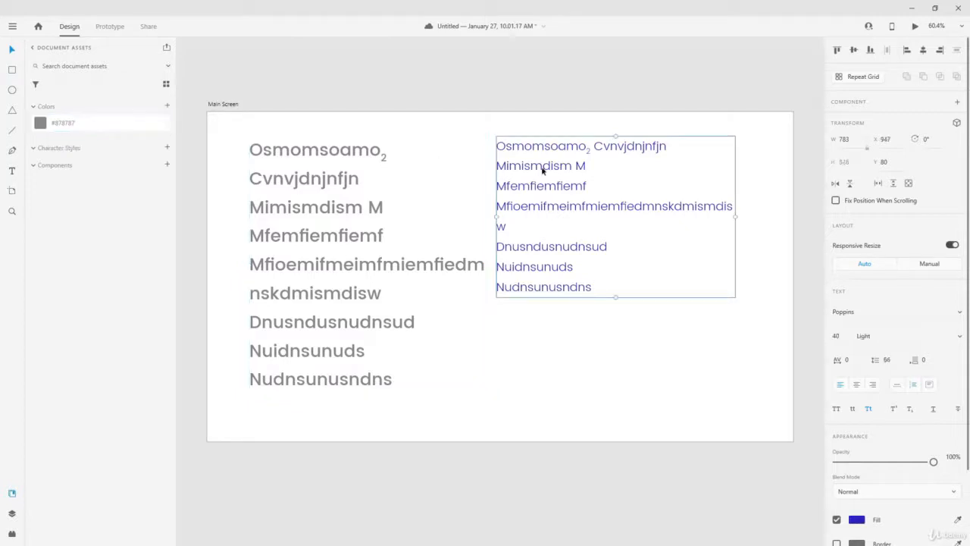
pyautogui.click(168, 107)
# Save the gray text block's formatting as character styles in the document assets
pyautogui.click(343, 149)
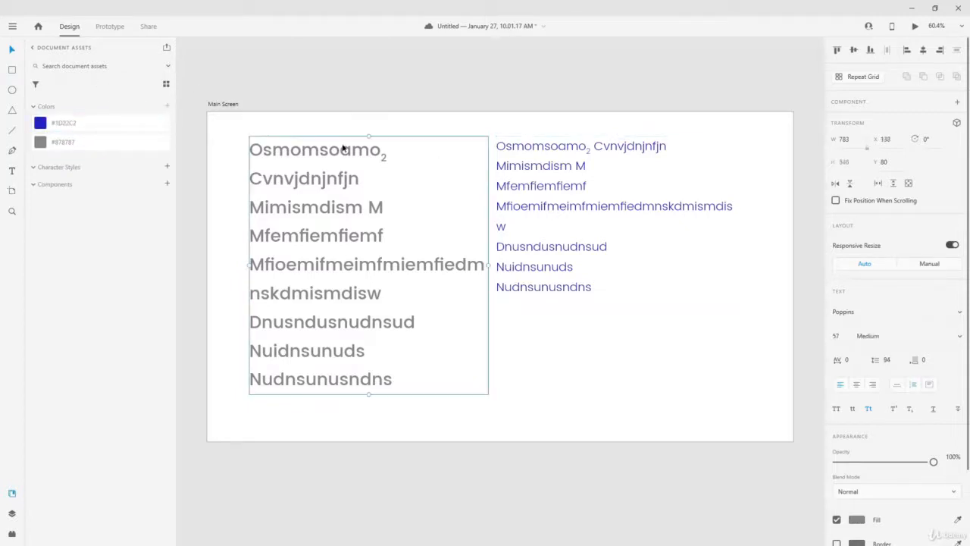
pyautogui.click(168, 169)
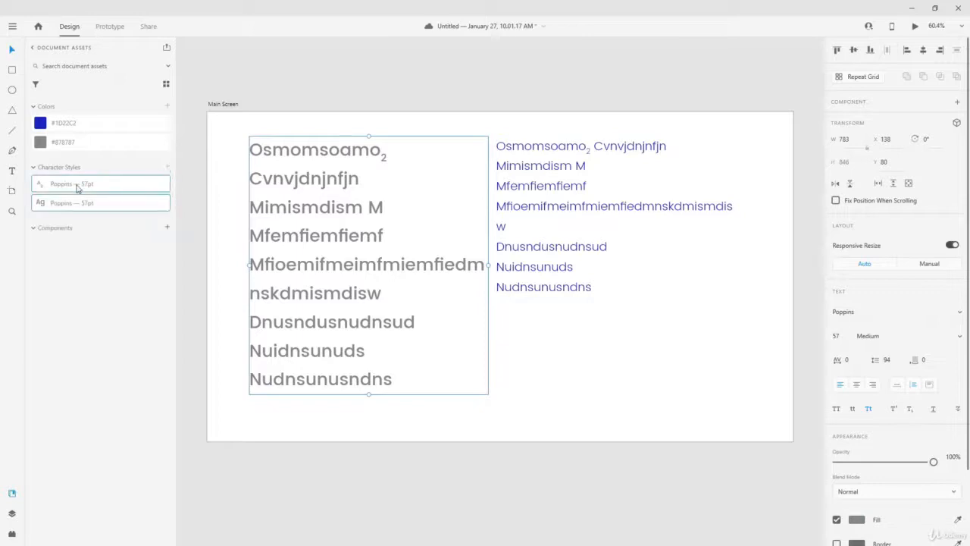
# Remove the subscript 2 after Osmomsoamo in the gray text block, keeping Cvnvjdnjnfjn on its own line
pyautogui.doubleClick(384, 157)
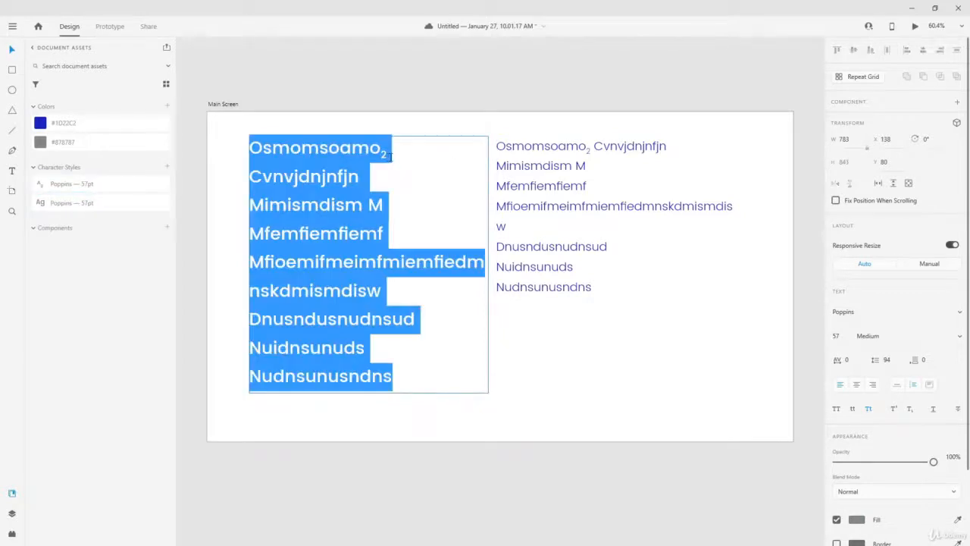
pyautogui.click(392, 155)
pyautogui.press('Delete')
pyautogui.press('BackSpace')
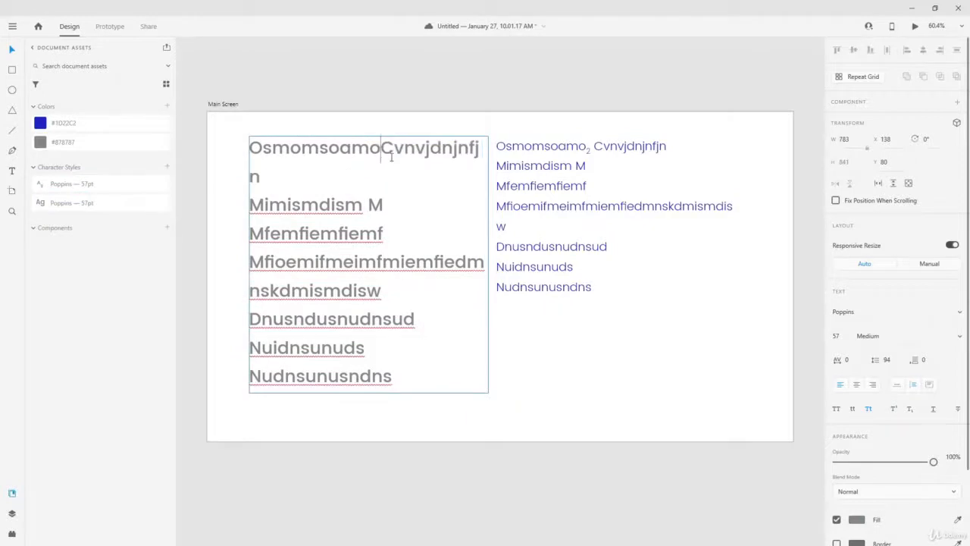
pyautogui.press('Return')
# Try the subscript Poppins 57pt character style on the gray text block and reapply the regular Poppins 57pt style
pyautogui.click(63, 183)
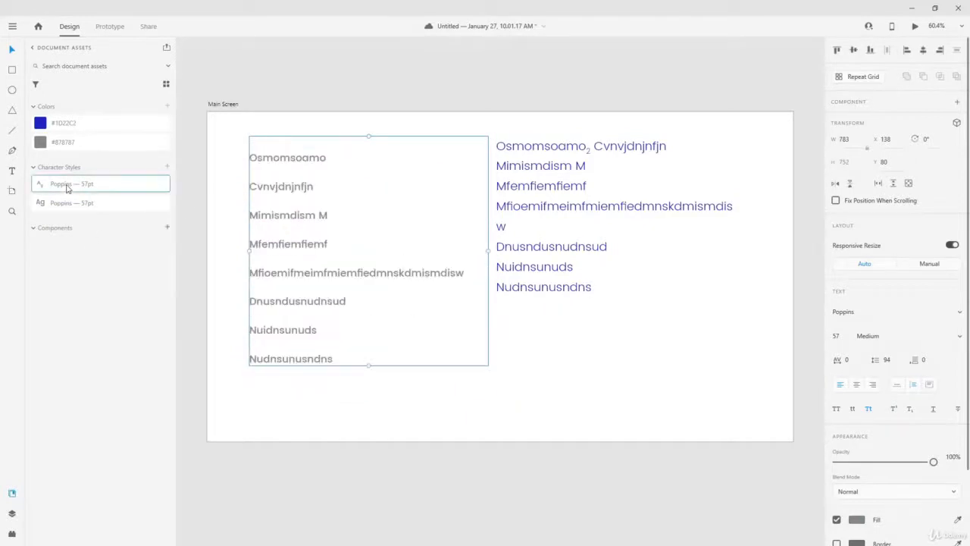
pyautogui.click(67, 208)
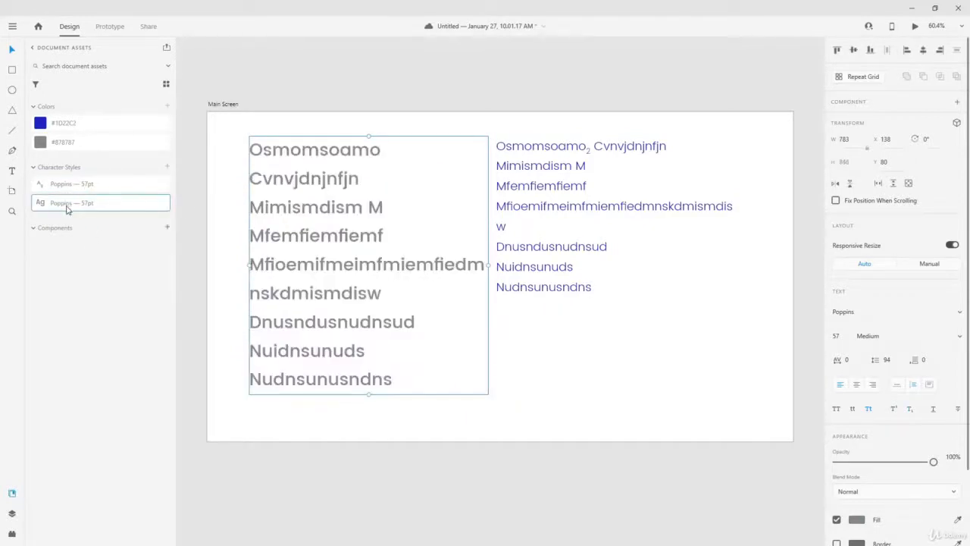
# Delete the subscript Poppins 57pt character style from the document assets
pyautogui.rightClick(78, 186)
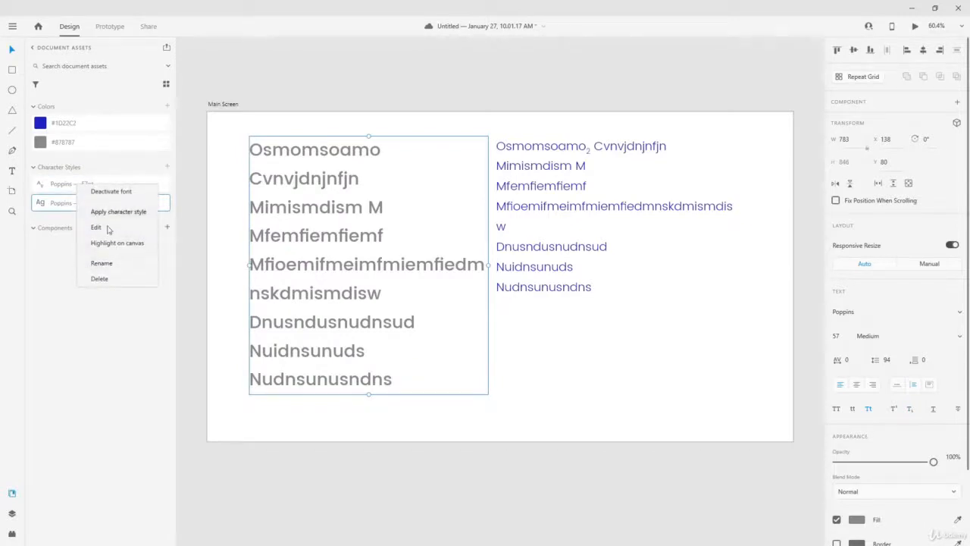
pyautogui.click(100, 278)
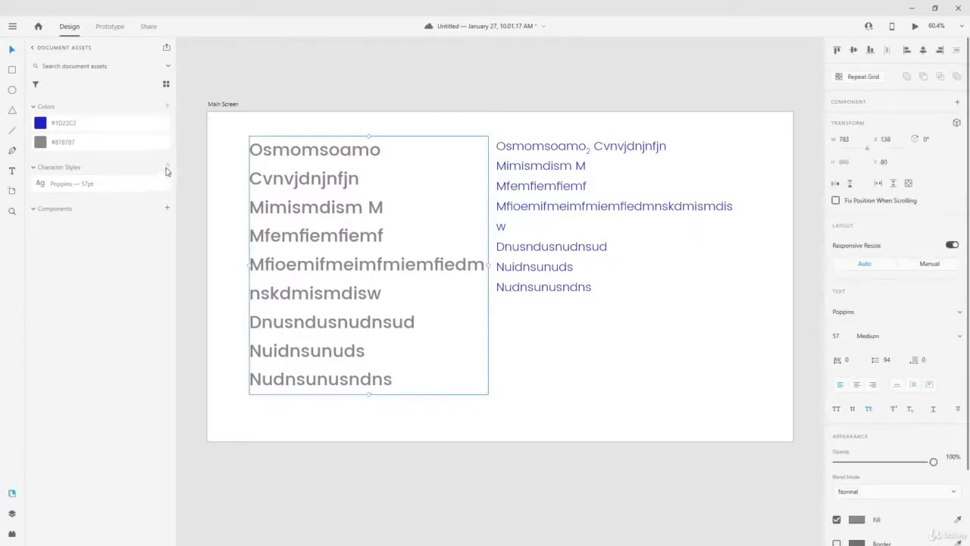
# Remove the subscript 2 after Osmomsoamo in the blue text block and put Cvnvjdnjnfjn on its own line
pyautogui.click(596, 151)
pyautogui.doubleClick(596, 151)
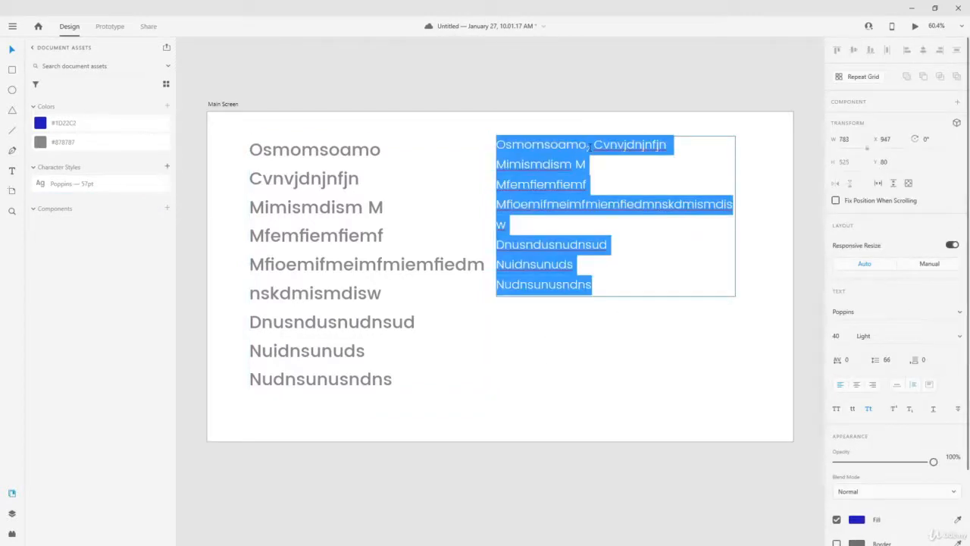
pyautogui.click(594, 149)
pyautogui.press('BackSpace')
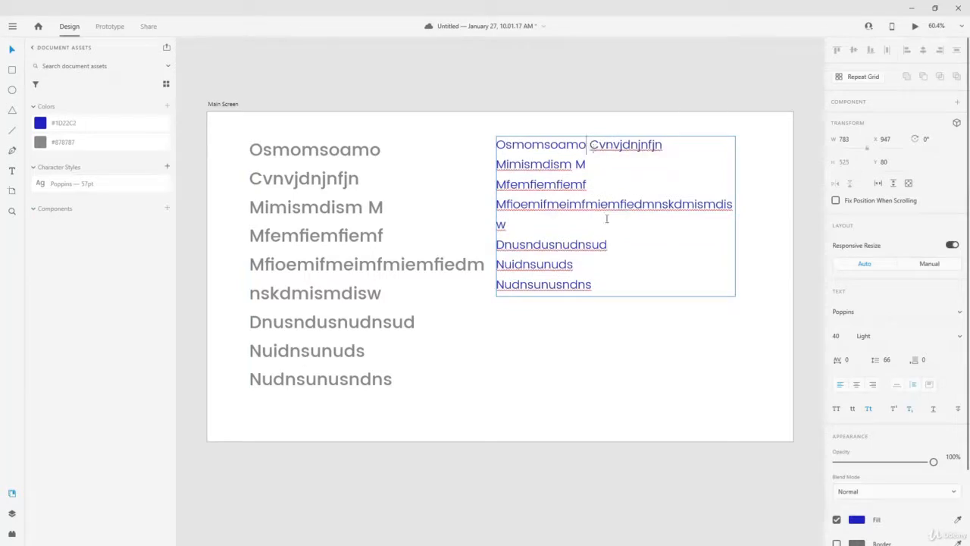
pyautogui.press('Return')
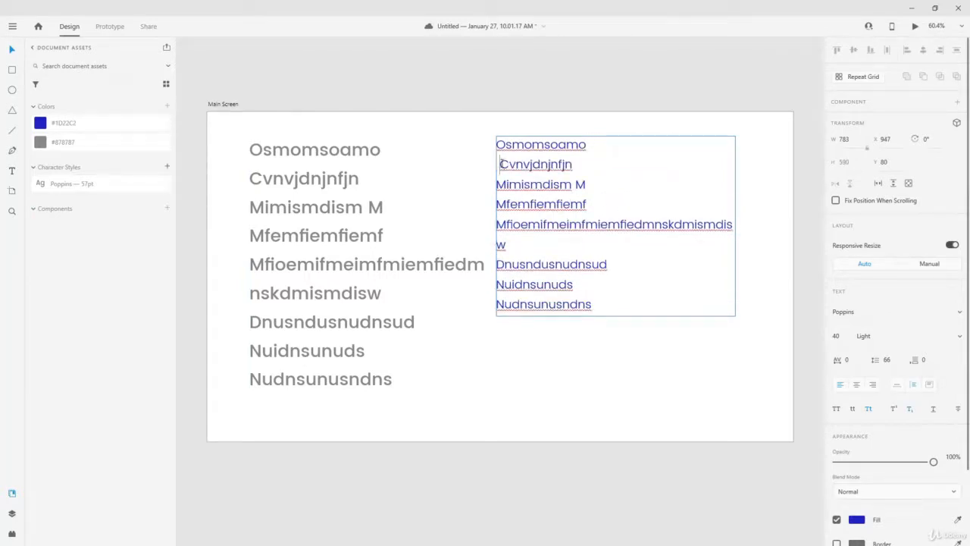
pyautogui.press('Delete')
pyautogui.click(578, 286)
pyautogui.press('Escape')
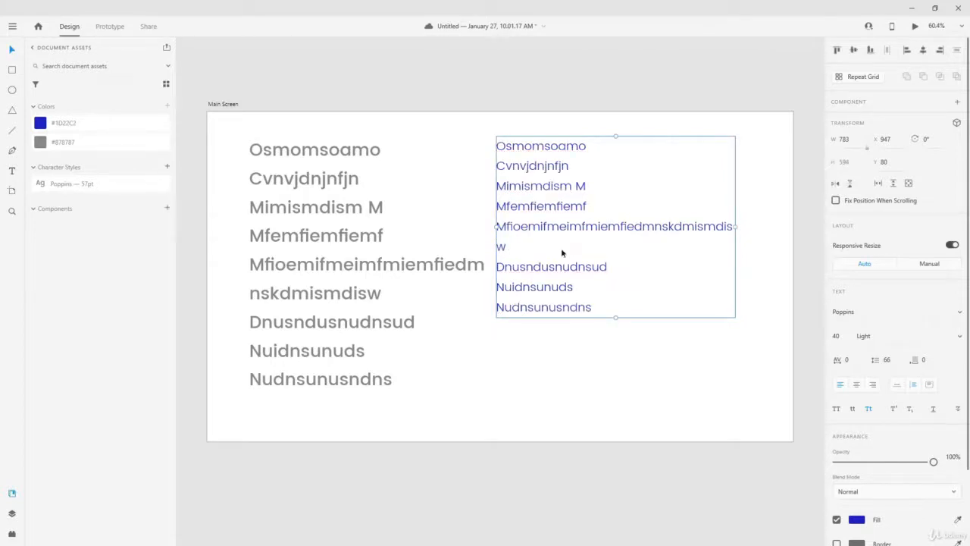
# Save the blue text block's formatting as character styles in the document assets
pyautogui.click(167, 166)
pyautogui.click(166, 166)
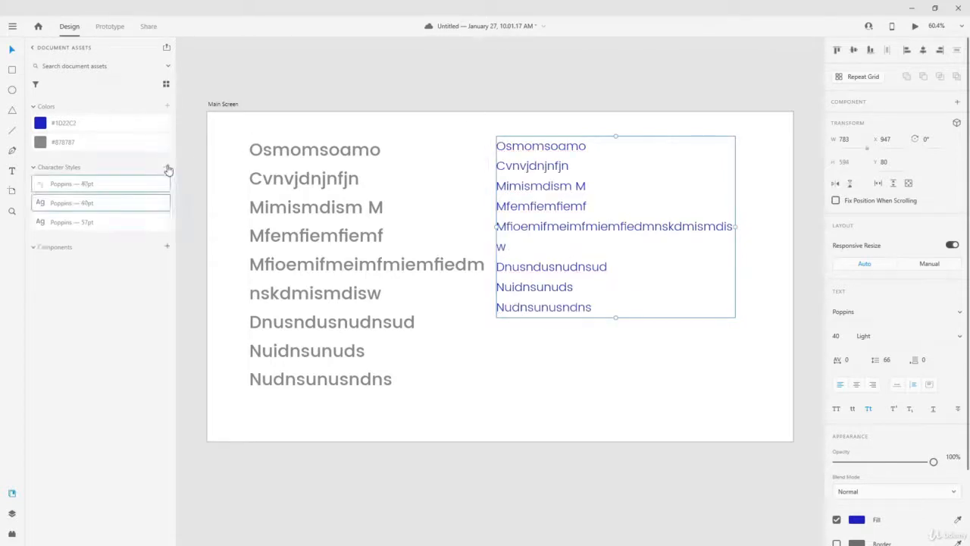
pyautogui.rightClick(67, 187)
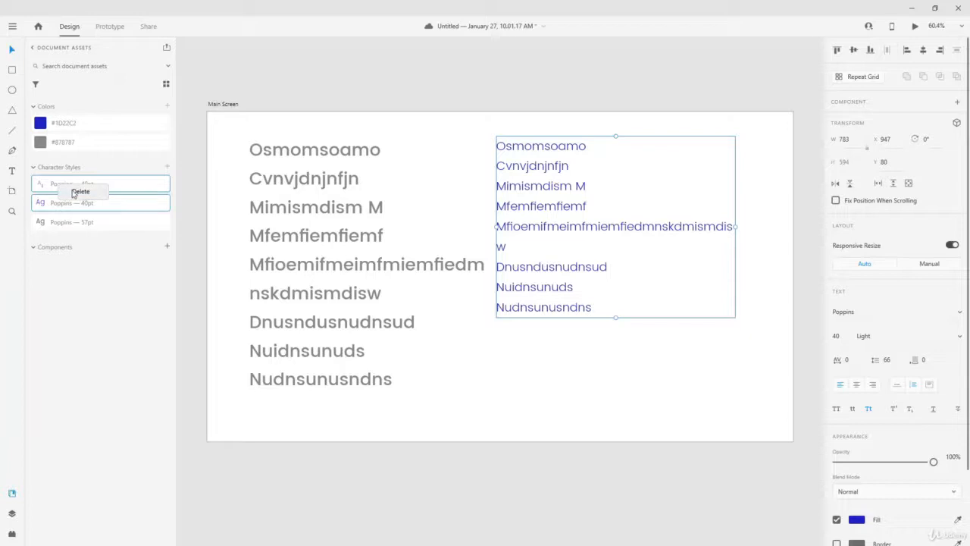
pyautogui.press('Escape')
# Try the Poppins 57pt and 40pt character styles on the blue text block, ending on 40pt, and delete the subscript Poppins 40pt style
pyautogui.click(85, 220)
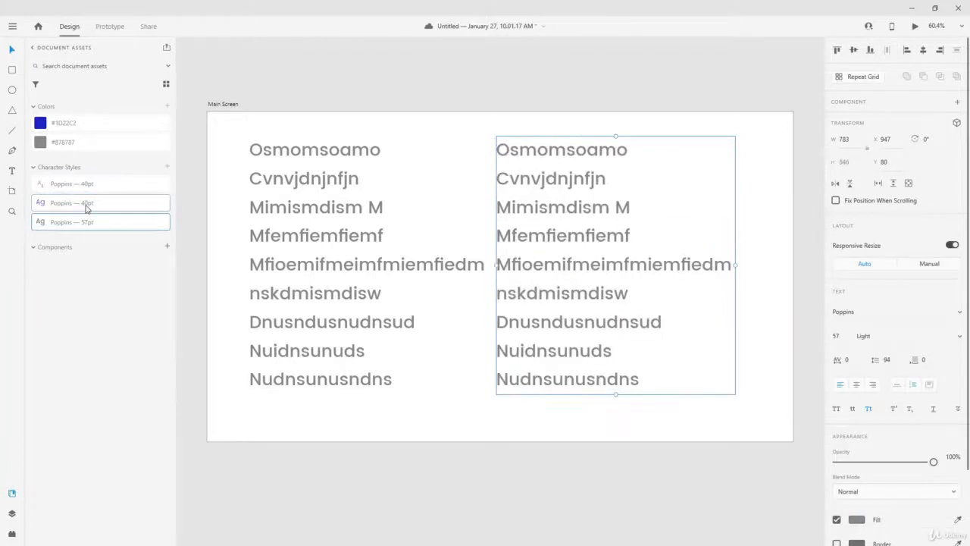
pyautogui.click(86, 205)
pyautogui.rightClick(87, 190)
pyautogui.click(110, 265)
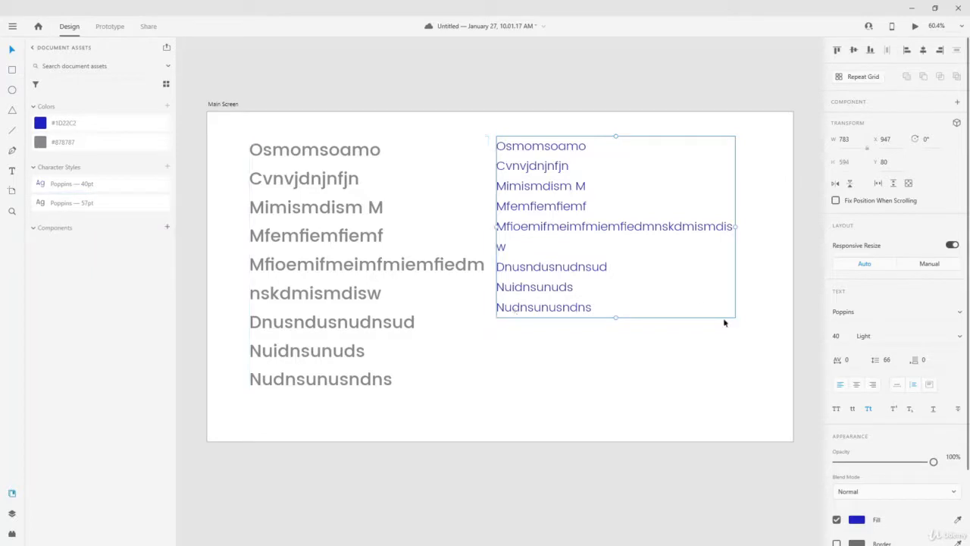
# Draw a square about 161 by 161 below the blue text block, with a red #CE6363 fill and no border
pyautogui.click(12, 70)
pyautogui.moveTo(479, 357); pyautogui.dragTo(591, 404)
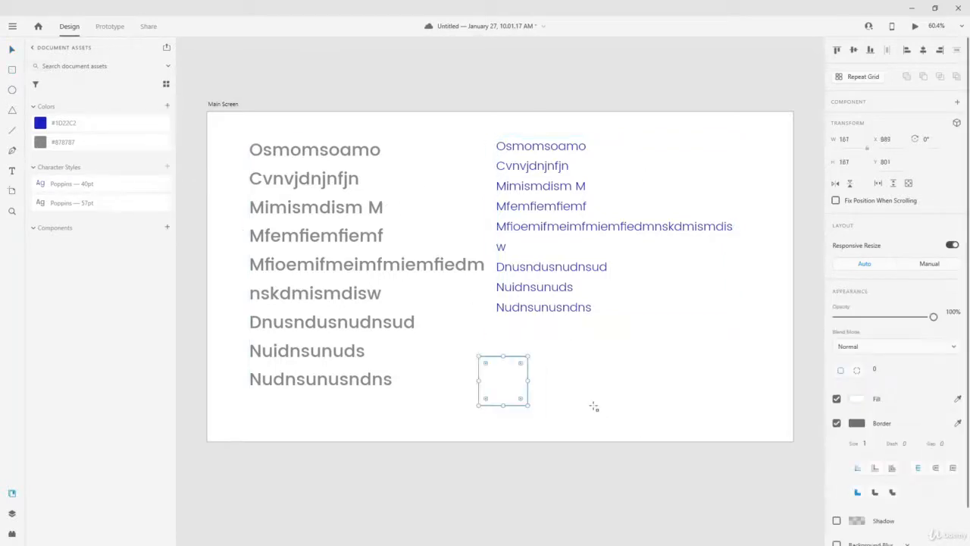
pyautogui.click(859, 398)
pyautogui.moveTo(781, 379); pyautogui.dragTo(750, 355)
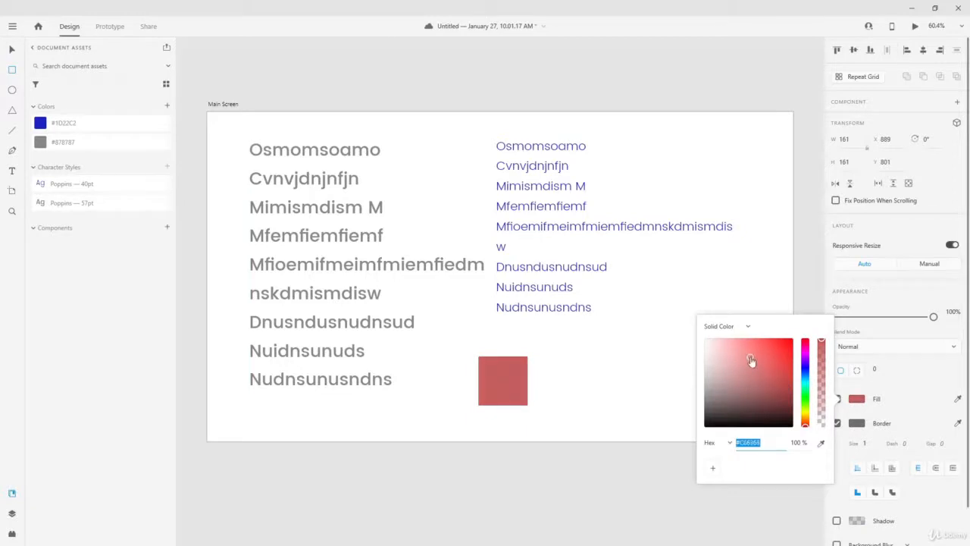
pyautogui.click(903, 418)
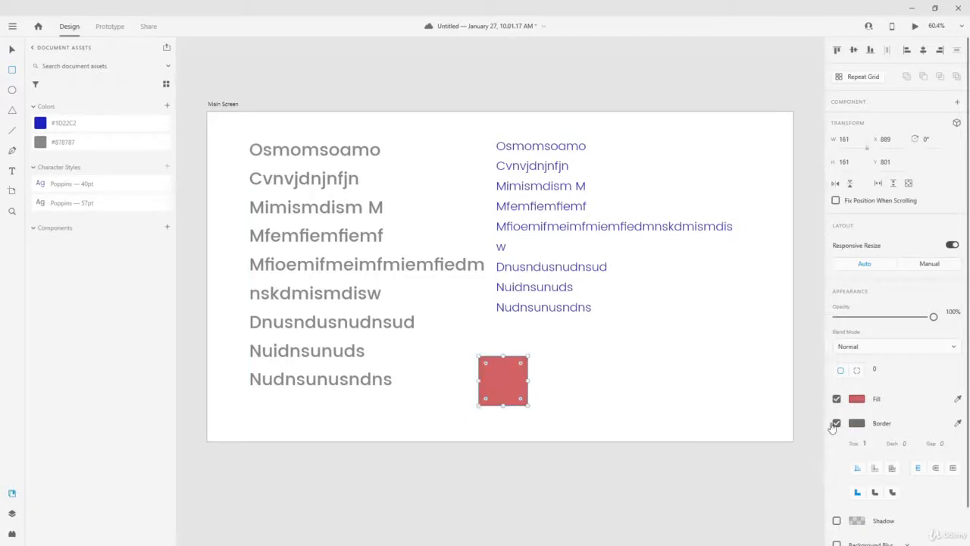
pyautogui.click(836, 423)
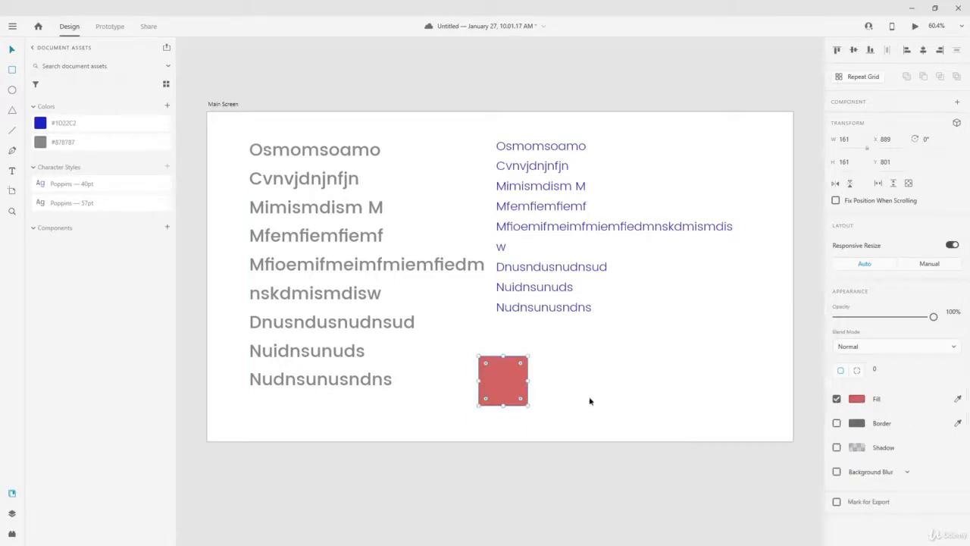
pyautogui.moveTo(507, 380); pyautogui.dragTo(528, 370)
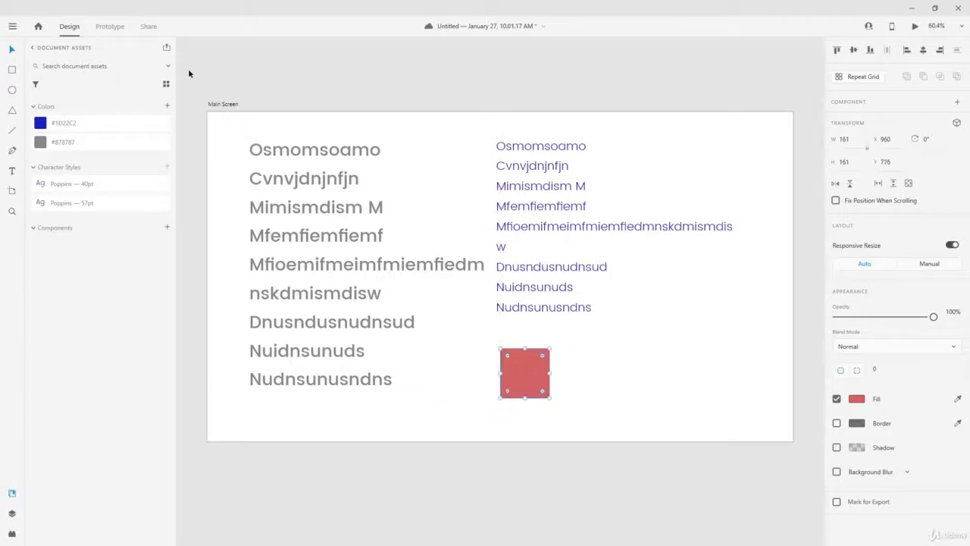
# Save the square's red fill to the document colors and name it main_red
pyautogui.click(168, 106)
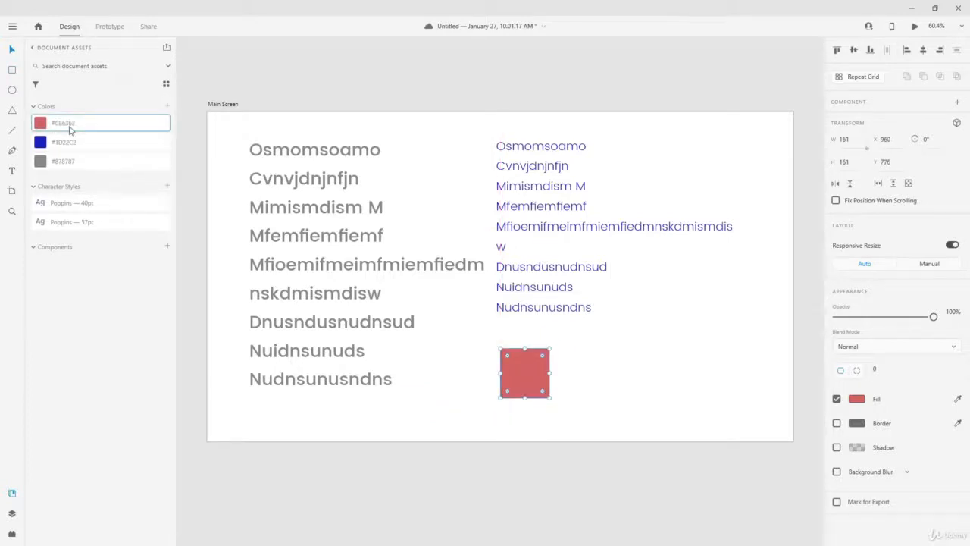
pyautogui.press('BackSpace')
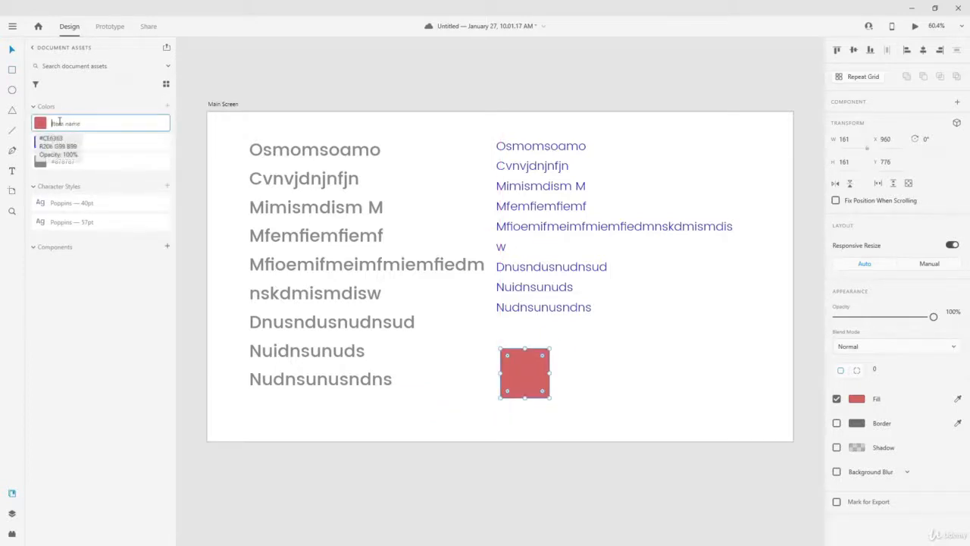
pyautogui.write('main_red')
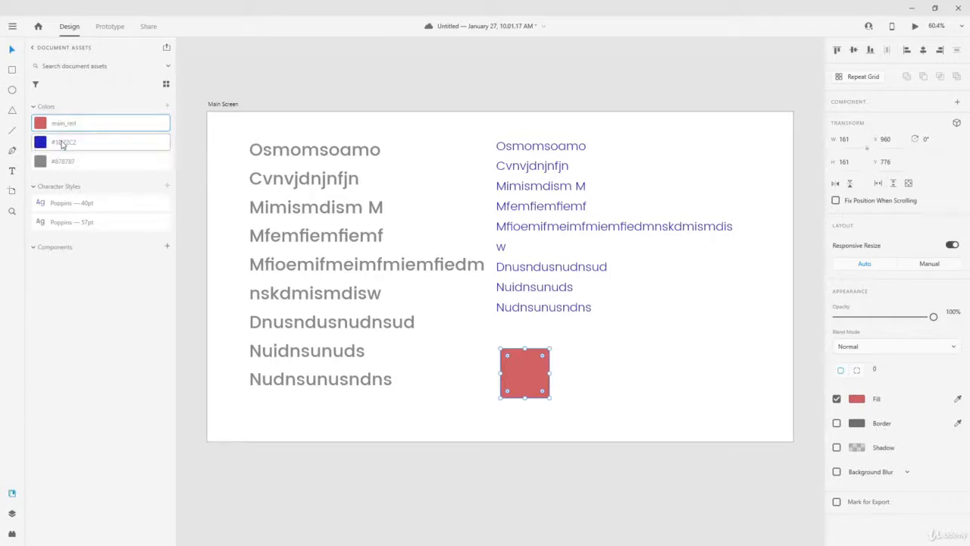
# Rename the saved blue color main_blue and the saved gray color main_text
pyautogui.doubleClick(62, 142)
pyautogui.write('main_b')
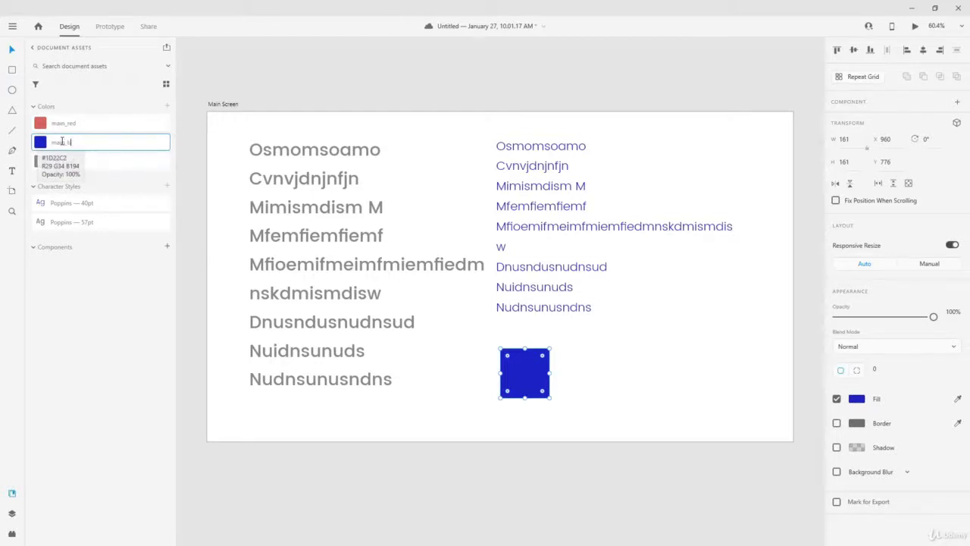
pyautogui.write('lue')
pyautogui.doubleClick(65, 161)
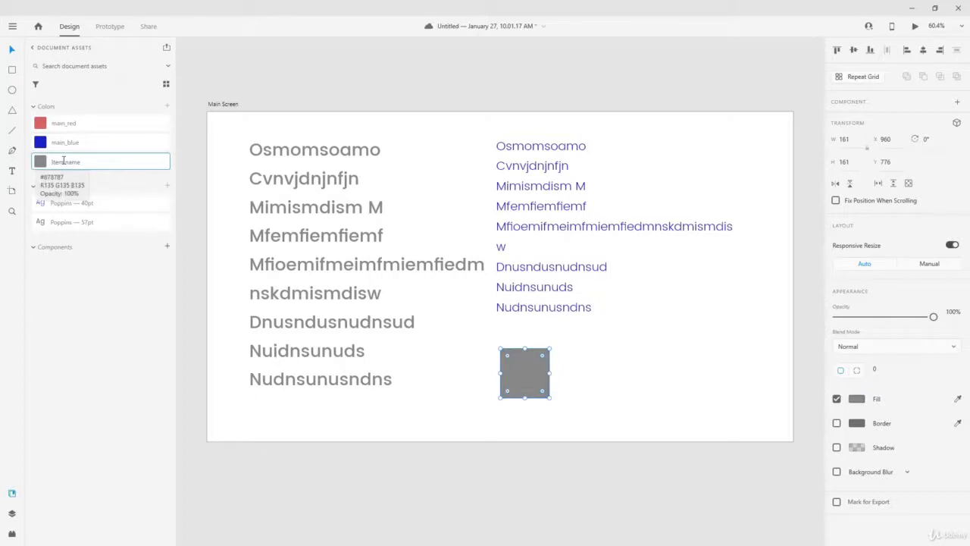
pyautogui.write('main_text')
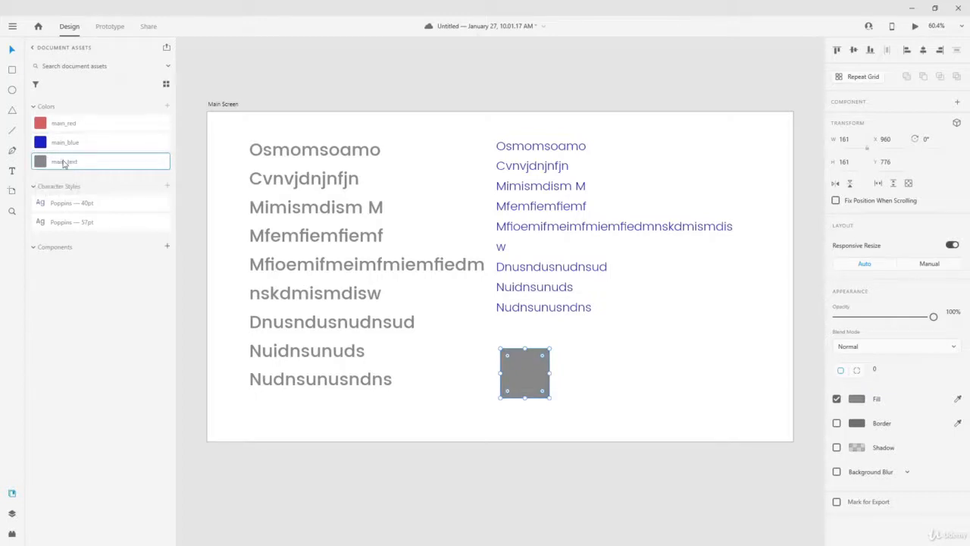
# Apply main_red to the square and align its left edge with the blue text block at X 947
pyautogui.click(77, 122)
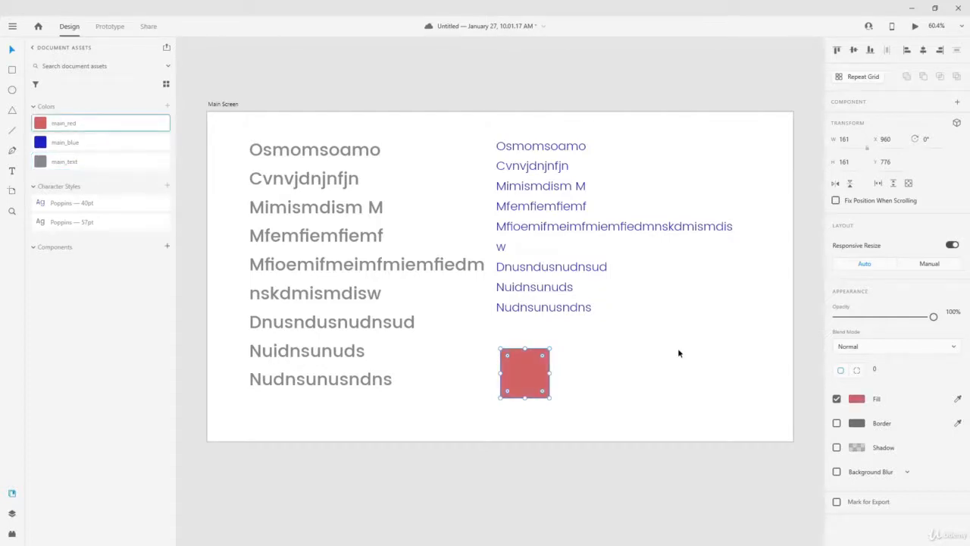
pyautogui.click(678, 347)
pyautogui.click(526, 355)
pyautogui.moveTo(526, 354); pyautogui.dragTo(521, 359)
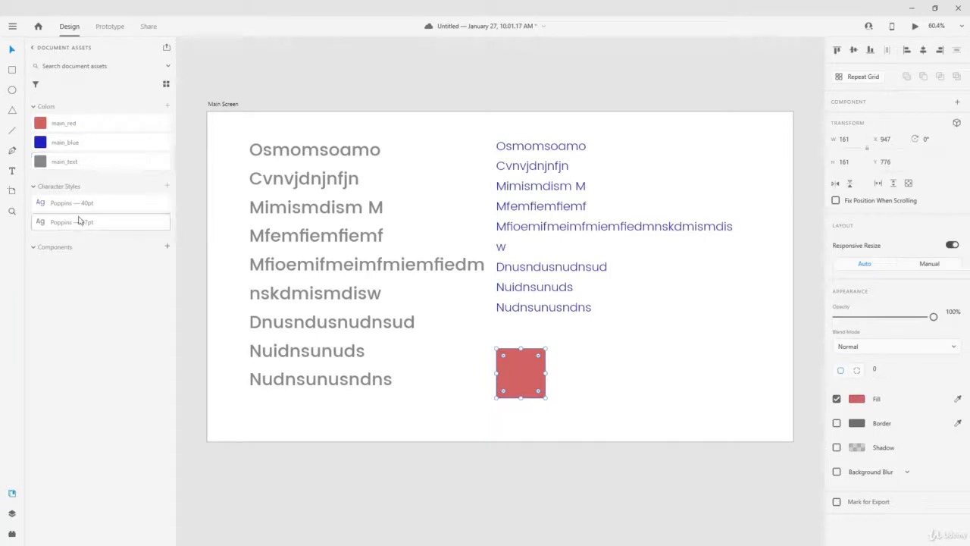
# Enlarge the red square to about 237 by 237 and center a main_blue copy about 123 by 123 inside it
pyautogui.moveTo(87, 141)
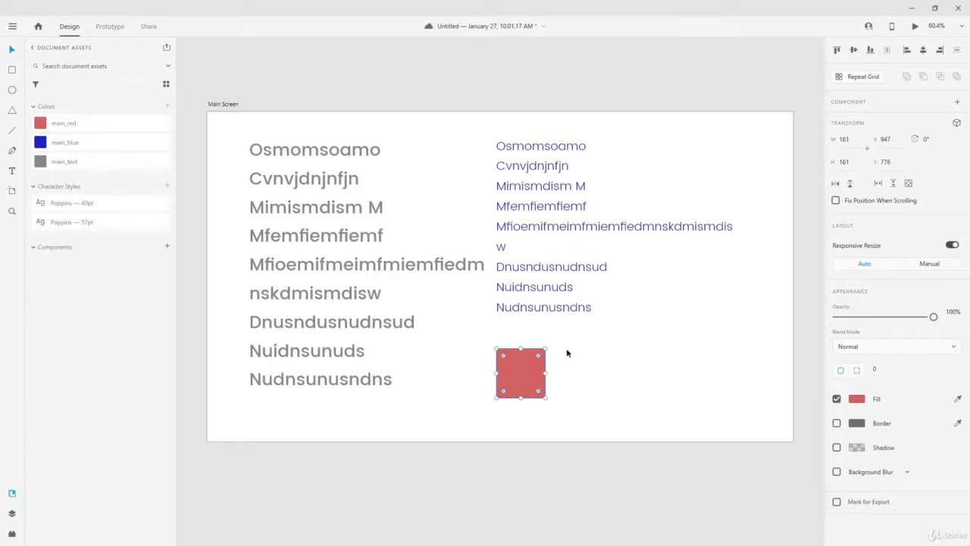
pyautogui.moveTo(545, 348)
pyautogui.mouseDown()
pyautogui.moveTo(580, 325)
pyautogui.moveTo(535, 360)
pyautogui.mouseUp()
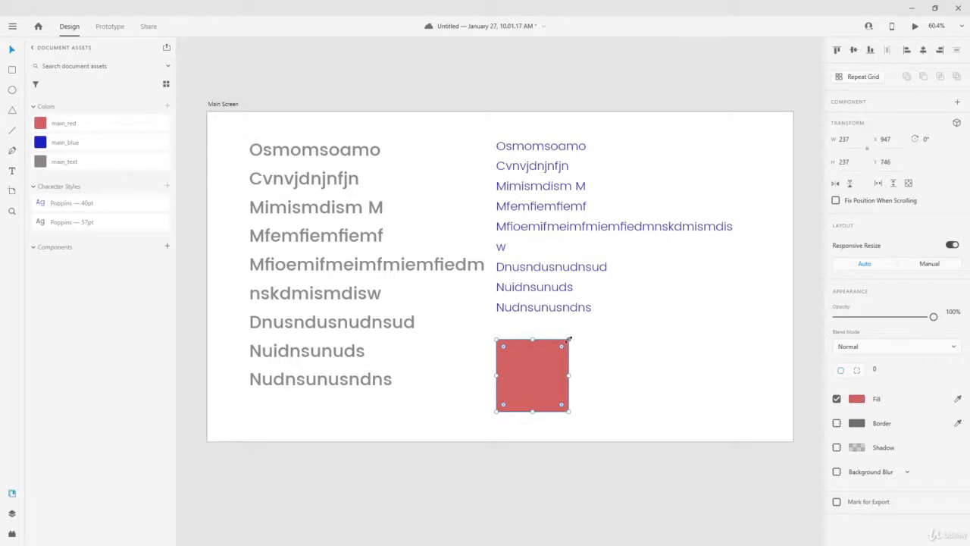
pyautogui.moveTo(568, 339); pyautogui.dragTo(551, 357)
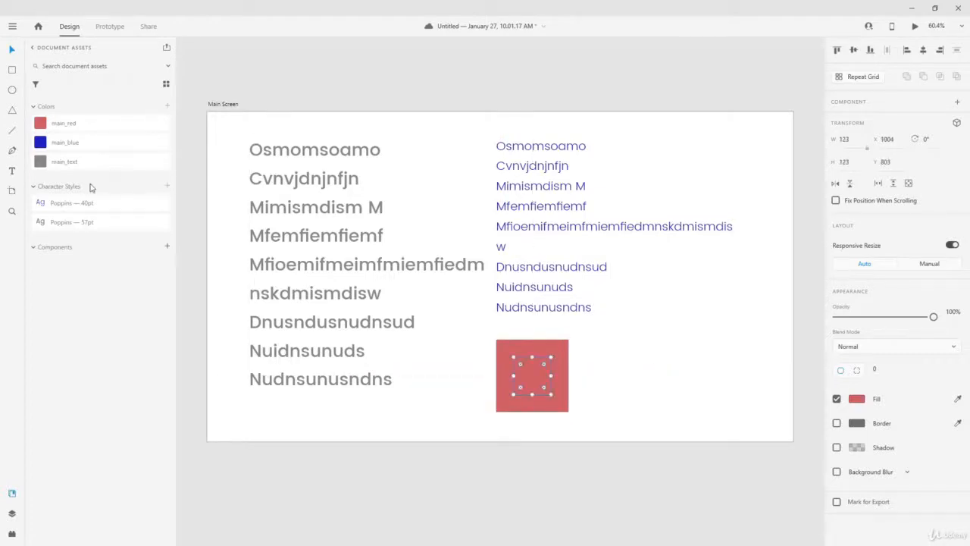
pyautogui.click(74, 143)
# Select the inner blue square and the outer red square together
pyautogui.keyDown('shift'); pyautogui.click(558, 350); pyautogui.keyUp('shift')
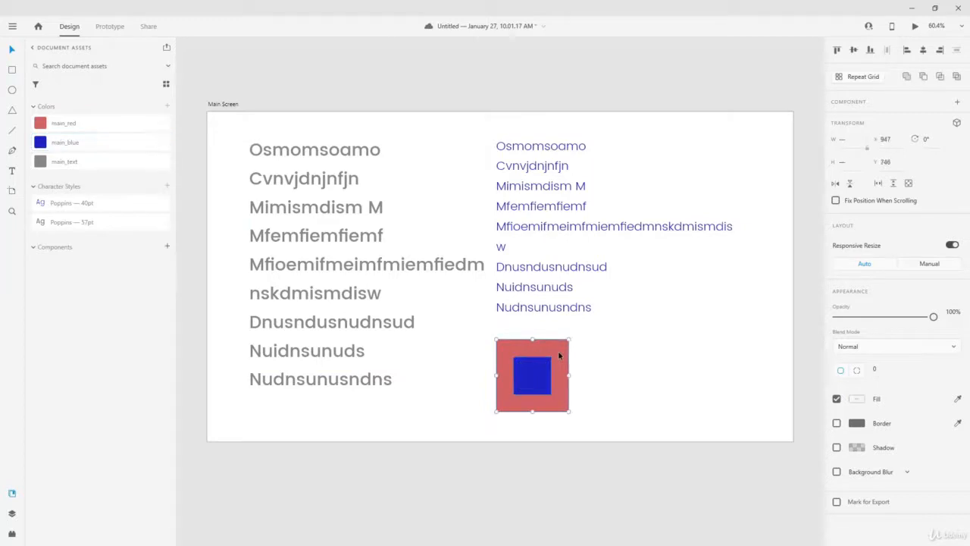
# Try merging the red and blue squares, undo it, and subtract the blue square from the red one instead
pyautogui.click(906, 78)
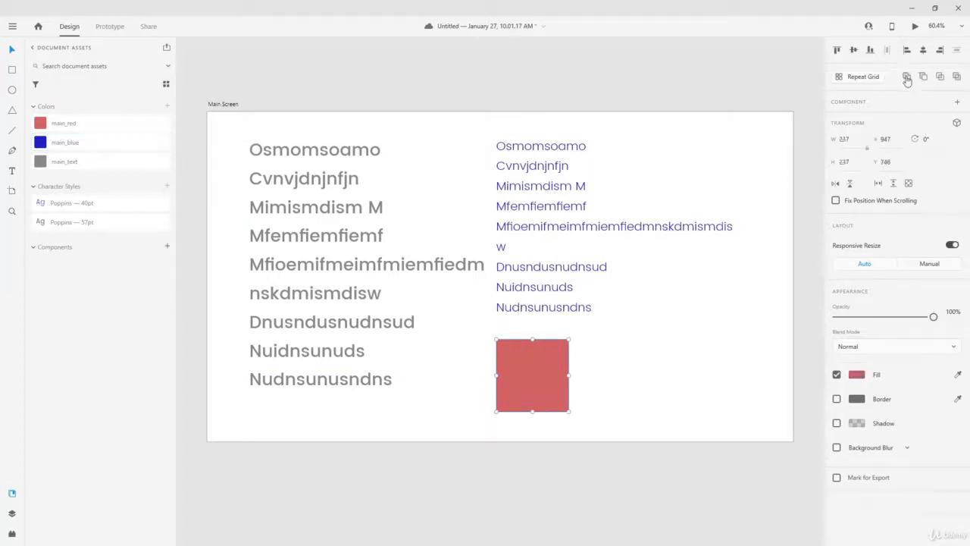
pyautogui.hotkey('ctrl', 'z')
pyautogui.click(922, 76)
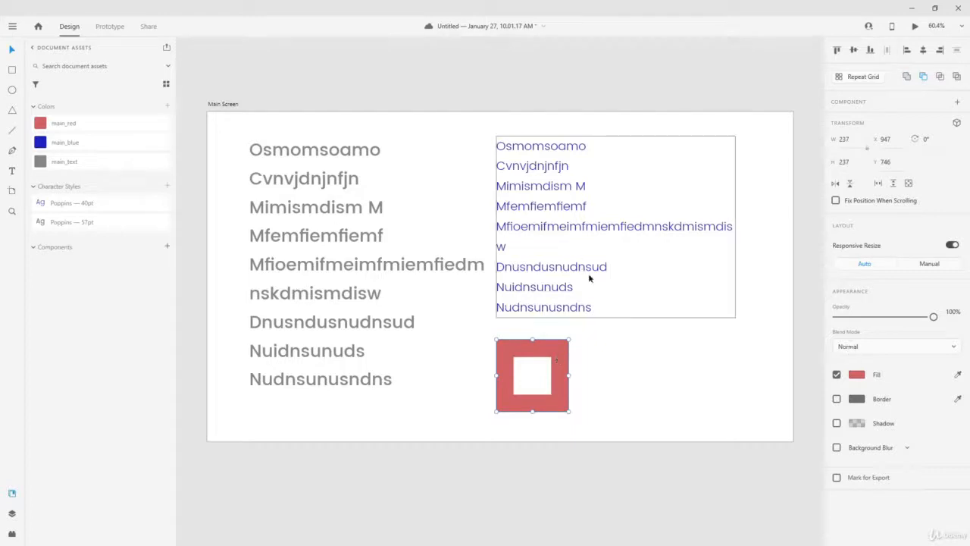
# Round the corners of the outer red square inside the subtracted shape with a radius of 20
pyautogui.click(597, 362)
pyautogui.click(566, 359)
pyautogui.doubleClick(568, 359)
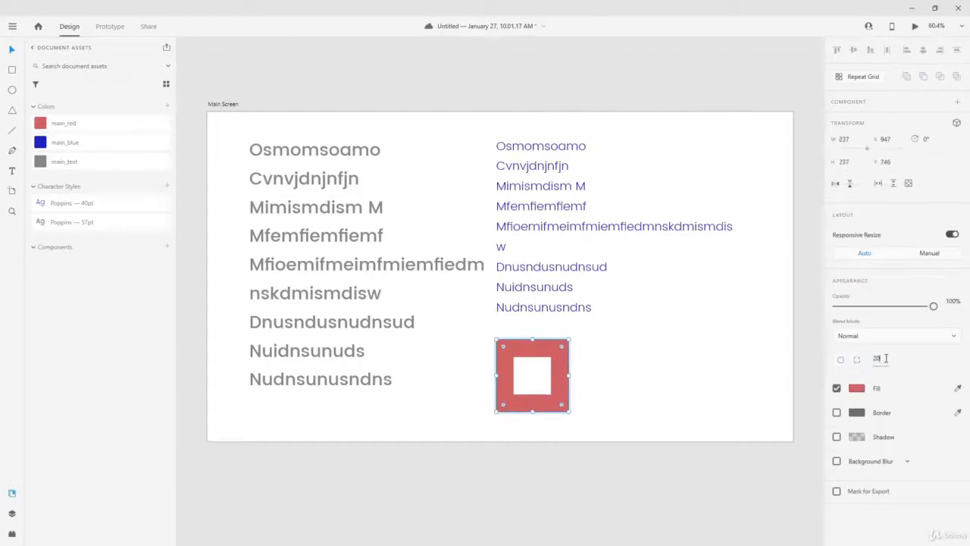
pyautogui.press('Return')
pyautogui.click(592, 350)
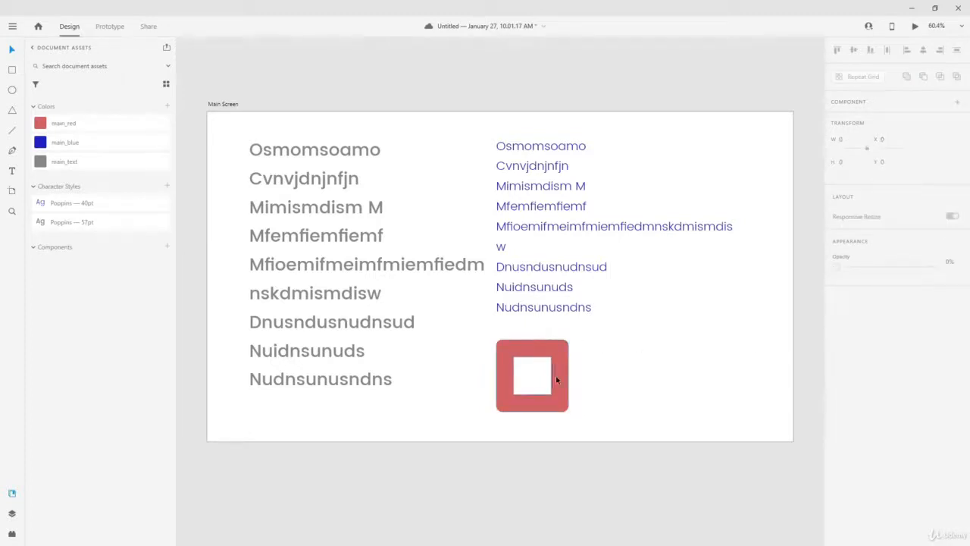
# Rename the subtracted shape's layer to logo and turn the shape into a component
pyautogui.click(564, 354)
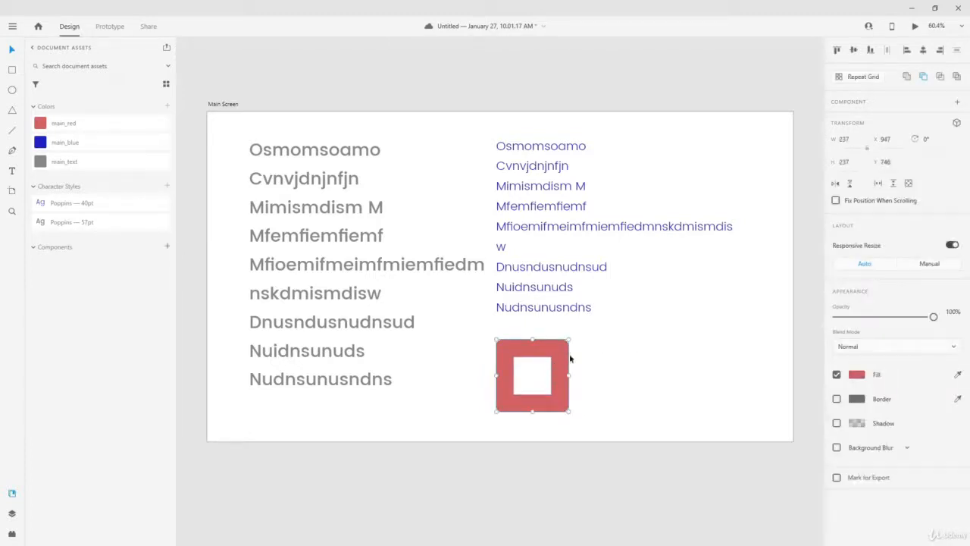
pyautogui.click(11, 513)
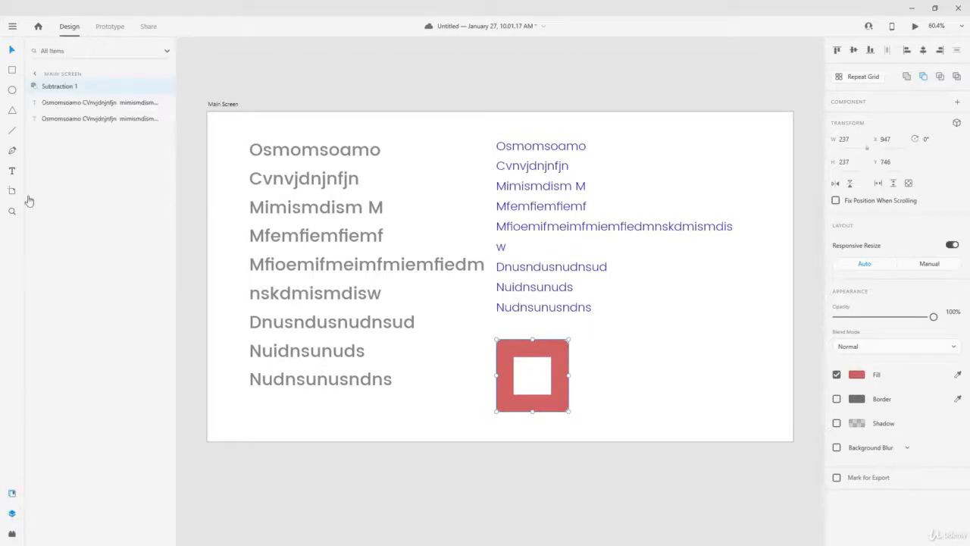
pyautogui.doubleClick(51, 87)
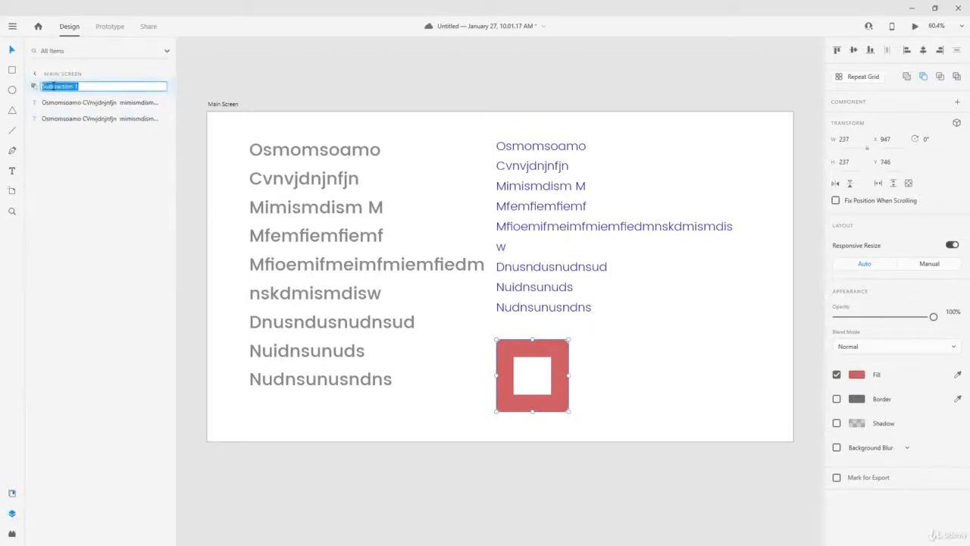
pyautogui.write('logo')
pyautogui.press('Return')
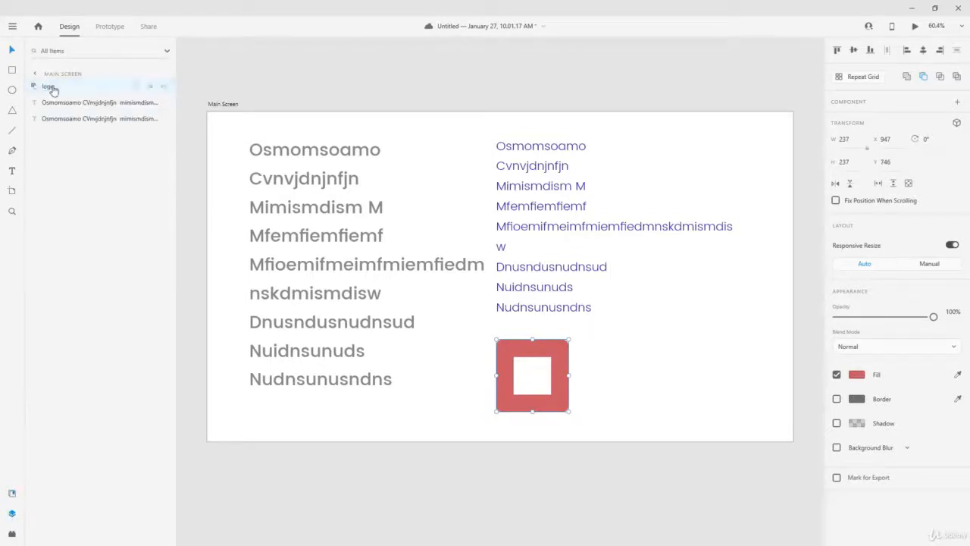
pyautogui.click(11, 492)
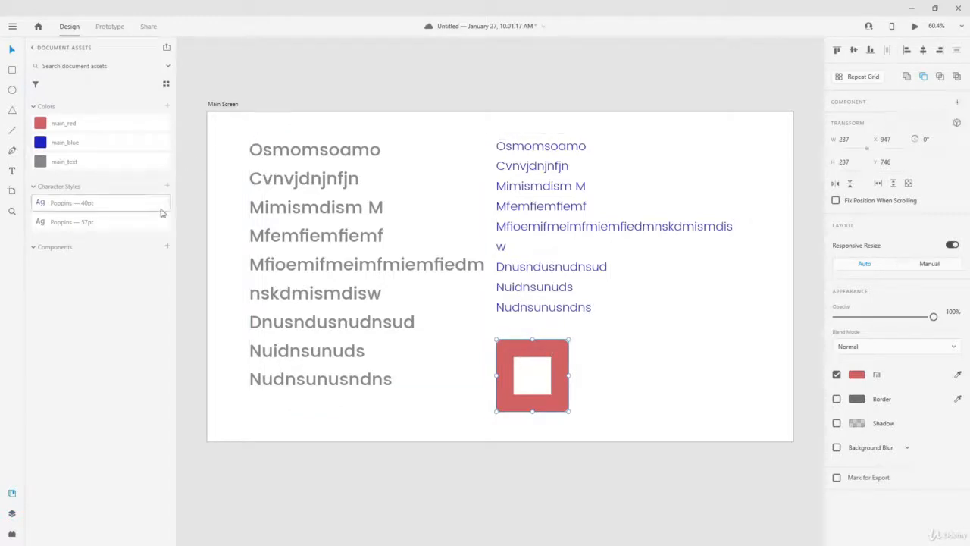
pyautogui.click(168, 250)
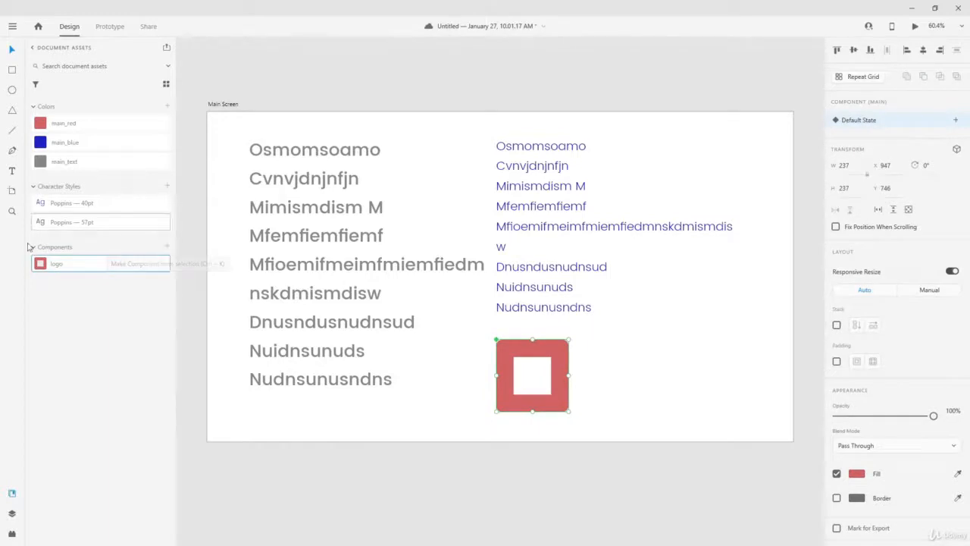
# Add a second Web 1920 artboard beside Main Screen
pyautogui.click(219, 103)
pyautogui.scroll(-3, 187, 110)
pyautogui.scroll(-1, 187, 110)
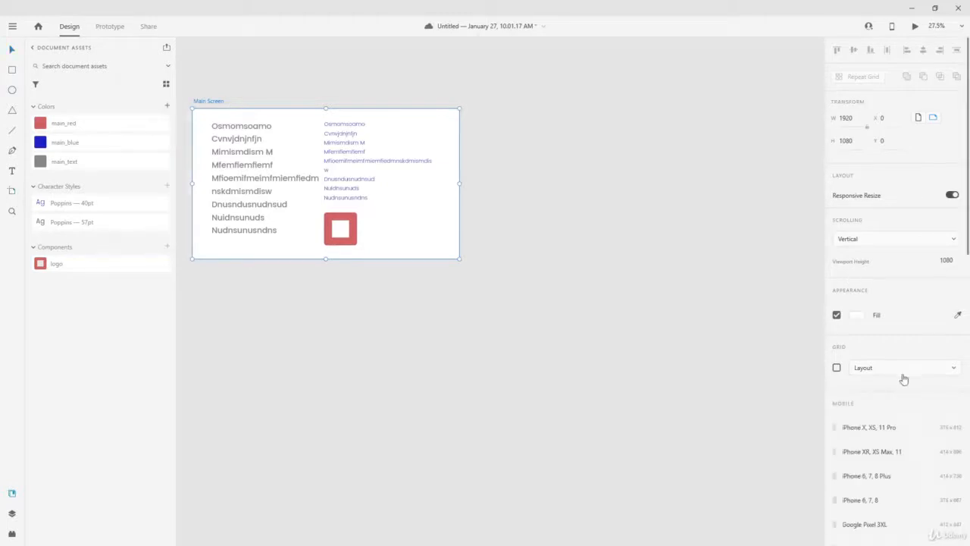
pyautogui.scroll(-8, 903, 379)
pyautogui.click(877, 372)
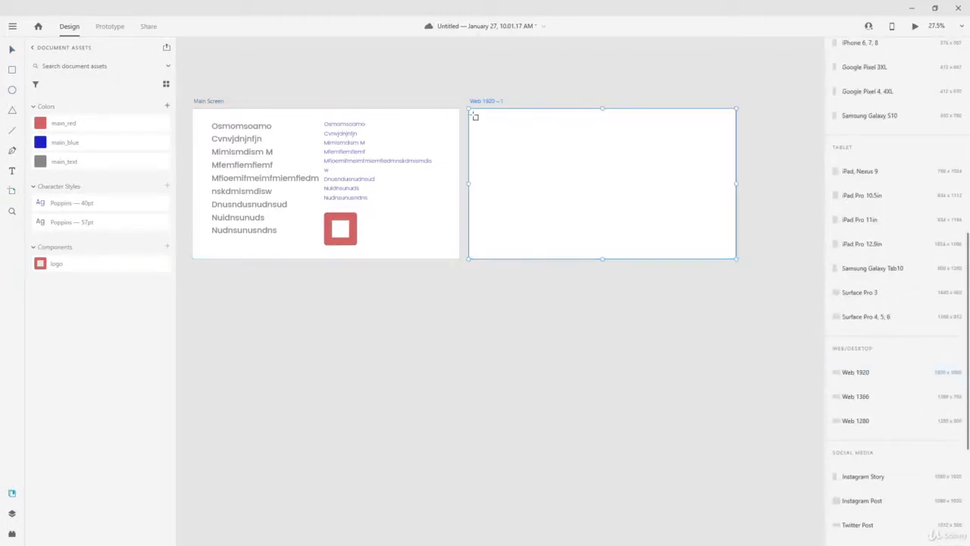
# Place an instance of the logo component on the new artboard and inspect its corner marker up close
pyautogui.click(9, 49)
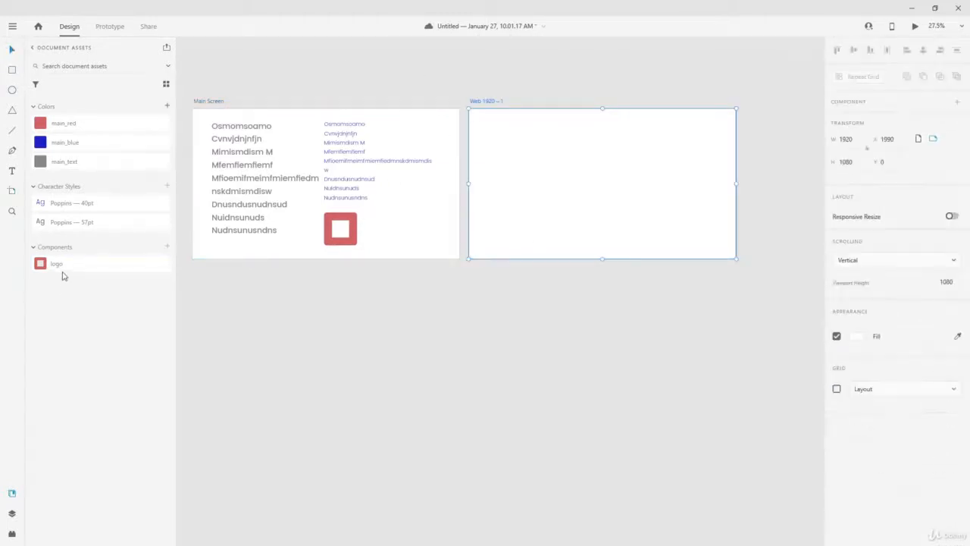
pyautogui.moveTo(63, 273); pyautogui.dragTo(541, 184)
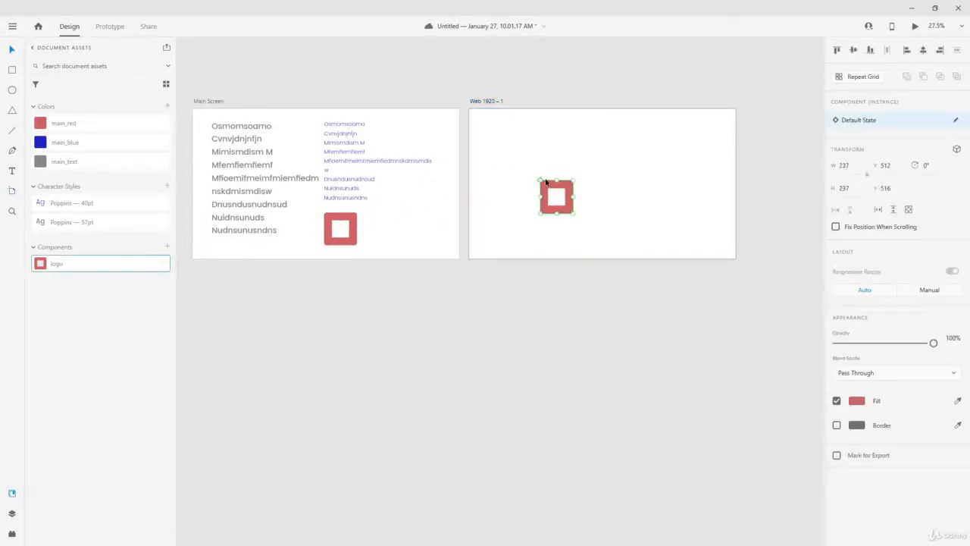
pyautogui.scroll(5, 545, 180)
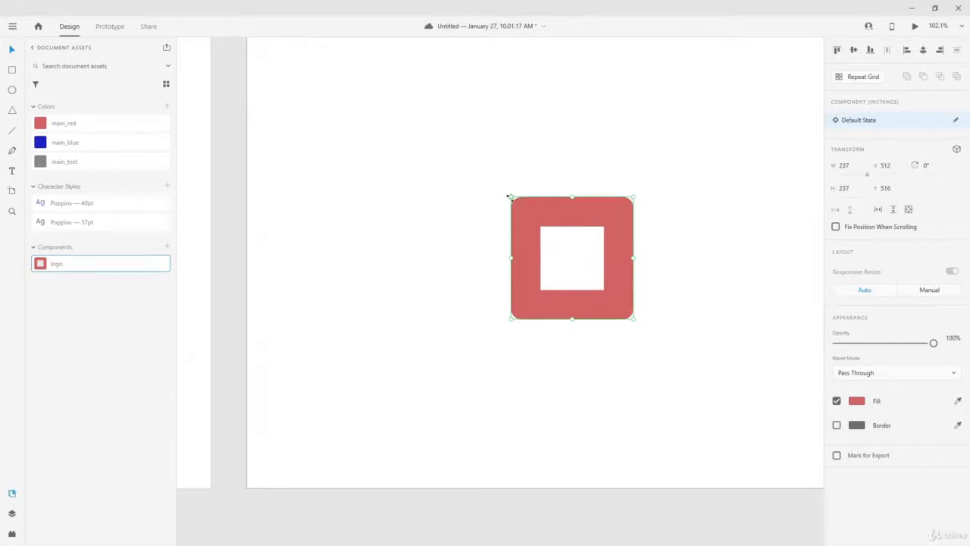
pyautogui.scroll(6, 509, 196)
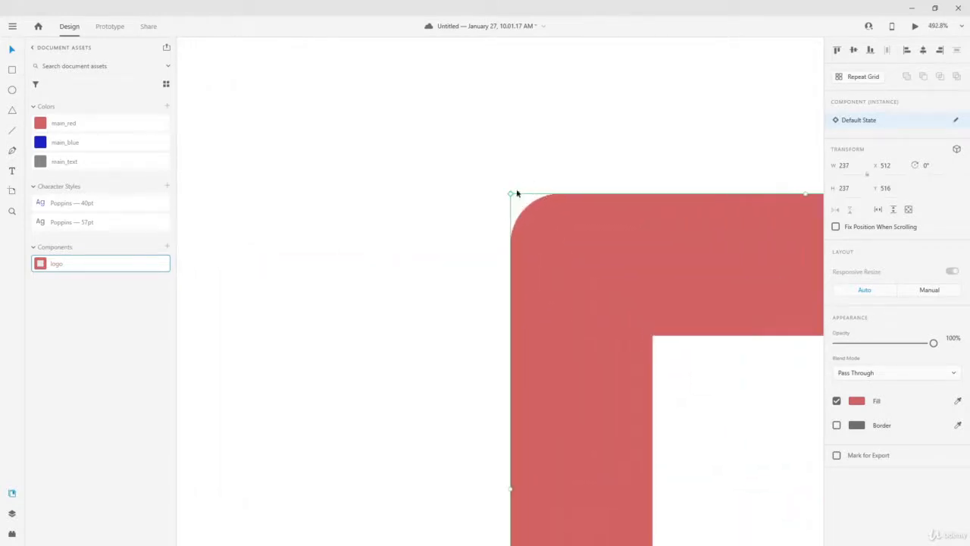
pyautogui.scroll(-11, 556, 225)
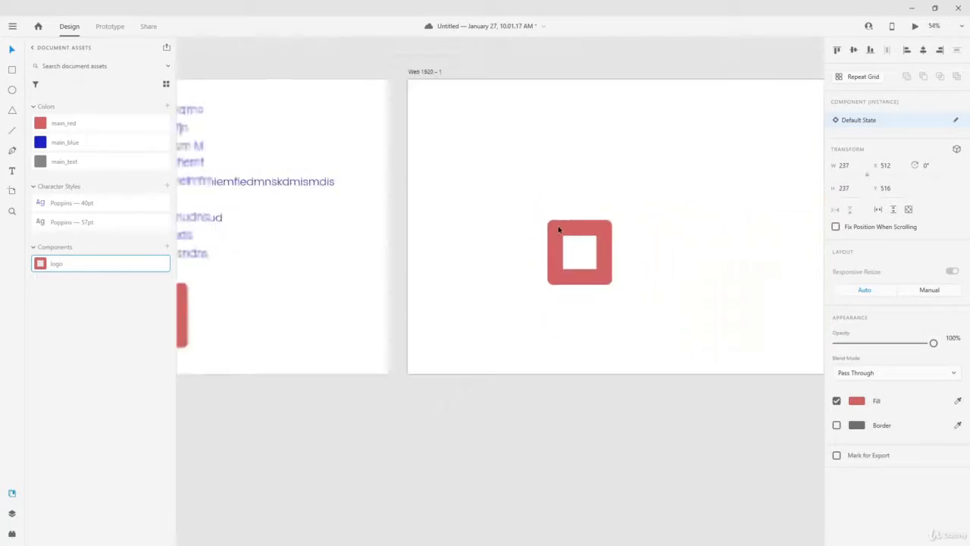
# Move the logo instance next to the main logo on Main Screen and delete the emptied Web 1920 artboard
pyautogui.click(367, 275)
pyautogui.scroll(2, 323, 262)
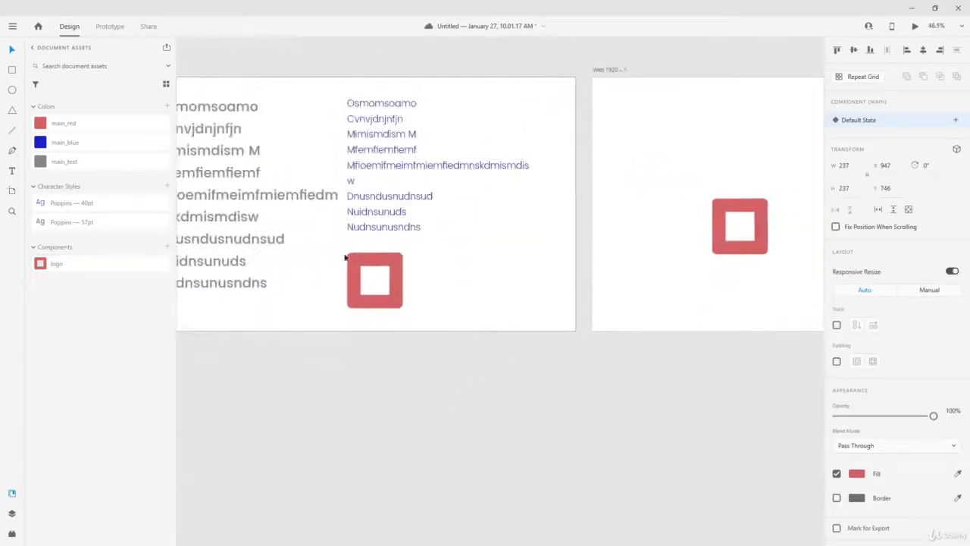
pyautogui.moveTo(728, 206); pyautogui.dragTo(427, 262)
pyautogui.scroll(-2, 428, 262)
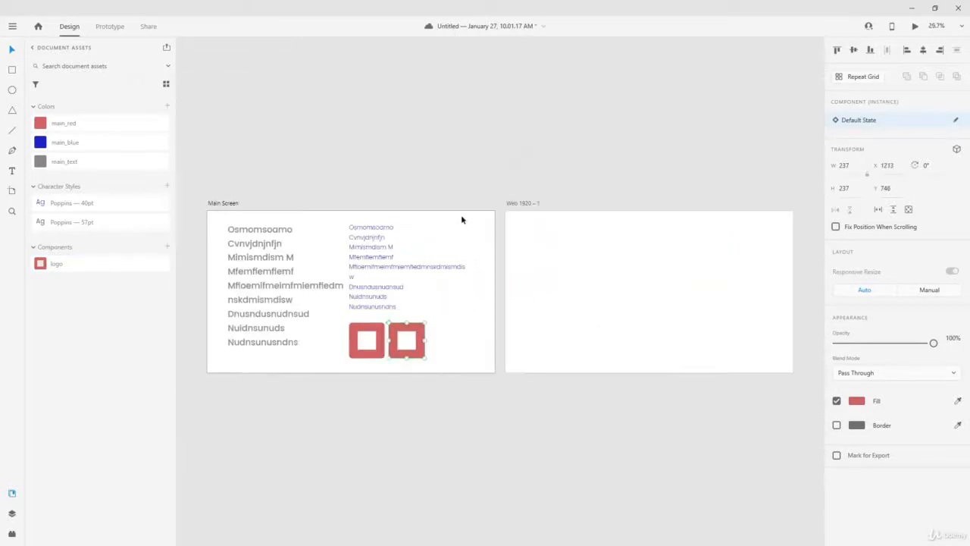
pyautogui.click(533, 203)
pyautogui.press('Delete')
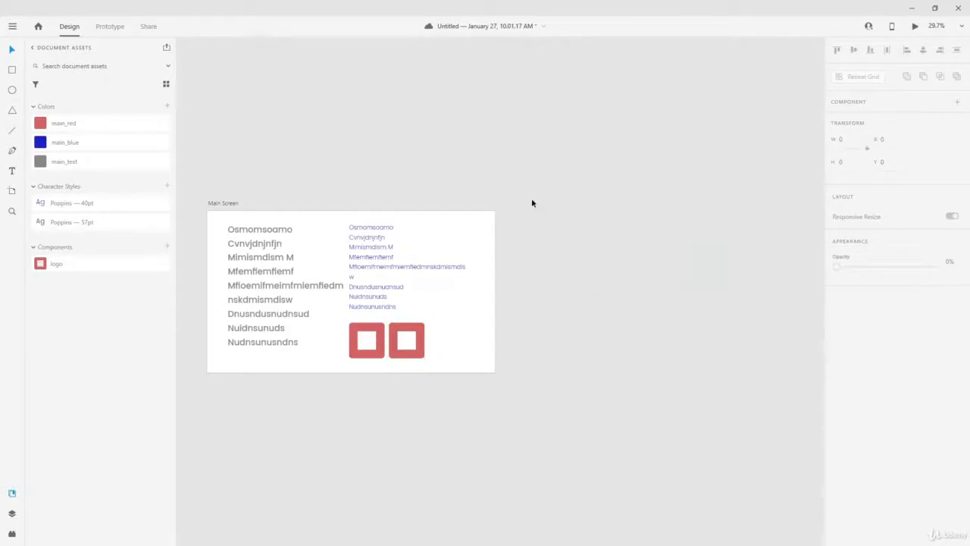
# Compare the corner markers of the main logo component and its instance
pyautogui.hotkey('ctrl', '0')
pyautogui.scroll(5, 573, 379)
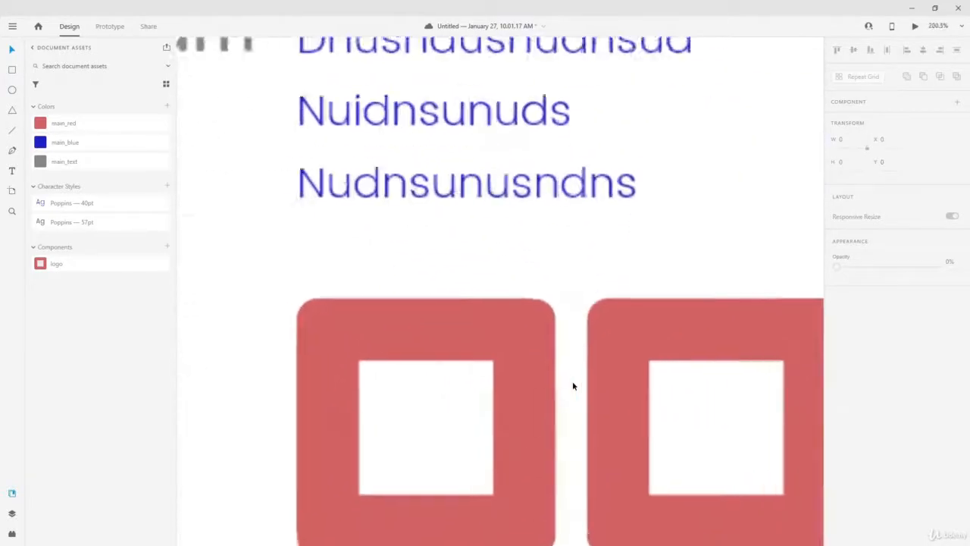
pyautogui.scroll(1, 572, 382)
pyautogui.moveTo(492, 281); pyautogui.dragTo(427, 128)
pyautogui.click(351, 155)
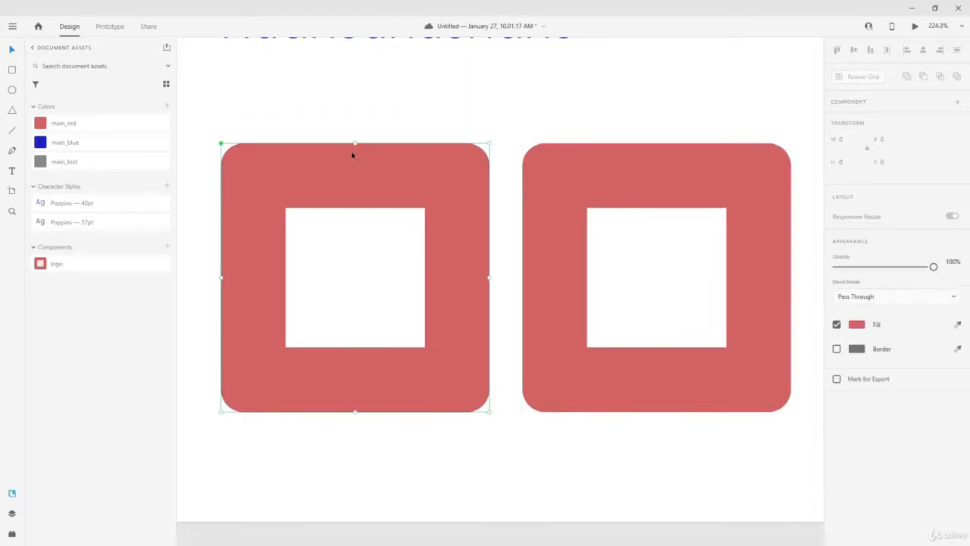
pyautogui.click(541, 155)
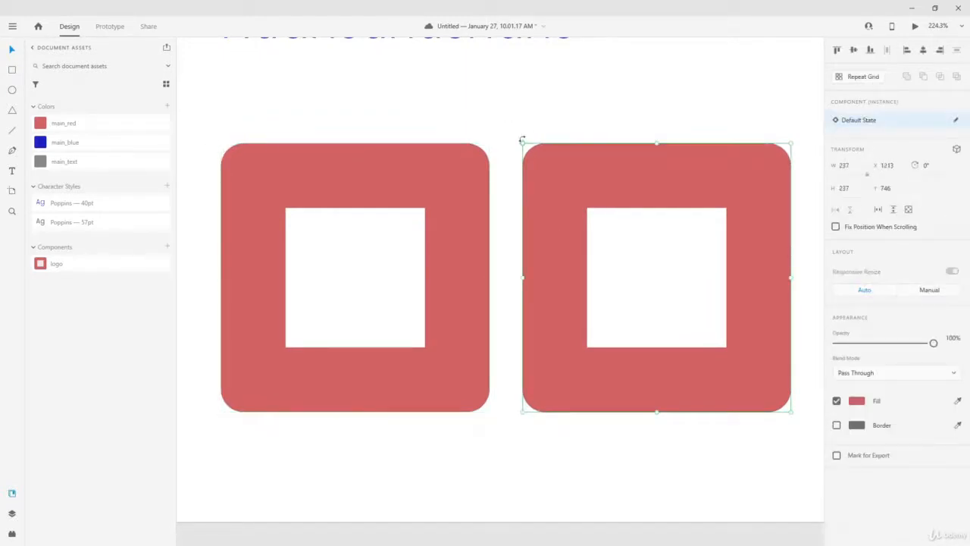
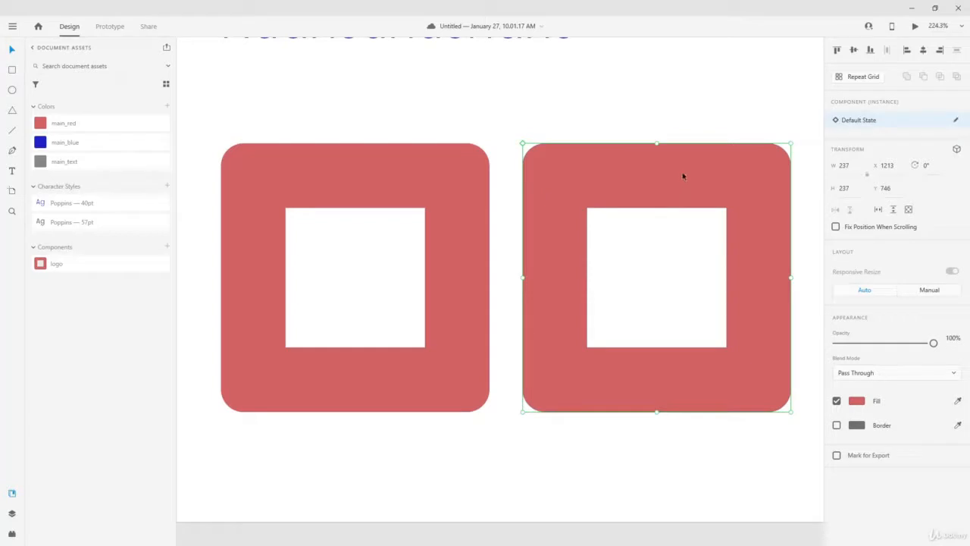
# Reduce the outer corner radius of the logo instance first to 10 and finally to 0
pyautogui.hotkey('ctrl', 'shift', 'k')
pyautogui.doubleClick(738, 178)
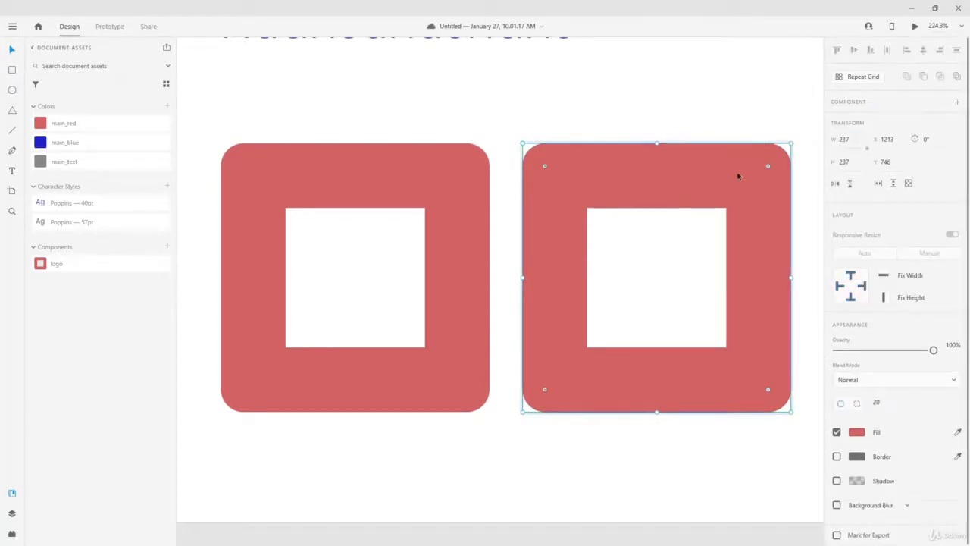
pyautogui.click(882, 407)
pyautogui.write('10')
pyautogui.press('Return')
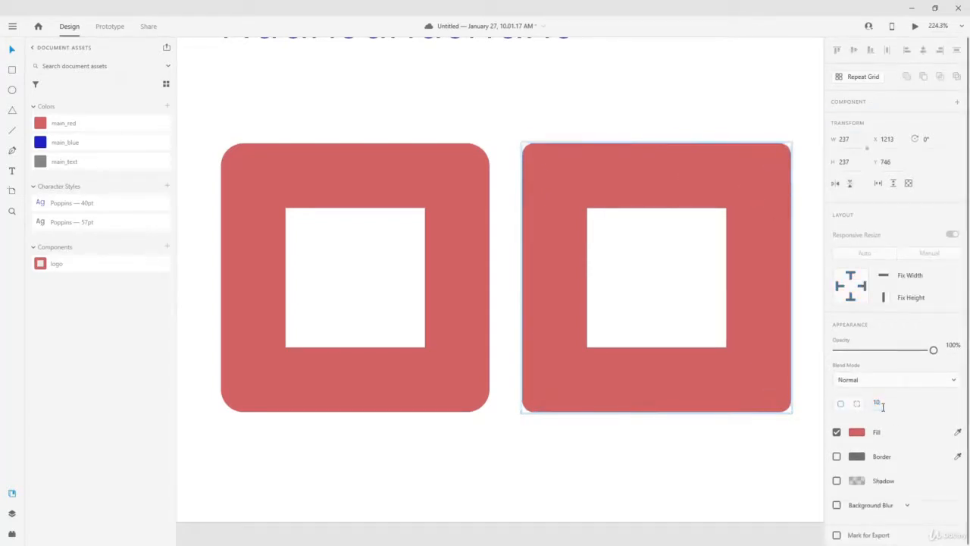
pyautogui.write('0')
# Set the main logo component's outer corner radius to 50 and fill its shape with the main_text color
pyautogui.click(355, 182)
pyautogui.doubleClick(394, 175)
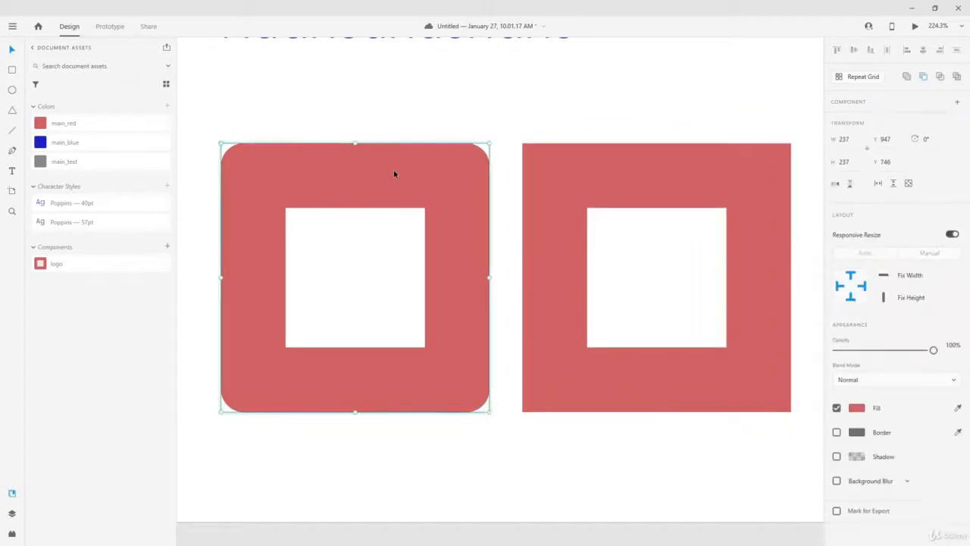
pyautogui.doubleClick(395, 177)
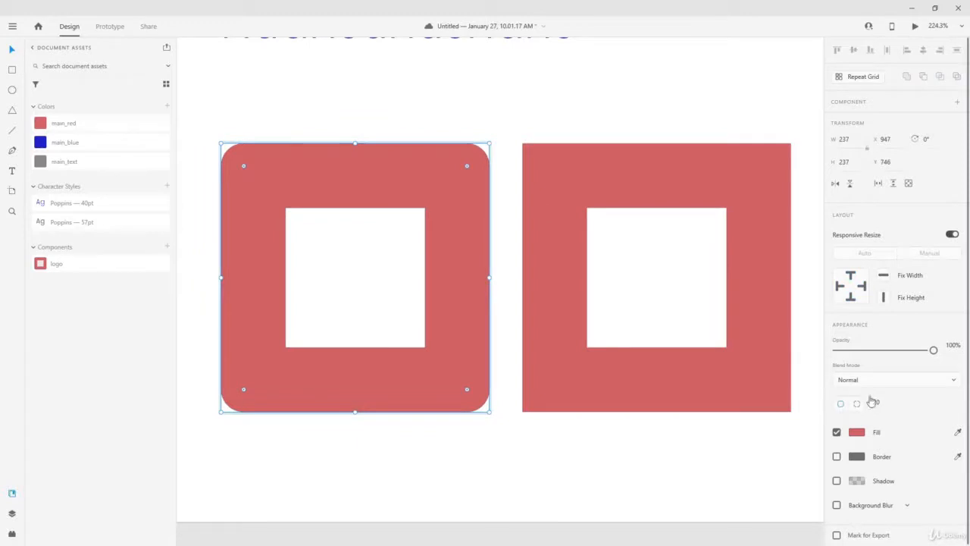
pyautogui.write('50')
pyautogui.press('Return')
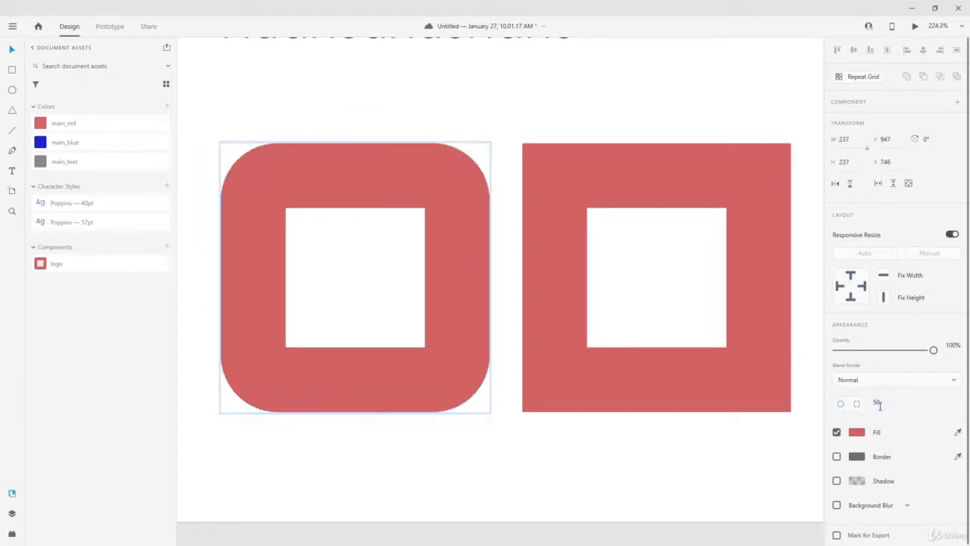
pyautogui.click(366, 155)
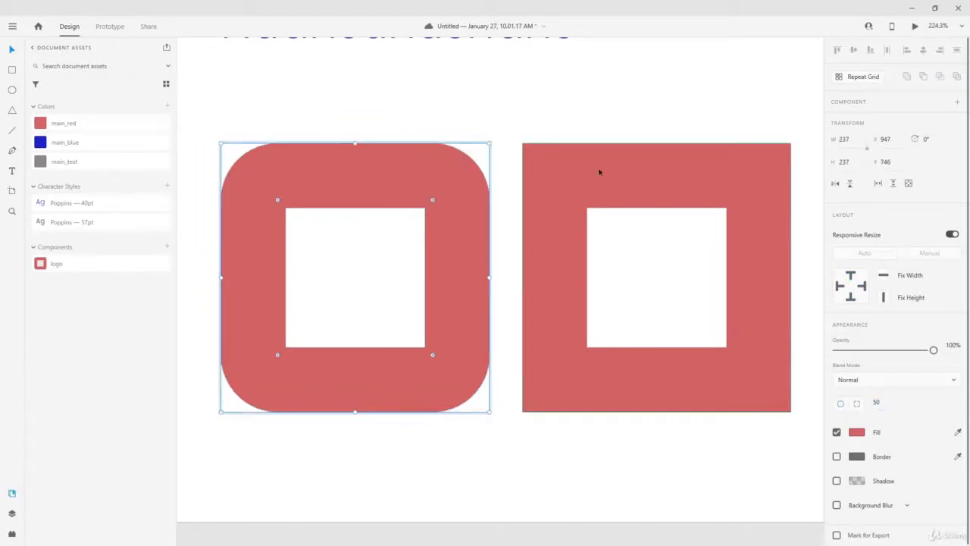
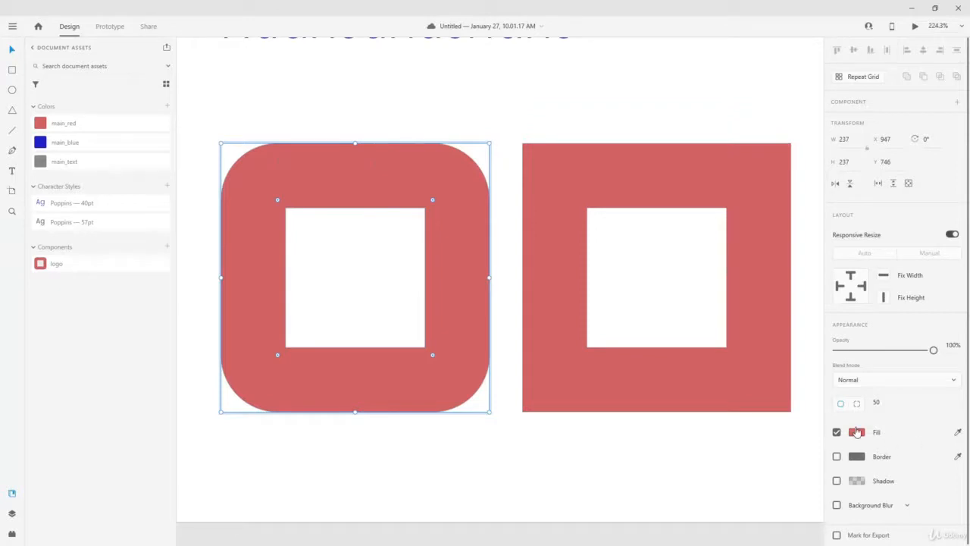
pyautogui.click(94, 166)
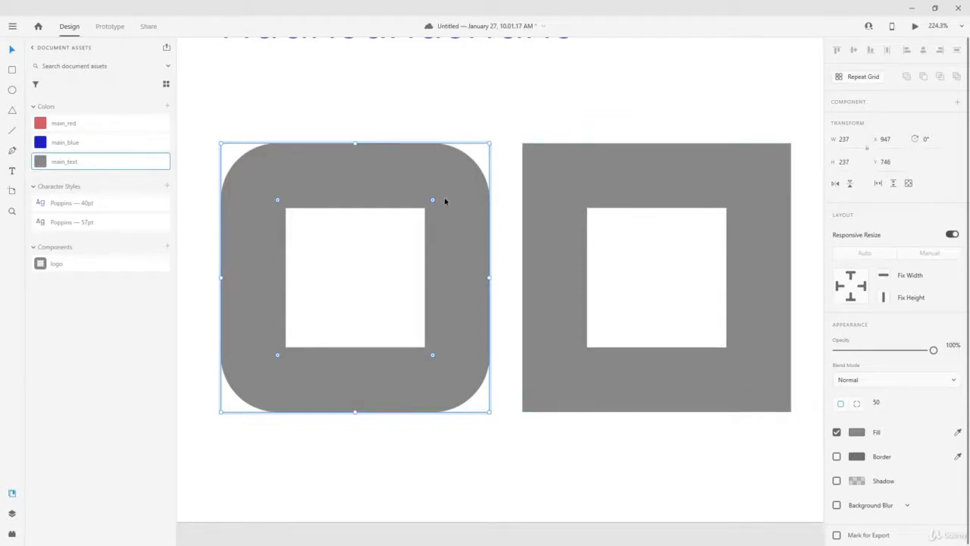
# Duplicate the square-cornered logo instance and place the copy beside it with the same spacing as the first two logos
pyautogui.scroll(-3, 424, 210)
pyautogui.moveTo(510, 186); pyautogui.dragTo(690, 190)
pyautogui.scroll(-2, 507, 182)
pyautogui.scroll(2, 661, 160)
pyautogui.scroll(2, 659, 159)
# Check which of the three logos is the main component and which are instances
pyautogui.click(481, 192)
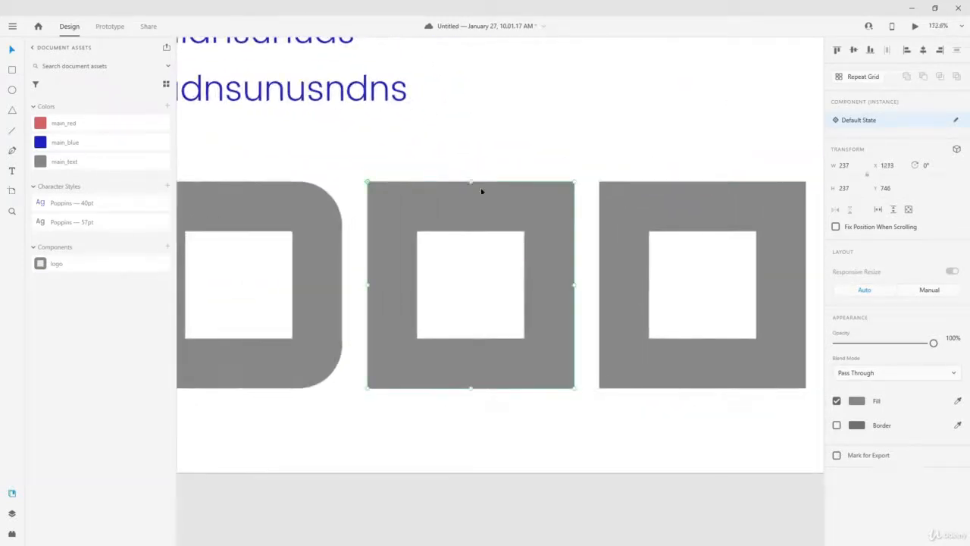
pyautogui.click(684, 200)
pyautogui.scroll(-2, 485, 192)
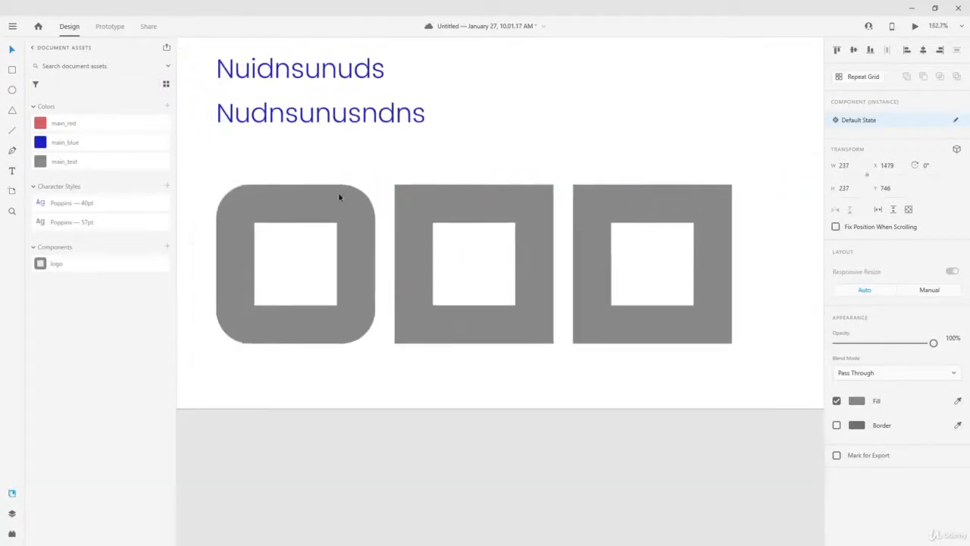
pyautogui.click(340, 195)
pyautogui.click(493, 195)
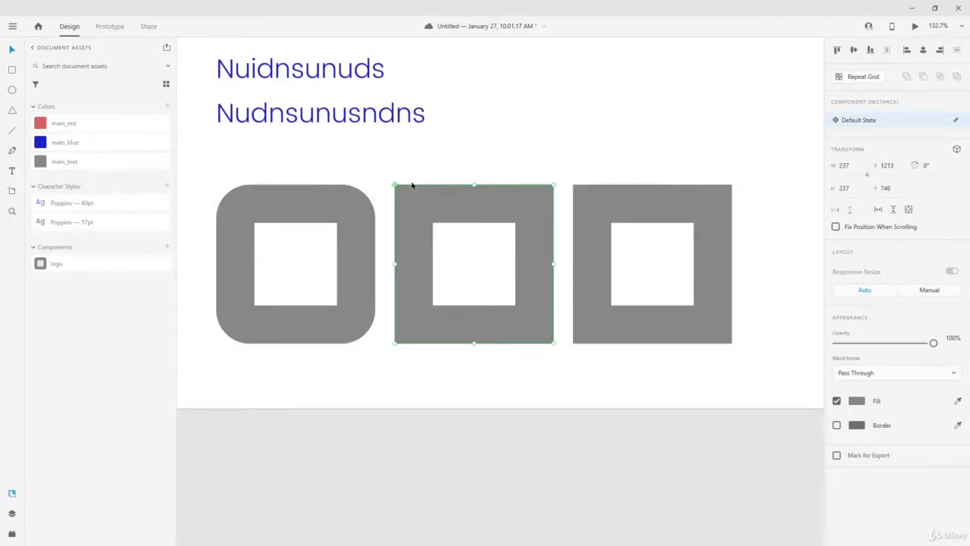
# Fill the third logo's outer shape with main_blue and the main logo component with main_red
pyautogui.click(721, 220)
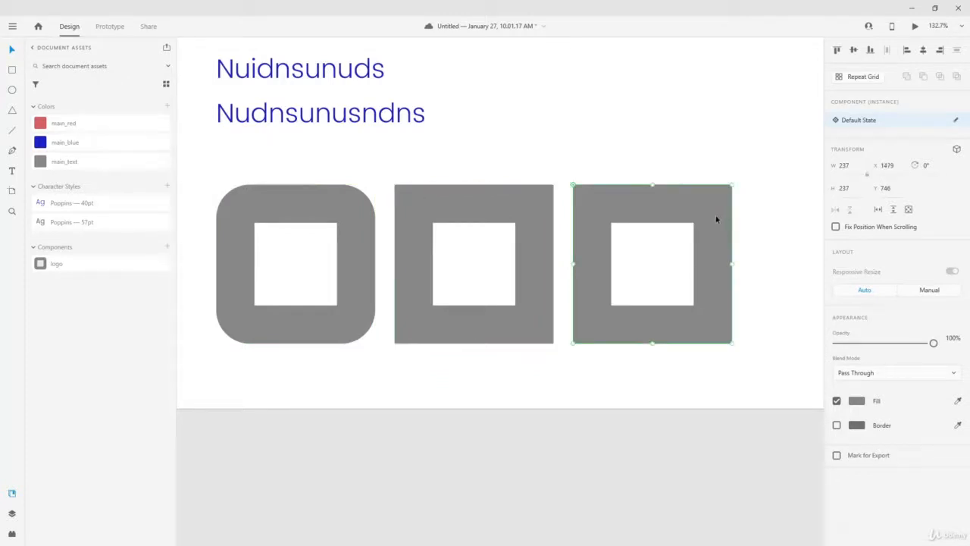
pyautogui.hotkey('ctrl', 'shift', 'g')
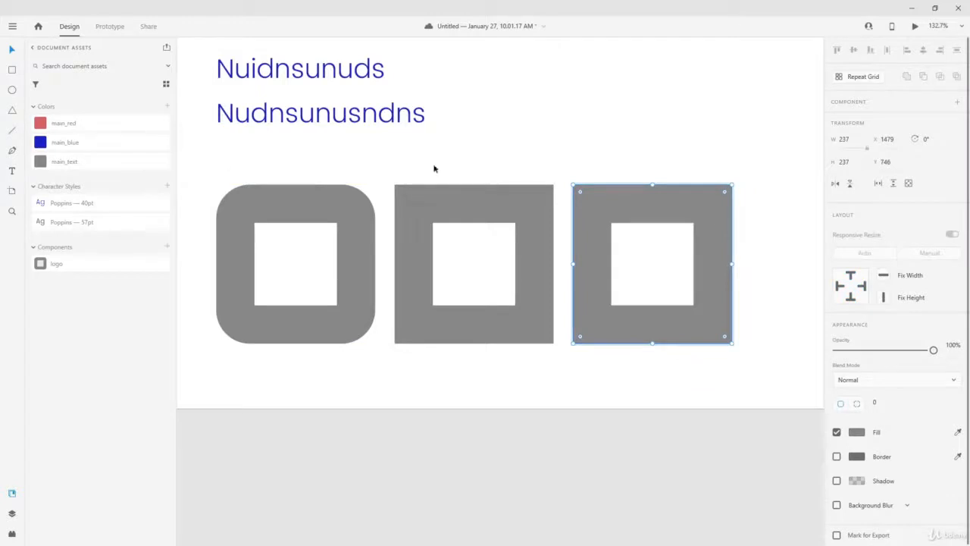
pyautogui.click(82, 146)
pyautogui.click(274, 201)
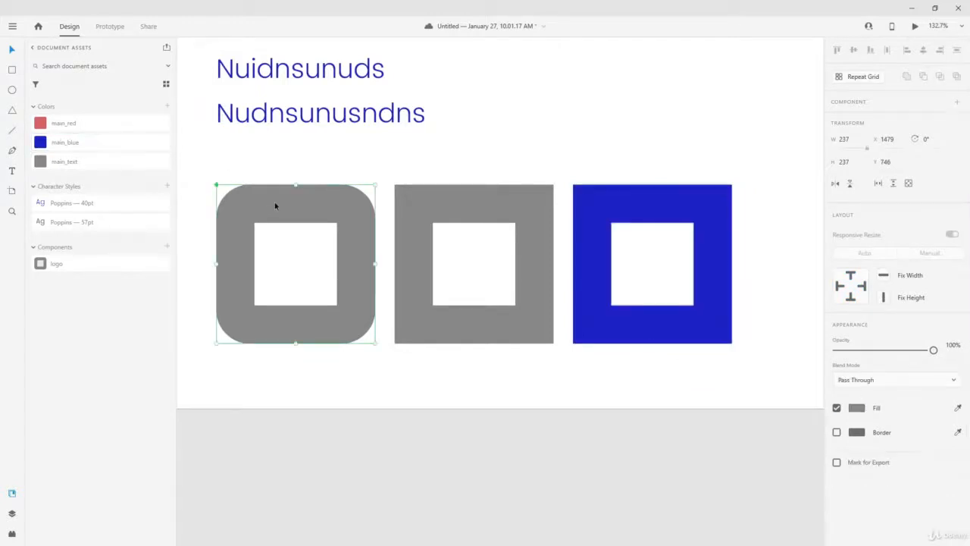
pyautogui.click(83, 124)
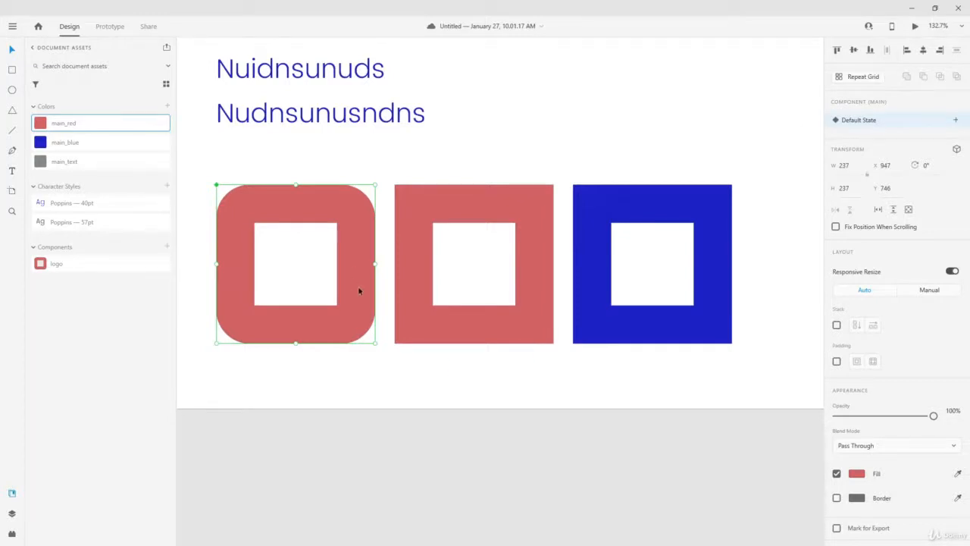
# Add a Hover State to the main logo component and name it "hover"
pyautogui.click(956, 121)
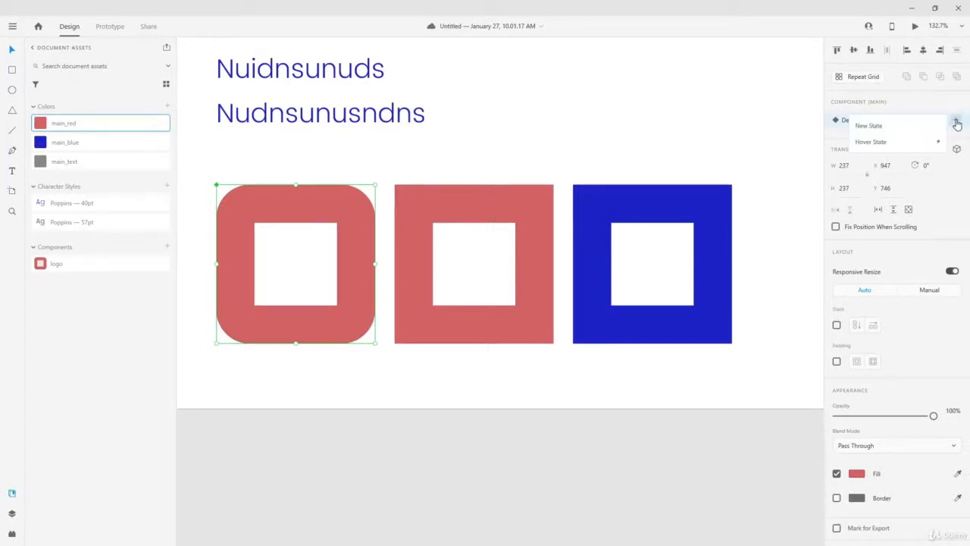
pyautogui.click(886, 143)
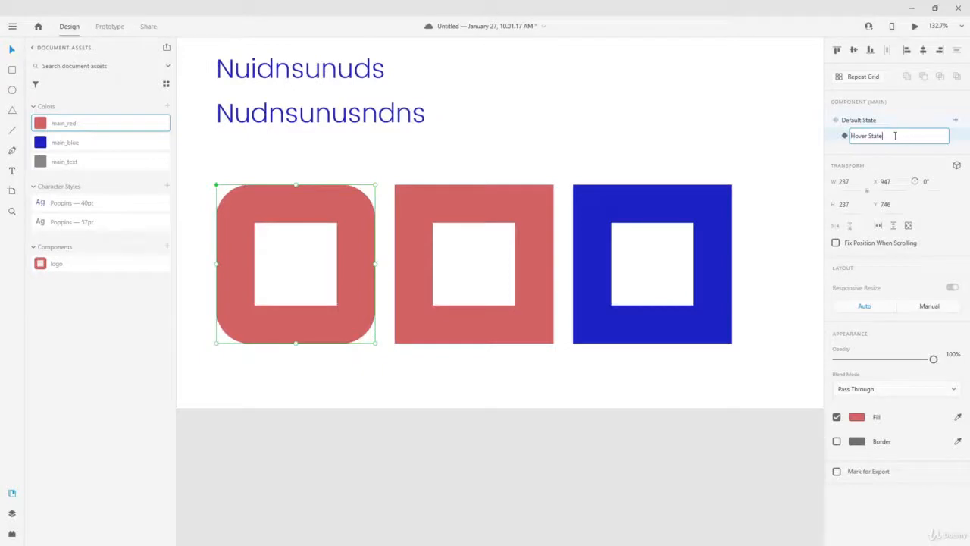
pyautogui.doubleClick(895, 136)
pyautogui.hotkey('ctrl', 'a')
pyautogui.write('h')
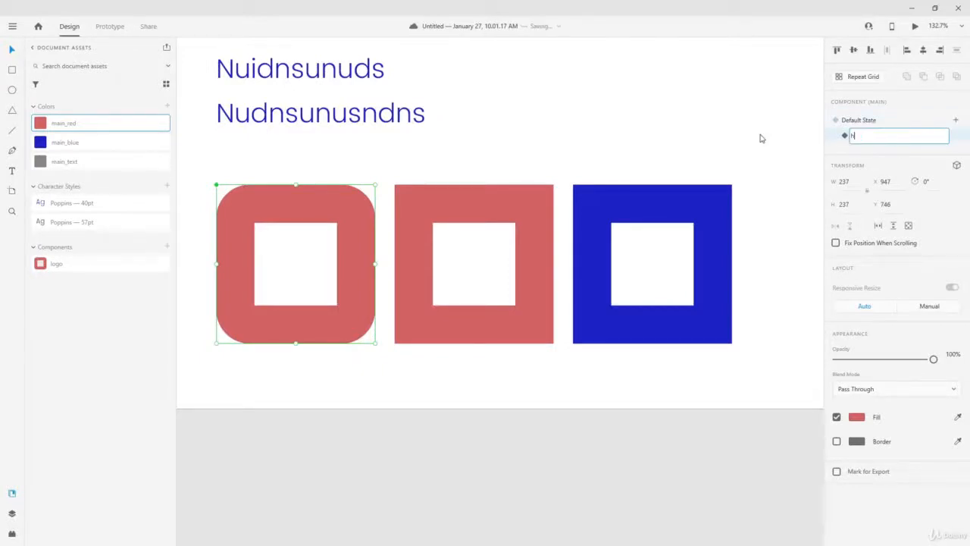
pyautogui.press('Return')
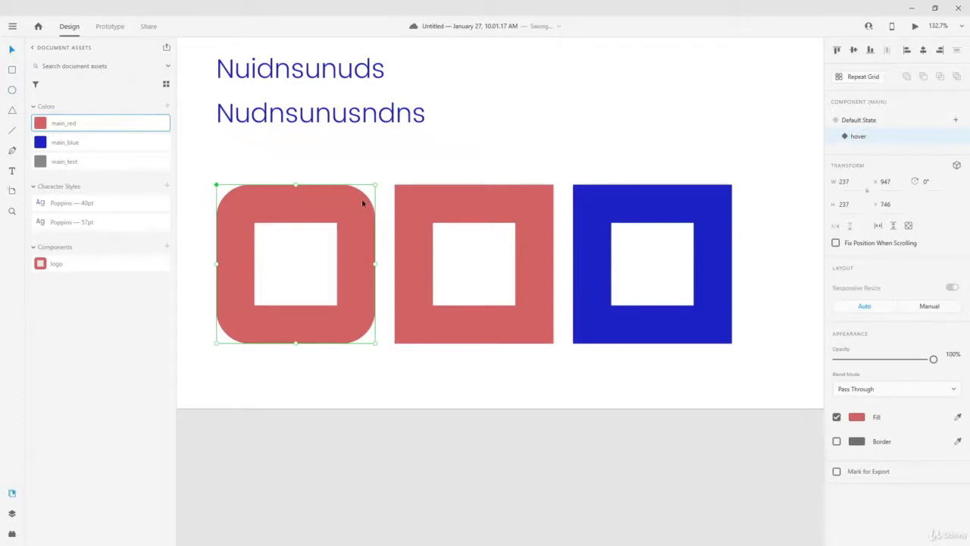
# Give the logo shape in the hover state a shadow with X 20, Y 20 and blur 20
pyautogui.click(836, 441)
pyautogui.click(837, 441)
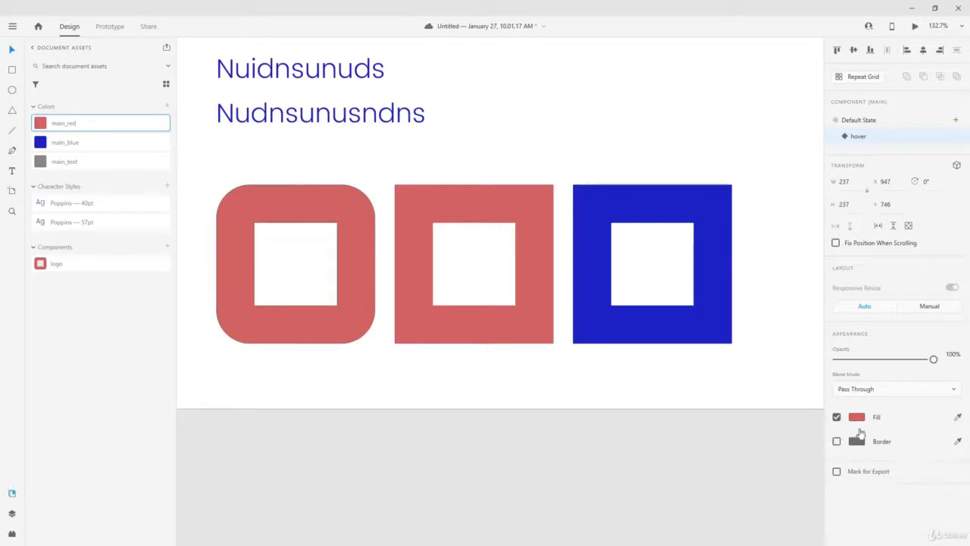
pyautogui.doubleClick(359, 208)
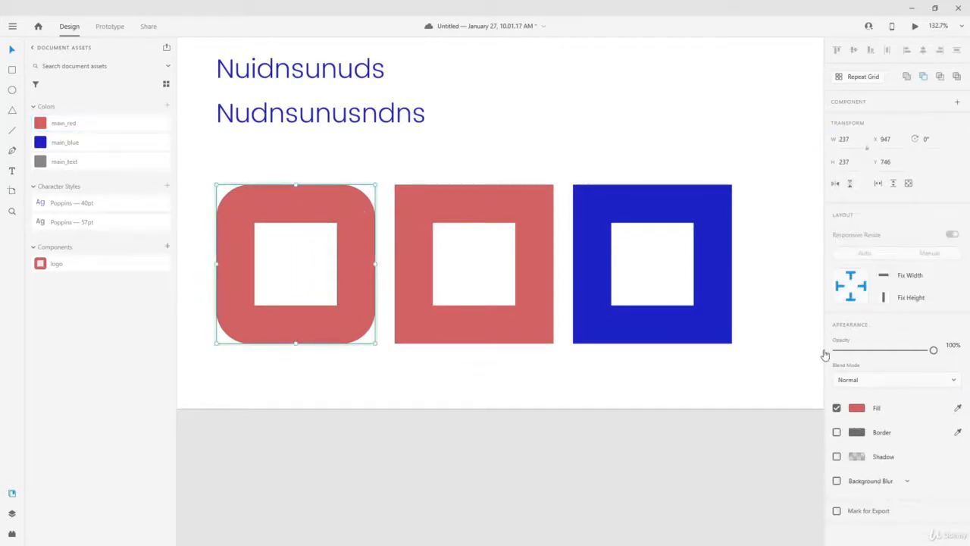
pyautogui.click(837, 456)
pyautogui.click(858, 477)
pyautogui.doubleClick(858, 476)
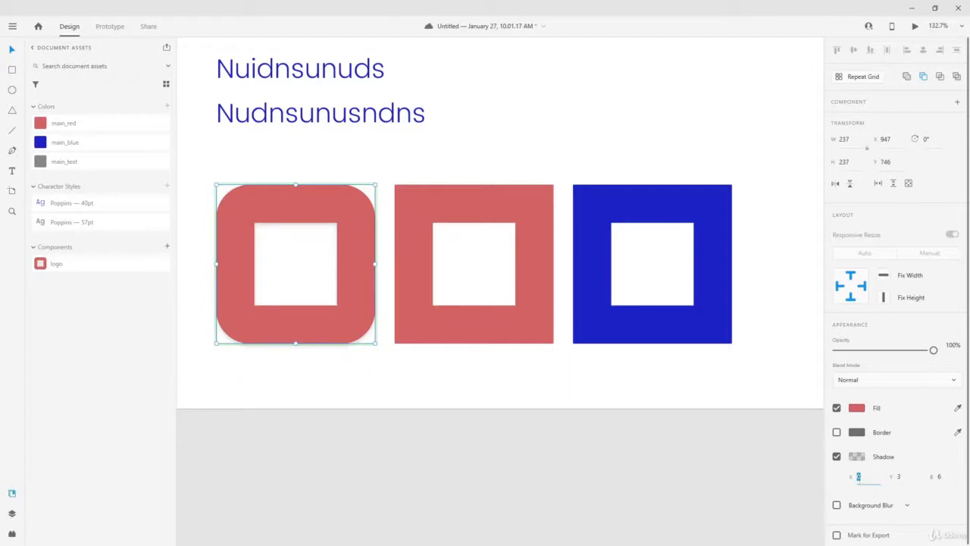
pyautogui.press('Tab')
pyautogui.write('20')
pyautogui.press('Tab')
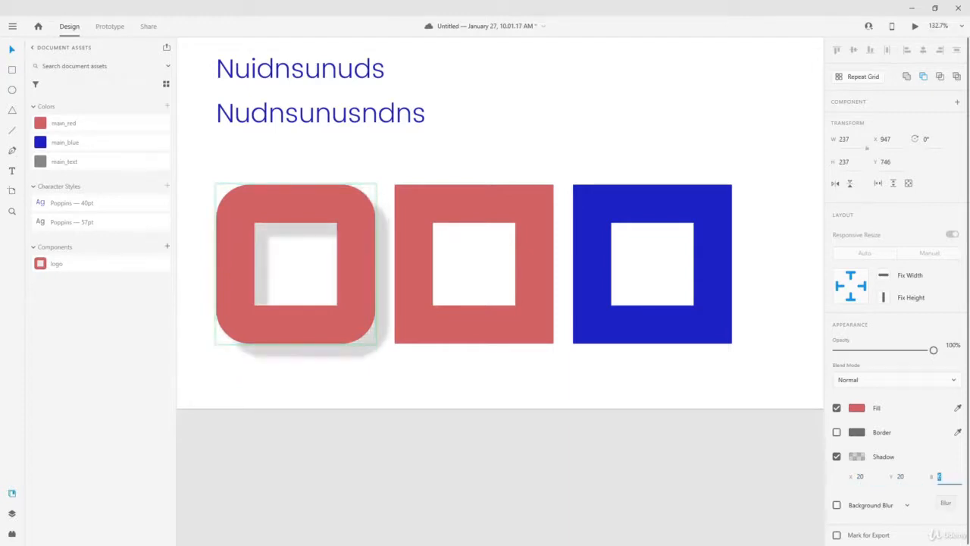
pyautogui.write('20')
pyautogui.press('Return')
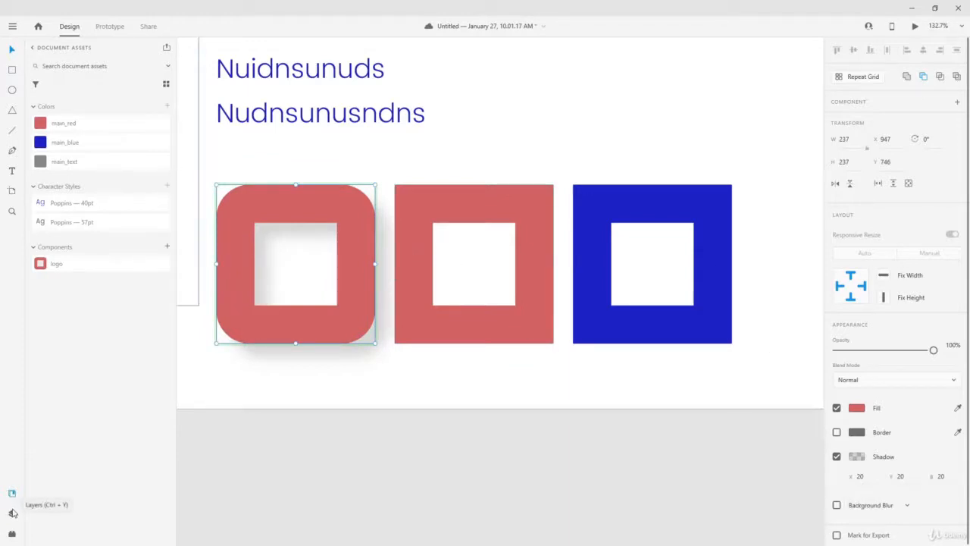
# Compare the Default State and the hover state on the main logo component and on both instances
pyautogui.click(11, 513)
pyautogui.click(33, 120)
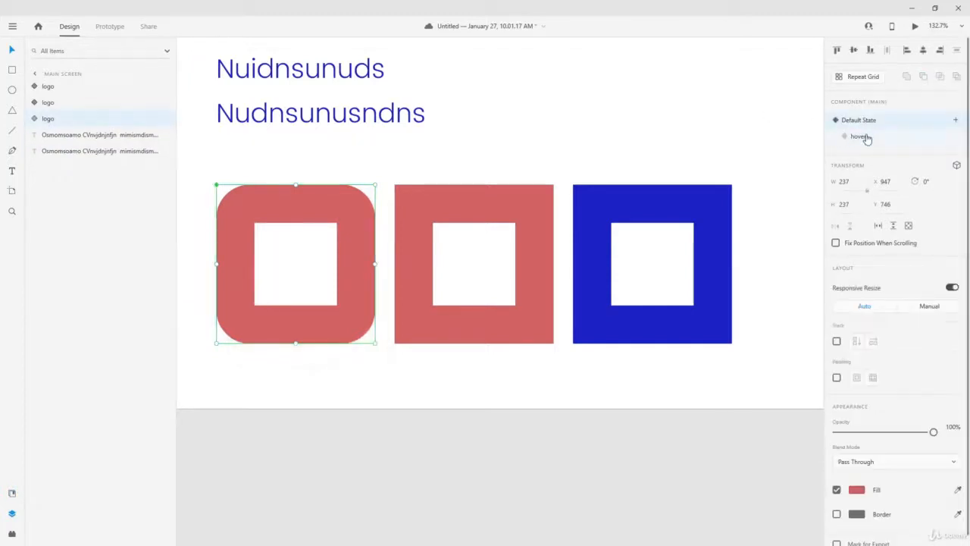
pyautogui.click(863, 121)
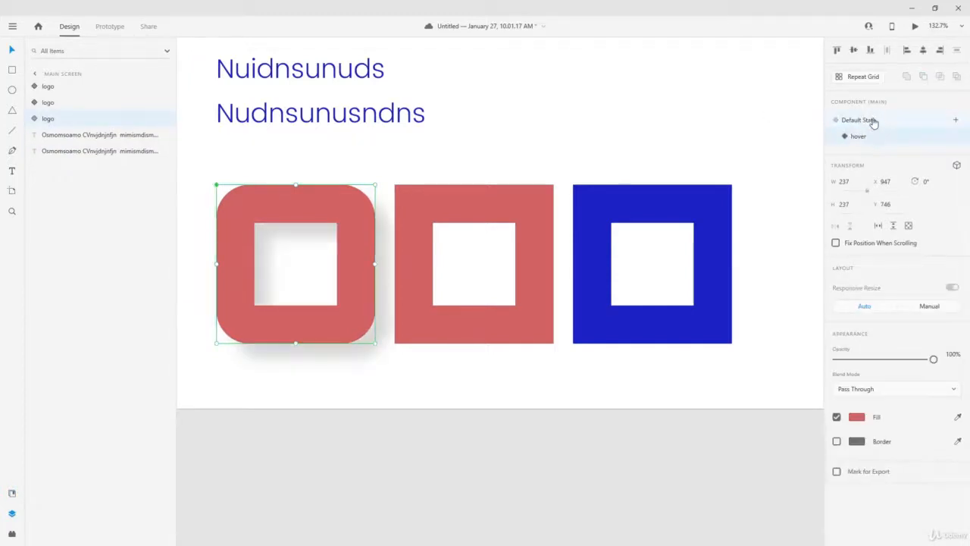
pyautogui.click(529, 208)
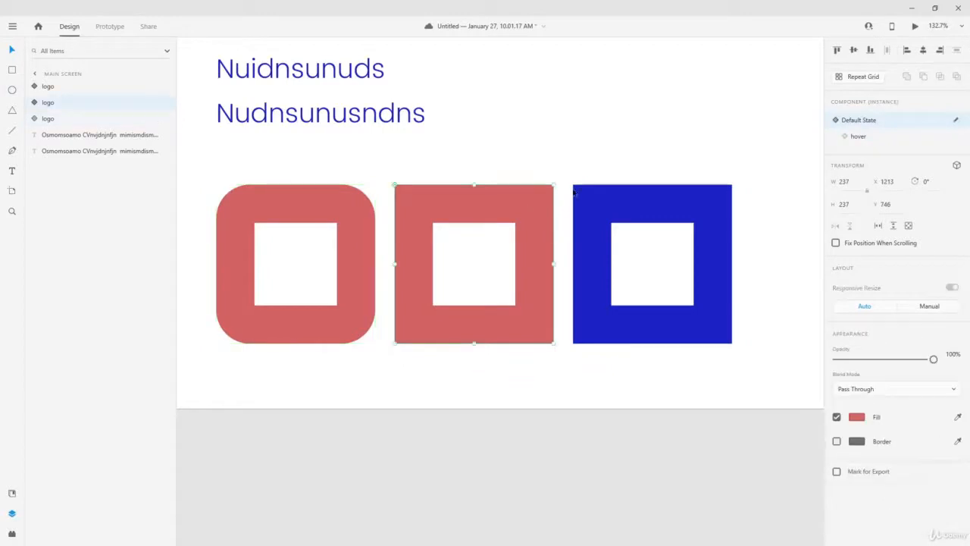
pyautogui.click(869, 137)
pyautogui.click(874, 122)
pyautogui.click(870, 137)
pyautogui.click(874, 121)
pyautogui.click(657, 194)
pyautogui.click(901, 138)
pyautogui.click(901, 123)
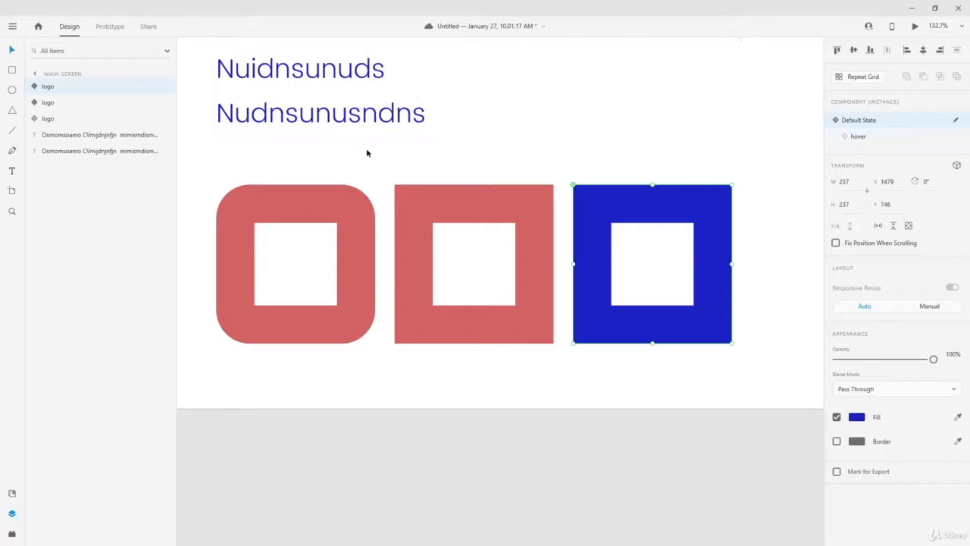
# Inspect the main logo and both instances in turn to compare their component type and available states
pyautogui.click(263, 214)
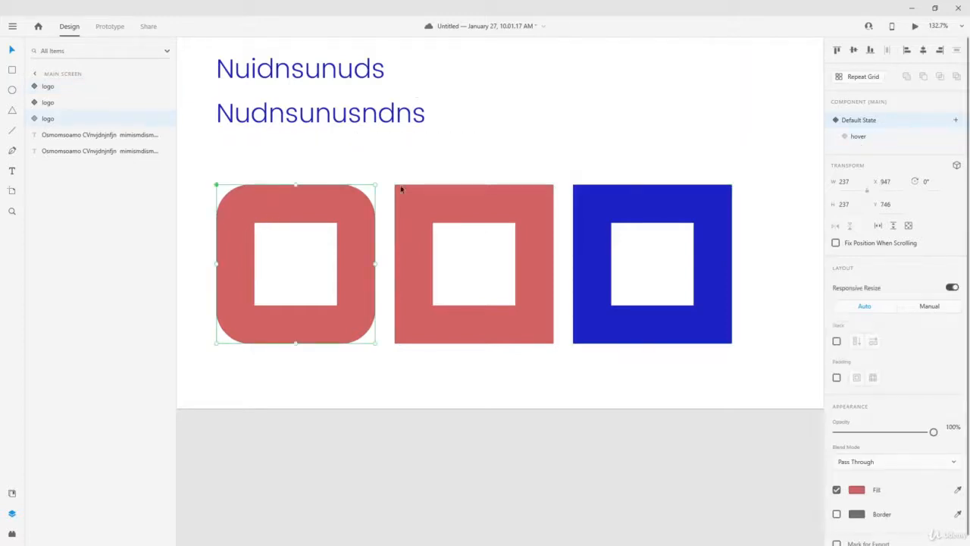
pyautogui.click(500, 199)
pyautogui.click(645, 192)
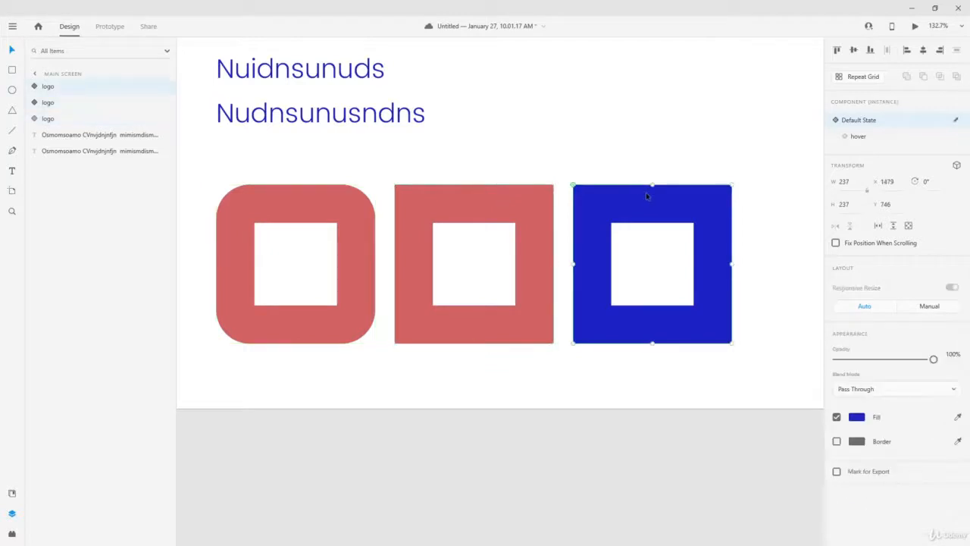
pyautogui.click(314, 210)
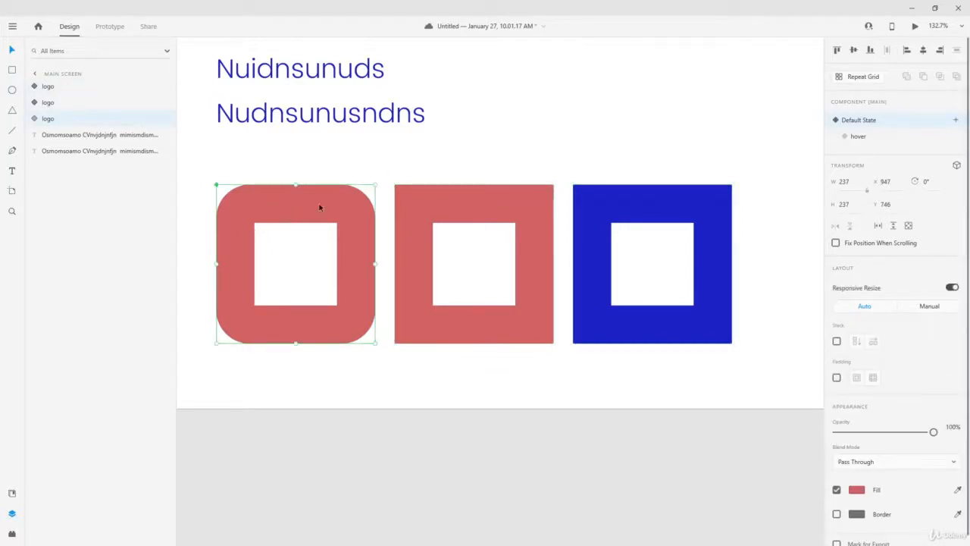
pyautogui.click(677, 194)
pyautogui.click(316, 196)
# Preview the artboard in a maximized window, test the hover state on the logos, and close the preview
pyautogui.hotkey('ctrl', 'Return')
pyautogui.doubleClick(562, 16)
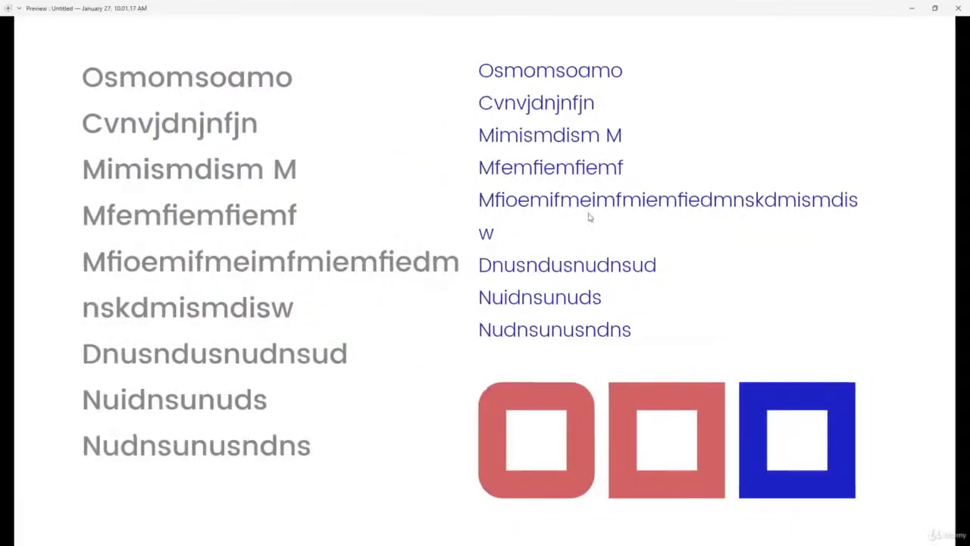
pyautogui.moveTo(564, 400)
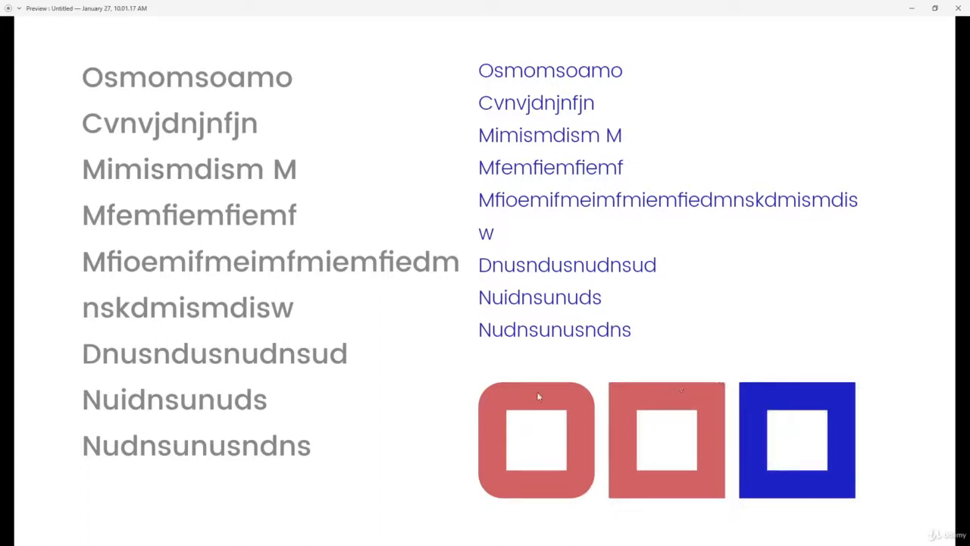
pyautogui.moveTo(839, 10); pyautogui.dragTo(969, 10)
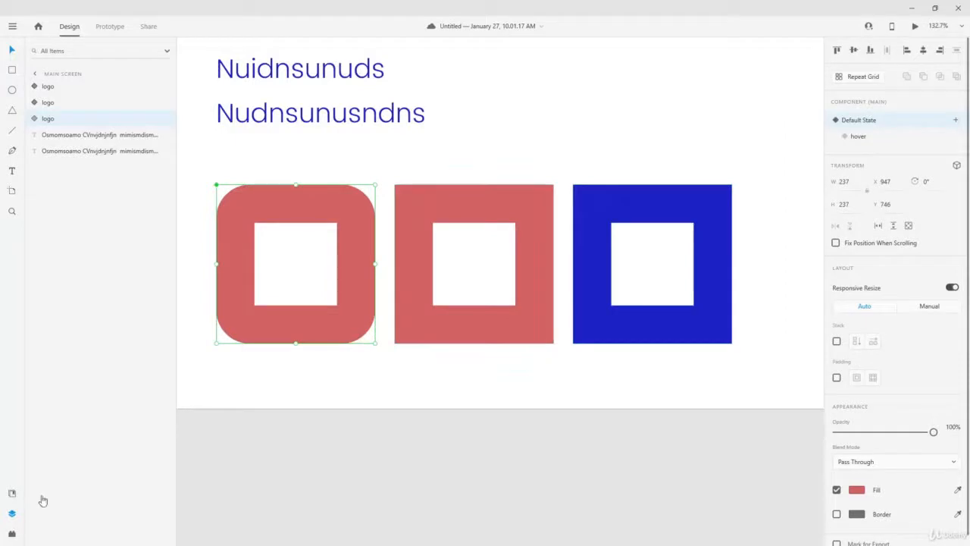
# Show the document assets as a grid of thumbnails instead of a list
pyautogui.click(16, 493)
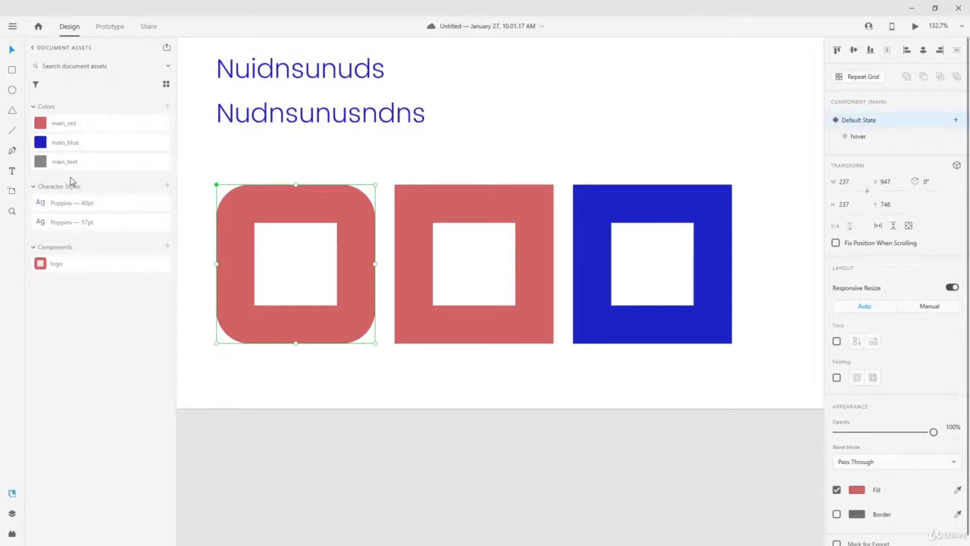
pyautogui.click(166, 85)
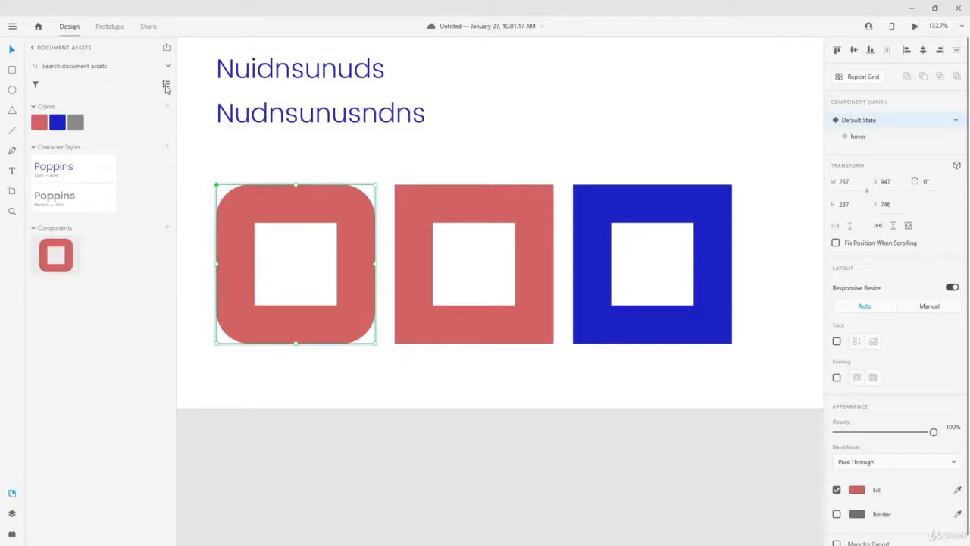
pyautogui.click(166, 86)
pyautogui.click(166, 85)
# Try a wider document assets panel, hide and reshow it, and make it slightly narrower than its original width
pyautogui.moveTo(178, 422); pyautogui.dragTo(224, 406)
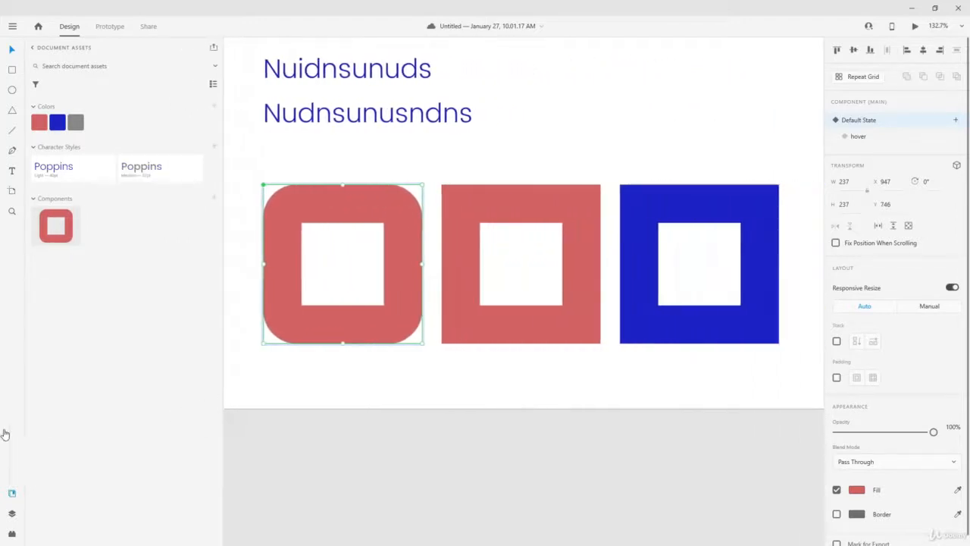
pyautogui.click(12, 497)
pyautogui.click(12, 497)
pyautogui.moveTo(222, 446); pyautogui.dragTo(159, 447)
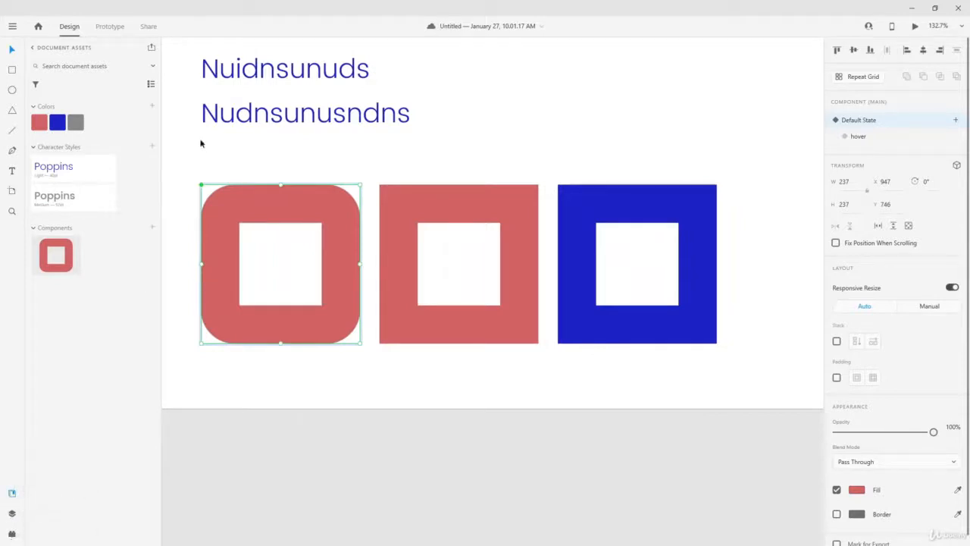
# Search the document assets for "logo" and clear the search
pyautogui.click(113, 65)
pyautogui.write('logo')
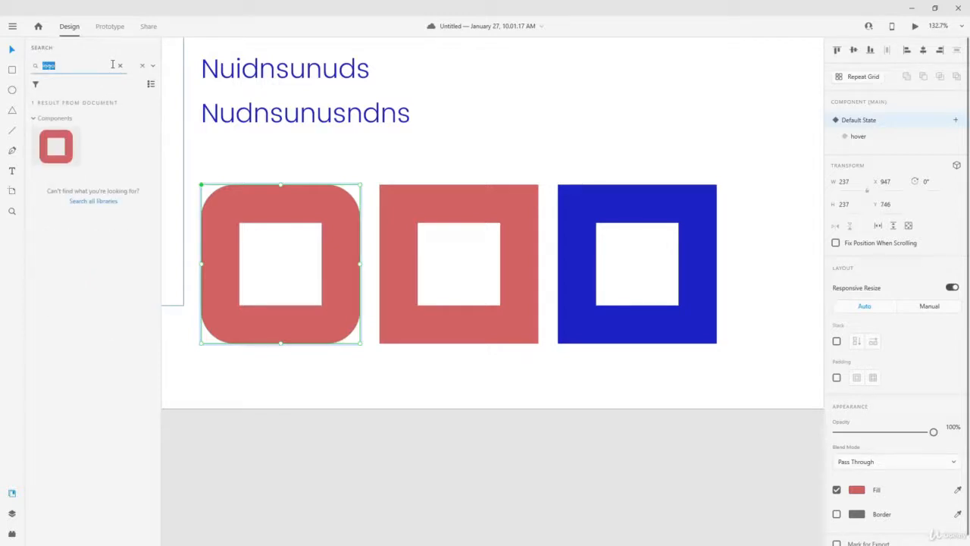
pyautogui.press('BackSpace')
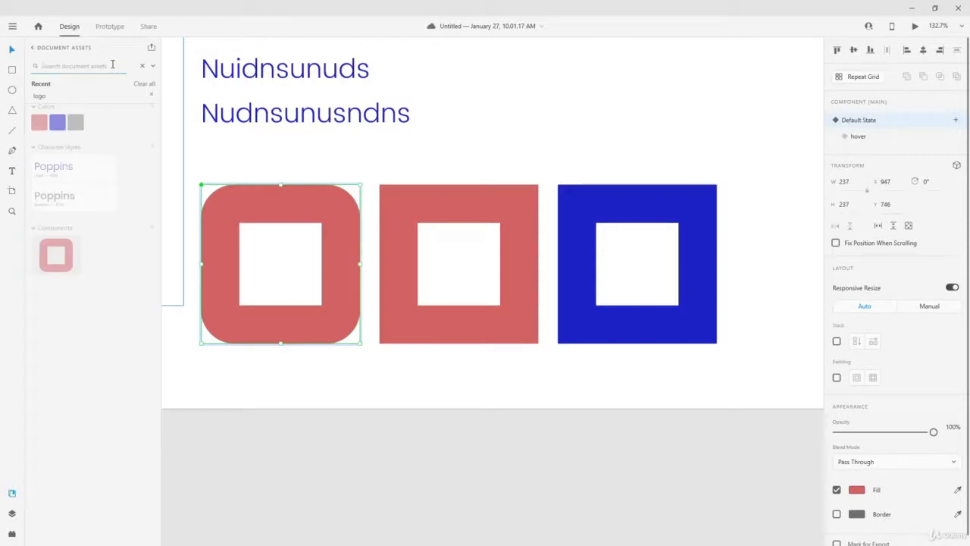
pyautogui.click(106, 305)
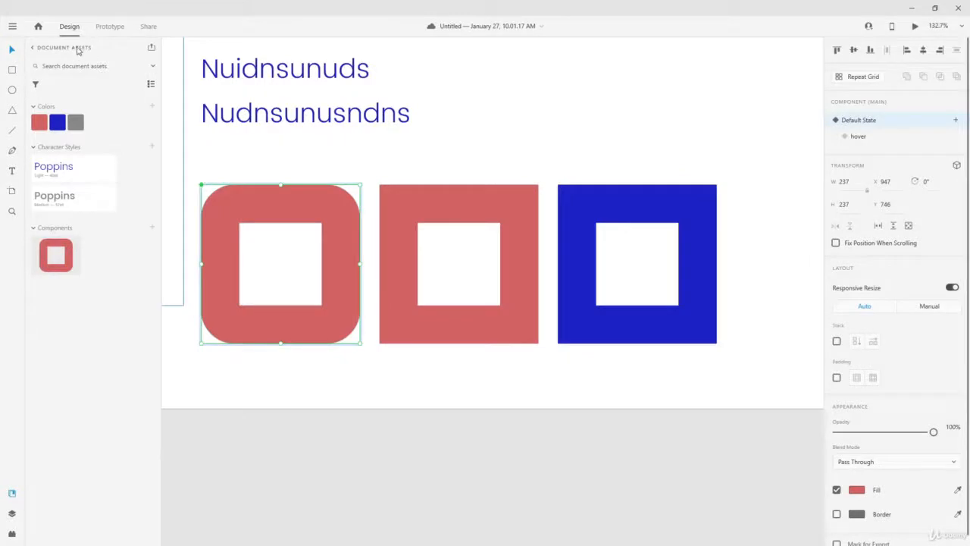
# Look through the list of available libraries and the document assets, ending on the library list
pyautogui.click(34, 48)
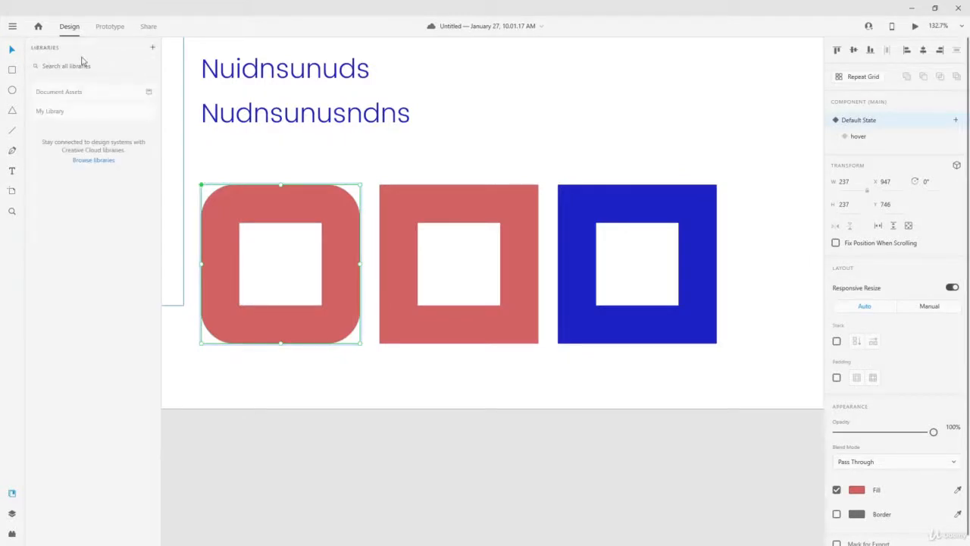
pyautogui.click(116, 98)
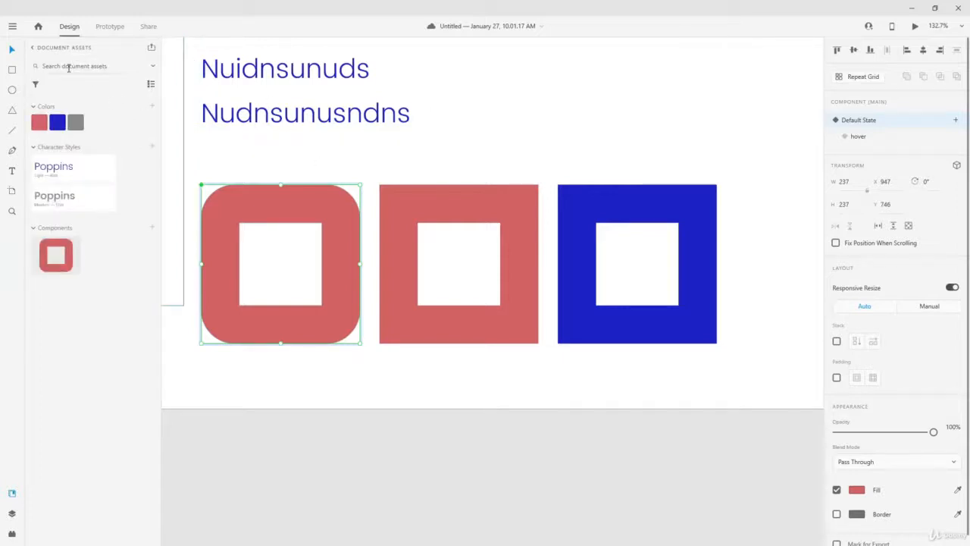
pyautogui.click(36, 47)
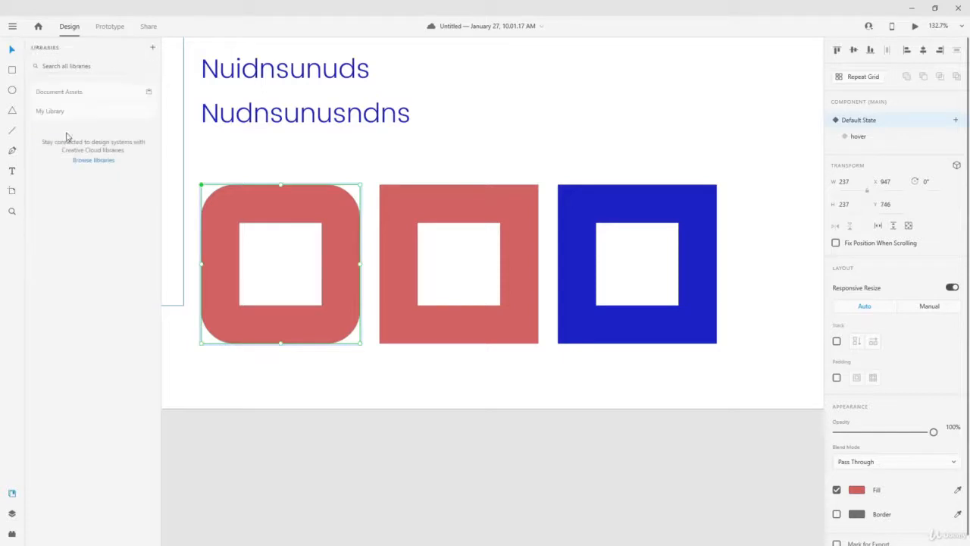
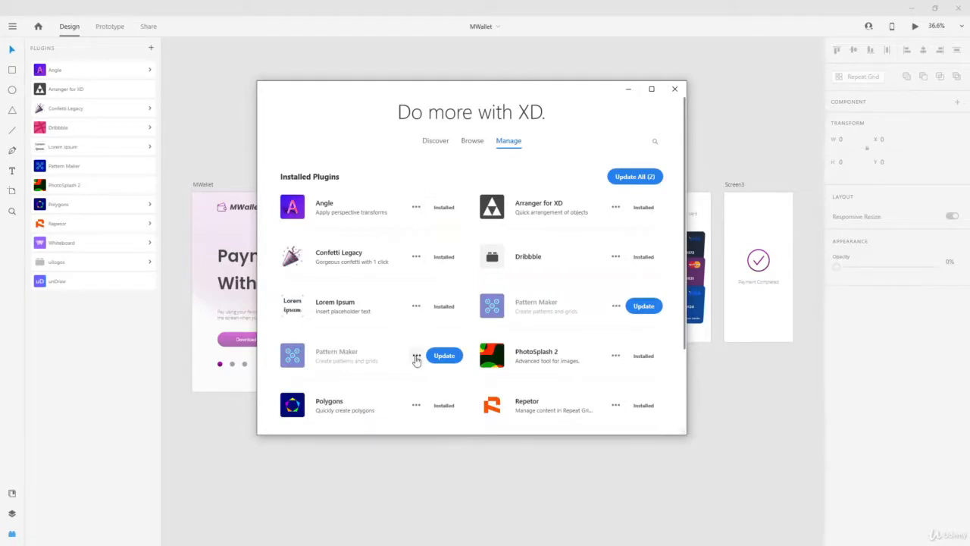
# Try to update all outdated installed plugins at once
pyautogui.click(625, 177)
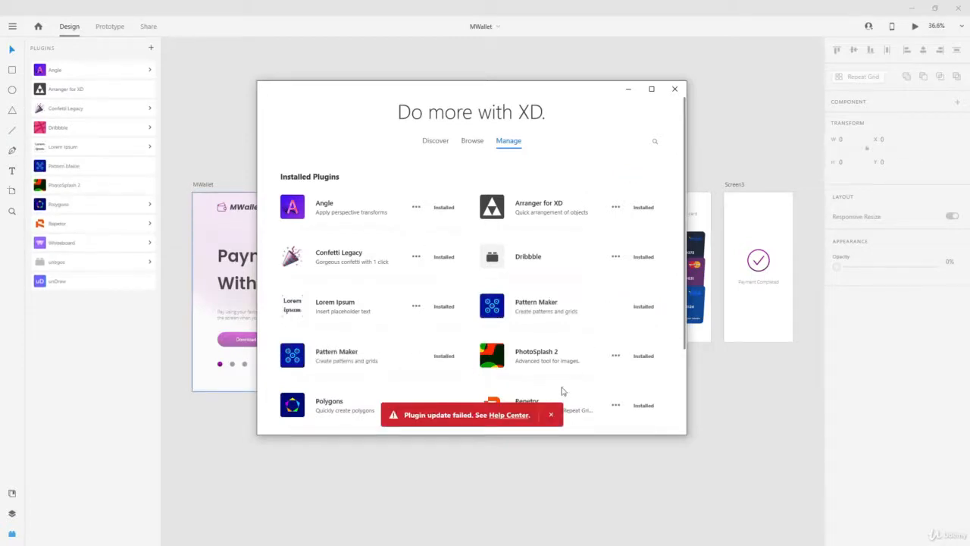
# Browse the plugin catalogue for "text", look through the matching plugins, and clear the search
pyautogui.click(473, 141)
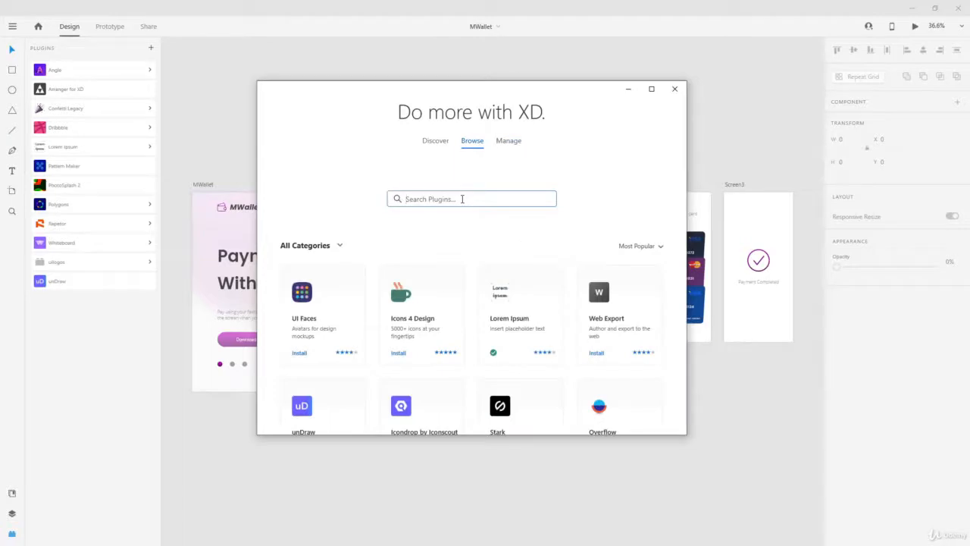
pyautogui.write('text')
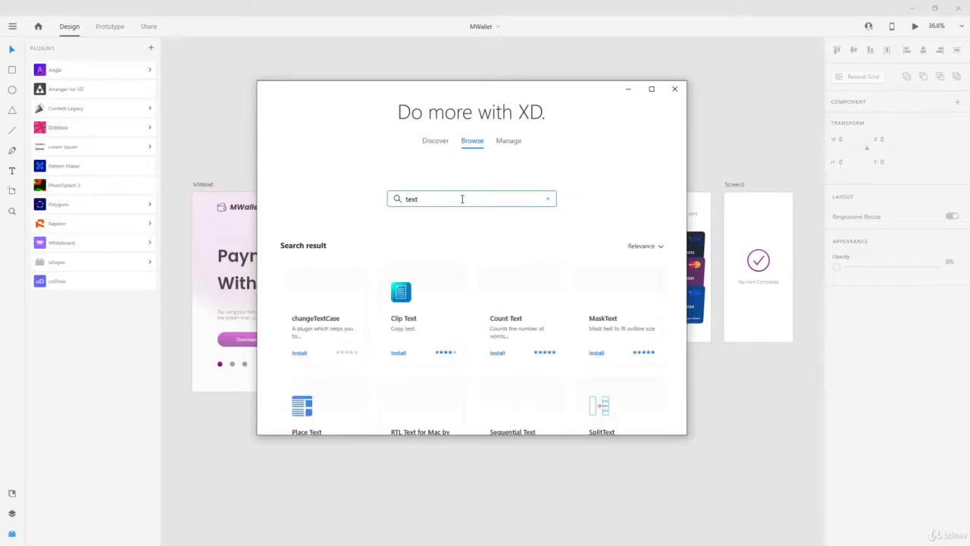
pyautogui.scroll(-5, 574, 314)
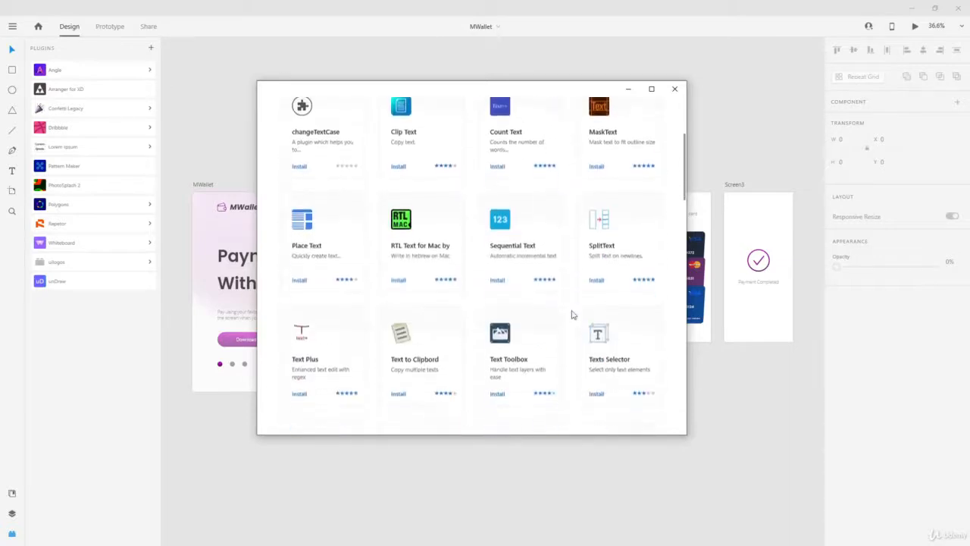
pyautogui.scroll(-6, 574, 314)
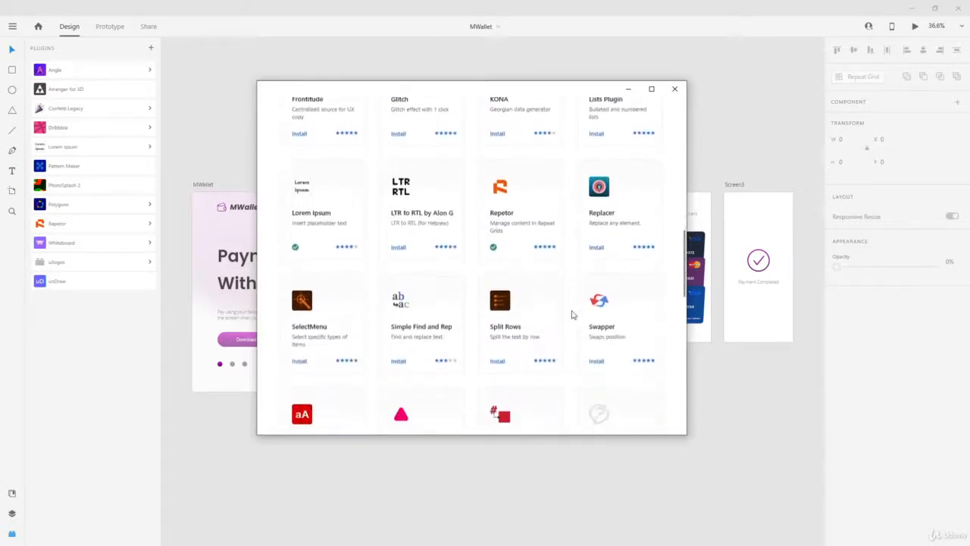
pyautogui.scroll(3, 573, 313)
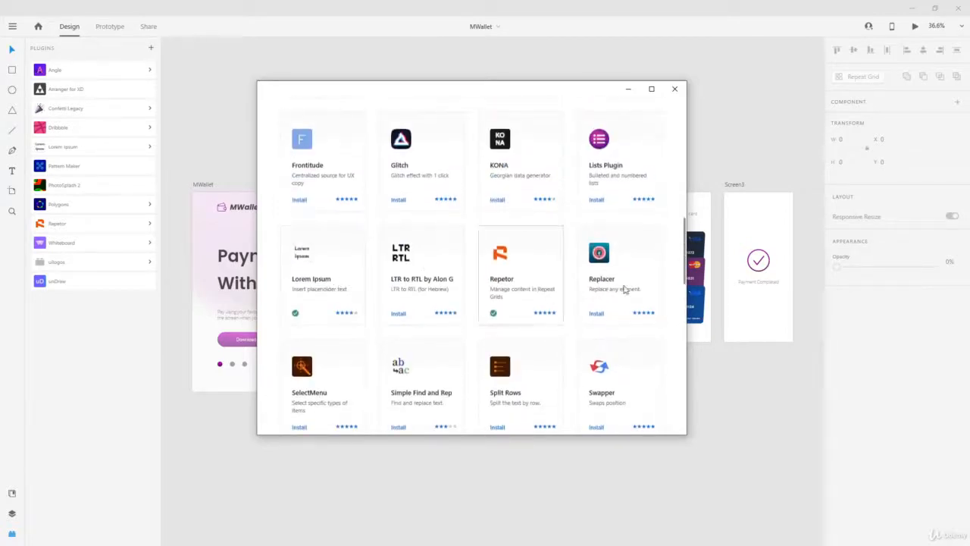
pyautogui.scroll(6, 624, 314)
pyautogui.moveTo(446, 200); pyautogui.dragTo(379, 200)
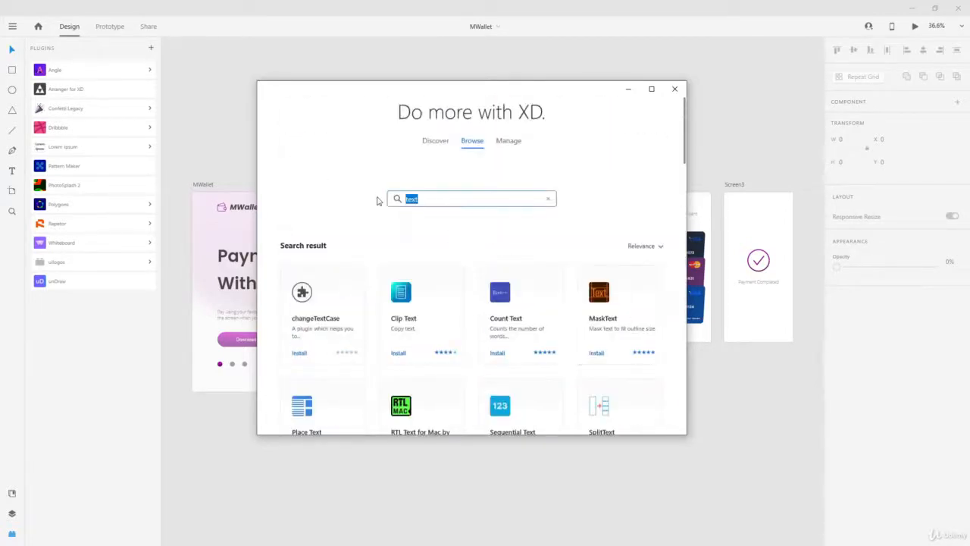
pyautogui.press('BackSpace')
# Look through the featured collections, essential plugins, app integrations and categories on the plugin Discover page
pyautogui.click(434, 143)
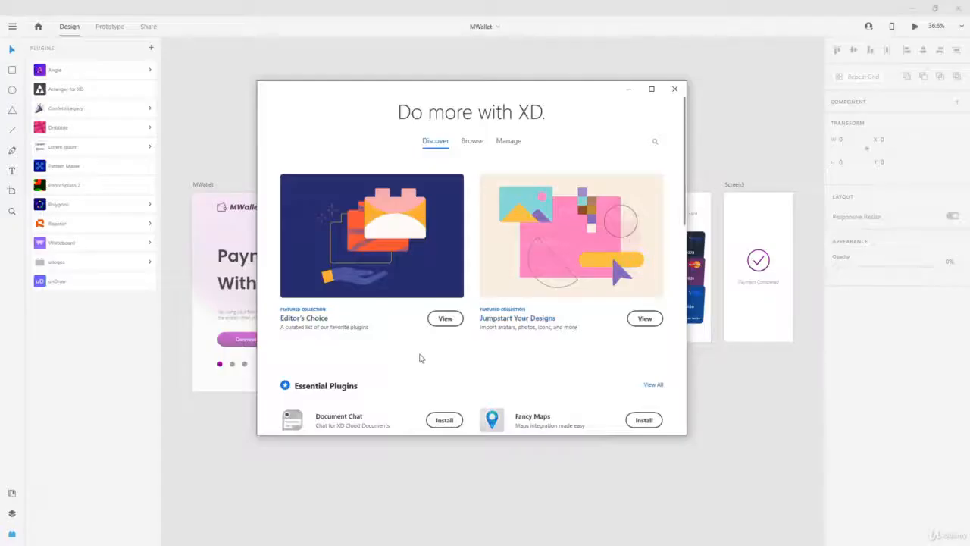
pyautogui.scroll(-3, 426, 342)
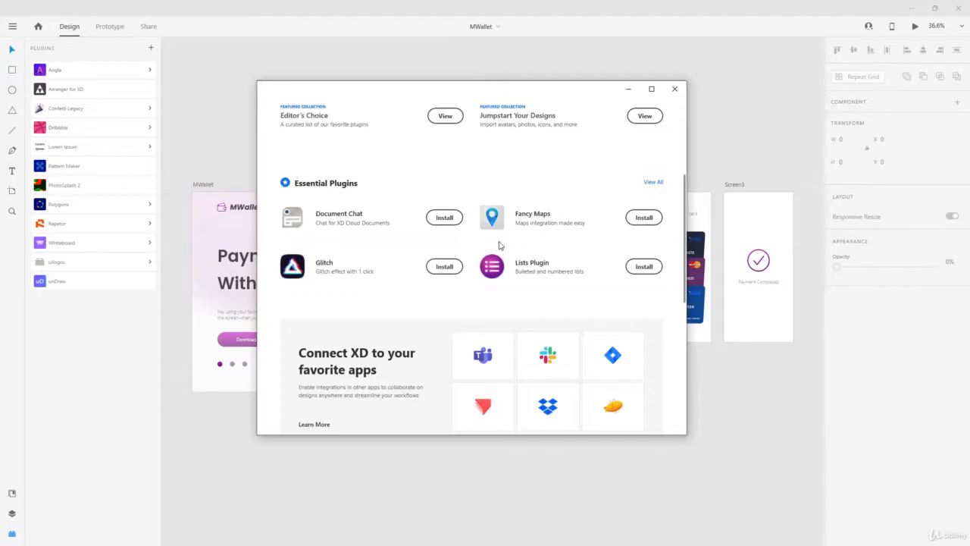
pyautogui.scroll(-2, 513, 221)
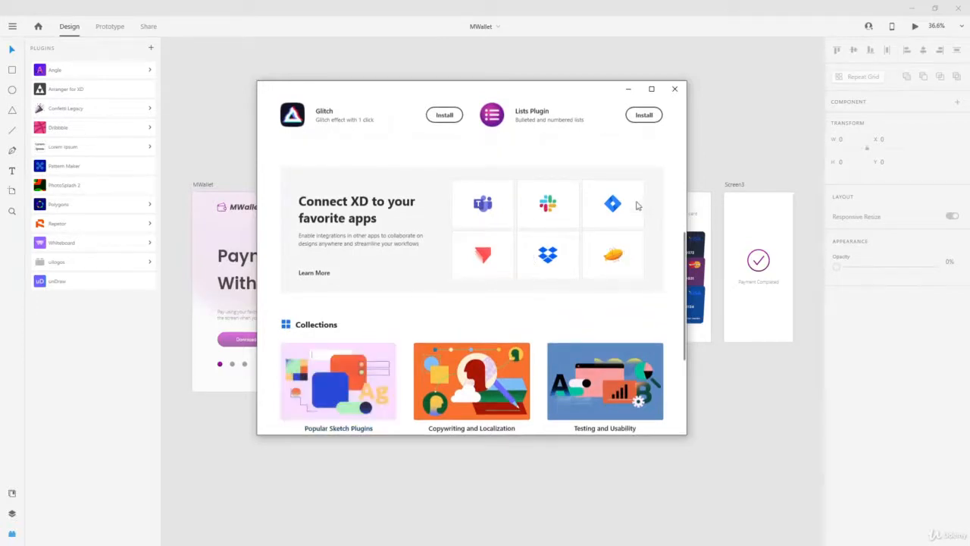
pyautogui.scroll(-2, 449, 278)
pyautogui.scroll(-1, 448, 278)
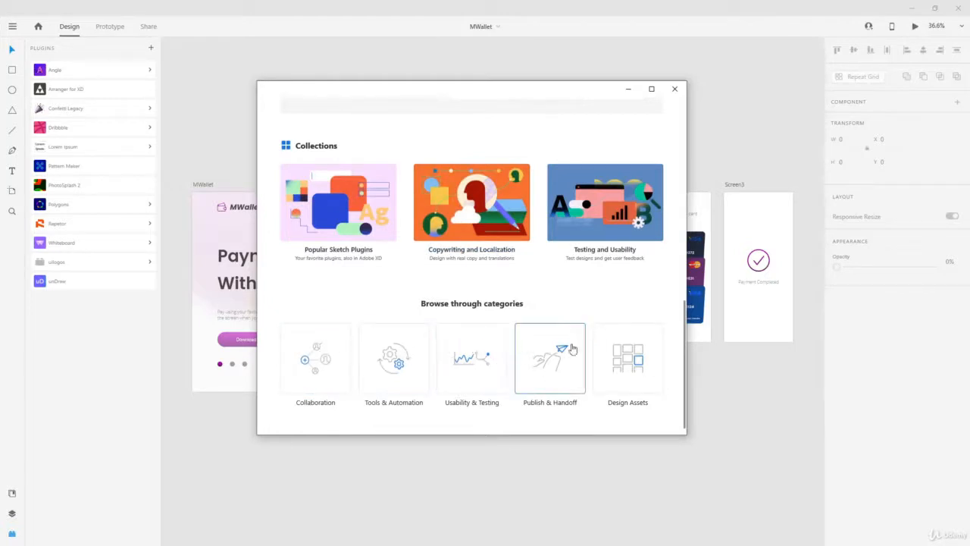
# Look through the plugins in the Design Assets category and view the list of available categories
pyautogui.click(621, 356)
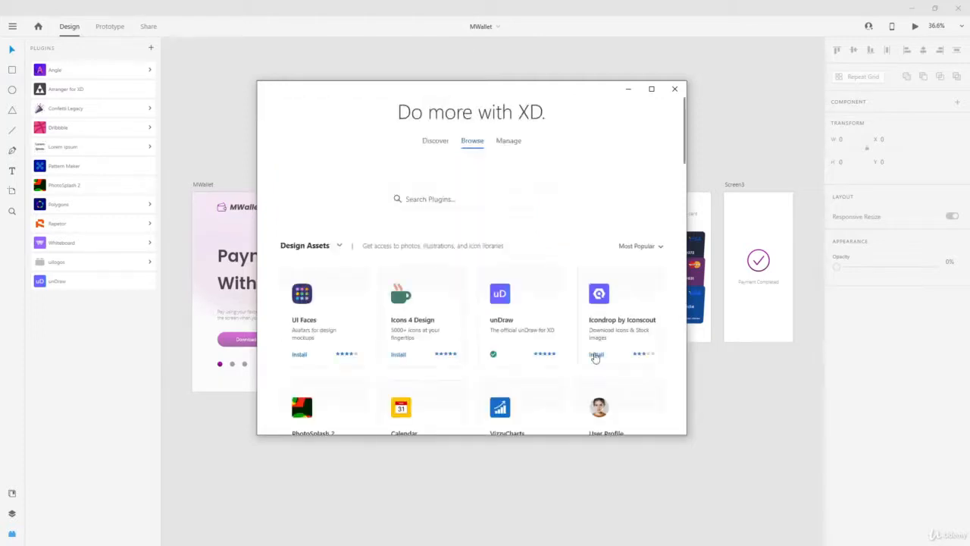
pyautogui.scroll(-2, 570, 341)
pyautogui.scroll(-5, 455, 227)
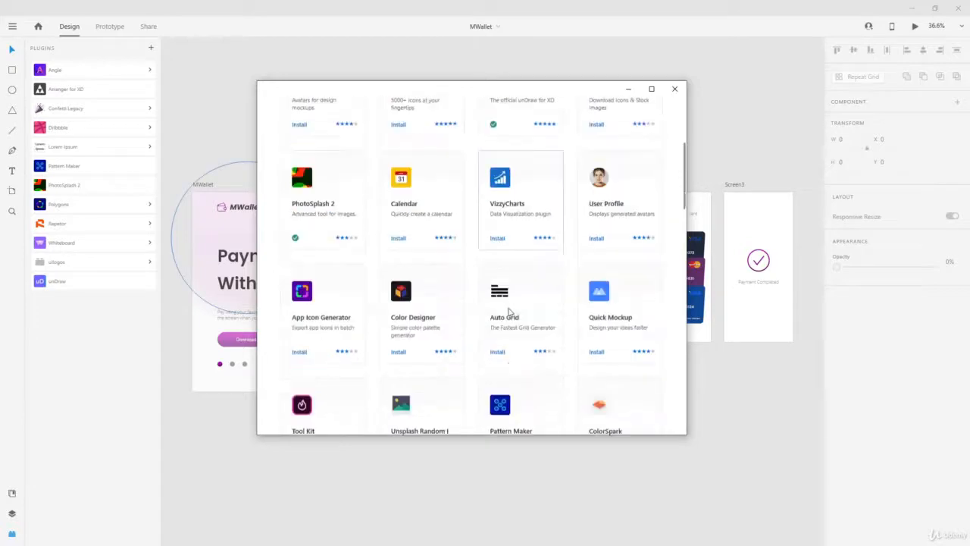
pyautogui.scroll(8, 510, 311)
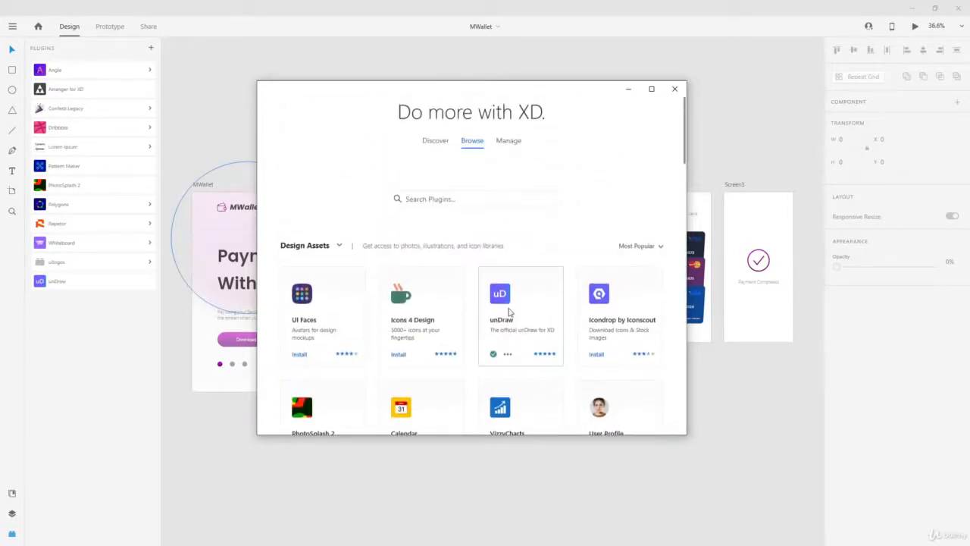
pyautogui.click(339, 246)
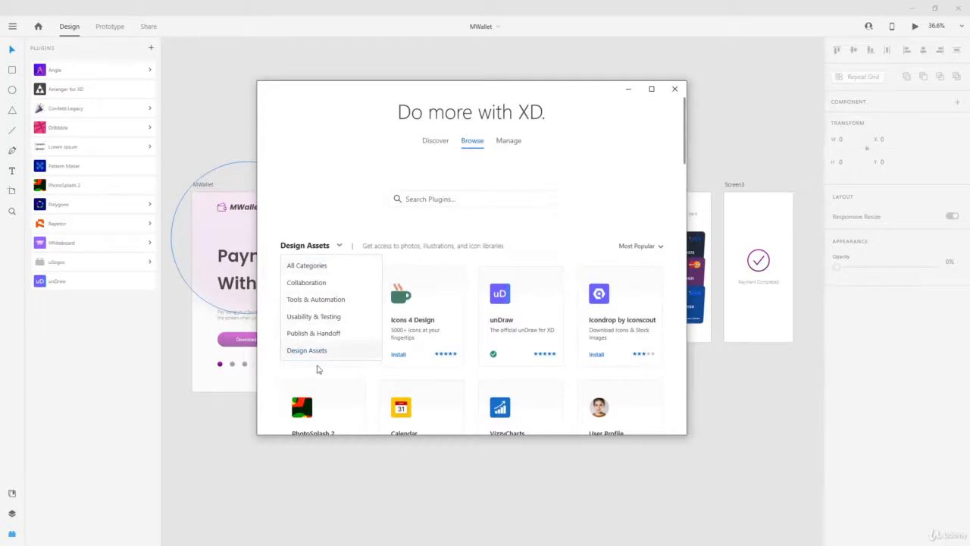
# Install the UI Faces plugin and look through the preview images on its details page
pyautogui.click(366, 195)
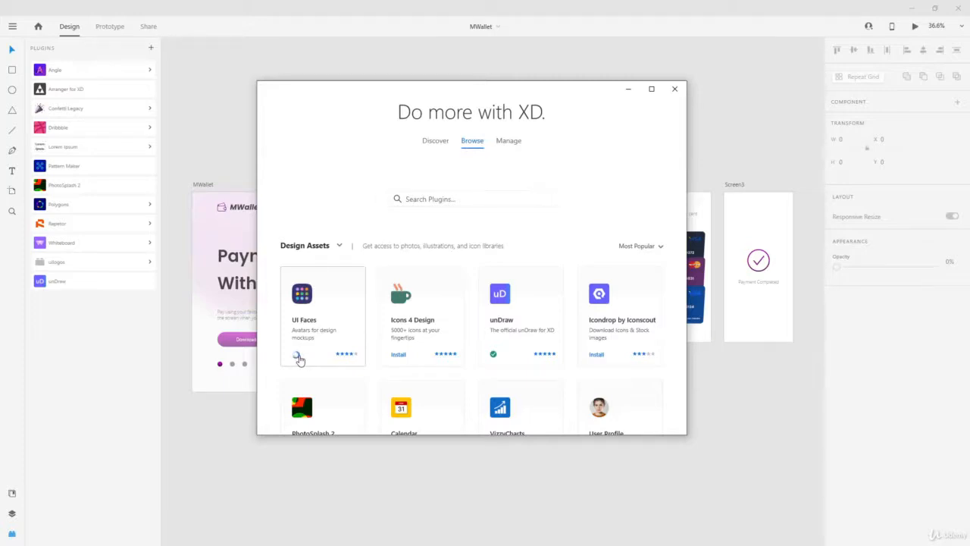
pyautogui.click(342, 318)
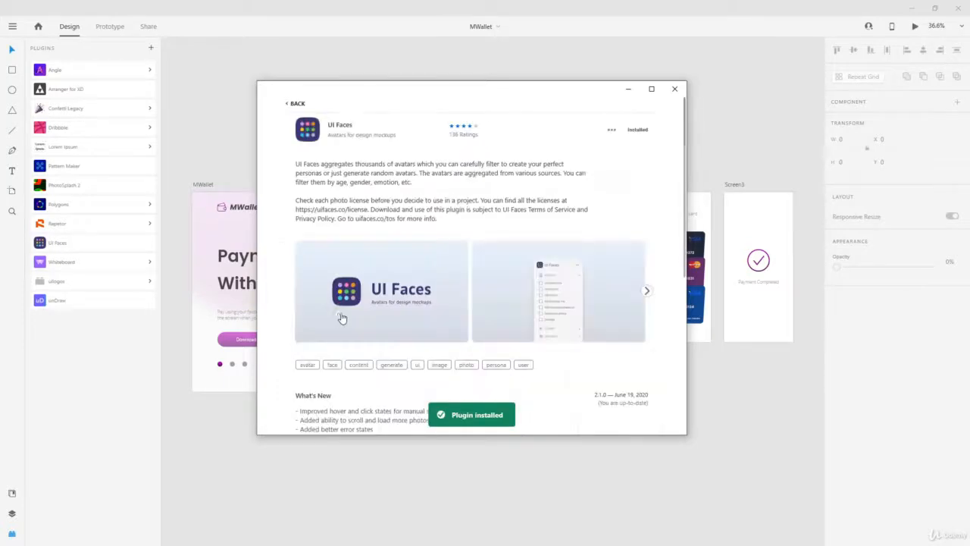
pyautogui.click(644, 292)
pyautogui.click(644, 292)
pyautogui.click(644, 292)
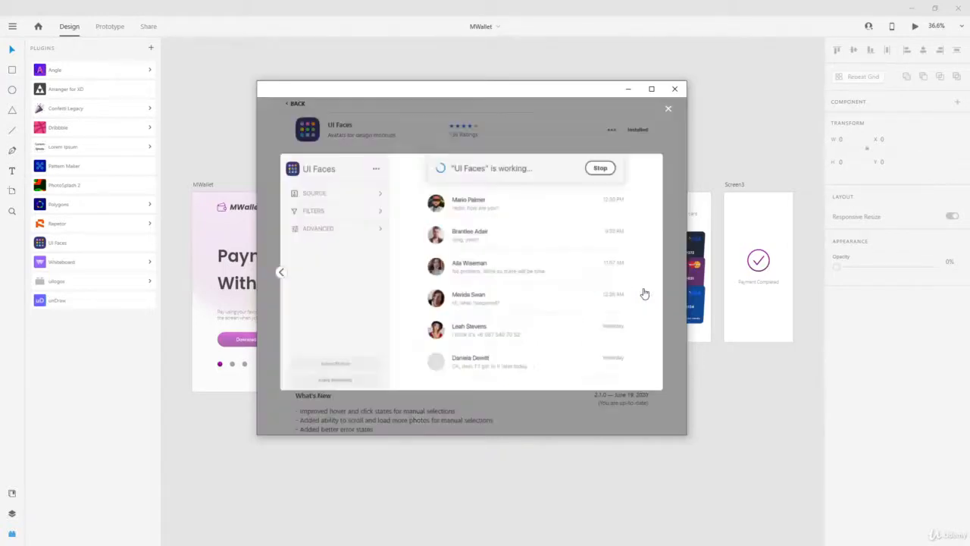
pyautogui.click(554, 131)
# Read the rest of the UI Faces details, return to the Discover page, and close the plugin manager
pyautogui.scroll(-5, 563, 288)
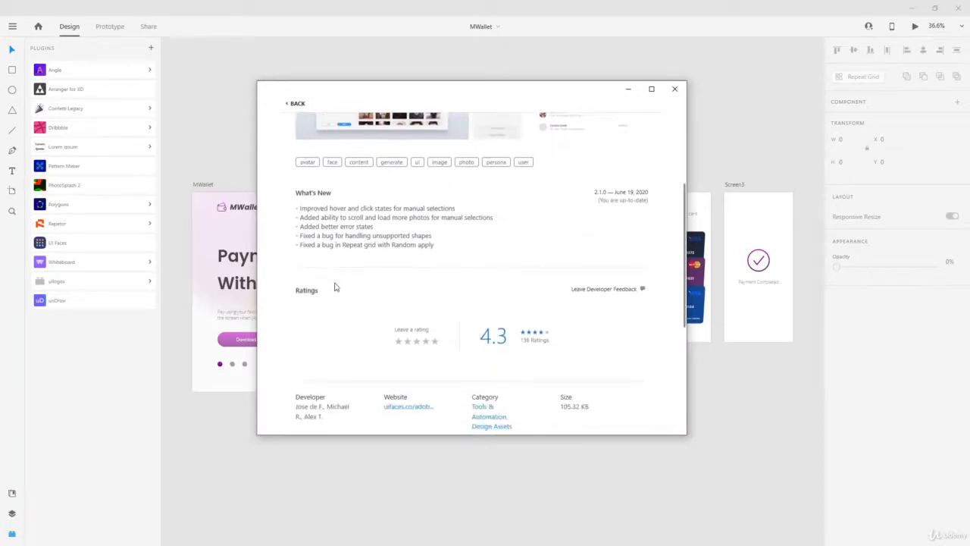
pyautogui.scroll(-4, 447, 245)
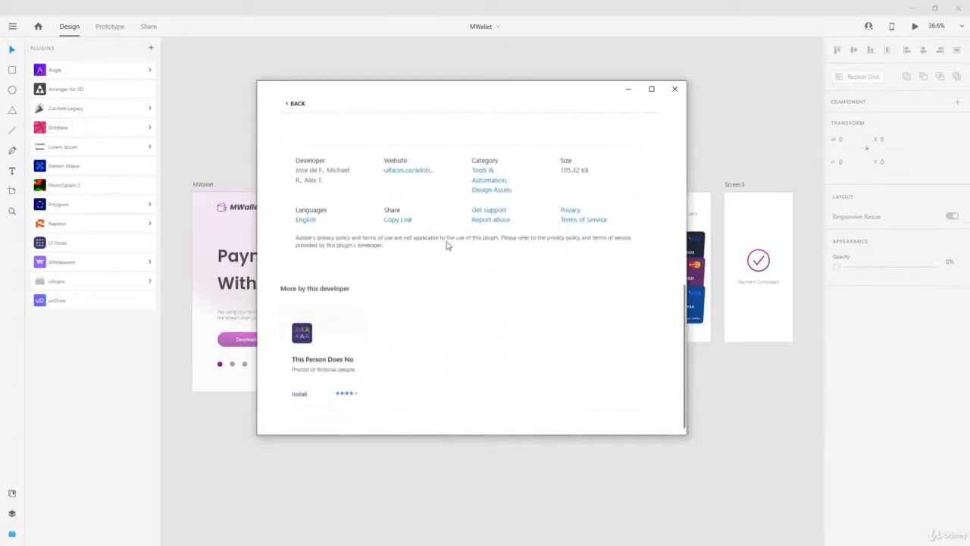
pyautogui.scroll(10, 390, 255)
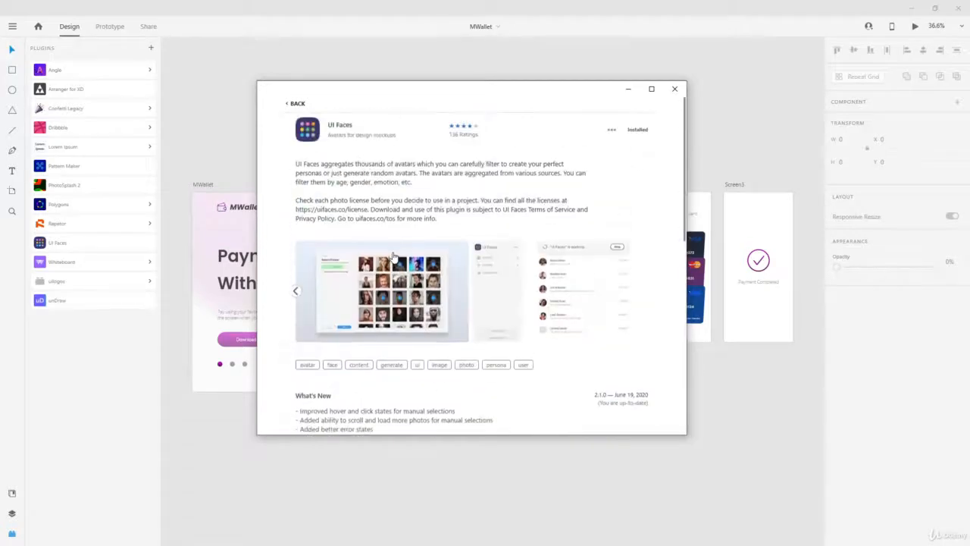
pyautogui.click(294, 103)
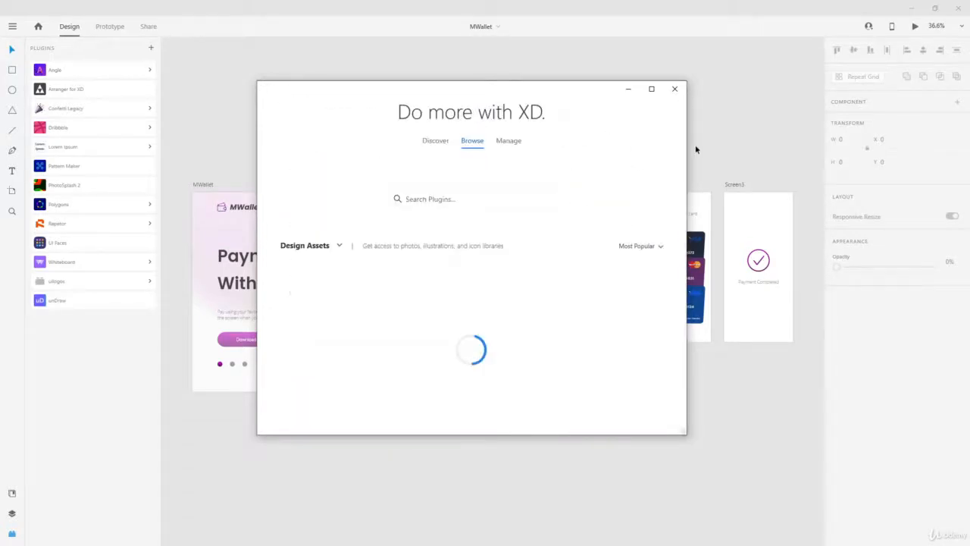
pyautogui.click(423, 143)
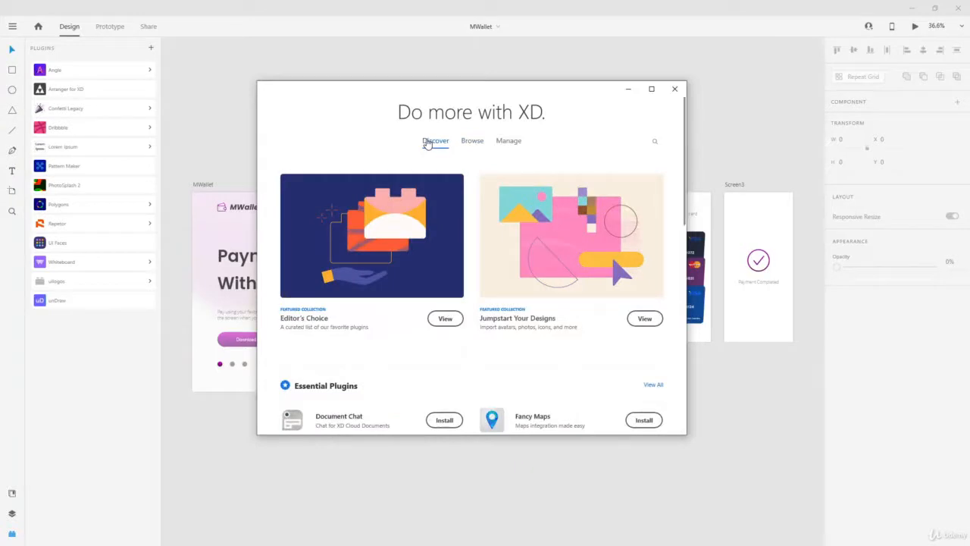
pyautogui.click(674, 88)
# Fill the paragraph above the Download Now button with Cicero (English) placeholder text ending in a period, without line breaks, using the Lorem Ipsum plugin
pyautogui.scroll(10, 194, 322)
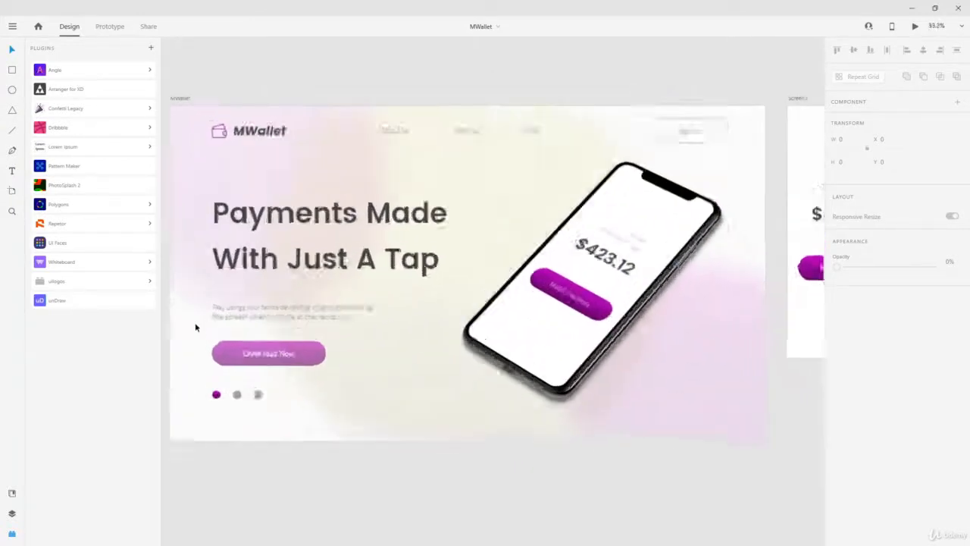
pyautogui.click(349, 288)
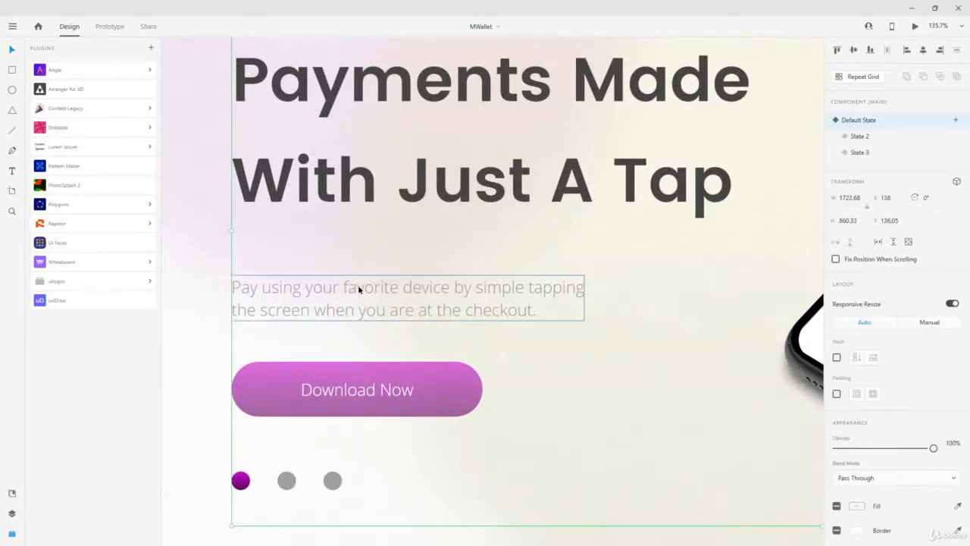
pyautogui.doubleClick(357, 284)
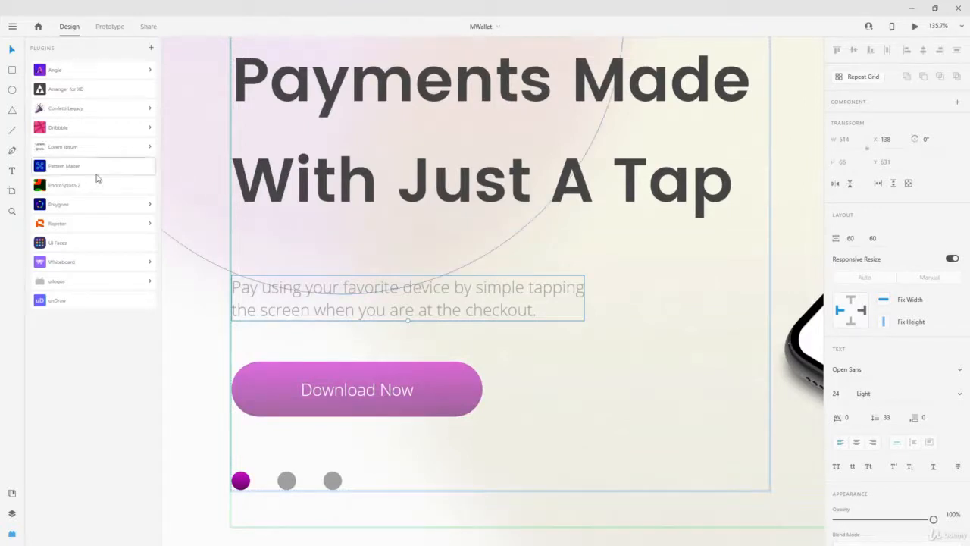
pyautogui.click(78, 149)
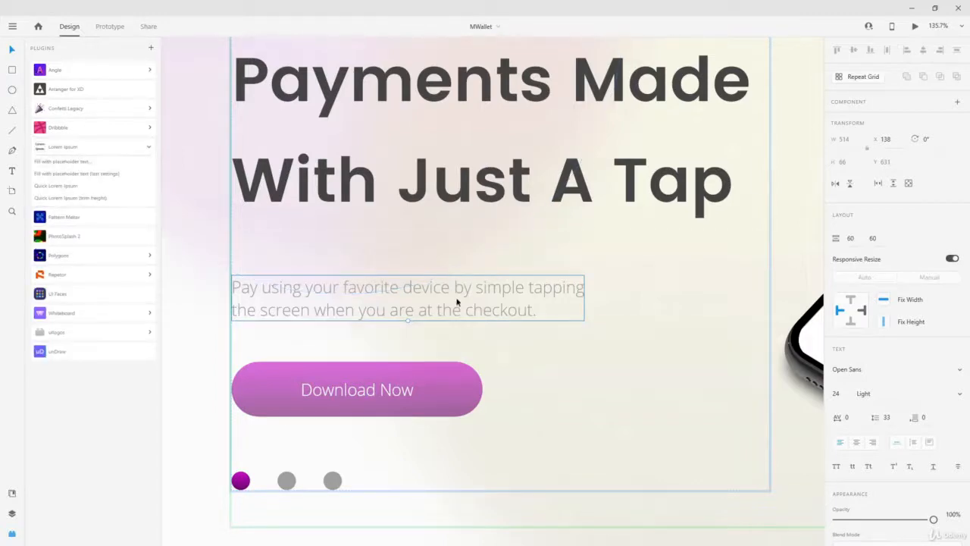
pyautogui.click(50, 164)
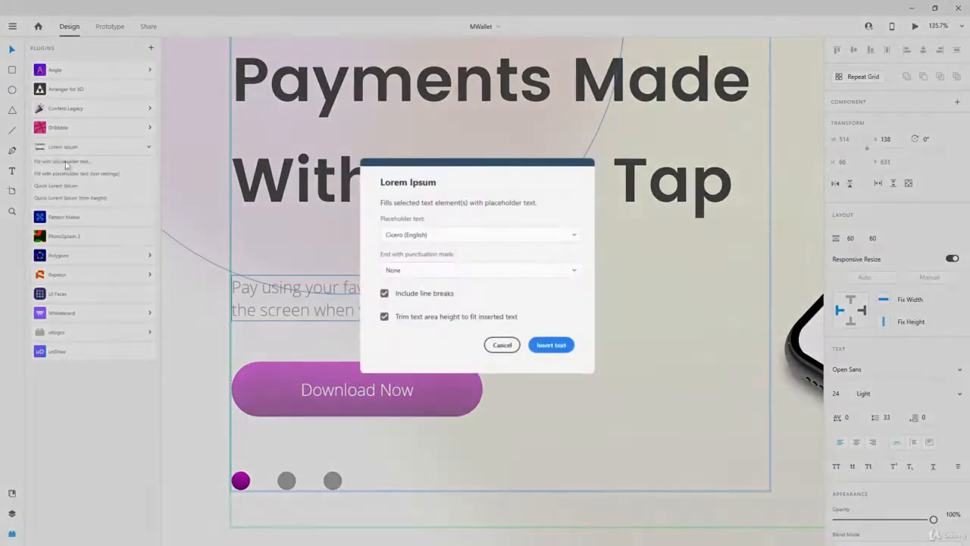
pyautogui.click(436, 239)
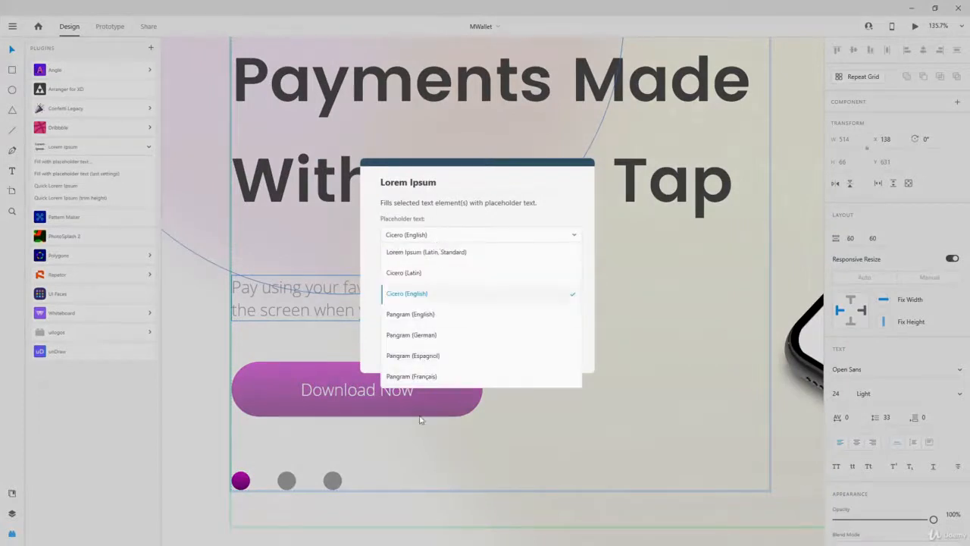
pyautogui.click(448, 239)
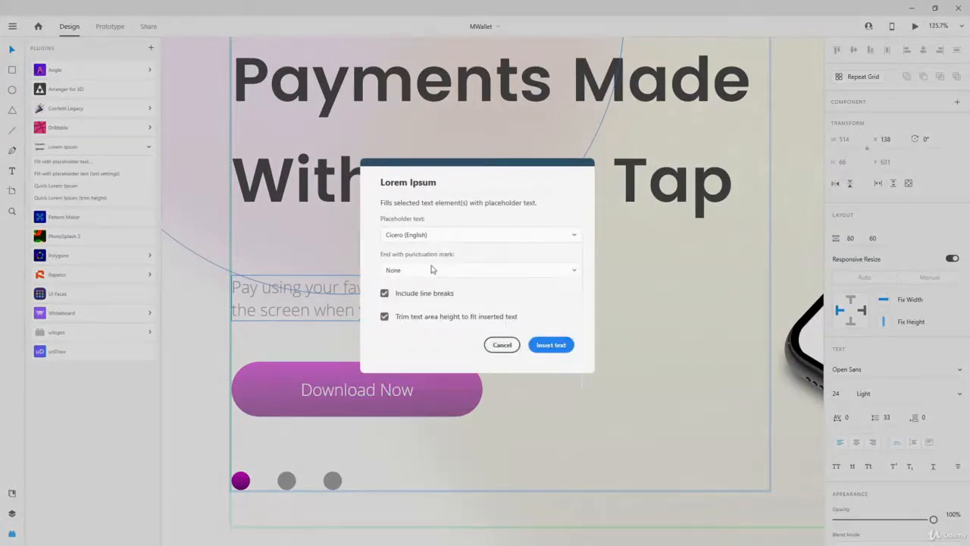
pyautogui.click(443, 270)
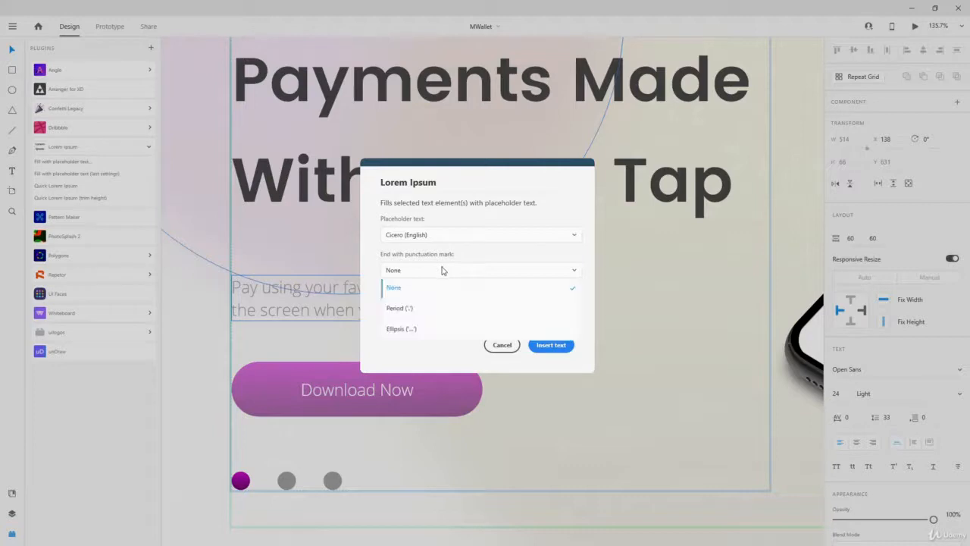
pyautogui.click(419, 307)
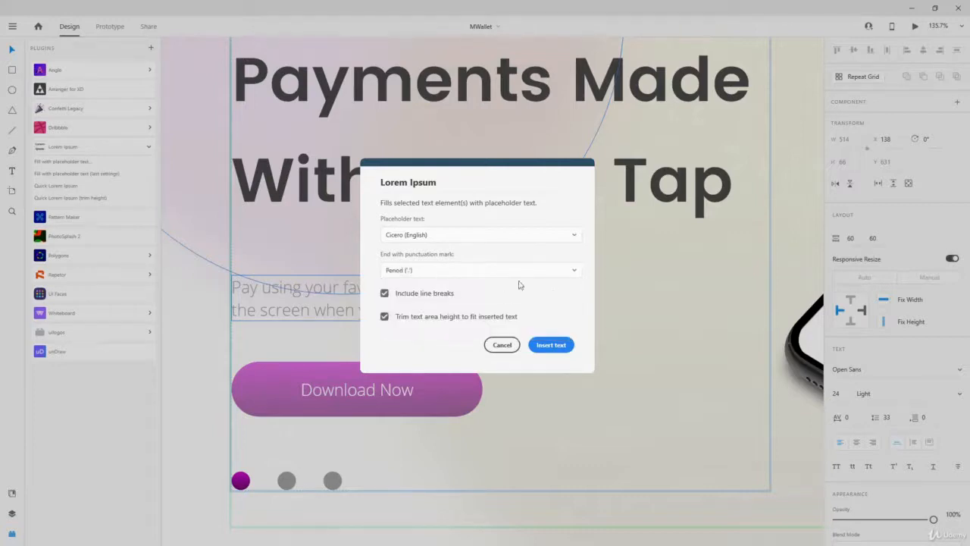
pyautogui.click(385, 294)
pyautogui.click(550, 345)
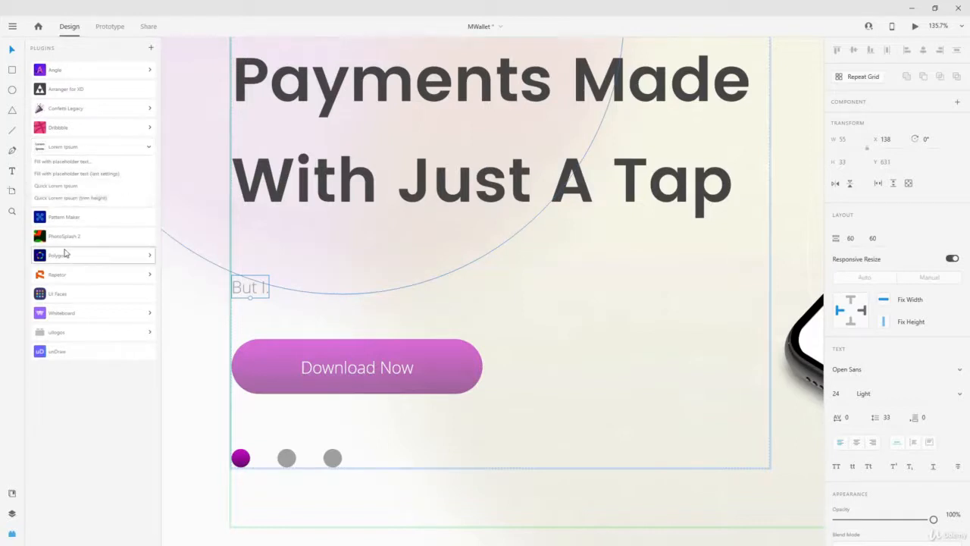
# Replace the paragraph with Quick Lorem Ipsum text and widen it as a fixed-size text box to about 741
pyautogui.click(62, 188)
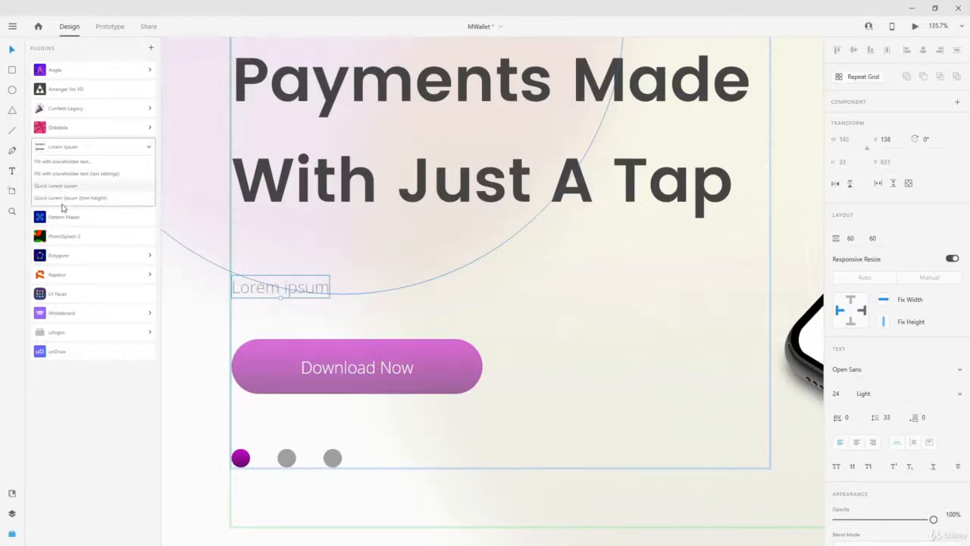
pyautogui.click(64, 188)
pyautogui.click(928, 442)
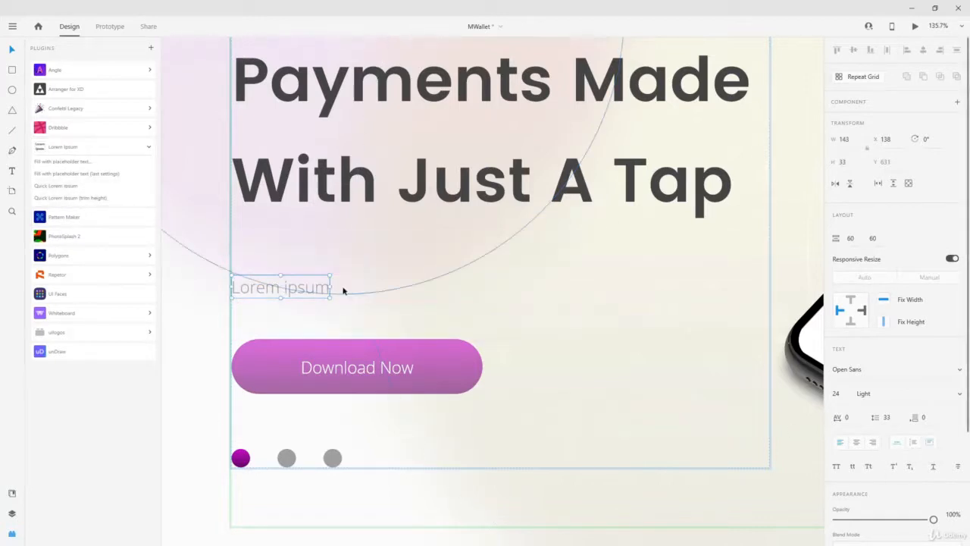
pyautogui.moveTo(330, 287); pyautogui.dragTo(732, 260)
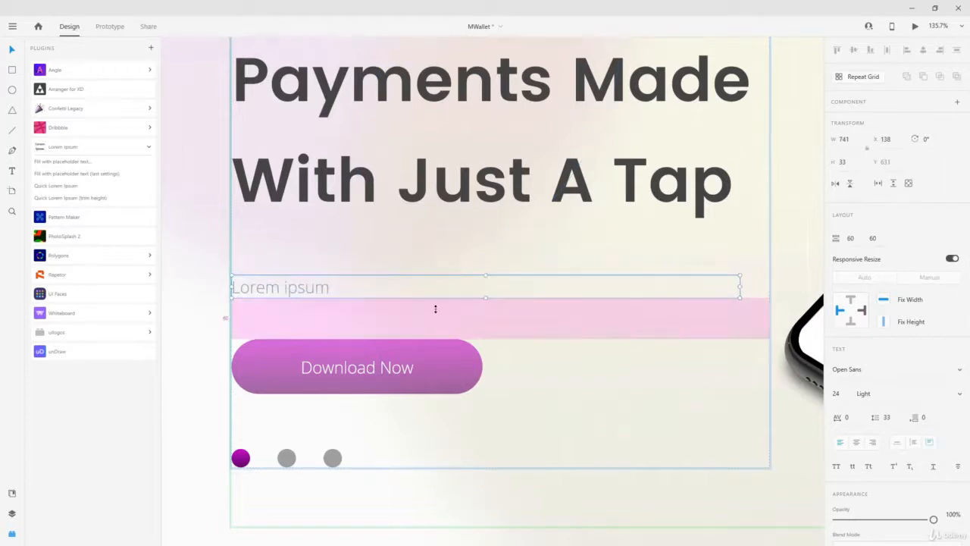
# Refill the paragraph, heightened to about 101, with placeholder text from the last settings and switch its text box to auto width
pyautogui.moveTo(485, 297); pyautogui.dragTo(486, 344)
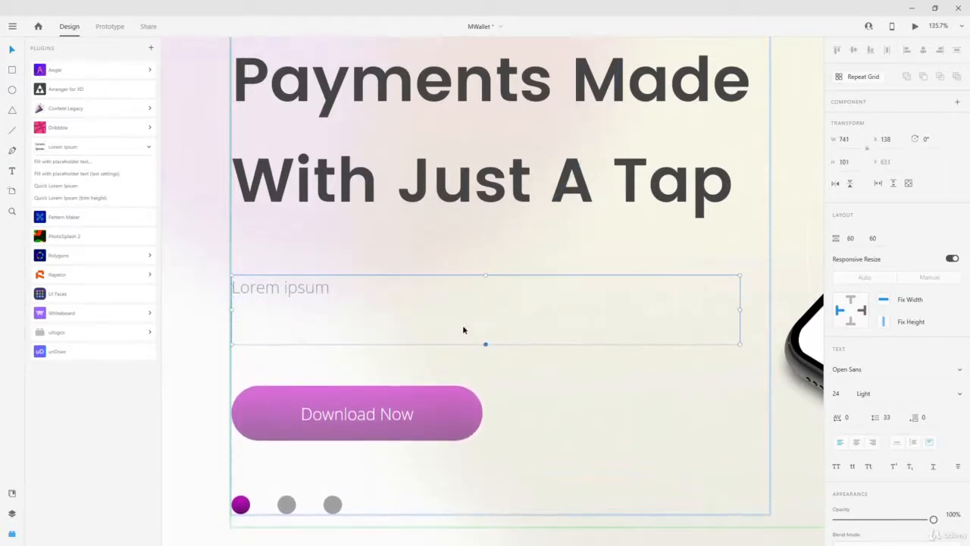
pyautogui.click(93, 175)
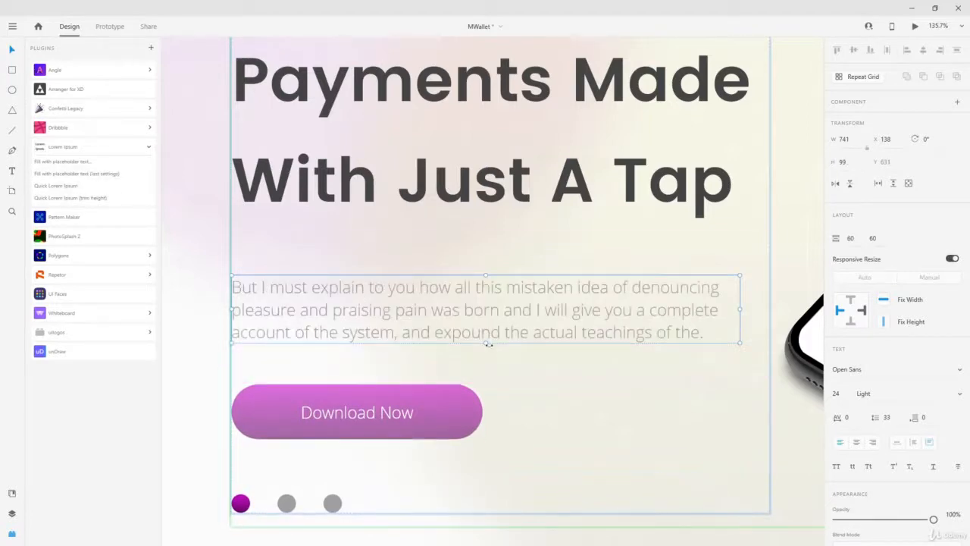
pyautogui.click(897, 444)
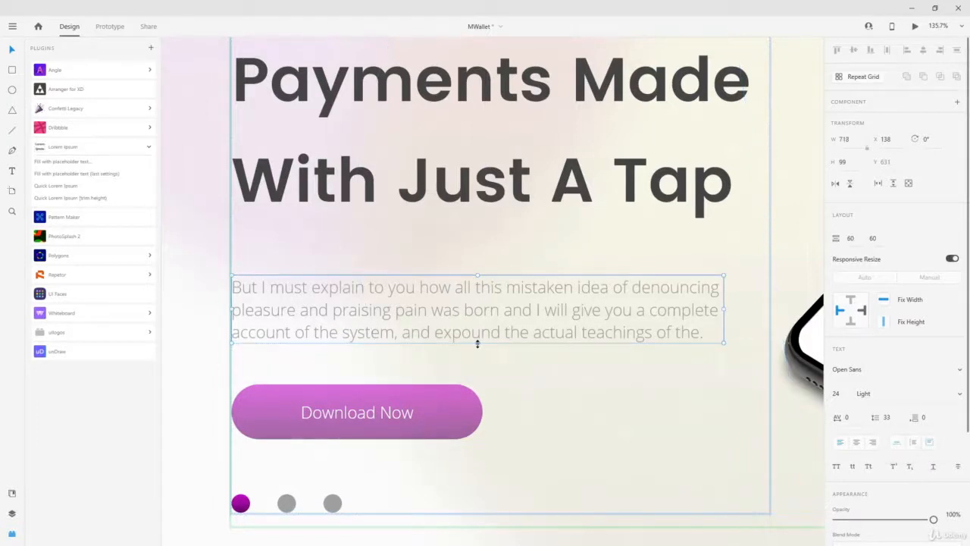
# Heighten the paragraph to about 156 with Quick Lorem Ipsum text and widen the gap above the Download Now button to about 165
pyautogui.moveTo(478, 342); pyautogui.dragTo(478, 382)
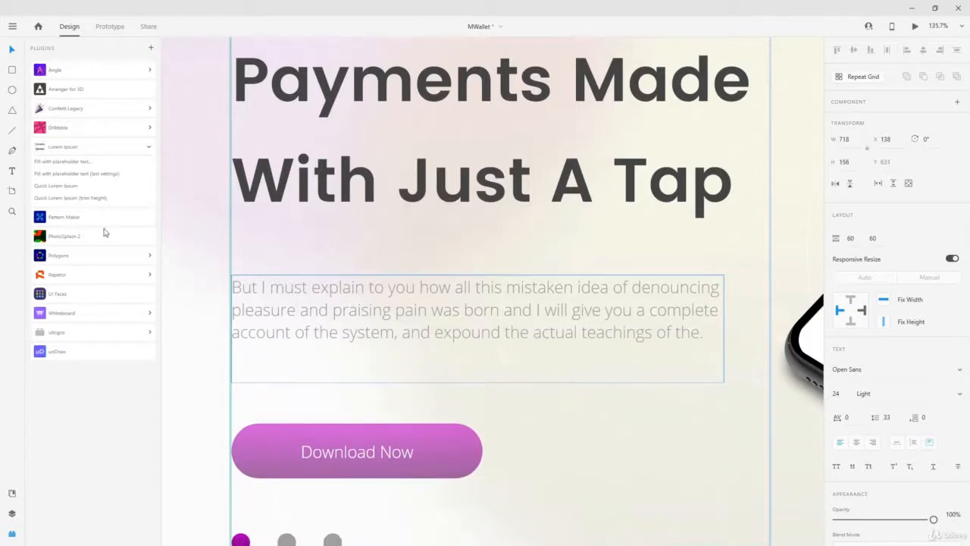
pyautogui.click(67, 187)
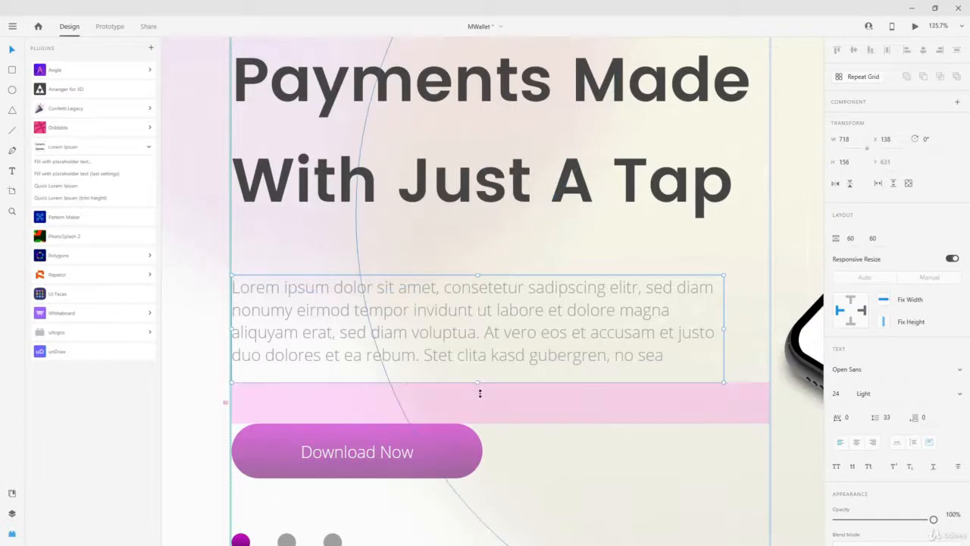
pyautogui.moveTo(480, 389); pyautogui.dragTo(480, 465)
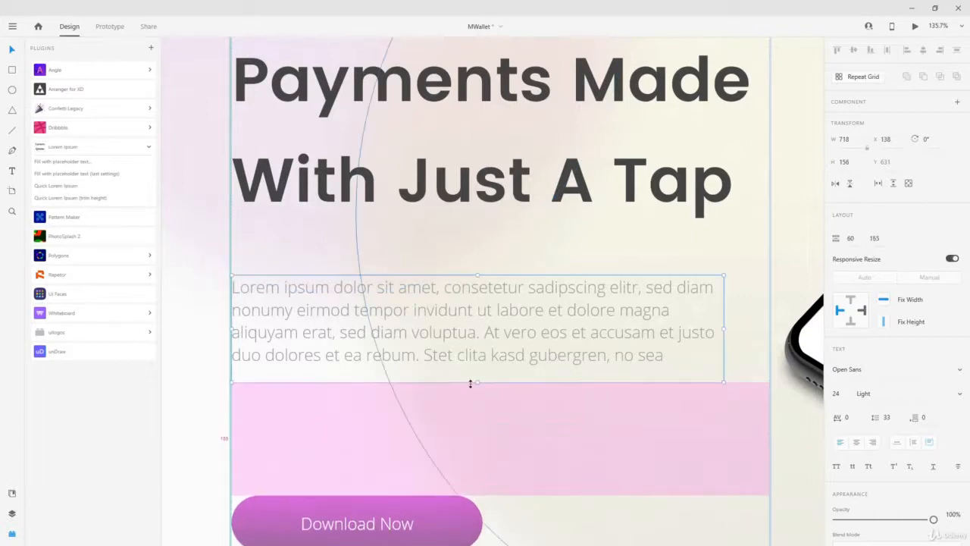
# Heighten the paragraph to about 274 with Quick Lorem Ipsum text and reduce the gap above the Download Now button to about 101
pyautogui.moveTo(476, 381); pyautogui.dragTo(477, 462)
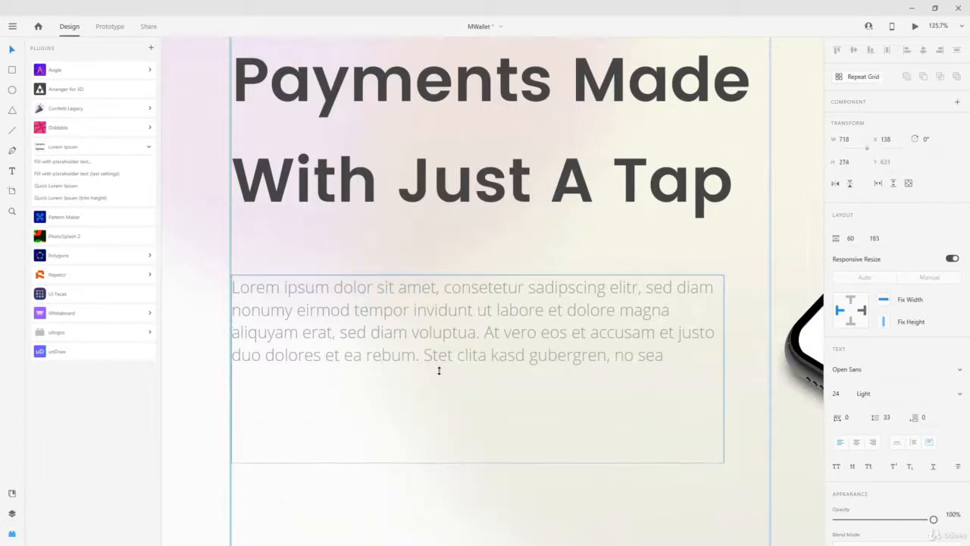
pyautogui.click(73, 188)
pyautogui.scroll(-1, 580, 420)
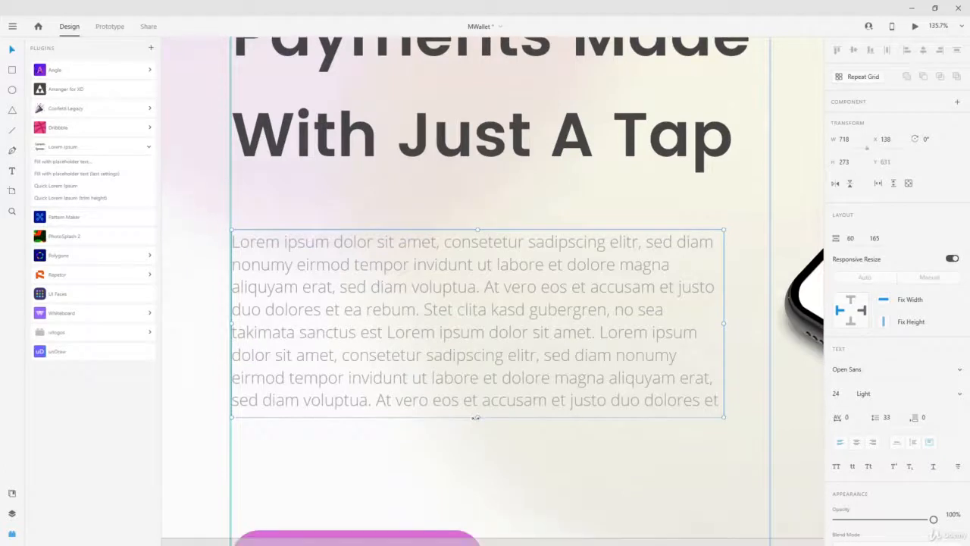
pyautogui.moveTo(463, 463); pyautogui.dragTo(471, 421)
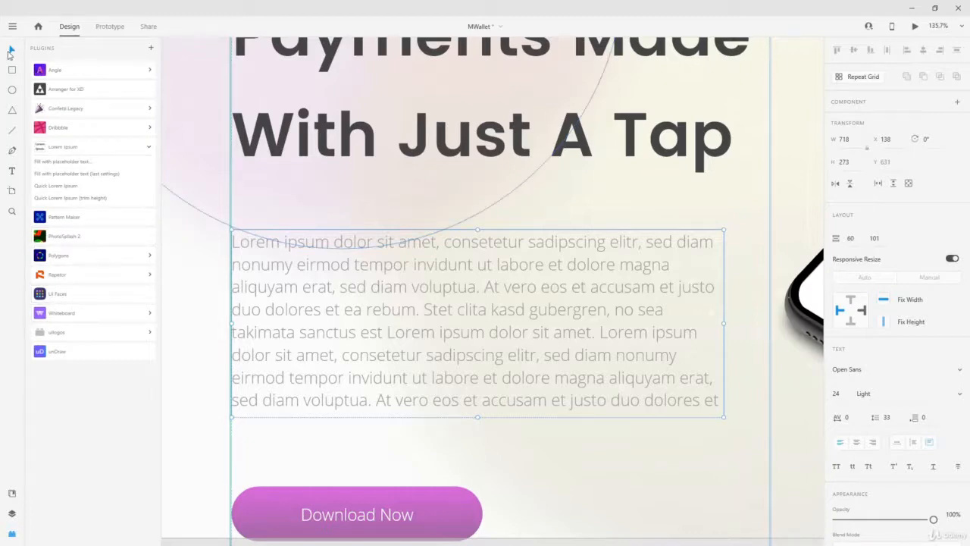
# Undo all the placeholder-text and spacing changes until the original paragraph above the Download Now button is restored
pyautogui.scroll(-3, 335, 205)
pyautogui.scroll(-2, 336, 204)
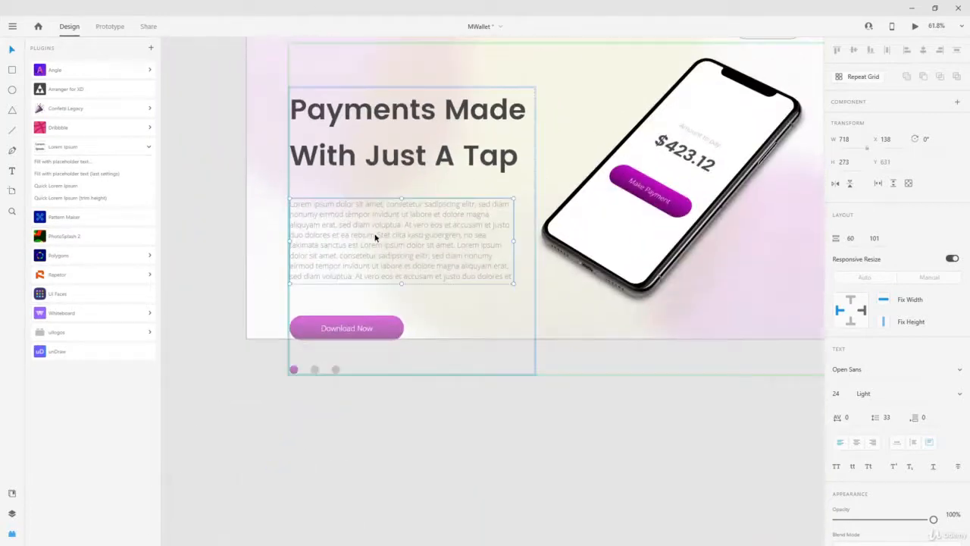
pyautogui.click(614, 325)
pyautogui.hotkey('ctrl', 'z')
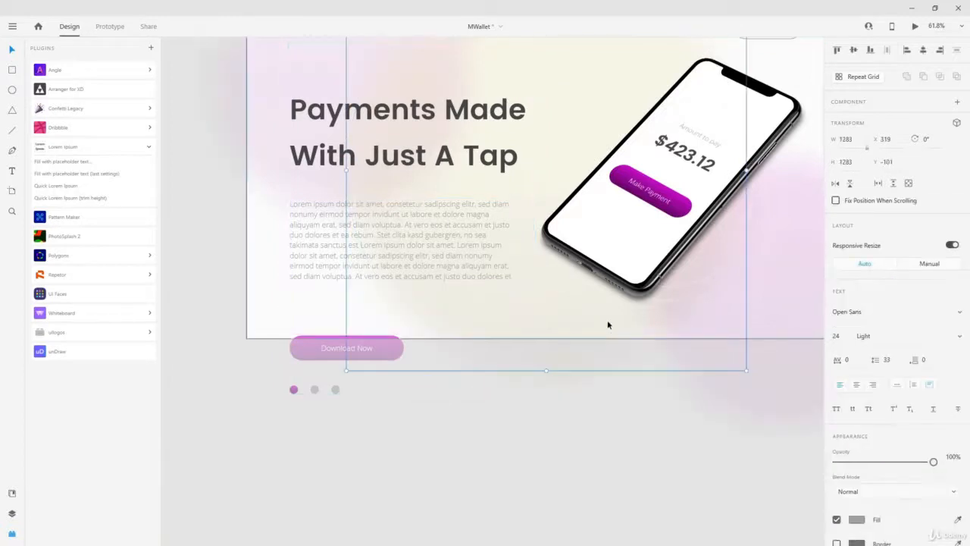
pyautogui.hotkey('ctrl', 'z')
pyautogui.hotkey('ctrl', 'z')
pyautogui.hotkey('ctrl', 'z')
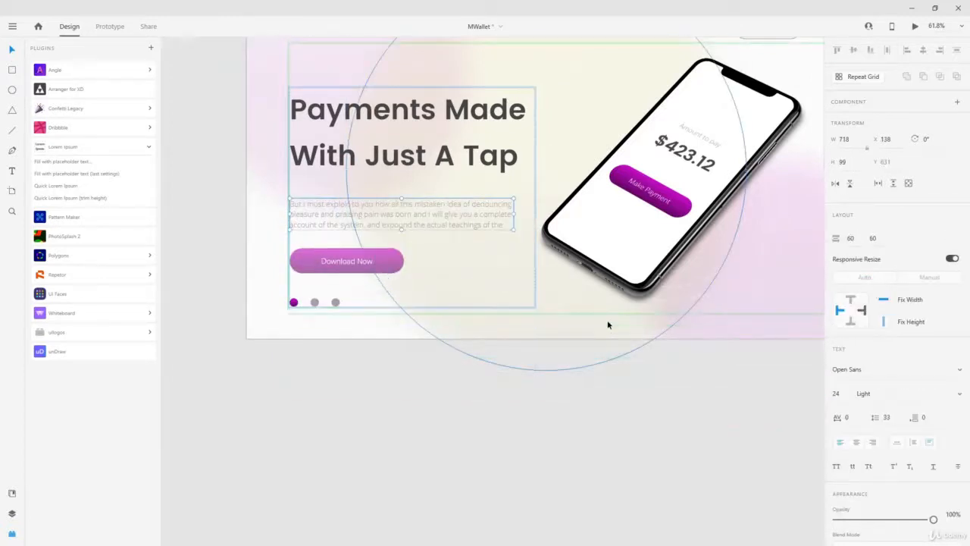
pyautogui.hotkey('ctrl', 'z')
pyautogui.hotkey('ctrl', 'z')
pyautogui.hotkey('ctrl', 'z')
pyautogui.hotkey('ctrl', 'z')
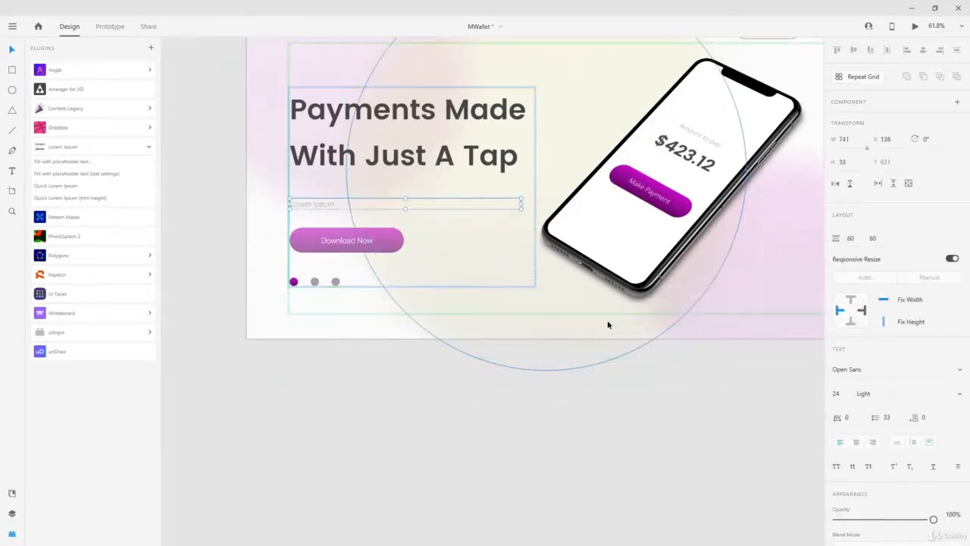
pyautogui.hotkey('ctrl', 'z')
pyautogui.hotkey('ctrl', 'z')
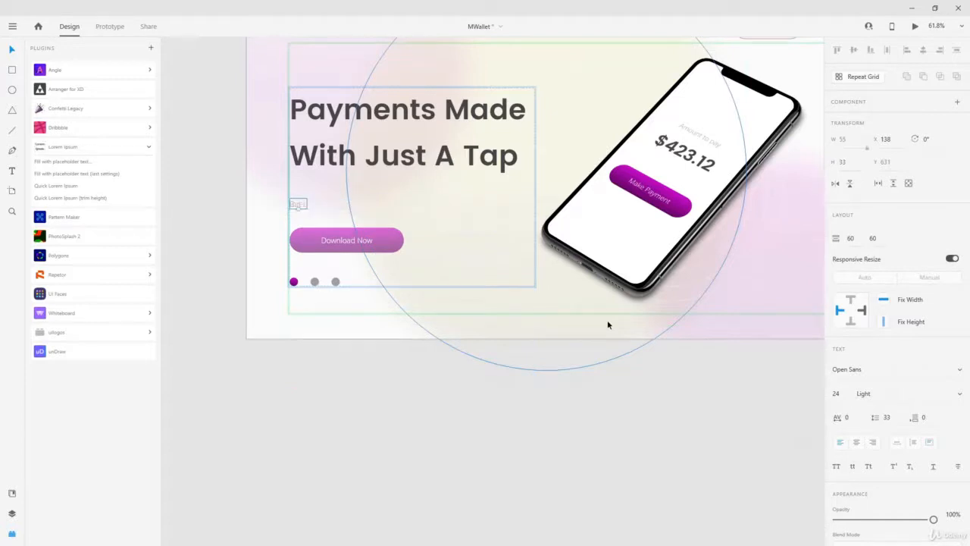
pyautogui.scroll(-3, 325, 185)
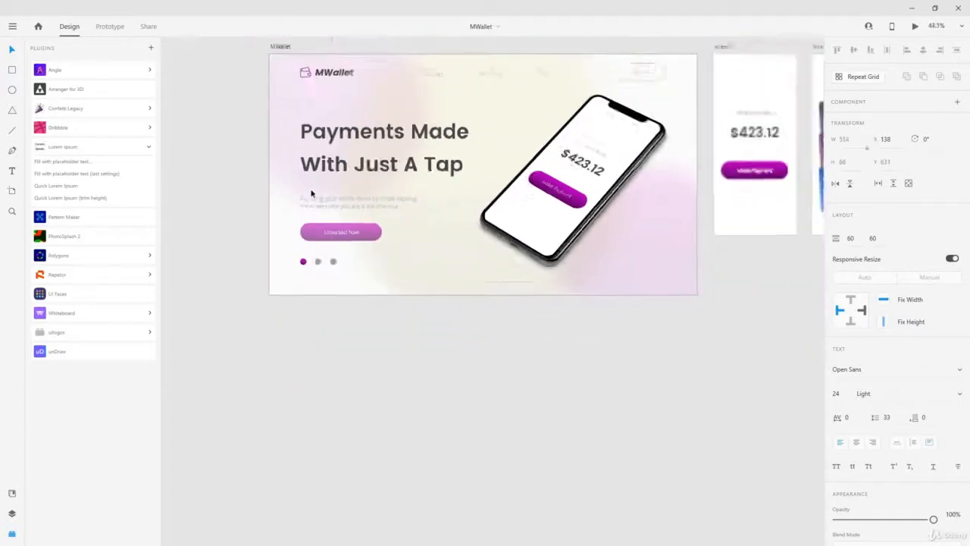
pyautogui.scroll(2, 310, 193)
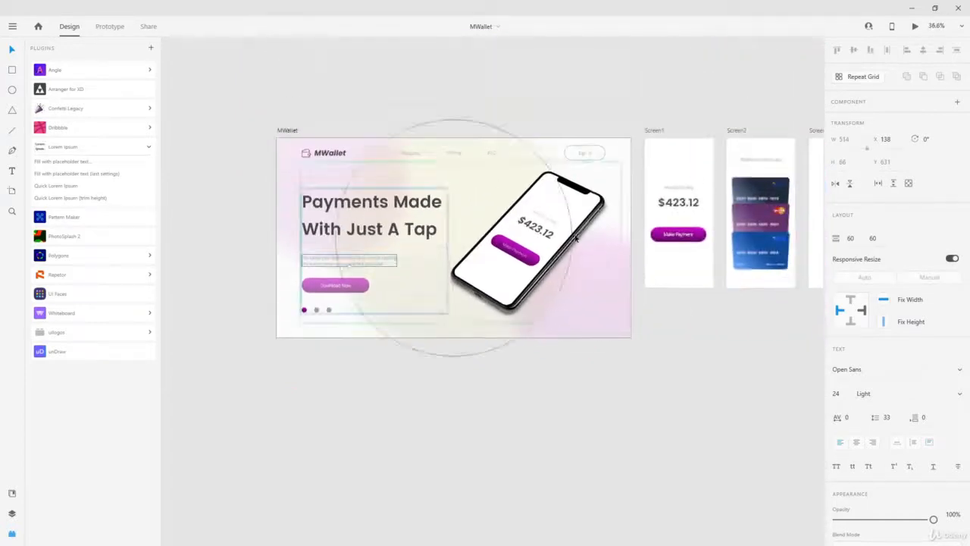
# Draw a 170 by 170 circle beside the phone's lower end, as a separate layer outside the info component of the MWallet artboard
pyautogui.click(13, 90)
pyautogui.scroll(5, 569, 289)
pyautogui.moveTo(633, 285); pyautogui.dragTo(712, 355)
pyautogui.hotkey('ctrl', 'z')
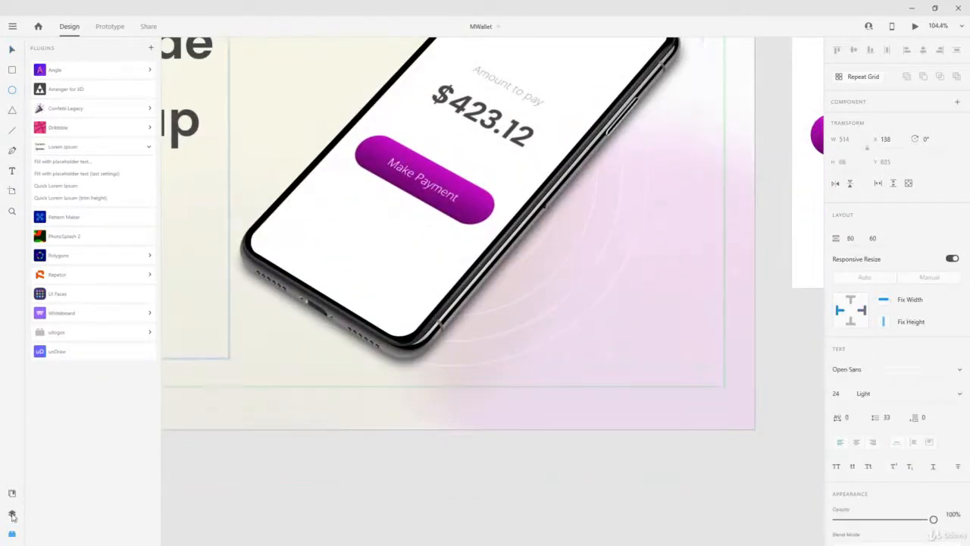
pyautogui.click(11, 513)
pyautogui.click(44, 118)
pyautogui.click(35, 103)
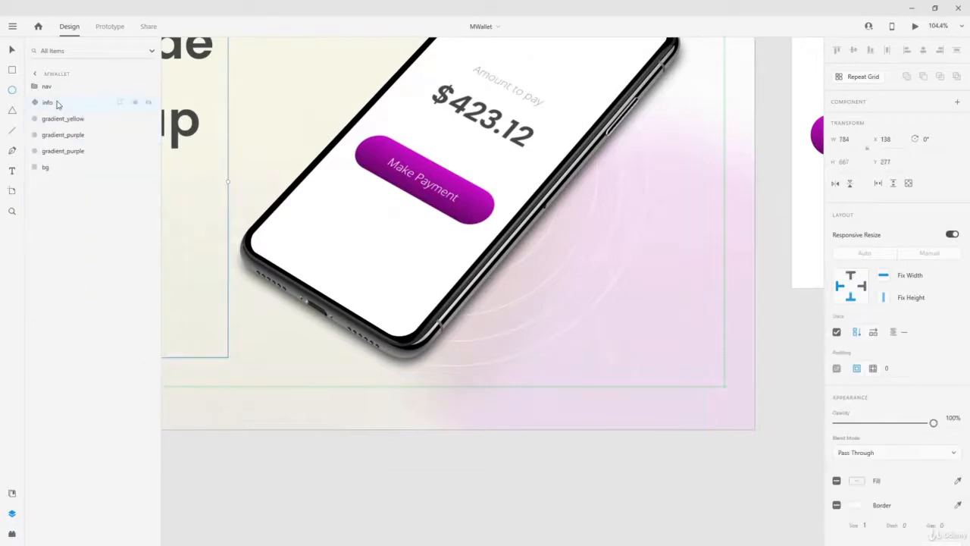
pyautogui.click(59, 104)
pyautogui.moveTo(599, 256); pyautogui.dragTo(653, 356)
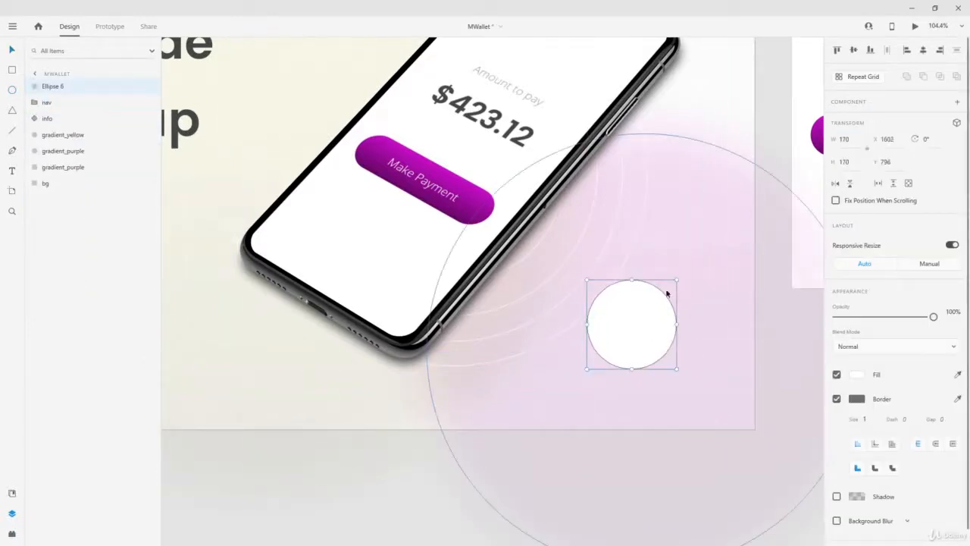
# Fill the circle with a random avatar using the UI Faces plugin, with the gender filter set to Female
pyautogui.scroll(-3, 607, 317)
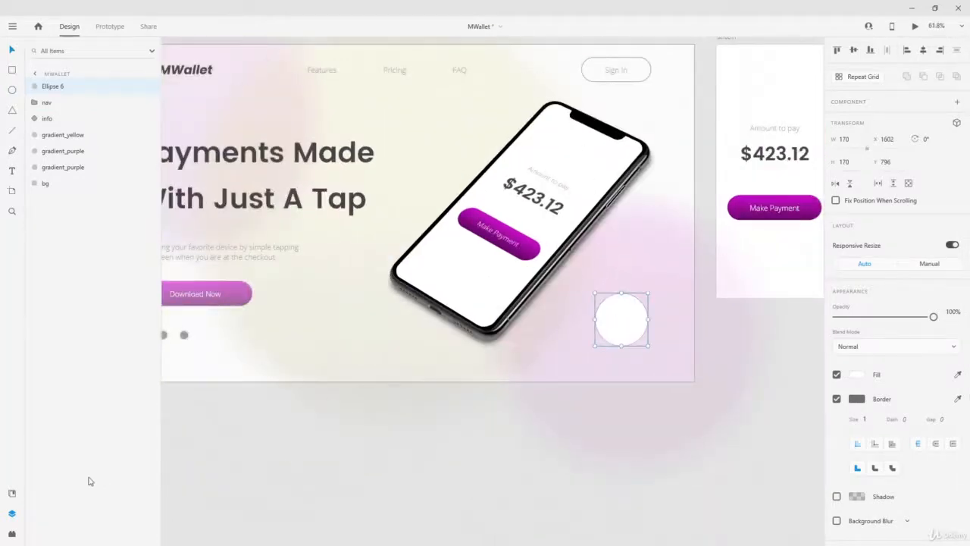
pyautogui.click(11, 533)
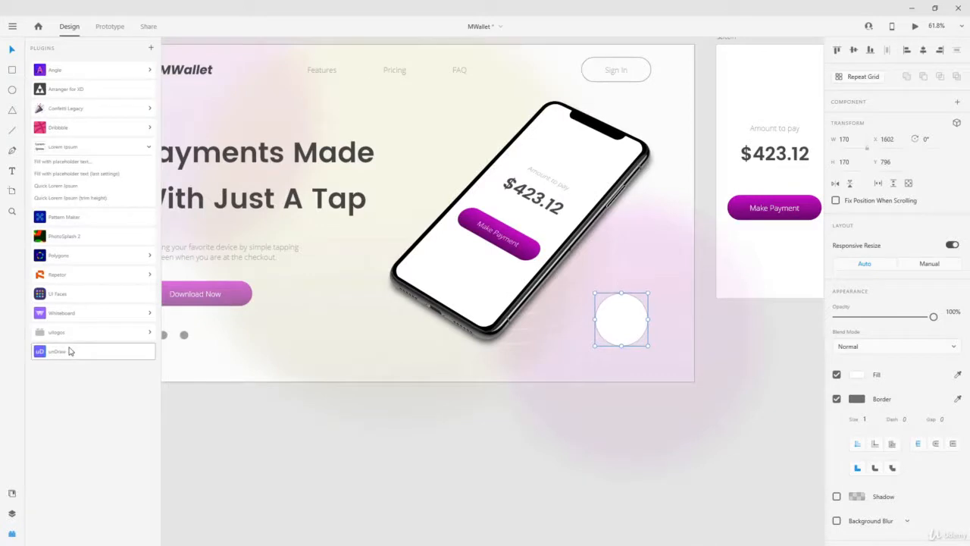
pyautogui.click(67, 297)
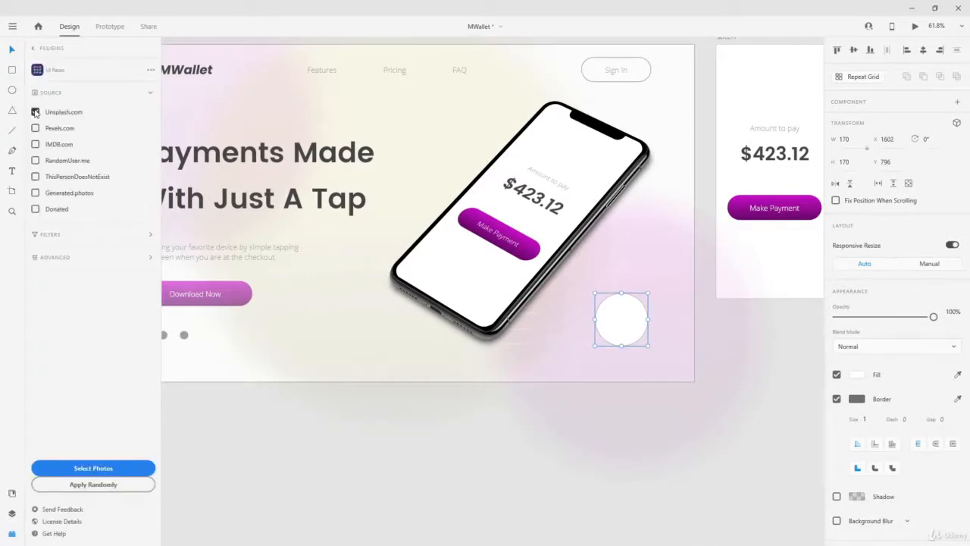
pyautogui.click(90, 236)
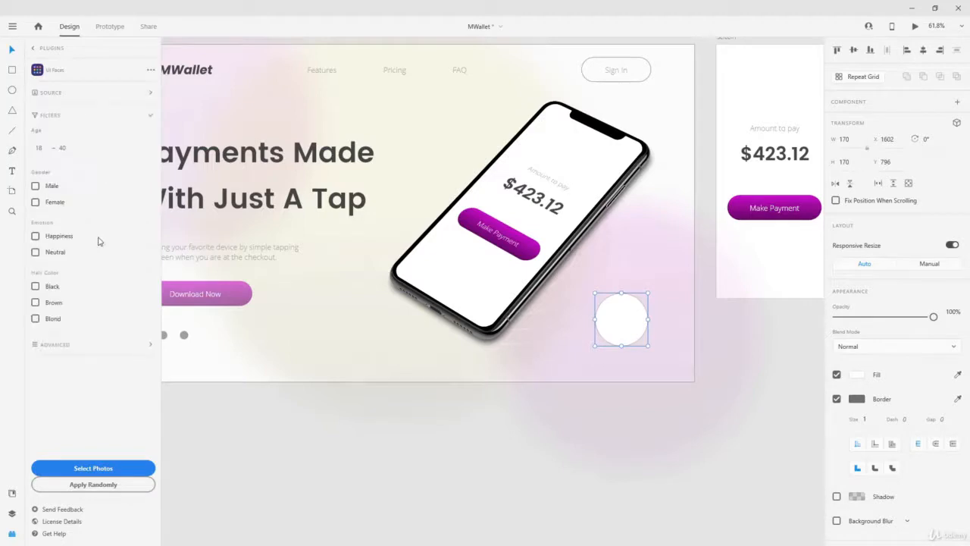
pyautogui.click(34, 202)
pyautogui.click(60, 344)
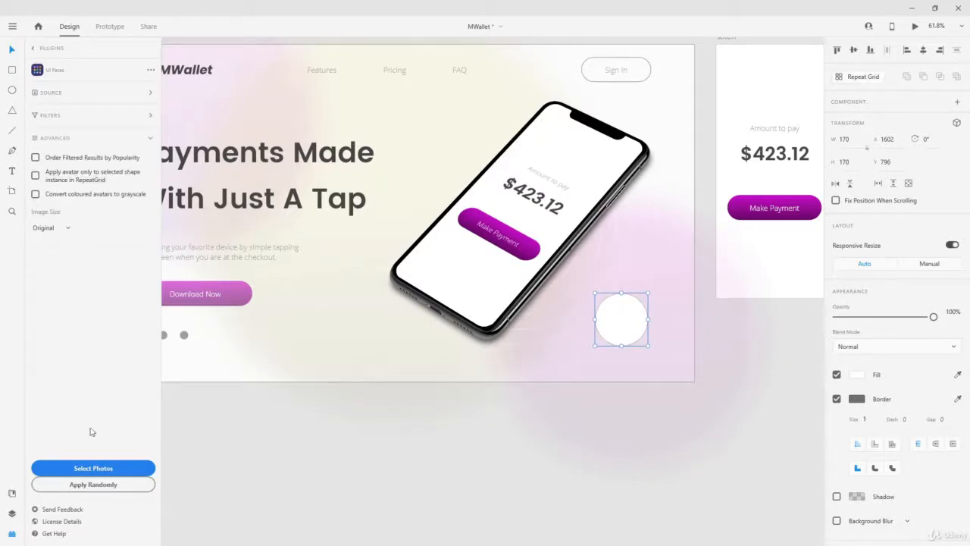
pyautogui.click(93, 484)
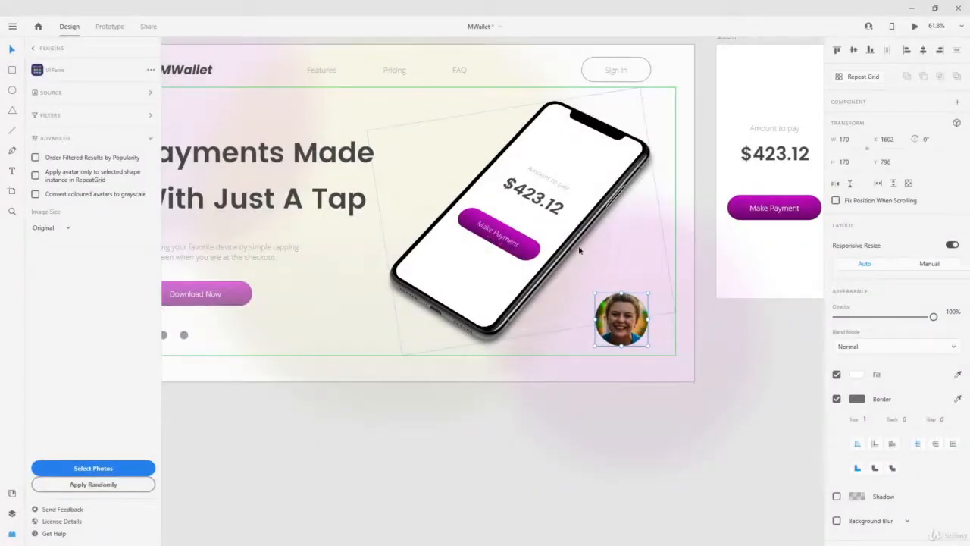
# Move the avatar circle slightly up to about Y 780 and remove its border
pyautogui.moveTo(617, 319); pyautogui.dragTo(617, 311)
pyautogui.scroll(2, 659, 309)
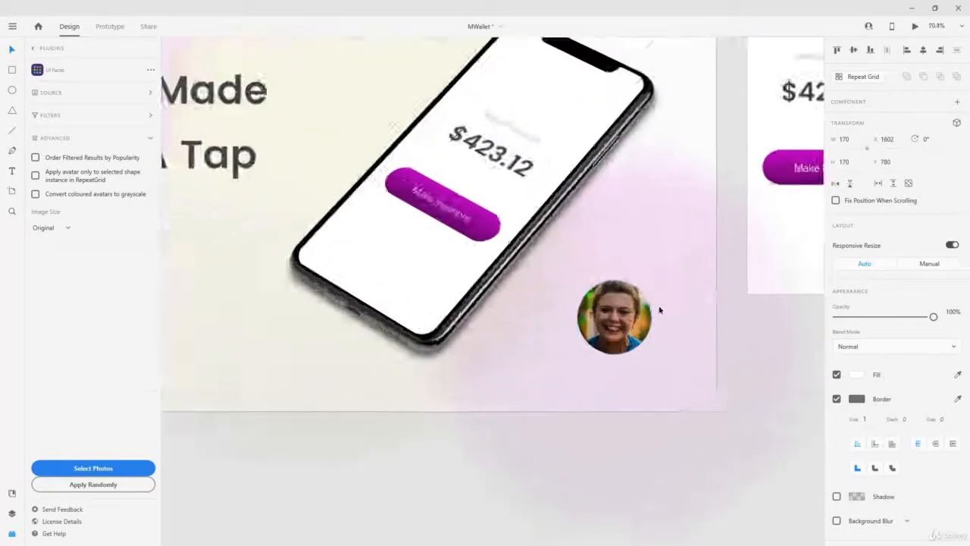
pyautogui.scroll(5, 658, 306)
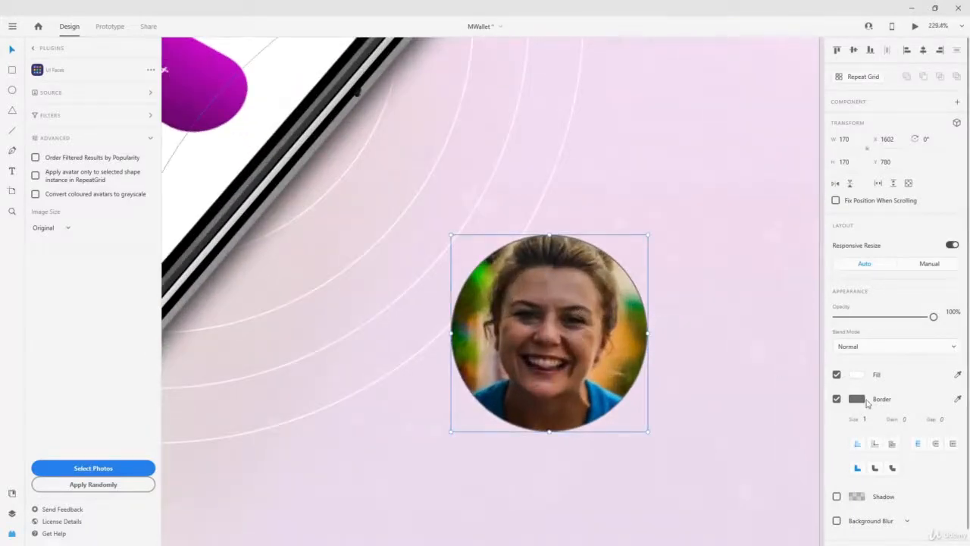
pyautogui.click(837, 399)
pyautogui.scroll(-7, 564, 313)
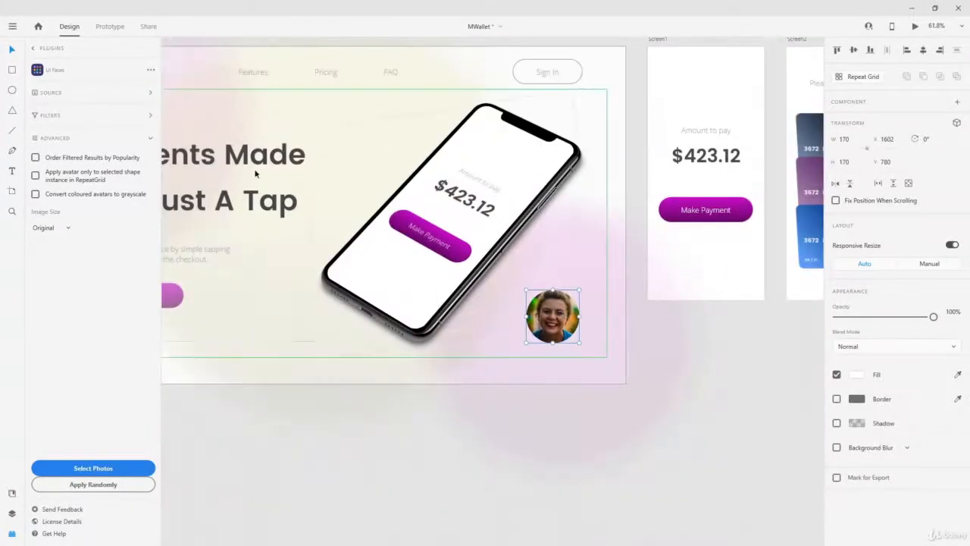
pyautogui.click(12, 89)
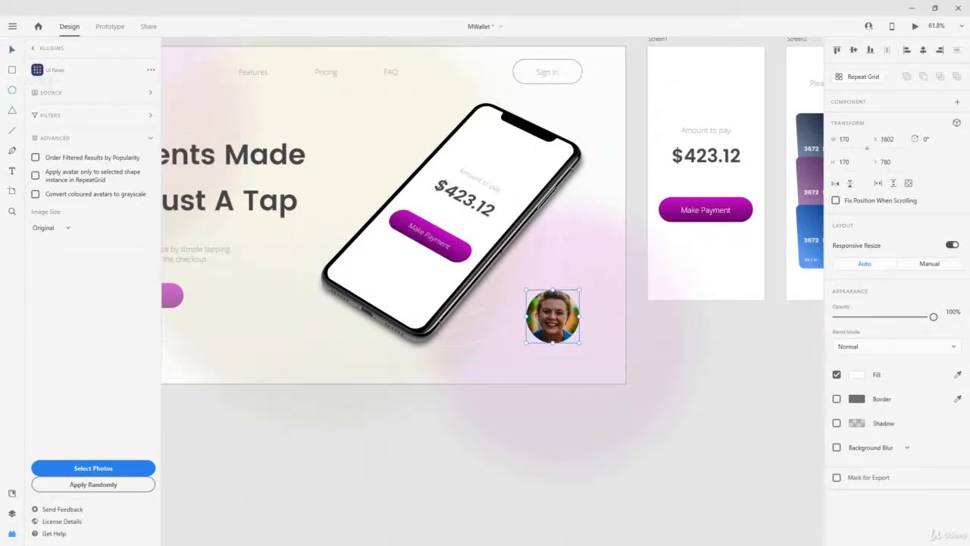
pyautogui.moveTo(482, 336); pyautogui.dragTo(506, 360)
pyautogui.moveTo(432, 358); pyautogui.dragTo(460, 380)
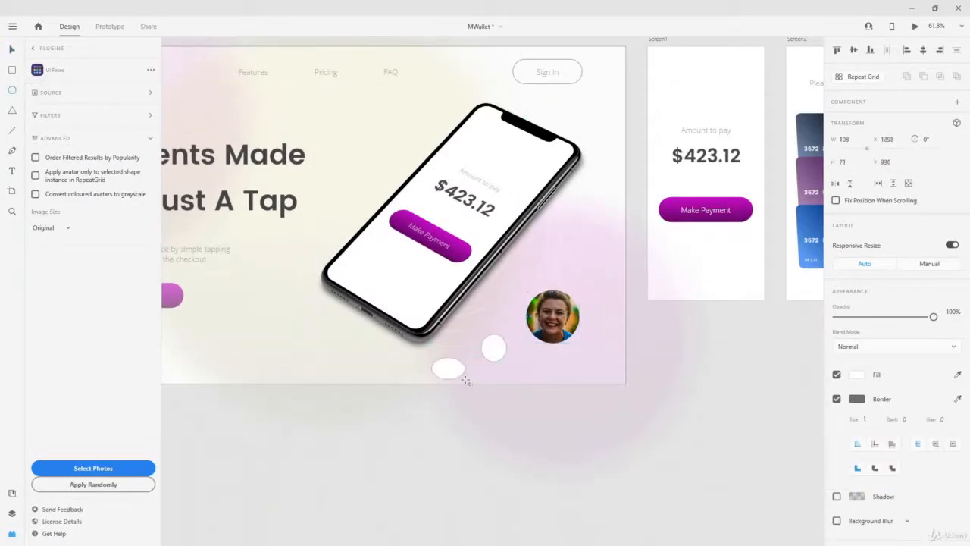
pyautogui.hotkey('ctrl', 'z')
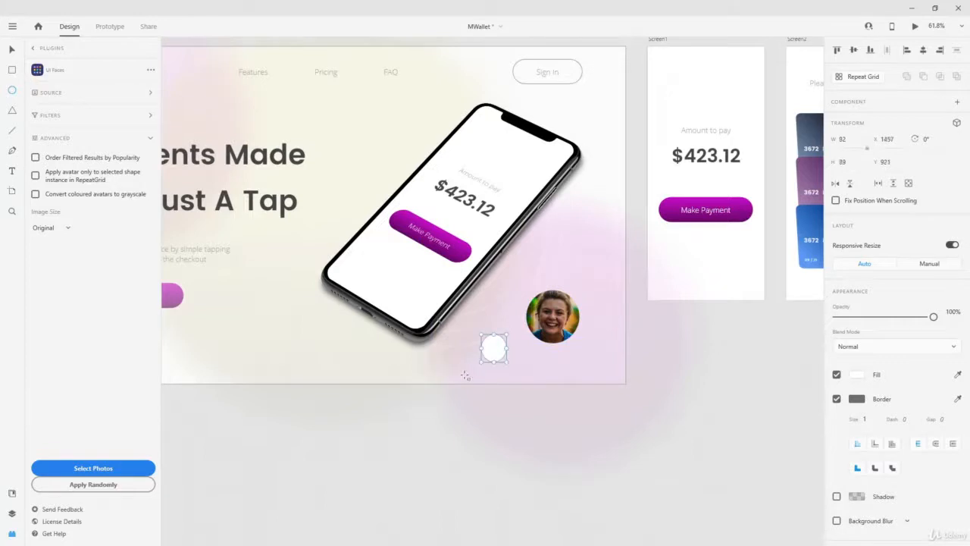
pyautogui.press('Delete')
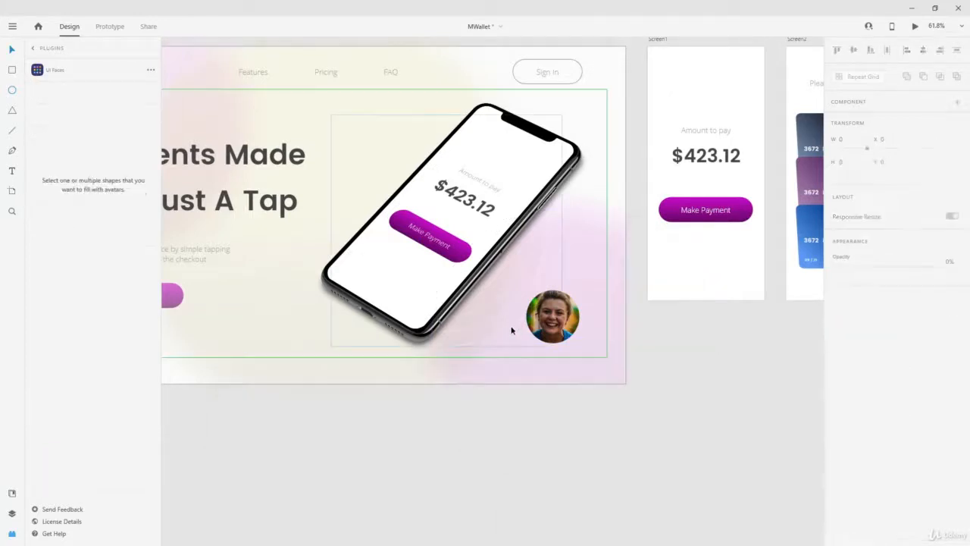
# Move the avatar circle up to about X 1665, Y 651 and delete it
pyautogui.click(552, 316)
pyautogui.moveTo(552, 316); pyautogui.dragTo(572, 275)
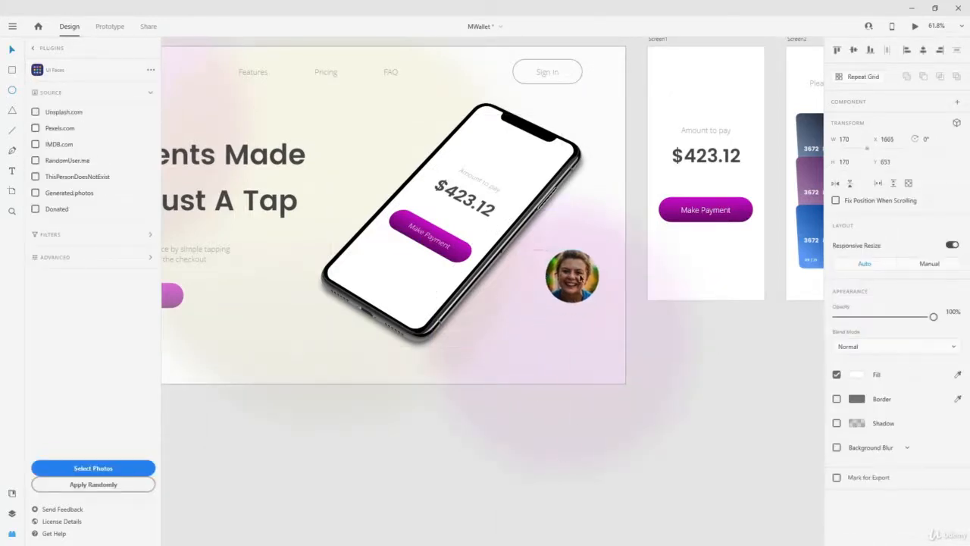
pyautogui.press('Delete')
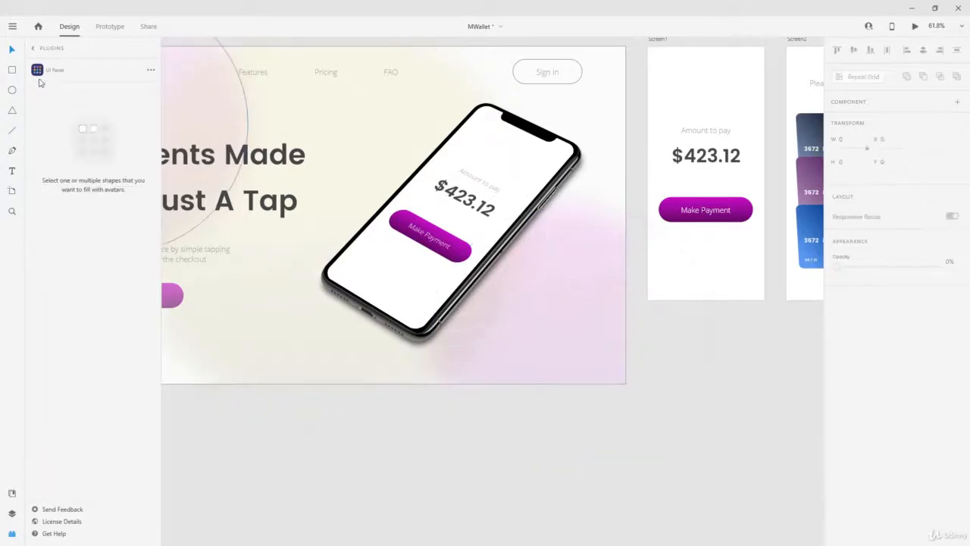
# Draw a 130 by 130 circle beside the phone and duplicate it twice, spreading the three circles over the pink gradient
pyautogui.moveTo(540, 273)
pyautogui.mouseDown()
pyautogui.moveTo(579, 310)
pyautogui.moveTo(530, 316)
pyautogui.moveTo(576, 280)
pyautogui.moveTo(524, 319)
pyautogui.moveTo(586, 341)
pyautogui.mouseUp()
pyautogui.hotkey('ctrl', 'd')
pyautogui.hotkey('ctrl', 'd')
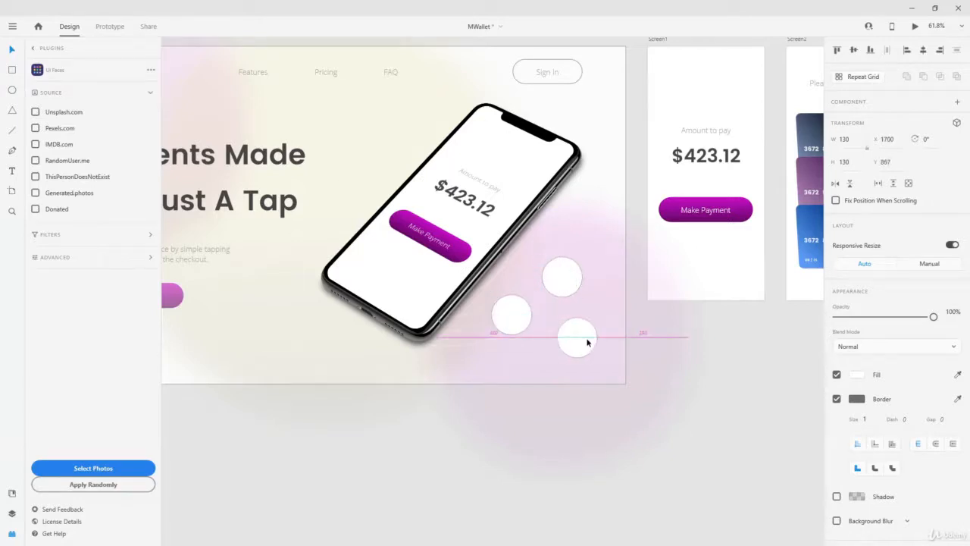
# Fill all three circles with Unsplash avatars using UI Faces, filtered to ages 18–30 and both Male and Female
pyautogui.keyDown('shift'); pyautogui.click(562, 281); pyautogui.keyUp('shift')
pyautogui.keyDown('shift'); pyautogui.click(505, 314); pyautogui.keyUp('shift')
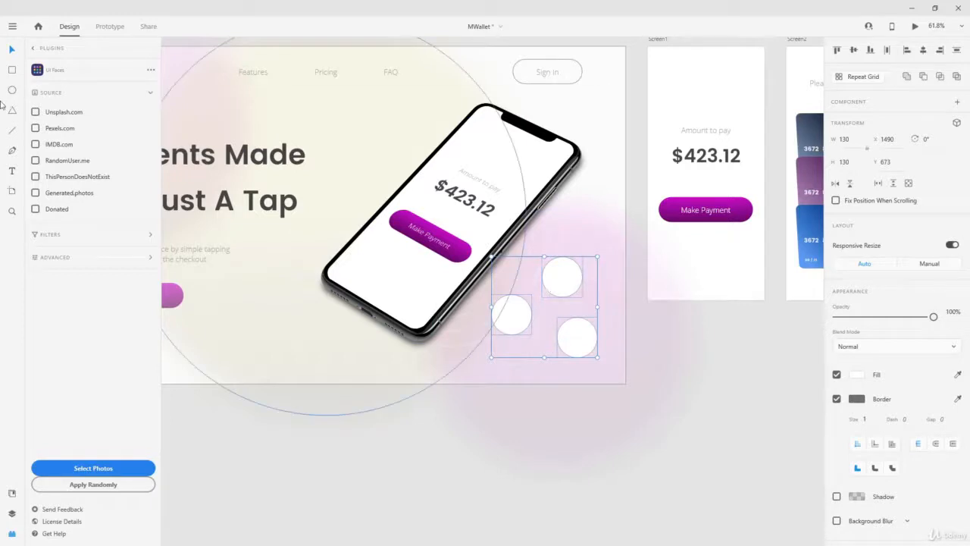
pyautogui.click(34, 111)
pyautogui.click(83, 235)
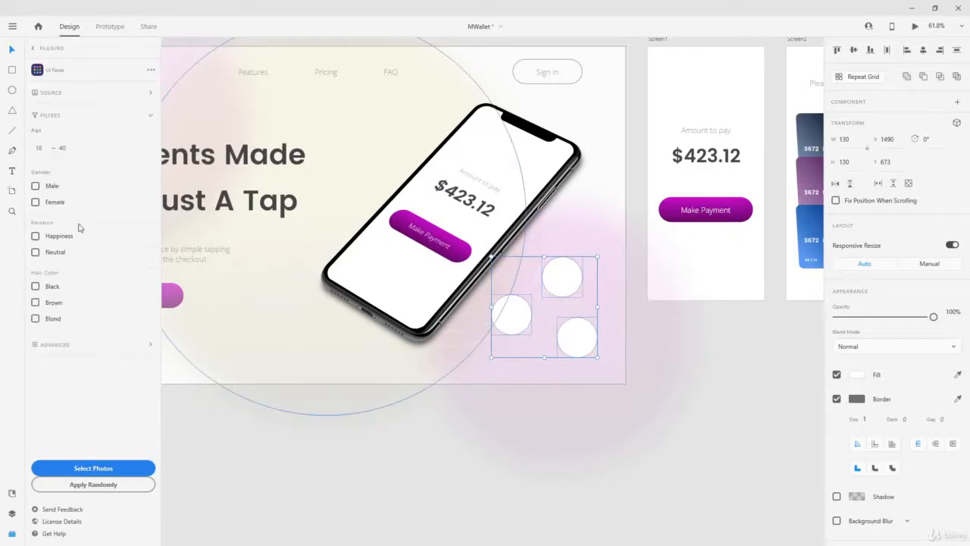
pyautogui.click(65, 147)
pyautogui.click(35, 185)
pyautogui.click(35, 201)
pyautogui.click(88, 471)
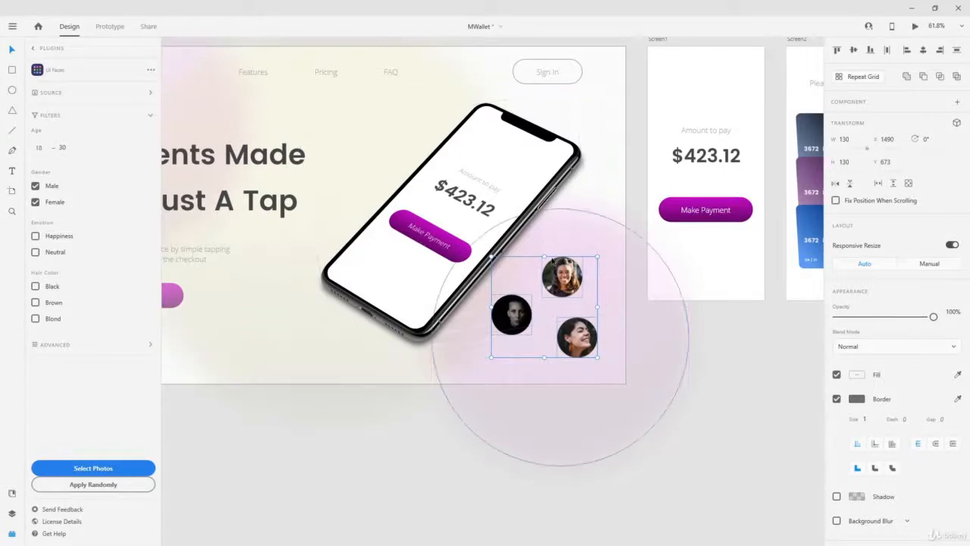
pyautogui.scroll(5, 555, 277)
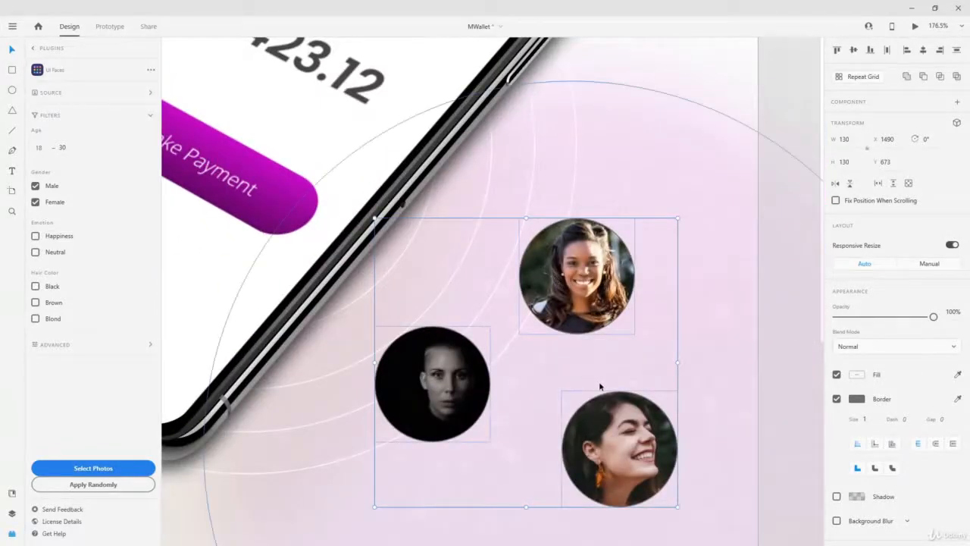
pyautogui.scroll(-3, 601, 388)
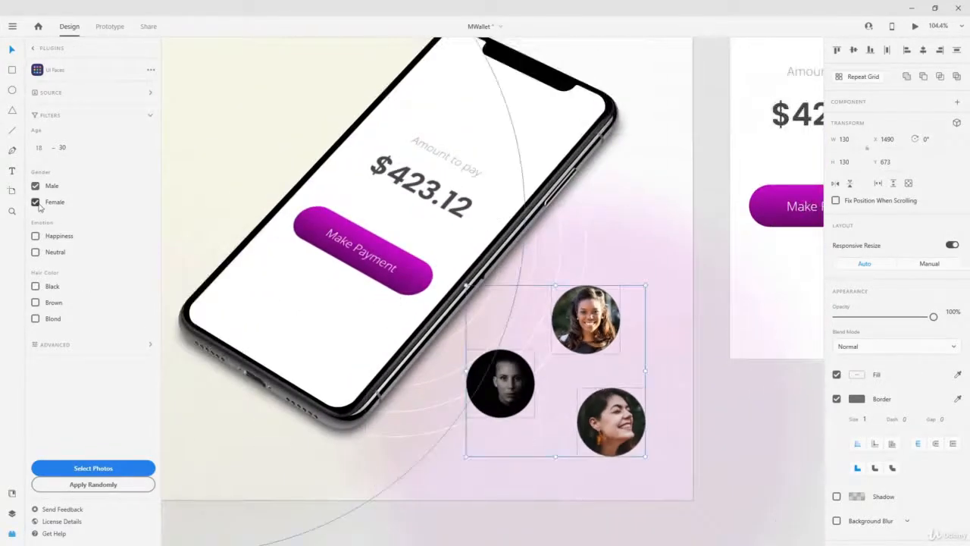
# Replace the dark avatar nearest the phone with a random one, leaving only the Male gender filter on
pyautogui.click(501, 377)
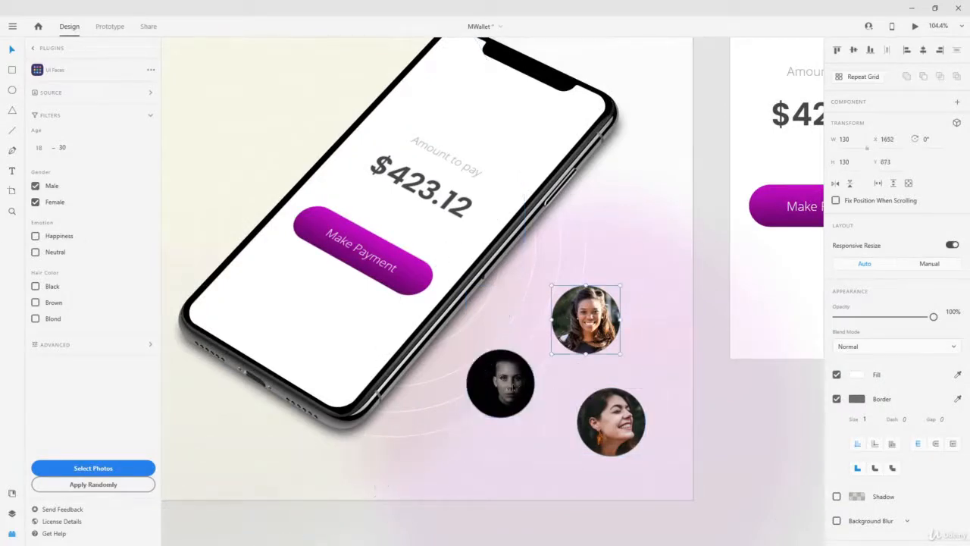
pyautogui.click(36, 203)
pyautogui.click(75, 487)
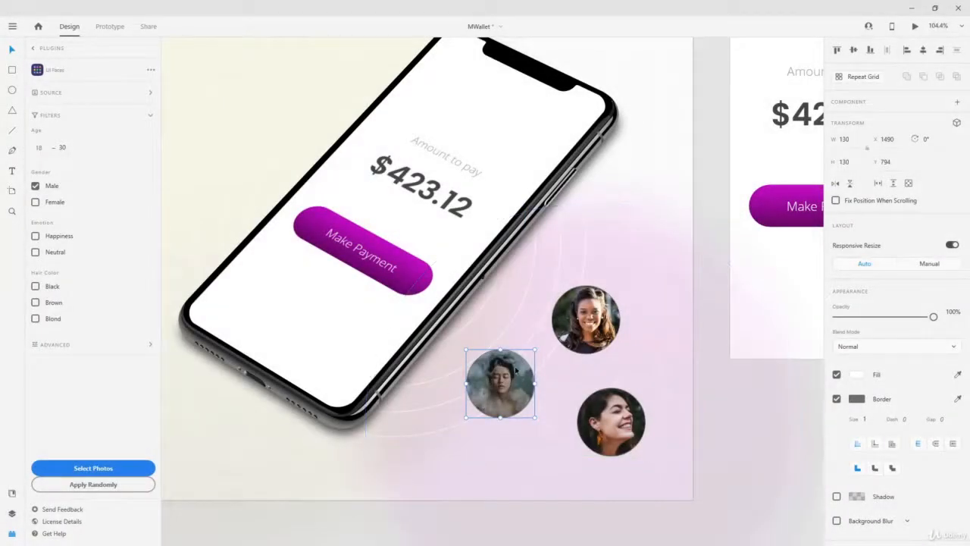
# Return from UI Faces to the list of installed plugins and collapse the Lorem Ipsum commands
pyautogui.click(19, 533)
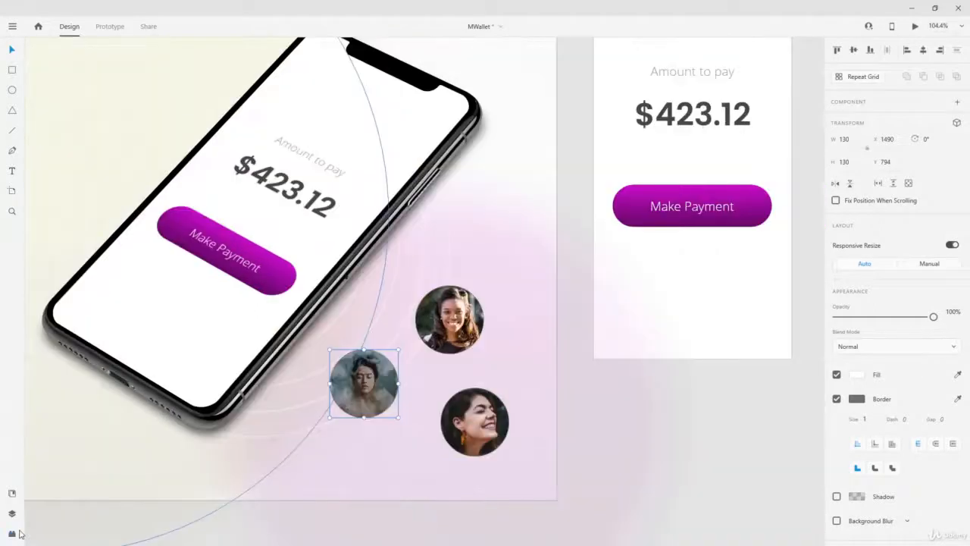
pyautogui.click(14, 533)
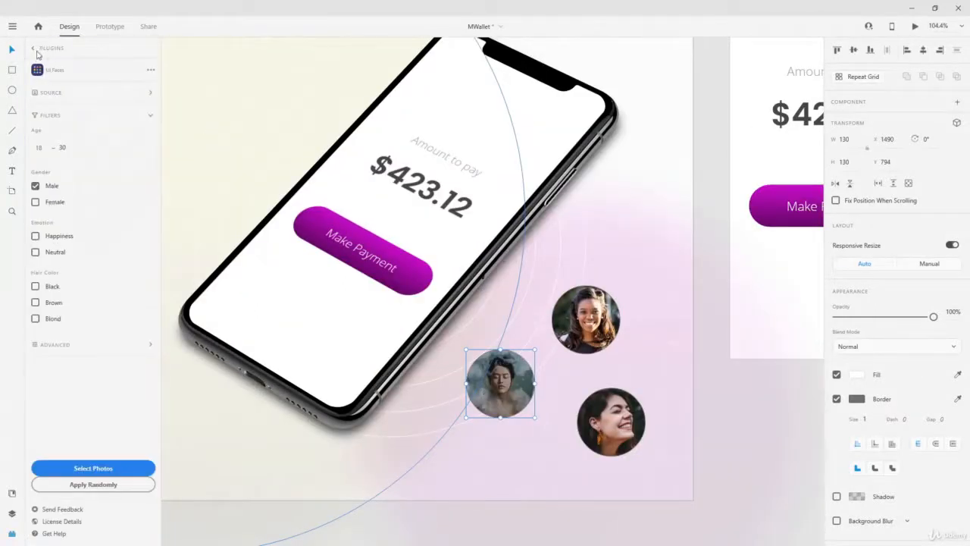
pyautogui.click(33, 51)
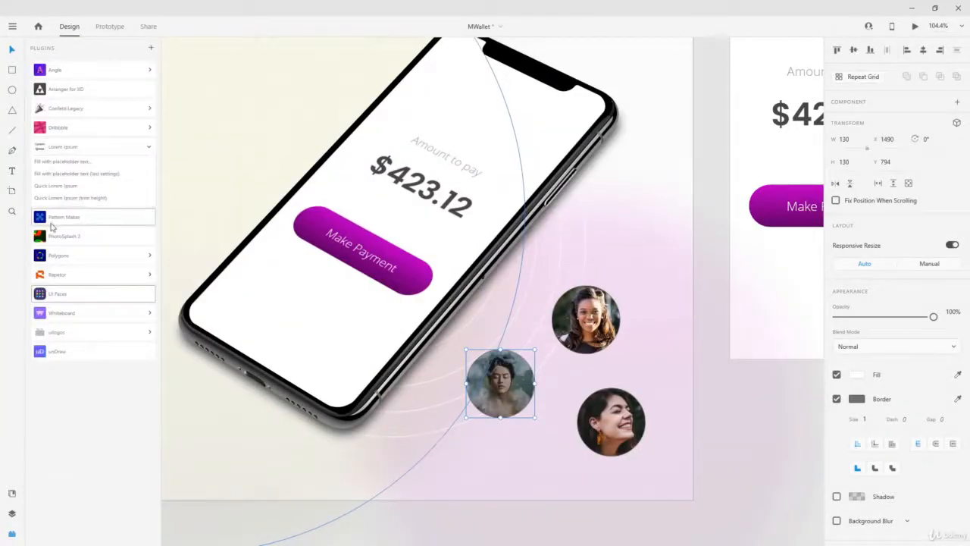
pyautogui.click(149, 147)
pyautogui.click(149, 148)
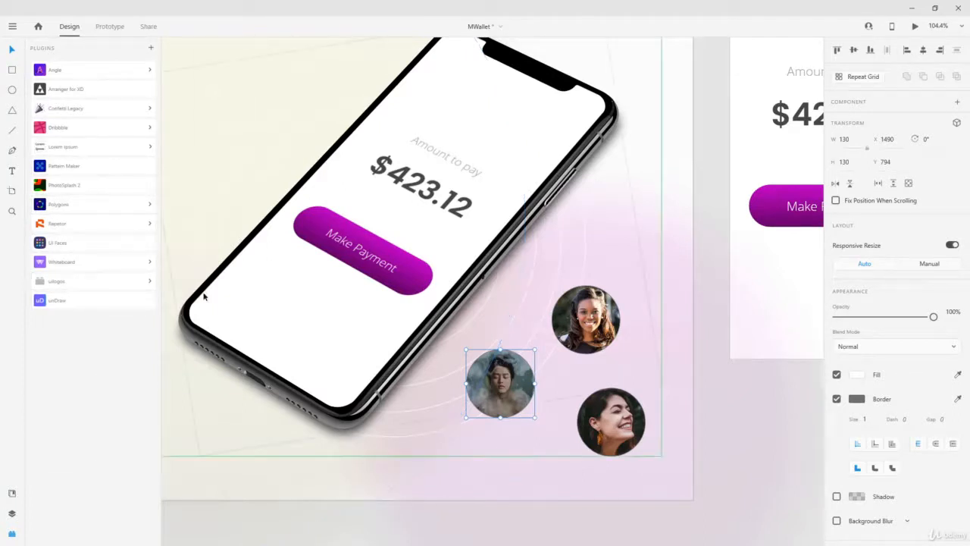
# Open the plugin manager's installed plugins and uninstall Pattern Maker
pyautogui.click(150, 48)
pyautogui.click(598, 76)
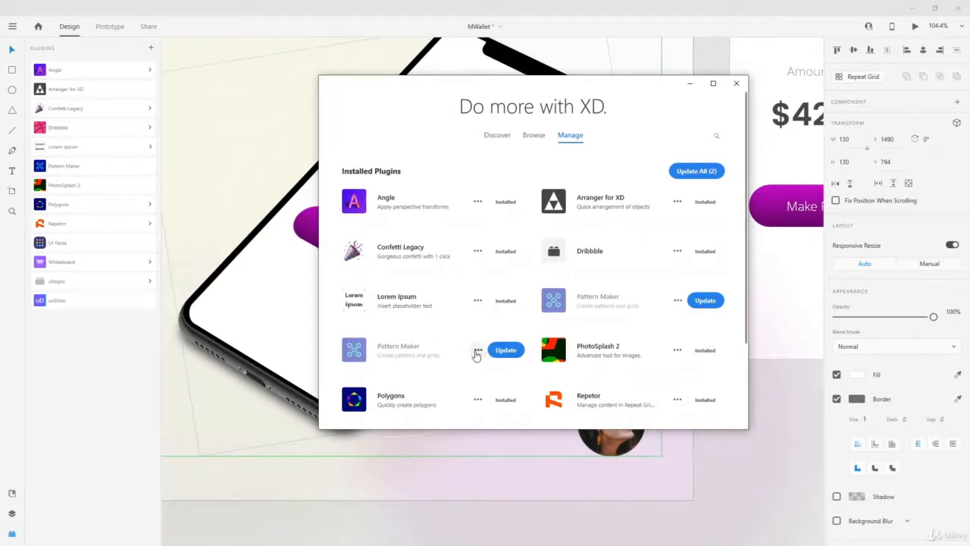
pyautogui.click(477, 350)
pyautogui.click(444, 371)
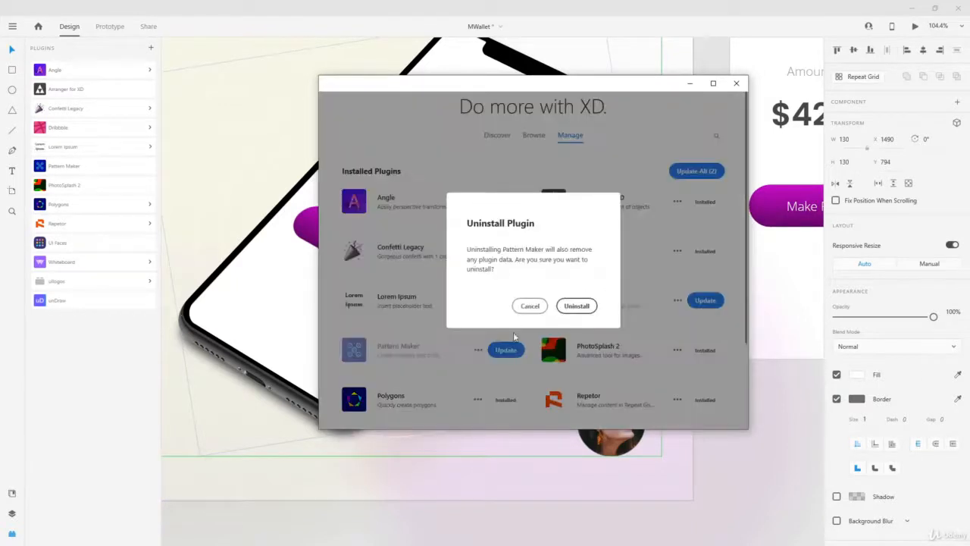
pyautogui.click(570, 306)
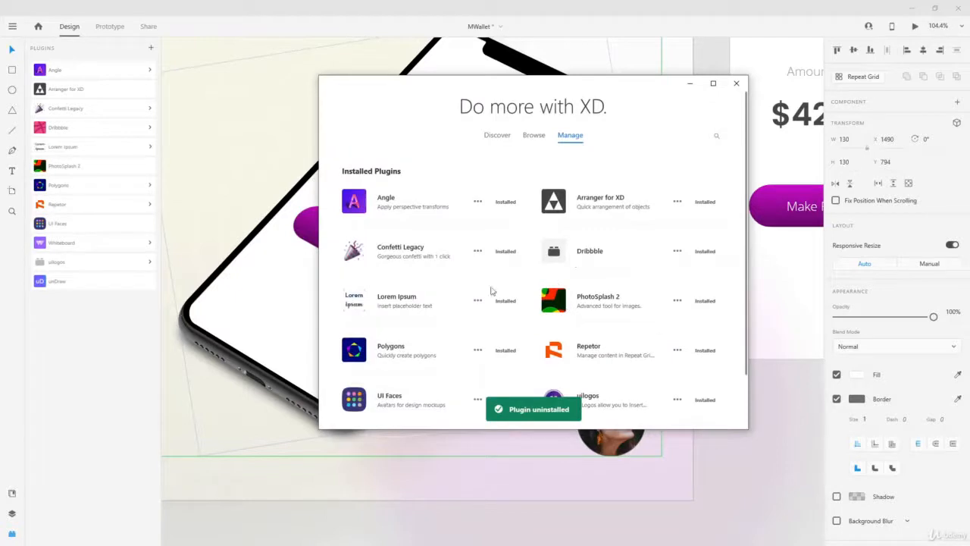
pyautogui.scroll(-1, 491, 291)
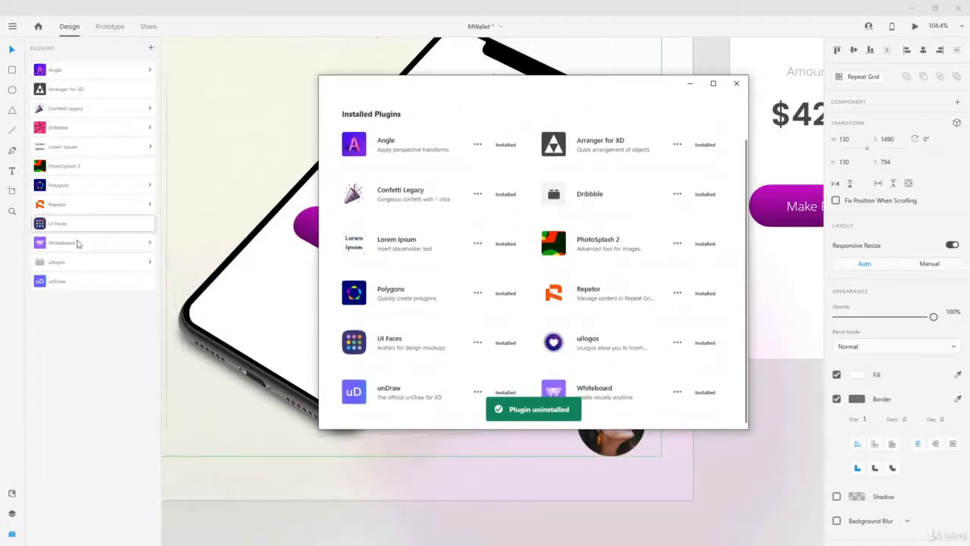
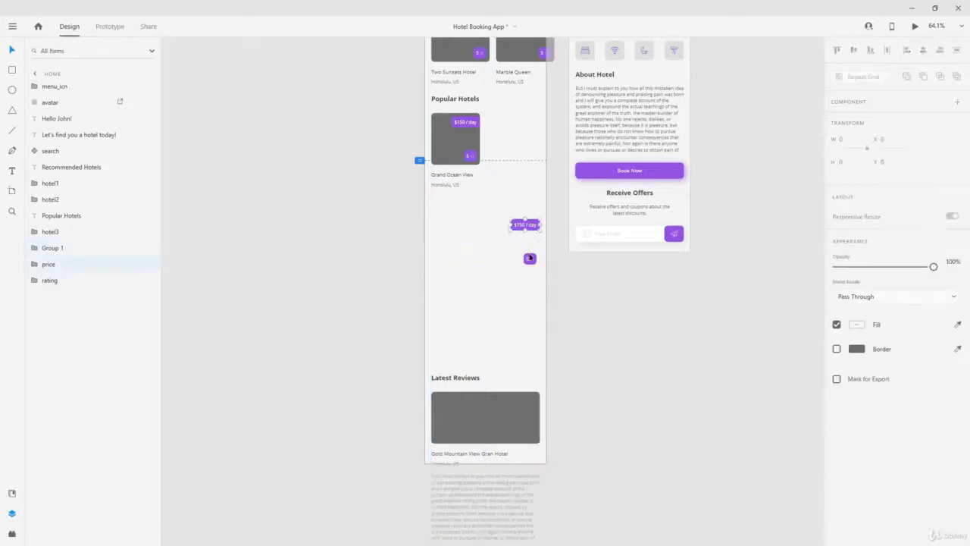
# Delete the loose price and rating badges on the Home artboard and move the Latest Reviews group down to about Y 1537
pyautogui.press('Delete')
pyautogui.click(510, 397)
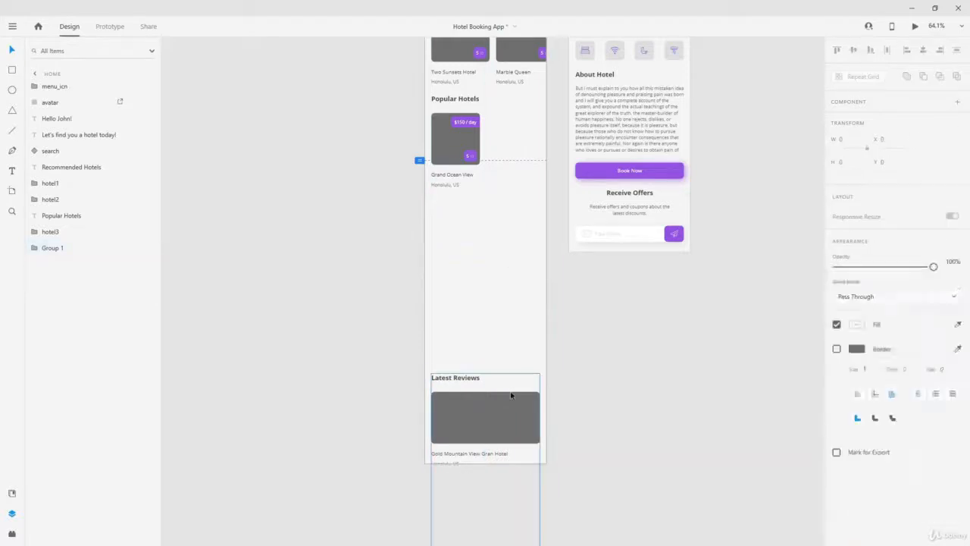
pyautogui.moveTo(511, 396); pyautogui.dragTo(505, 419)
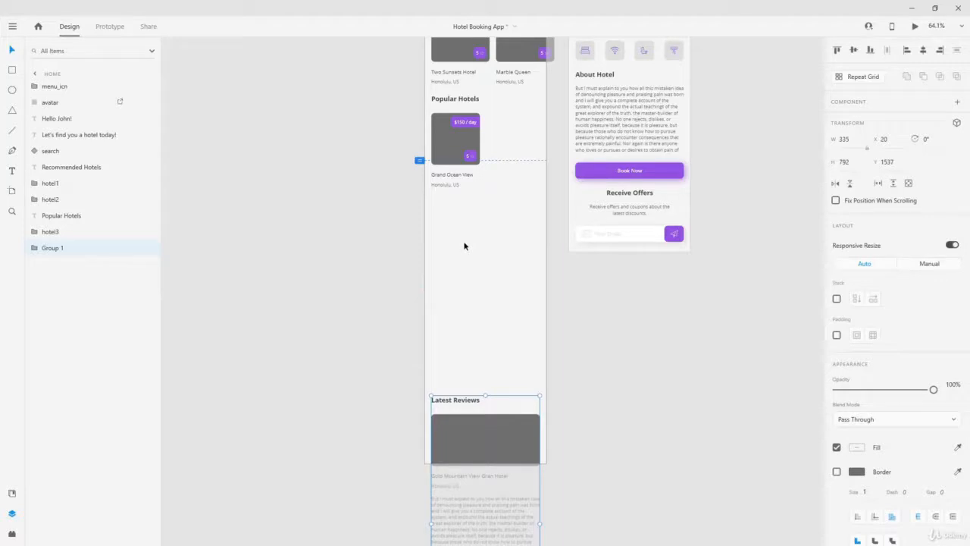
# Turn the Grand Ocean View card into a repeat grid of two columns and three rows, about 328 wide by 730 high
pyautogui.click(469, 146)
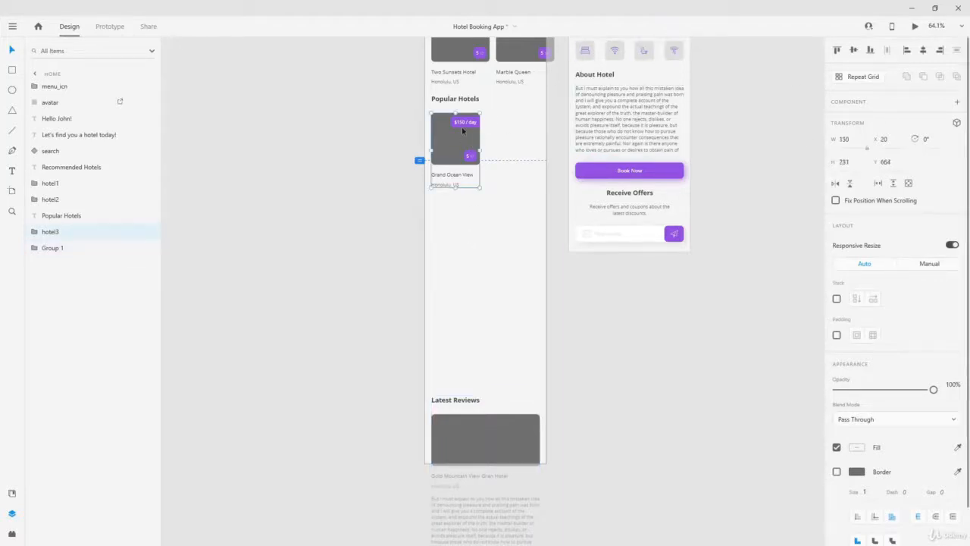
pyautogui.click(856, 78)
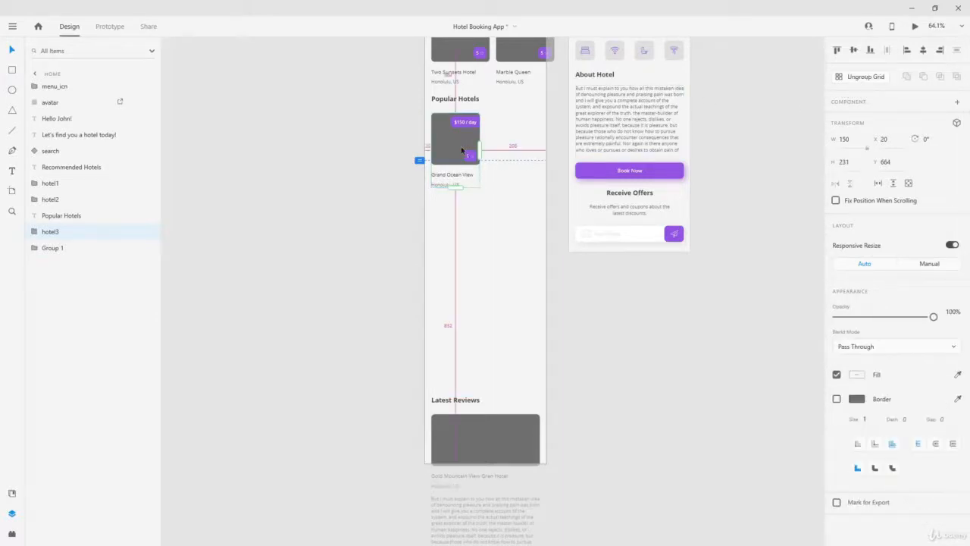
pyautogui.scroll(3, 461, 149)
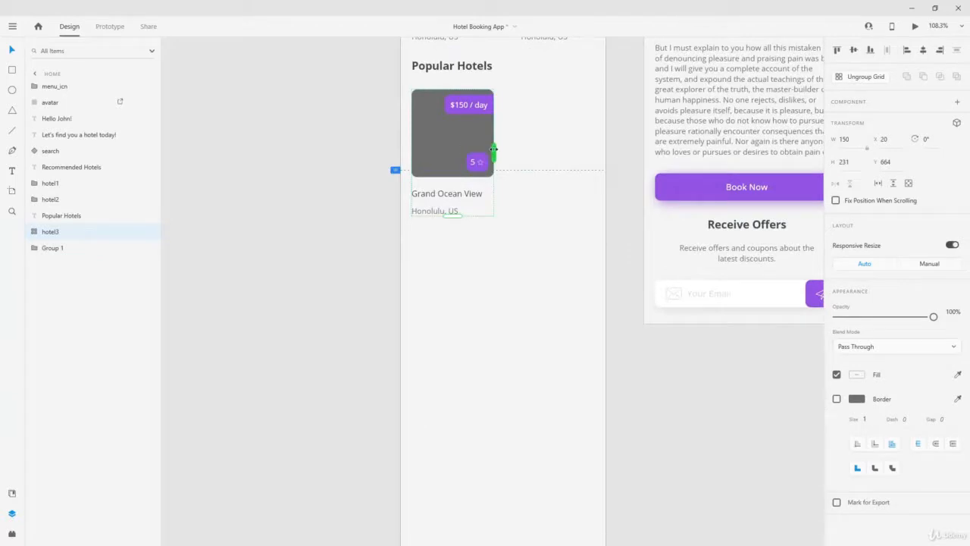
pyautogui.moveTo(493, 149); pyautogui.dragTo(585, 151)
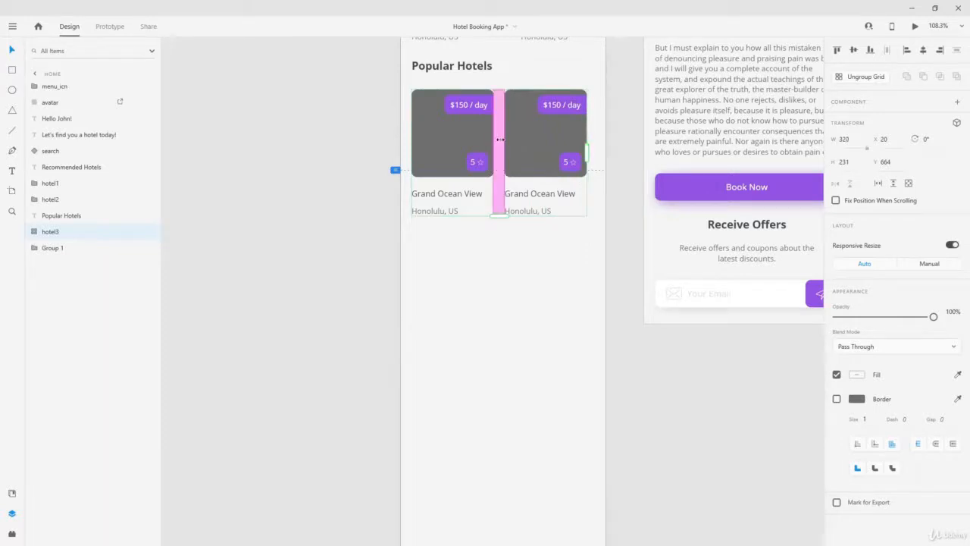
pyautogui.keyDown('ctrl'); pyautogui.scroll(-3, 500, 142); pyautogui.keyUp('ctrl')
pyautogui.moveTo(500, 137)
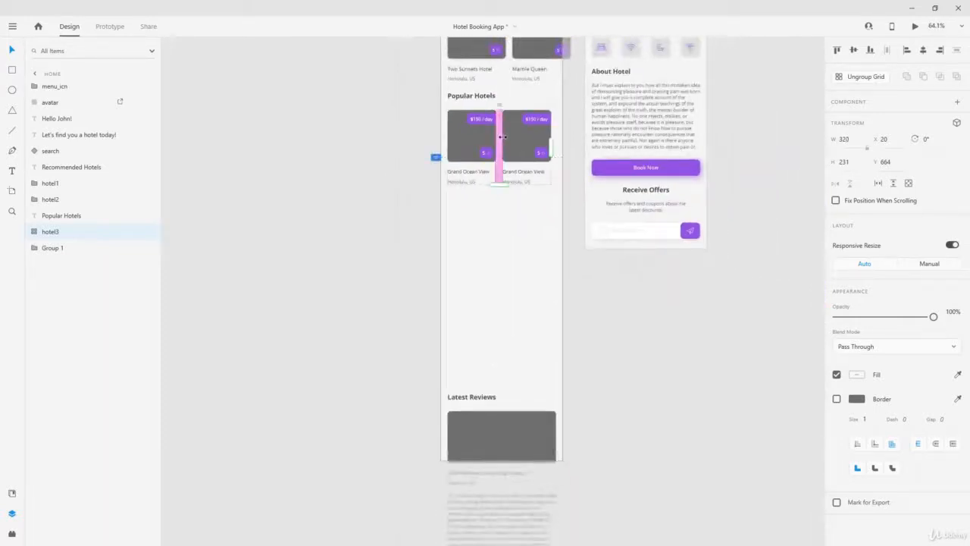
pyautogui.moveTo(500, 137); pyautogui.dragTo(503, 137)
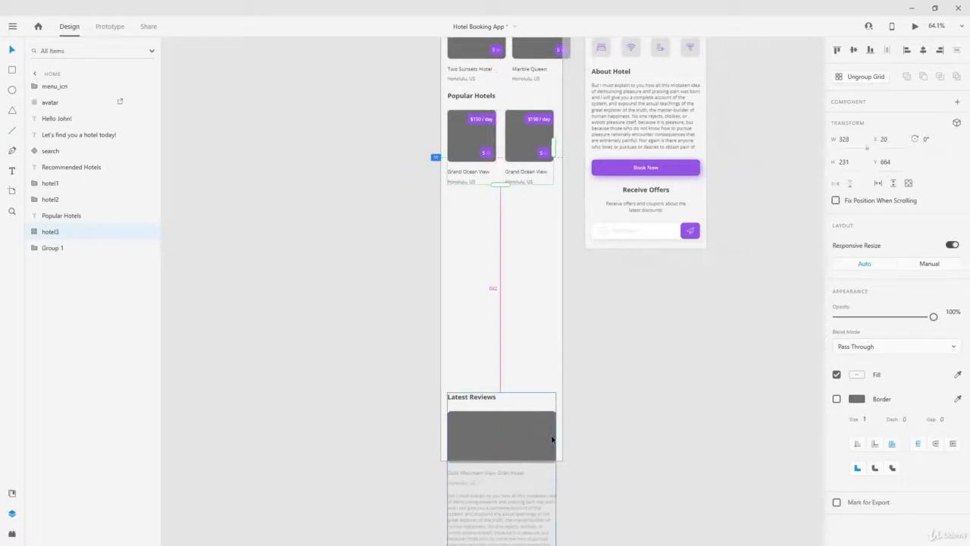
pyautogui.moveTo(500, 184); pyautogui.dragTo(523, 347)
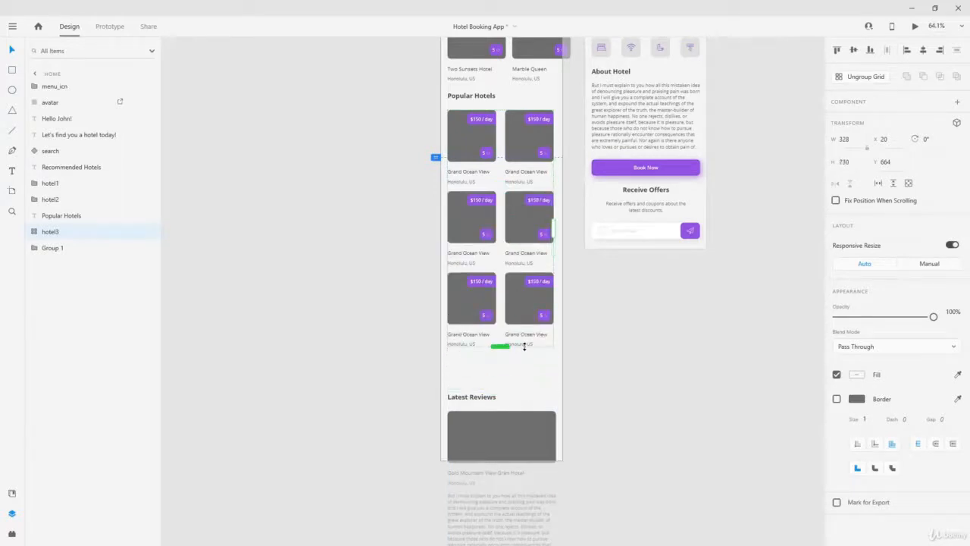
# Move the Latest Reviews group up to about Y 1424, just below the Popular Hotels grid
pyautogui.click(520, 422)
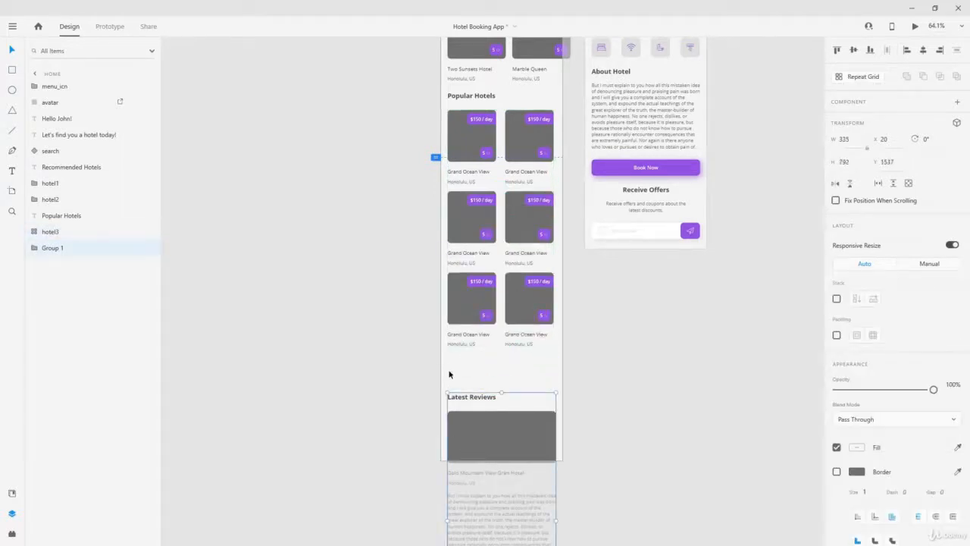
pyautogui.moveTo(487, 398); pyautogui.dragTo(486, 361)
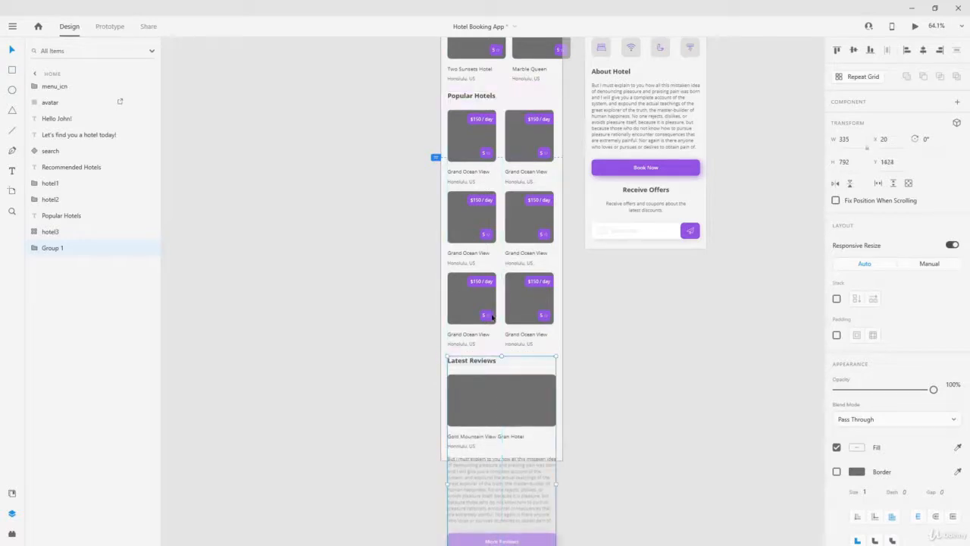
pyautogui.scroll(3, 491, 127)
pyautogui.scroll(2, 491, 127)
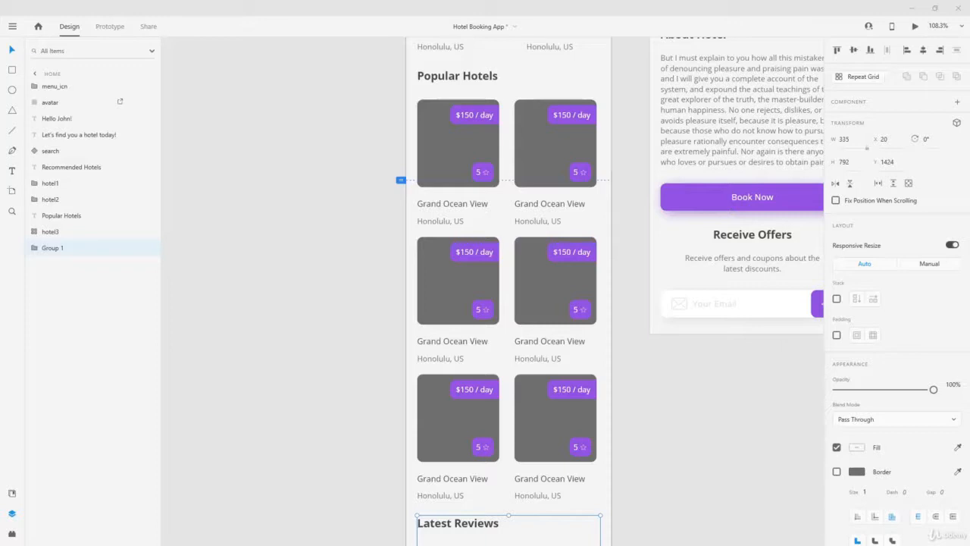
# Switch to the empty Cities file in Notepad and enter "Honolulu, US" and "London, UK" on separate lines
pyautogui.hotkey('alt', 'Tab')
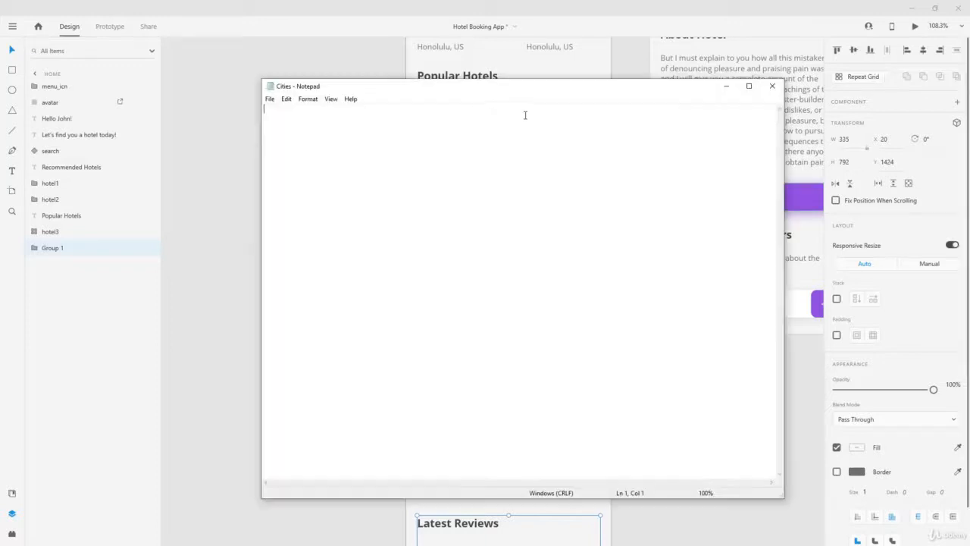
pyautogui.moveTo(525, 89); pyautogui.dragTo(844, 113)
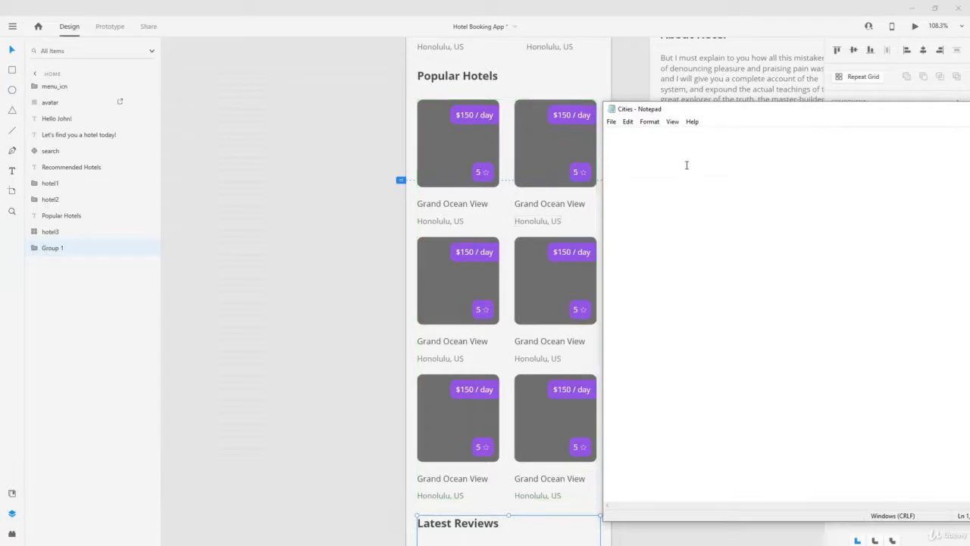
pyautogui.write('Honolulu, US')
pyautogui.press('Return')
pyautogui.write('London, UK ')
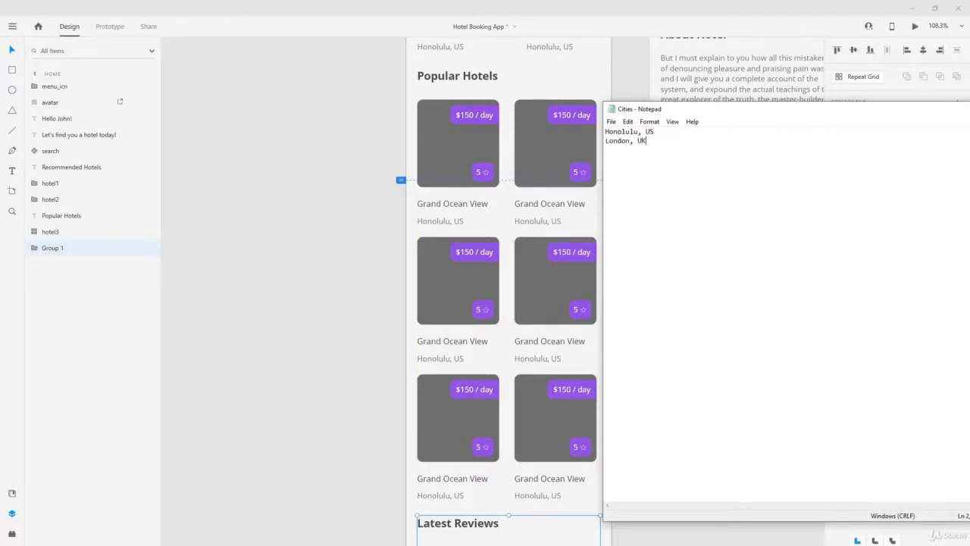
# Add the lines "Paris, France", "Rome, Italy", "Belgrade, Serbia" and "Montreal, Canada", then close Cities.txt with its changes saved
pyautogui.write('Paris, France')
pyautogui.press('Return')
pyautogui.write('Rome, Italy Belgrade, S')
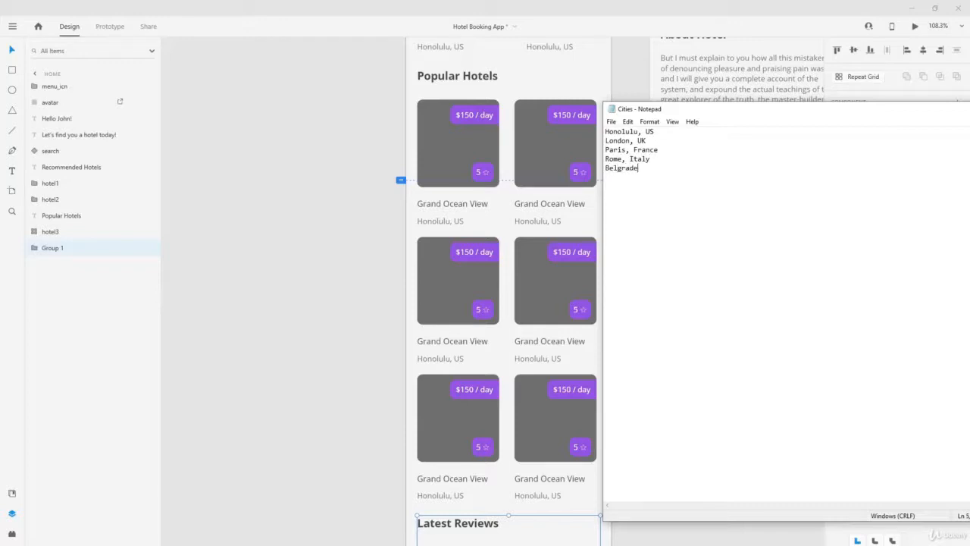
pyautogui.write('erbia ')
pyautogui.write('Montreal')
pyautogui.write(', Cana')
pyautogui.write('da')
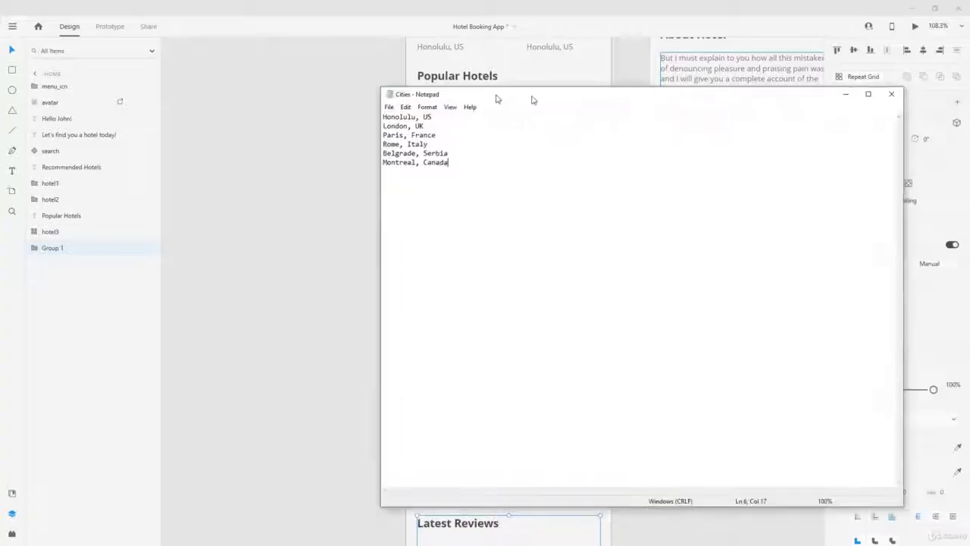
pyautogui.click(763, 91)
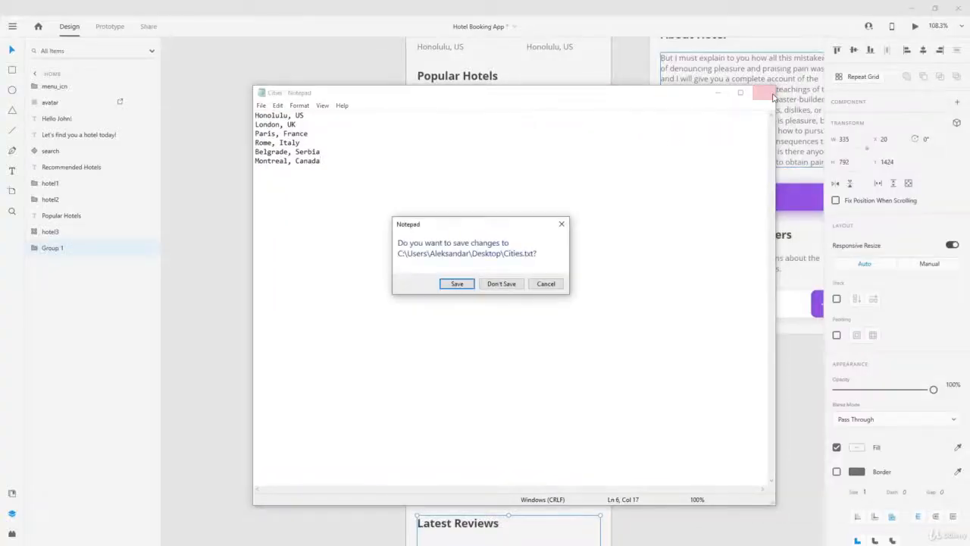
pyautogui.click(462, 284)
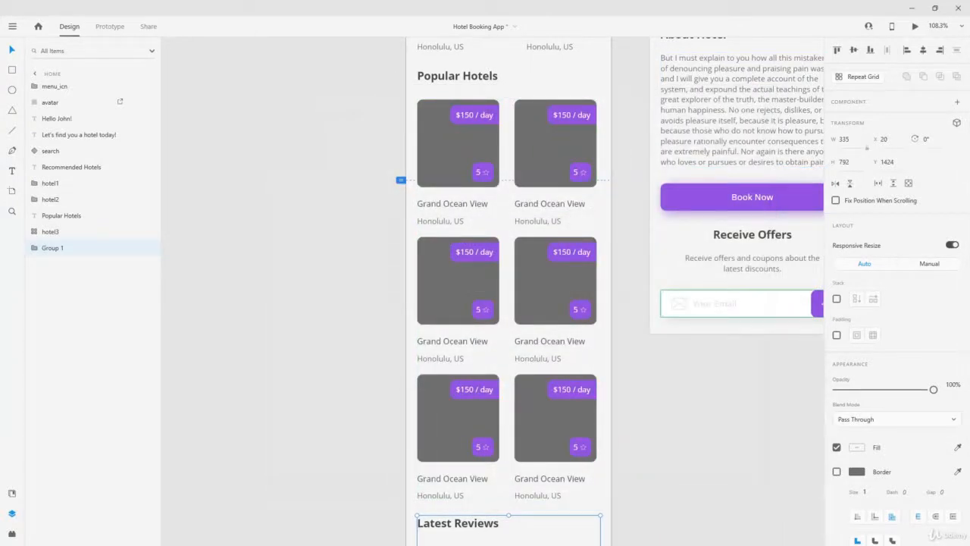
# Populate the city labels of the Popular Hotels repeat grid from Cities.txt, then select the first card's Grand Ocean View title
pyautogui.moveTo(815, 314); pyautogui.dragTo(444, 221)
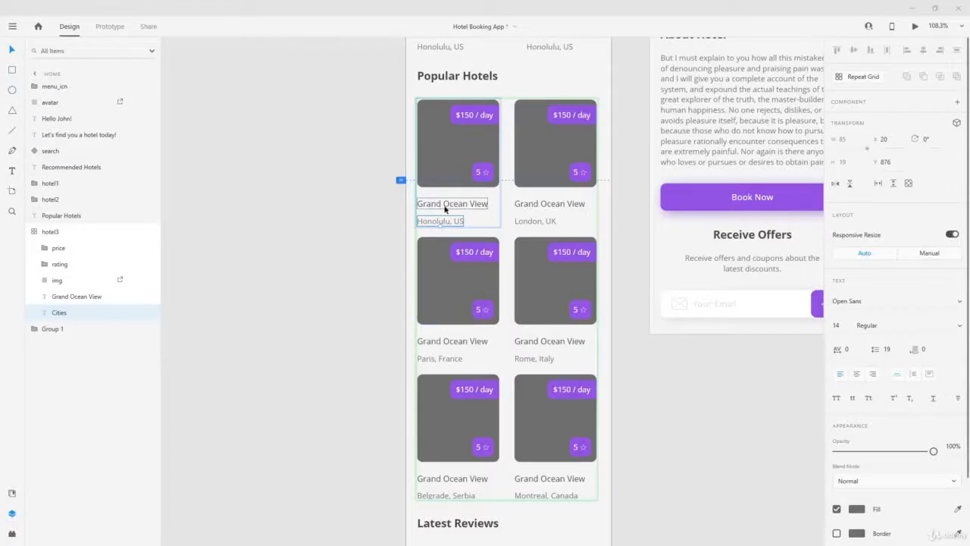
pyautogui.click(445, 206)
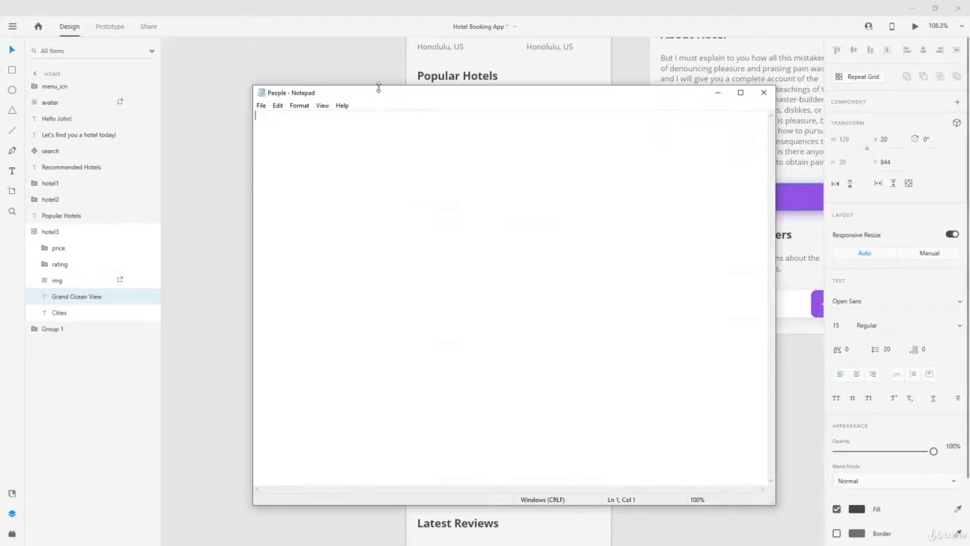
# Switch to the empty People file in Notepad and enter four first names on separate lines
pyautogui.moveTo(377, 91); pyautogui.dragTo(733, 83)
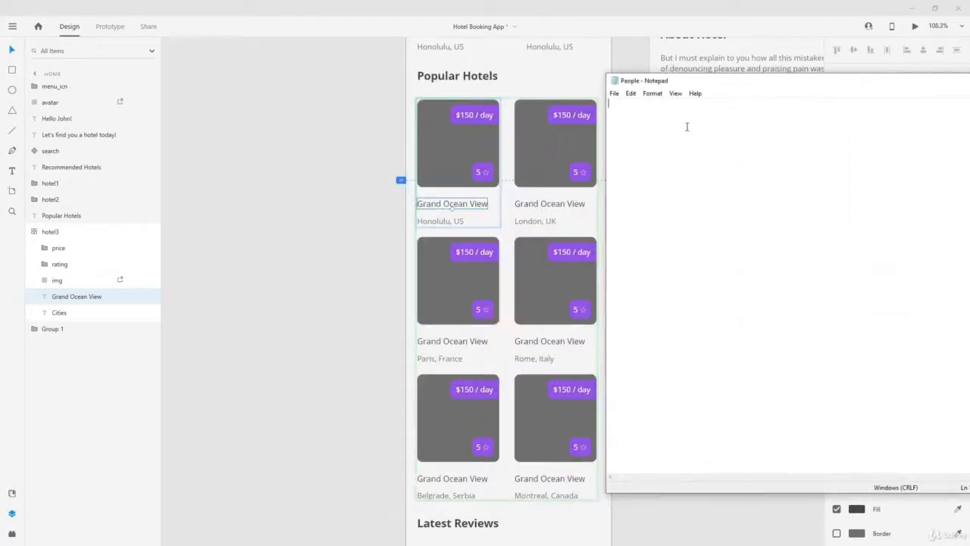
pyautogui.write('Jack')
pyautogui.press('Return')
pyautogui.write('Marie')
pyautogui.press('Return')
pyautogui.write('Marc S')
pyautogui.write('tephanie ')
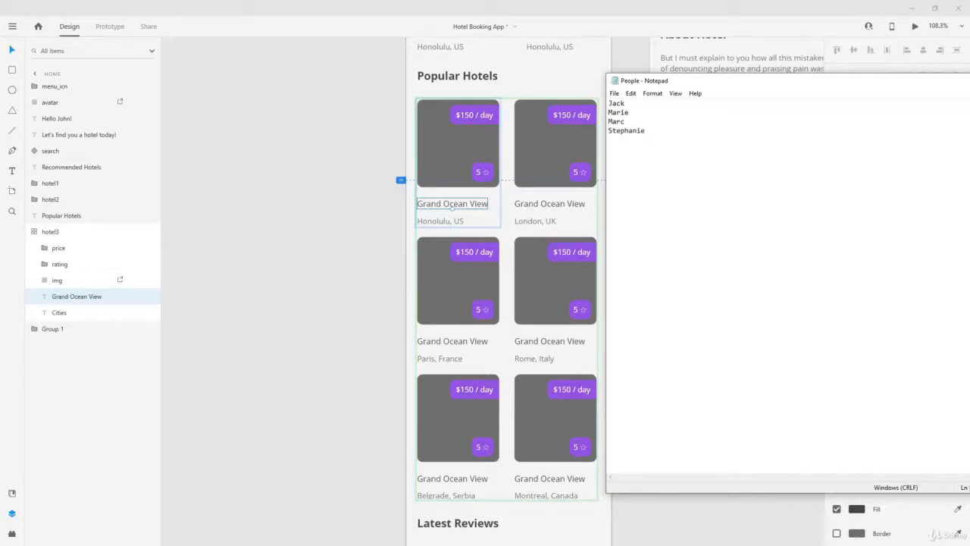
# Add two more first names to the list, then close the People file with its changes saved
pyautogui.write('Jude ')
pyautogui.write('Graham')
pyautogui.moveTo(709, 83); pyautogui.dragTo(375, 71)
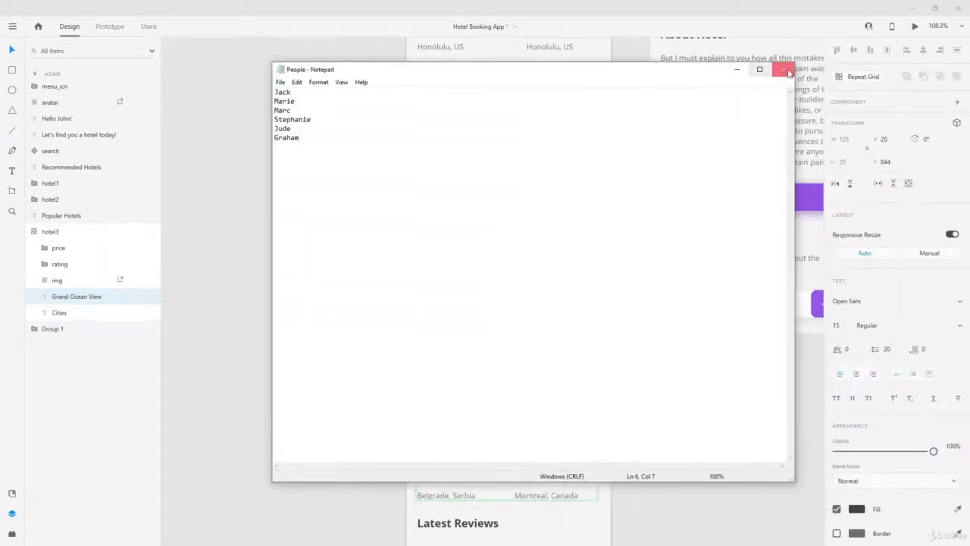
pyautogui.click(782, 69)
pyautogui.click(454, 283)
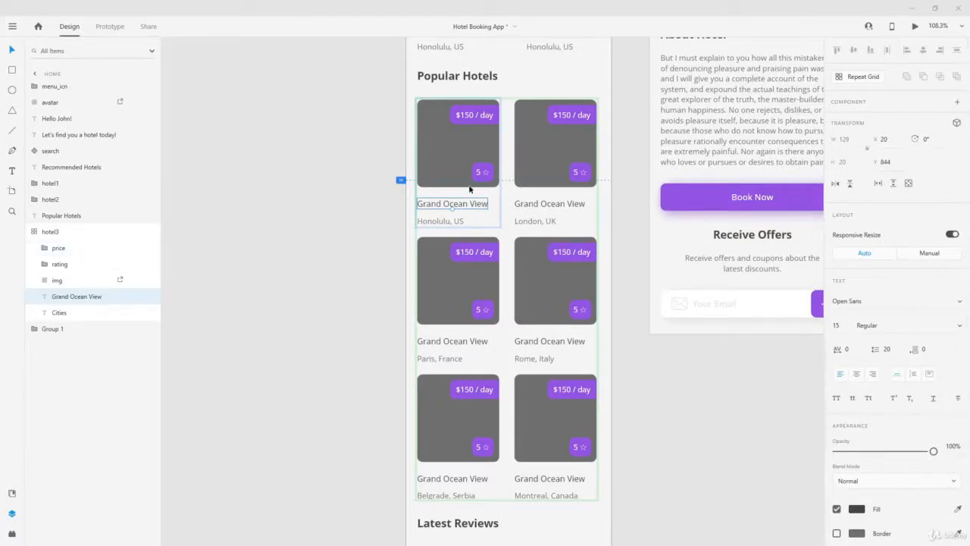
# Fill the Popular Hotels card images with random Pexels.com faces using the UI Faces plugin, filtered by Male, Female and Happiness
pyautogui.click(457, 139)
pyautogui.doubleClick(456, 140)
pyautogui.press('Escape')
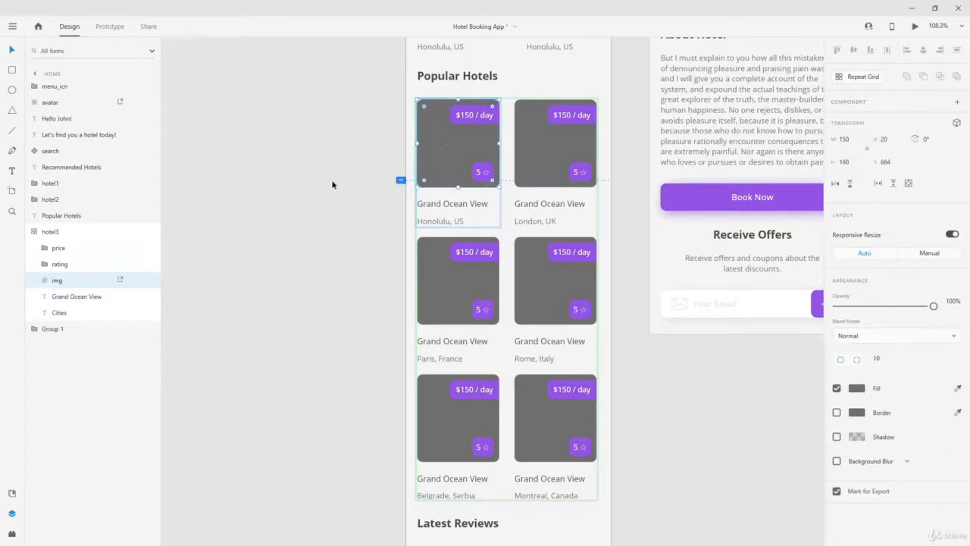
pyautogui.click(13, 537)
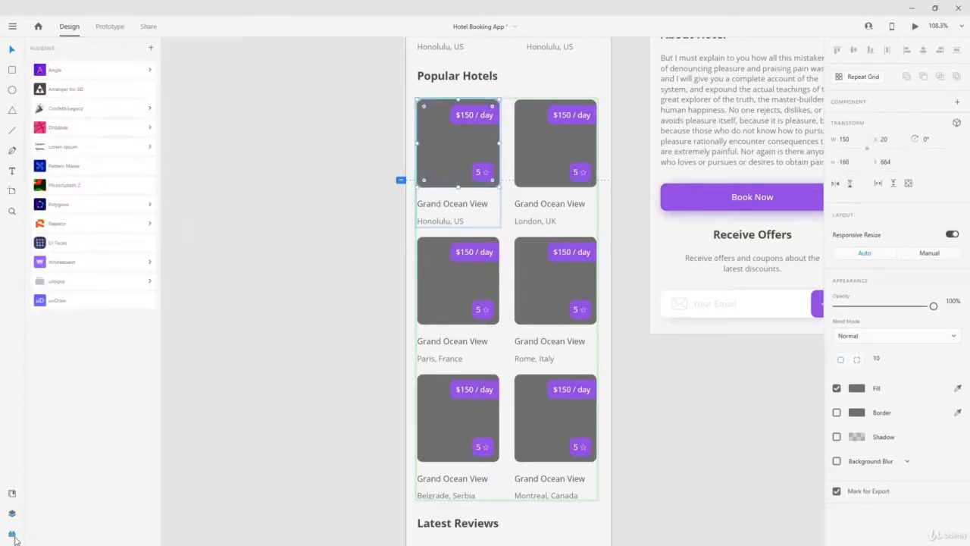
pyautogui.click(77, 242)
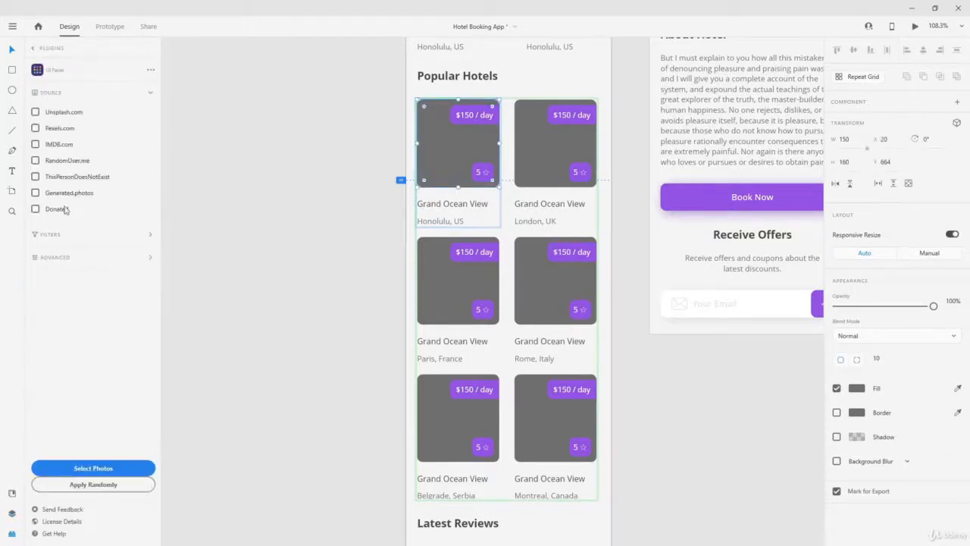
pyautogui.click(35, 129)
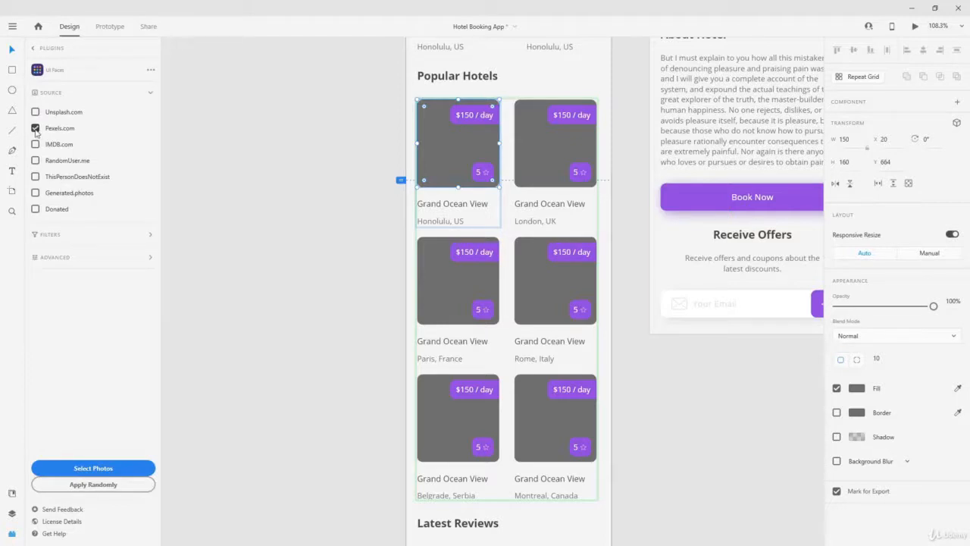
pyautogui.click(82, 237)
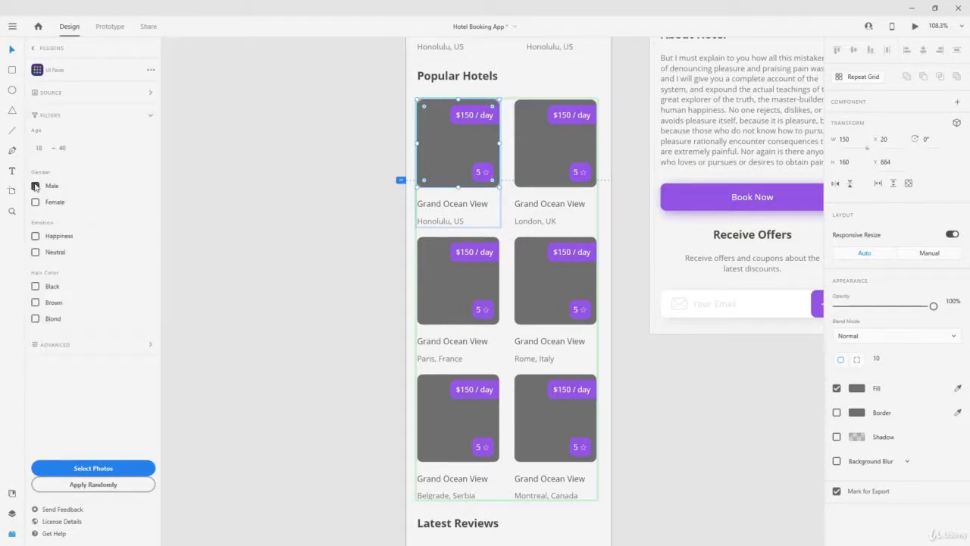
pyautogui.click(35, 201)
pyautogui.click(91, 484)
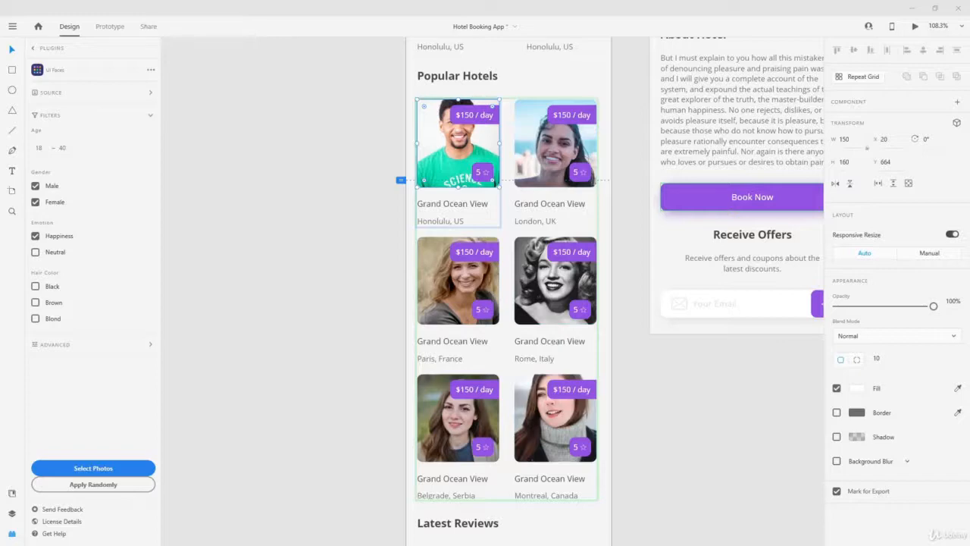
# Switch to the male faces folder in File Explorer and select images 1 to 6
pyautogui.moveTo(969, 144); pyautogui.dragTo(462, 63)
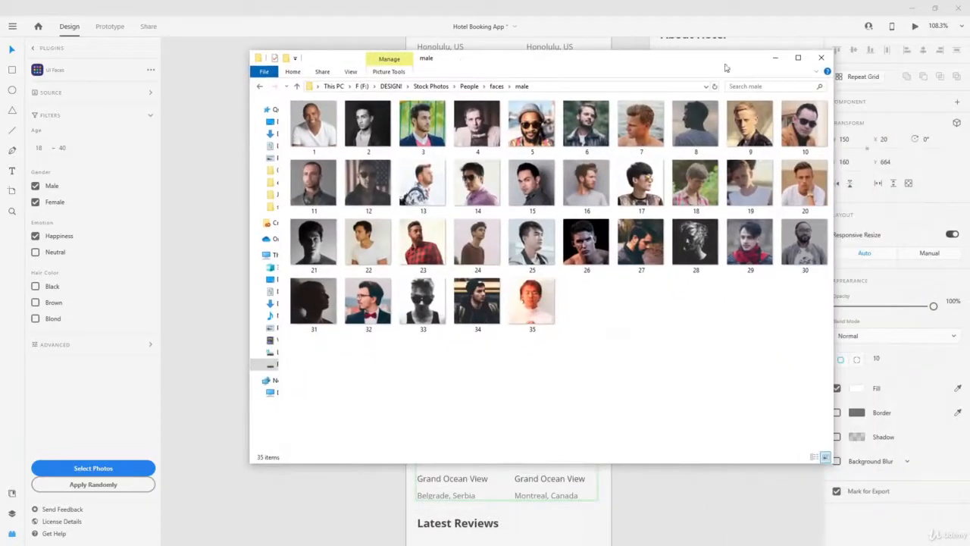
pyautogui.click(326, 135)
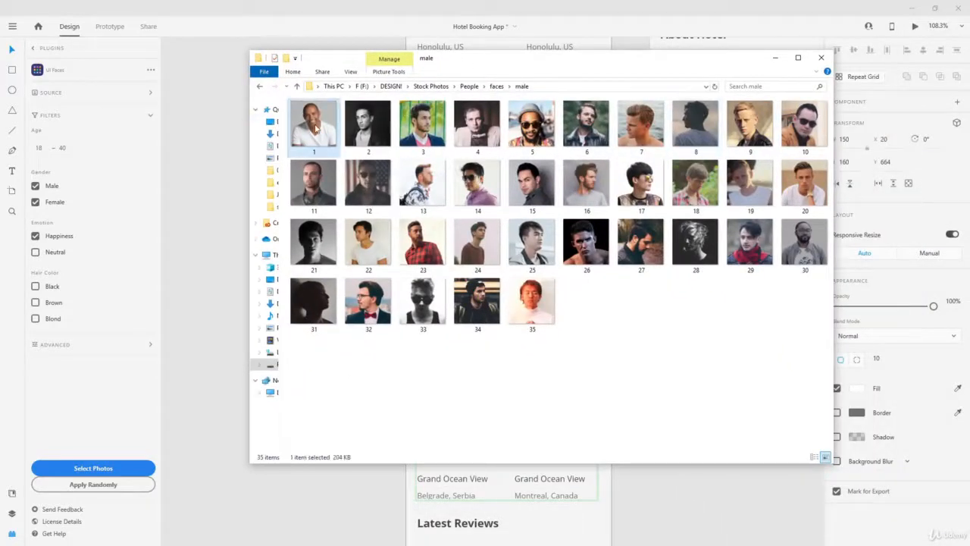
pyautogui.moveTo(478, 66); pyautogui.dragTo(969, 113)
pyautogui.keyDown('shift'); pyautogui.click(631, 139); pyautogui.keyUp('shift')
# Place the six selected photos into the card images of the Popular Hotels repeat grid in the Hotel Booking App
pyautogui.click(397, 109)
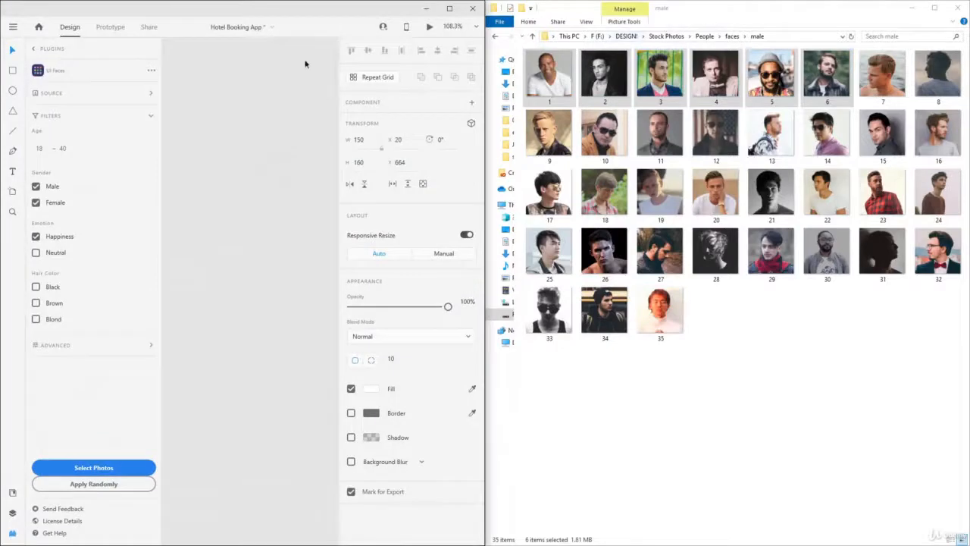
pyautogui.doubleClick(344, 11)
pyautogui.hotkey('alt', 'Tab')
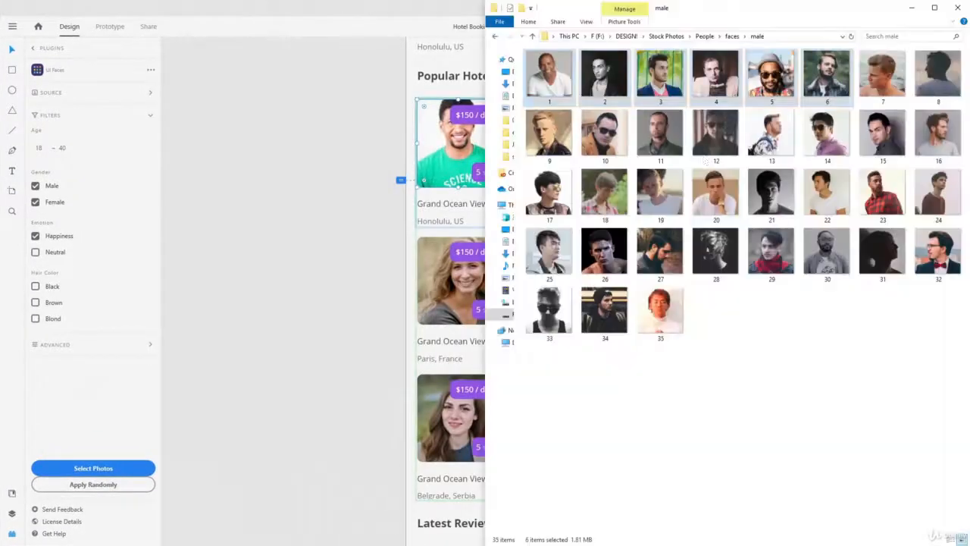
pyautogui.moveTo(705, 9); pyautogui.dragTo(915, 144)
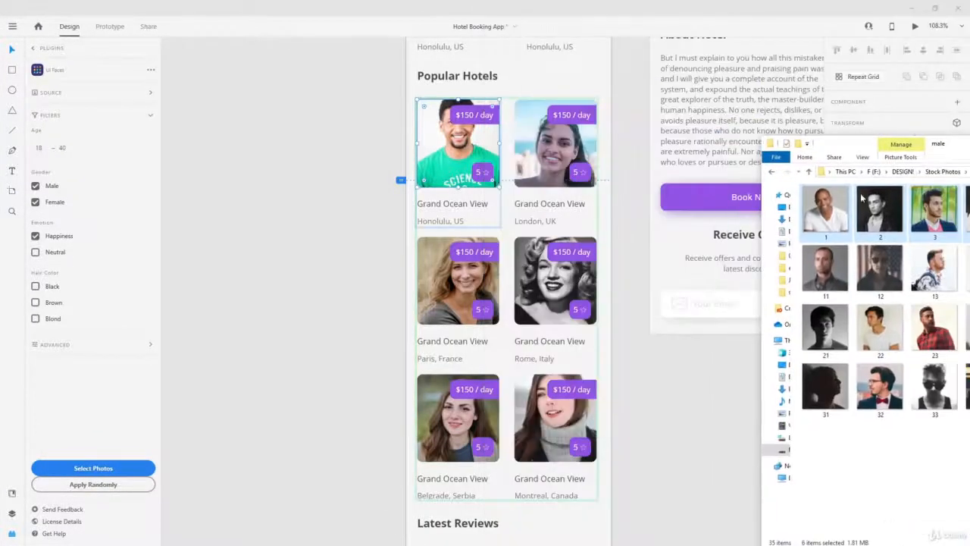
pyautogui.moveTo(832, 217); pyautogui.dragTo(454, 152)
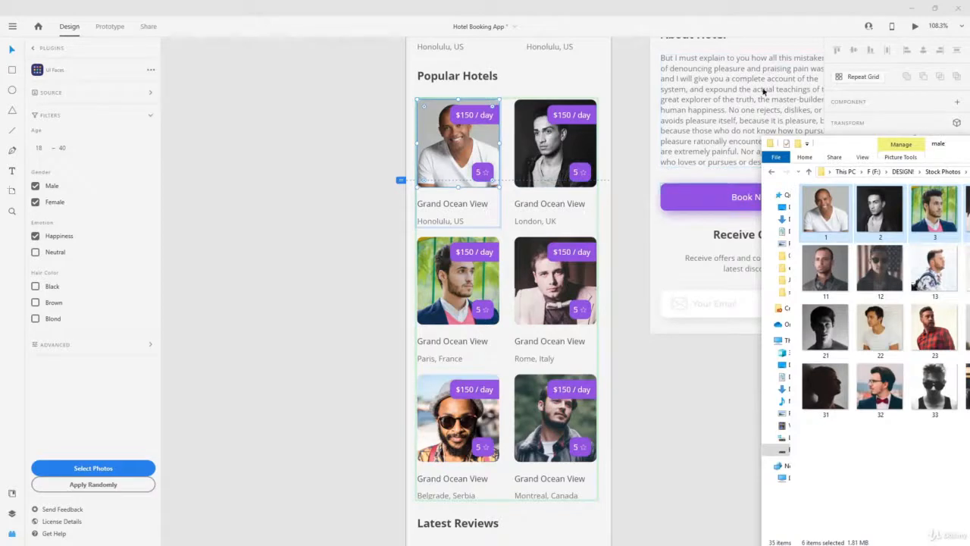
pyautogui.click(369, 4)
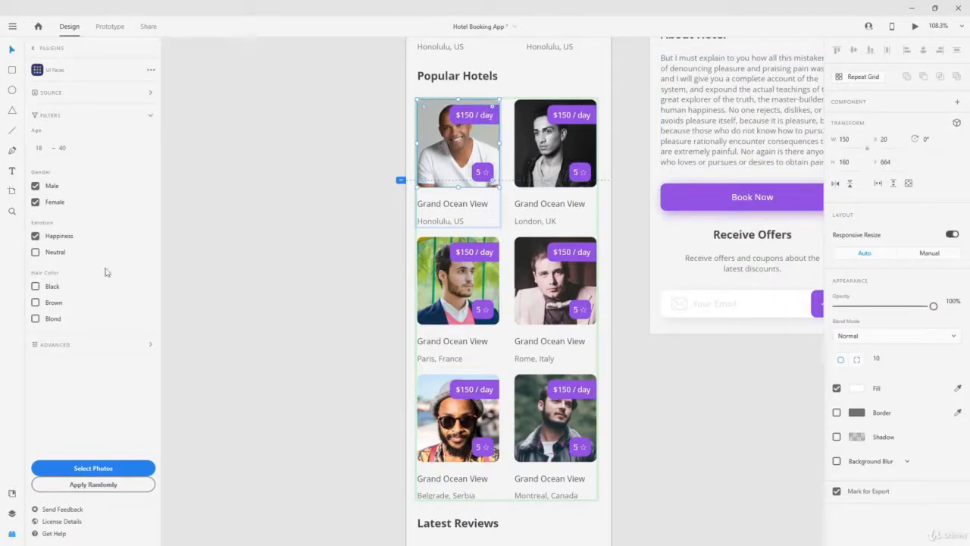
# Edit the purple #9155DF colour in the document assets to a light blue
pyautogui.click(12, 492)
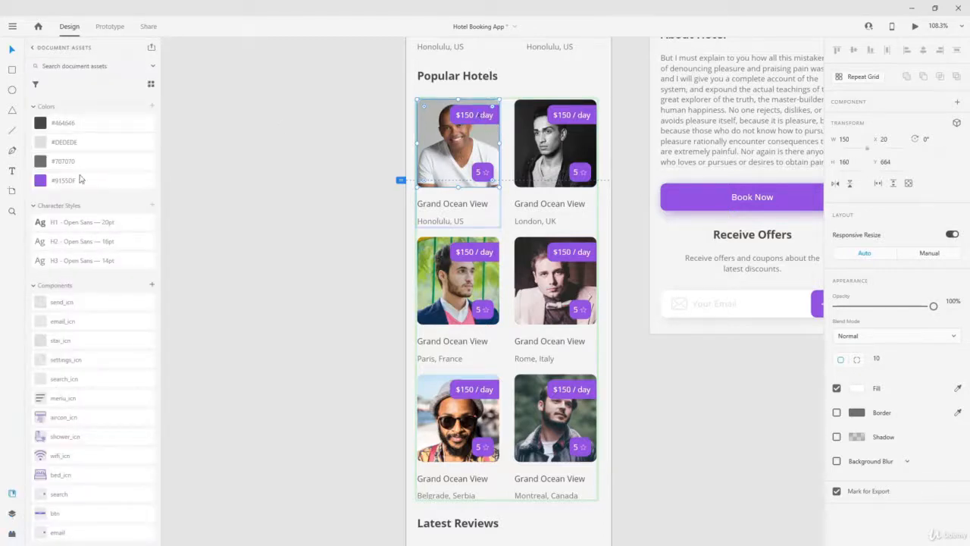
pyautogui.rightClick(53, 185)
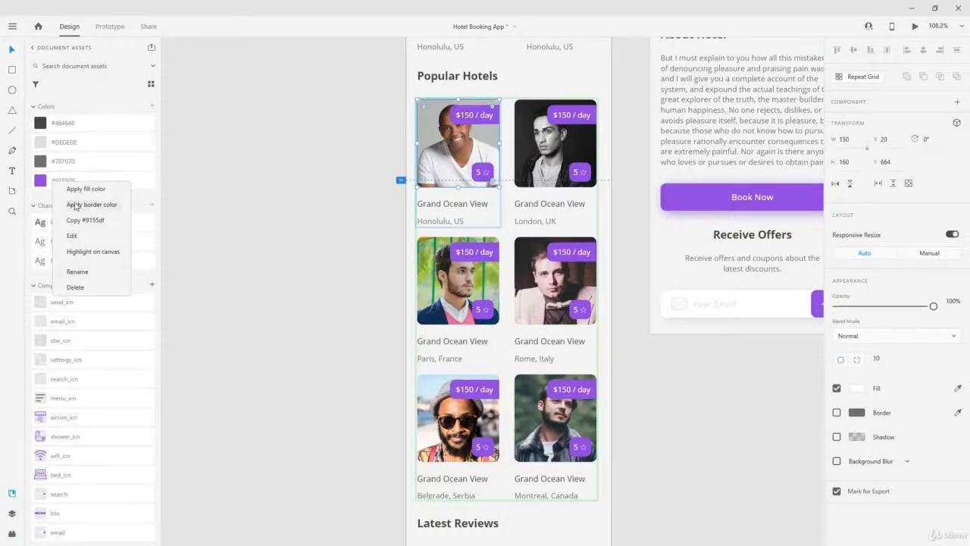
pyautogui.click(72, 236)
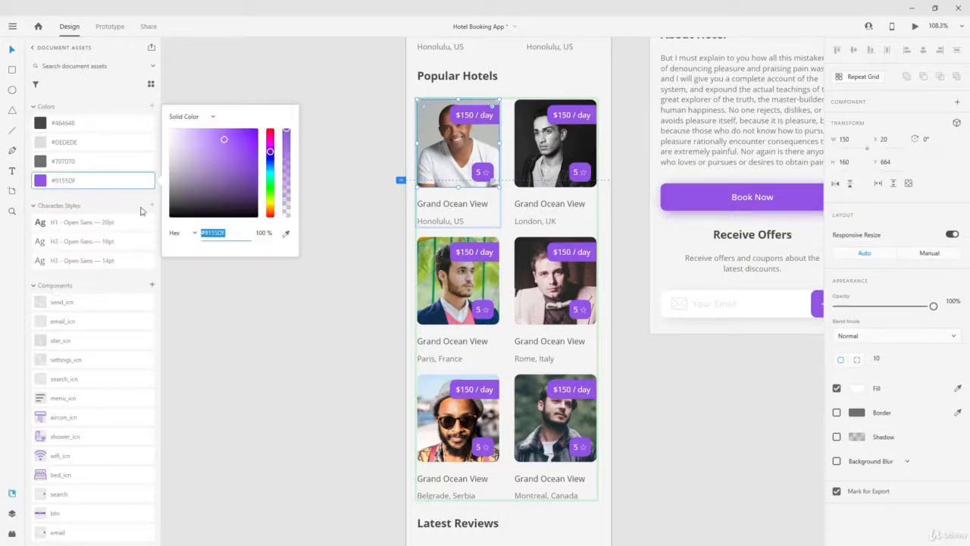
pyautogui.moveTo(269, 156); pyautogui.dragTo(269, 172)
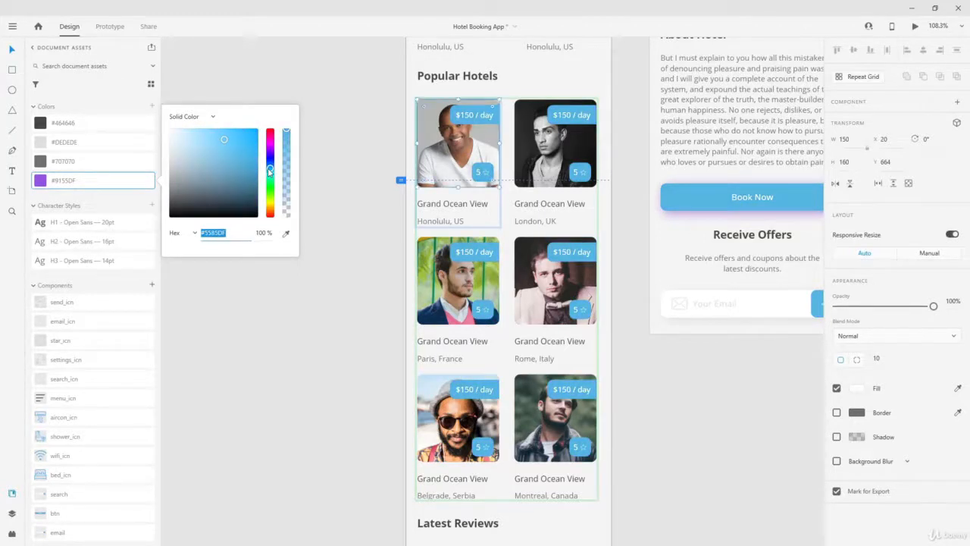
pyautogui.click(372, 290)
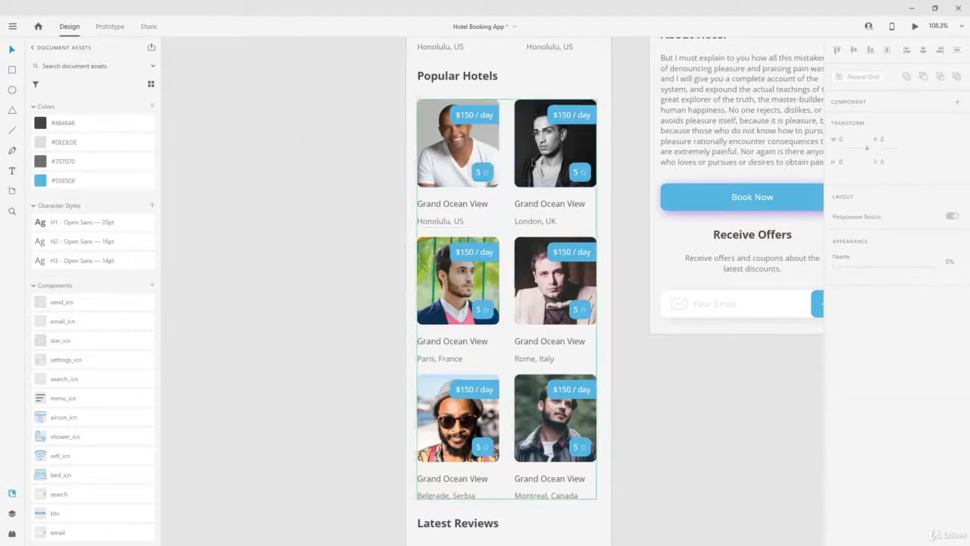
pyautogui.scroll(-3, 297, 229)
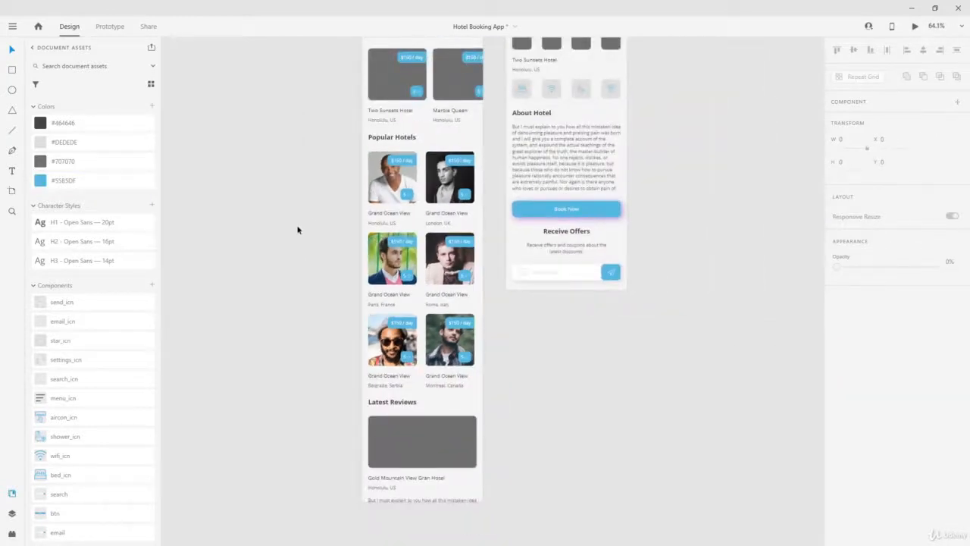
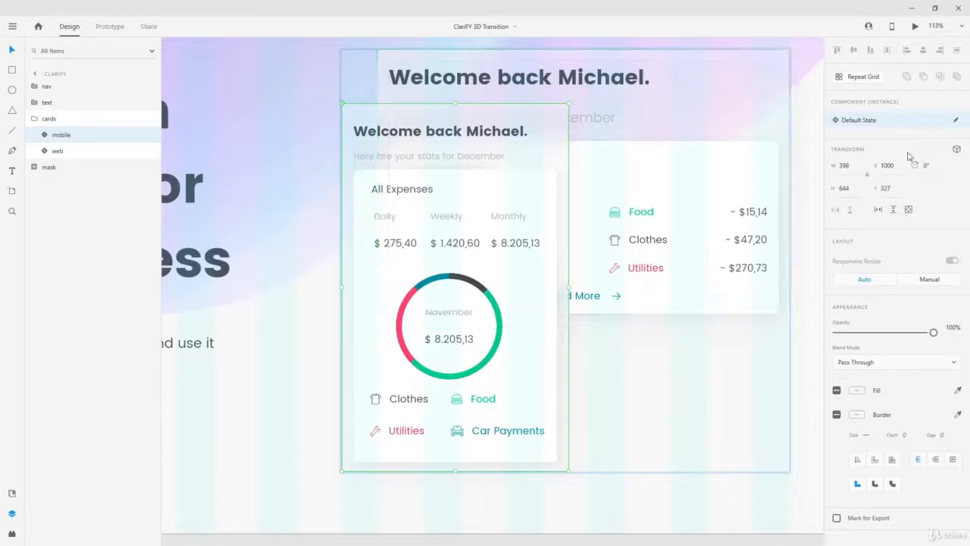
# Try 3D rotations of the mobile card, about -20° around X and about -23° around Y, undoing each and turning 3D transforms off
pyautogui.click(956, 151)
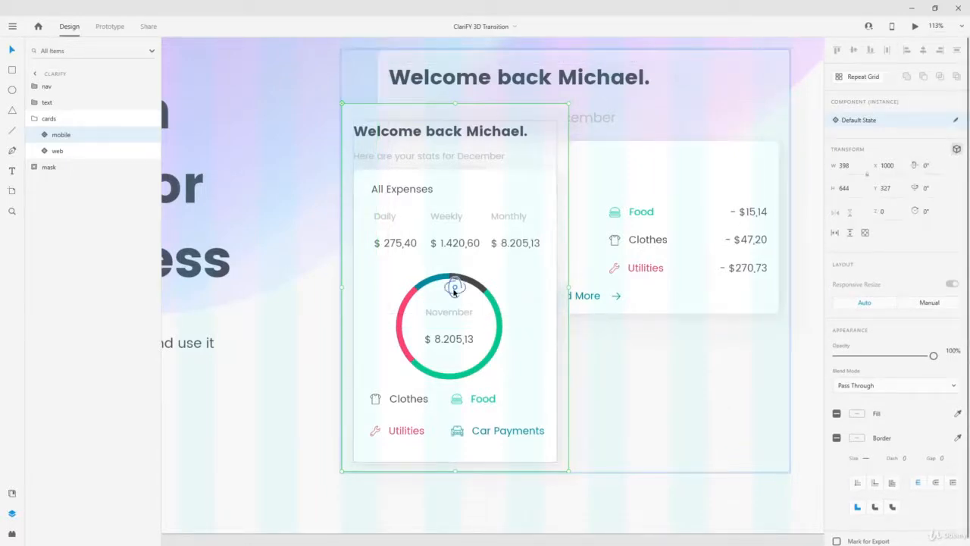
pyautogui.moveTo(455, 287); pyautogui.dragTo(449, 327)
pyautogui.hotkey('ctrl', 'z')
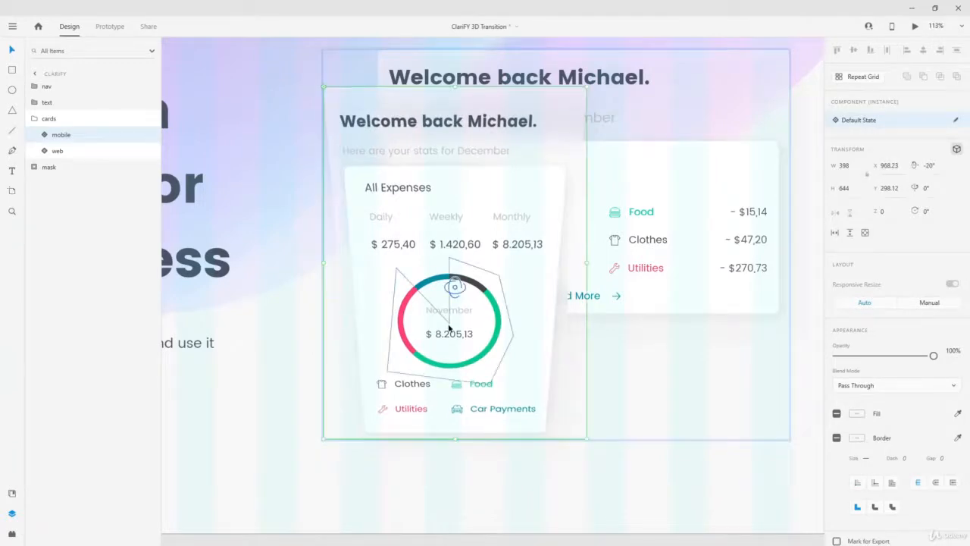
pyautogui.hotkey('ctrl', 'z')
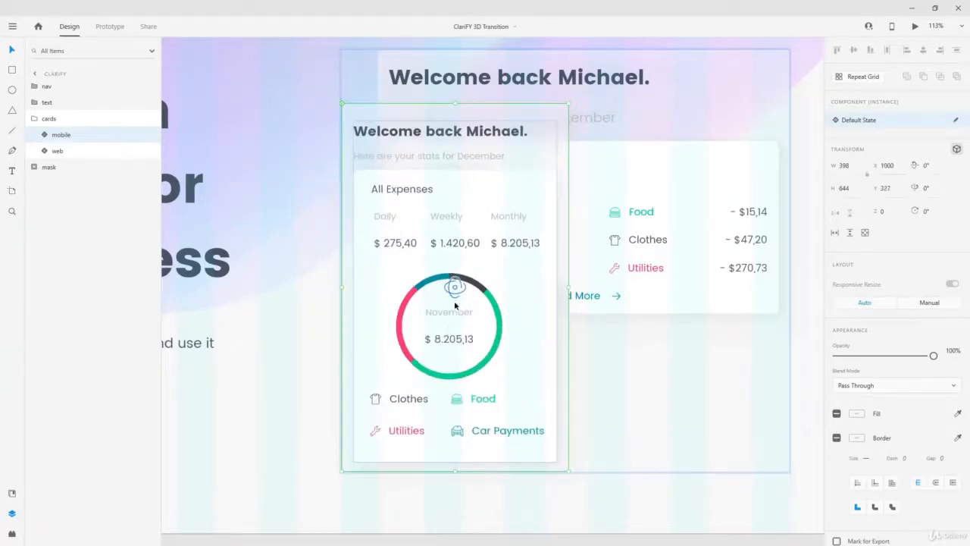
pyautogui.moveTo(454, 285); pyautogui.dragTo(425, 297)
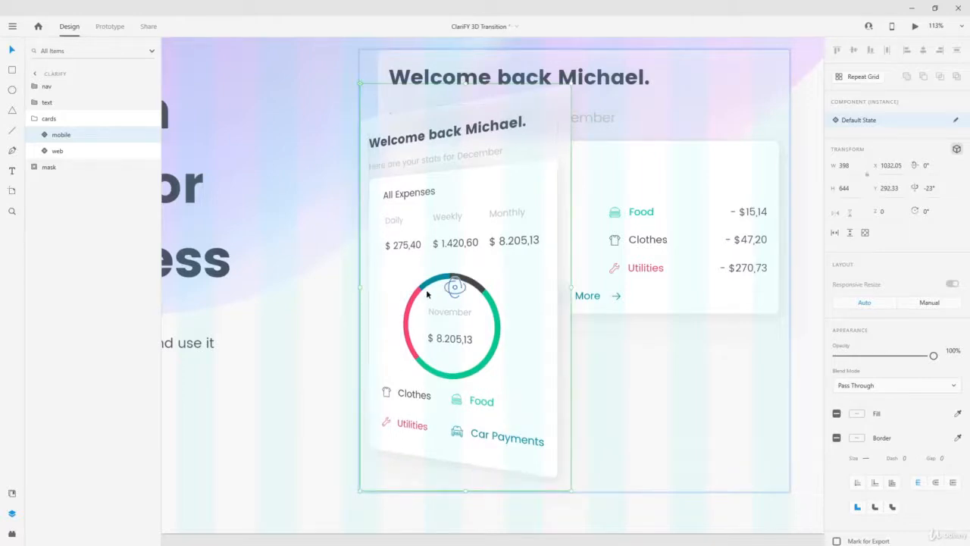
pyautogui.hotkey('ctrl', 'z')
pyautogui.click(956, 150)
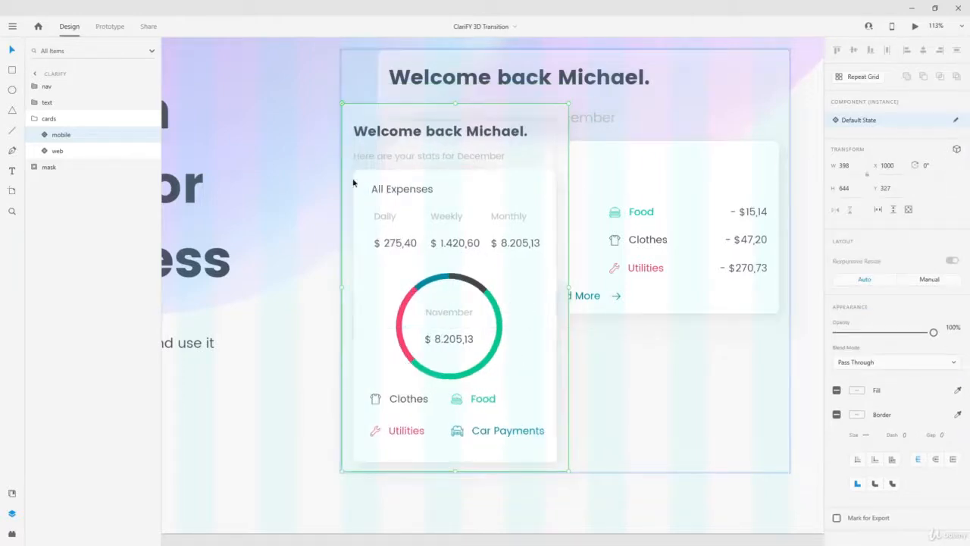
# Preview the Clarify artboard in a maximized preview window, then close the preview
pyautogui.scroll(-6, 312, 190)
pyautogui.click(180, 112)
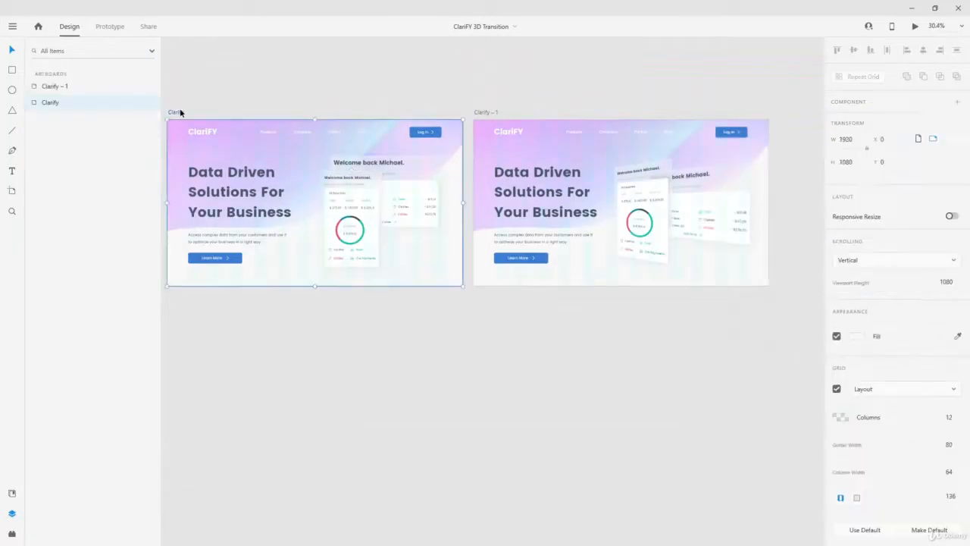
pyautogui.click(916, 25)
pyautogui.doubleClick(784, 9)
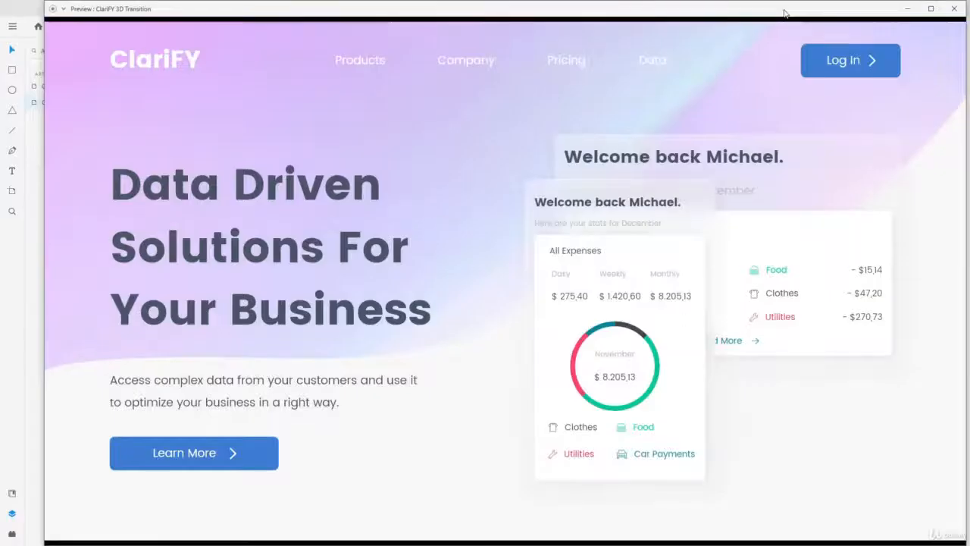
pyautogui.doubleClick(654, 8)
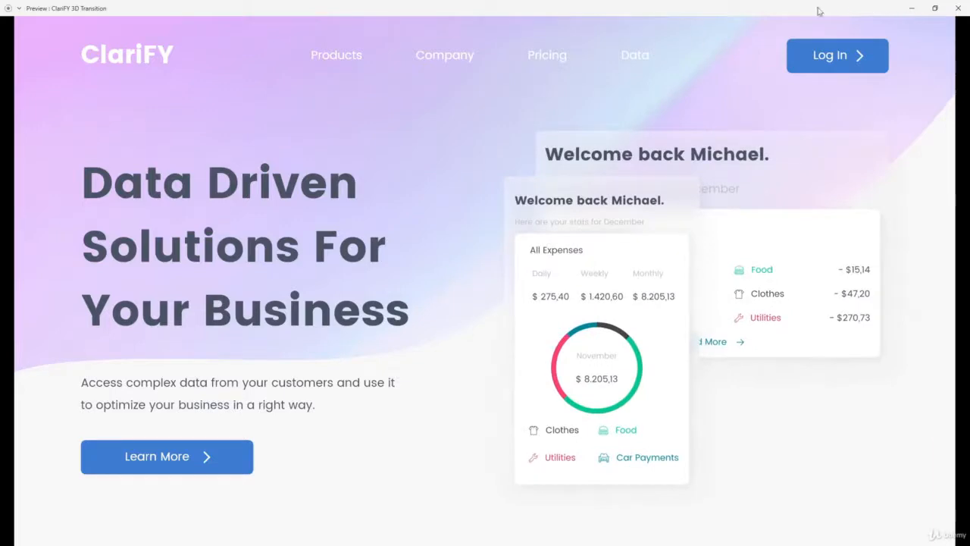
pyautogui.moveTo(820, 11); pyautogui.dragTo(698, 69)
pyautogui.click(845, 61)
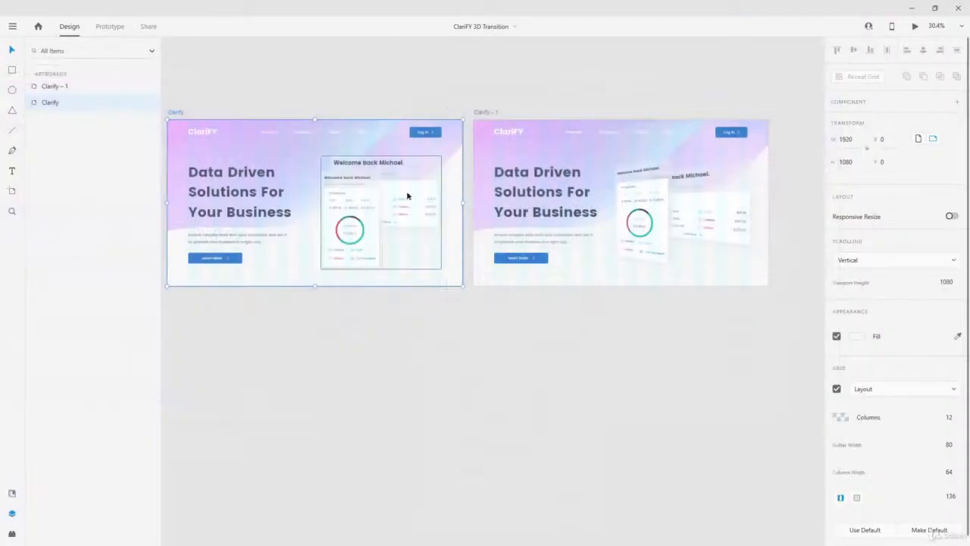
# Select the mobile component in the cards group of the Clarify artboard and turn on 3D transforms for it
pyautogui.click(351, 201)
pyautogui.scroll(5, 305, 200)
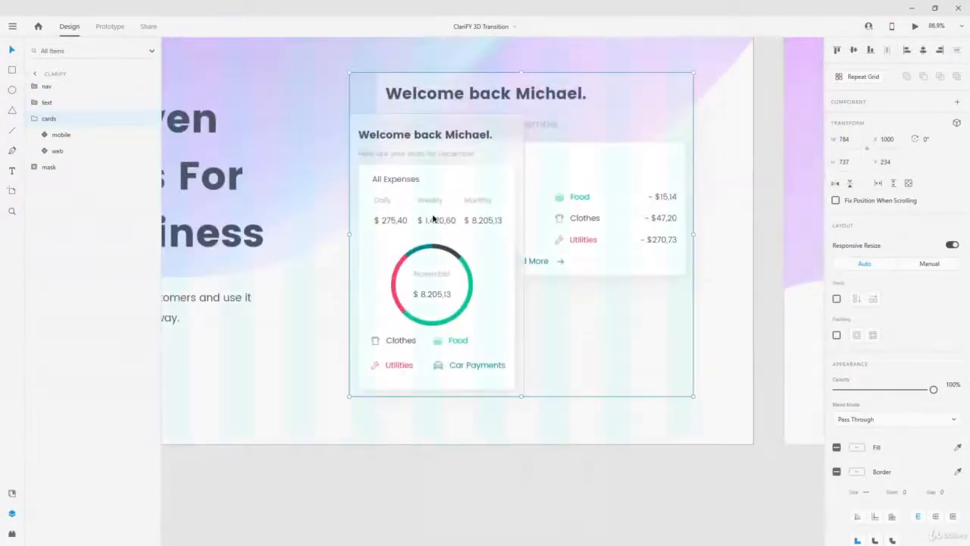
pyautogui.doubleClick(433, 218)
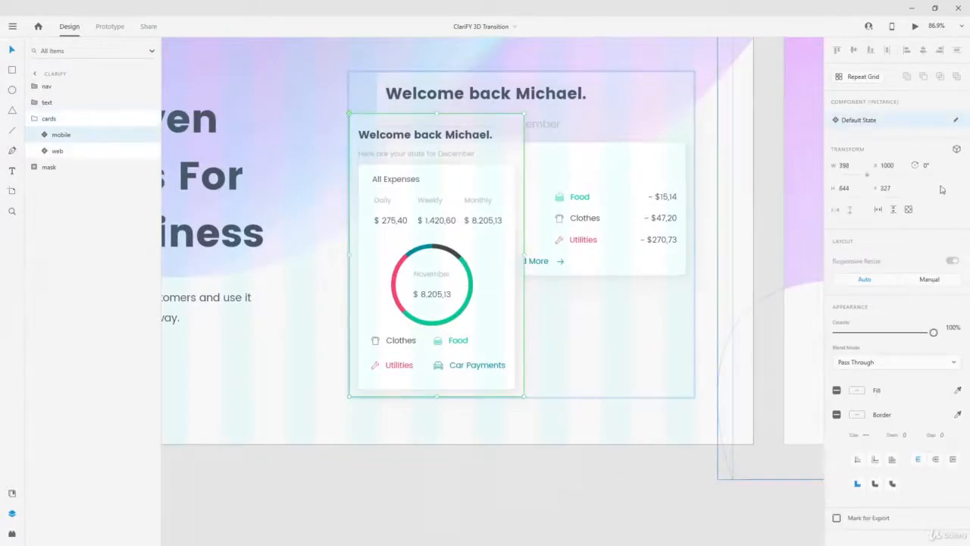
pyautogui.click(957, 150)
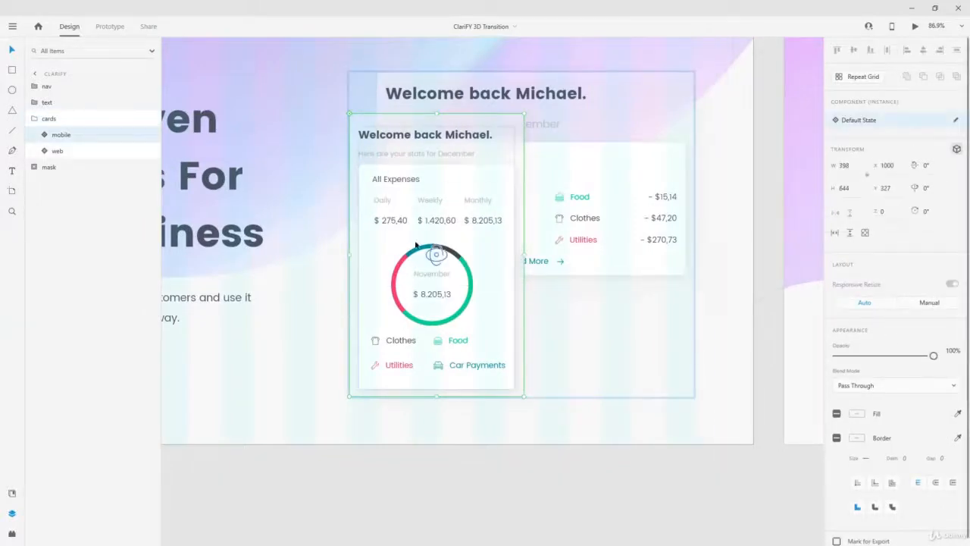
pyautogui.scroll(1, 416, 244)
pyautogui.scroll(2, 418, 243)
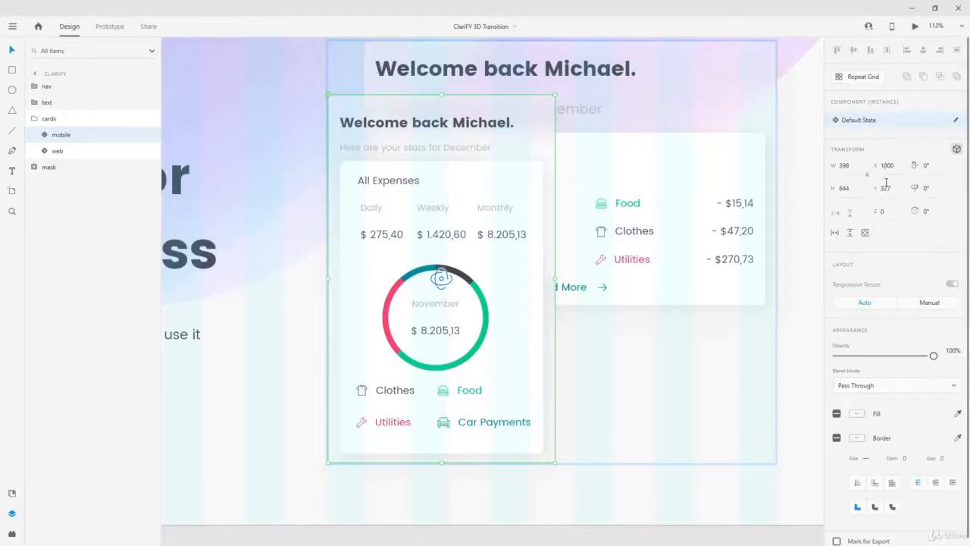
# Try tilting the mobile card around the X axis by up to 50°, lowering the angle again to 10°
pyautogui.click(931, 168)
pyautogui.hotkey('shift', 'Up')
pyautogui.hotkey('shift', 'Up')
pyautogui.hotkey('shift', 'Up')
pyautogui.hotkey('shift', 'Up')
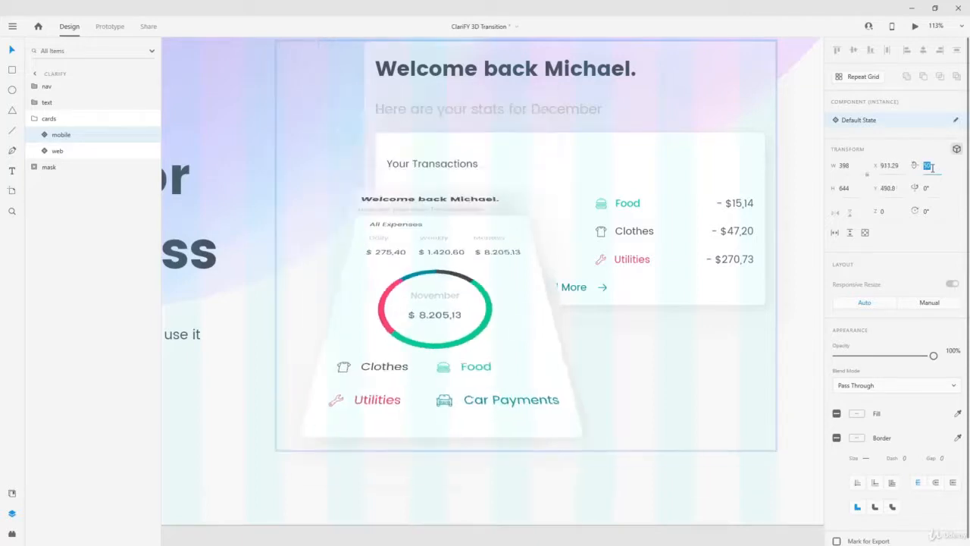
pyautogui.hotkey('shift', 'Down')
pyautogui.hotkey('shift', 'Down')
pyautogui.hotkey('shift', 'Down')
pyautogui.hotkey('shift', 'Down')
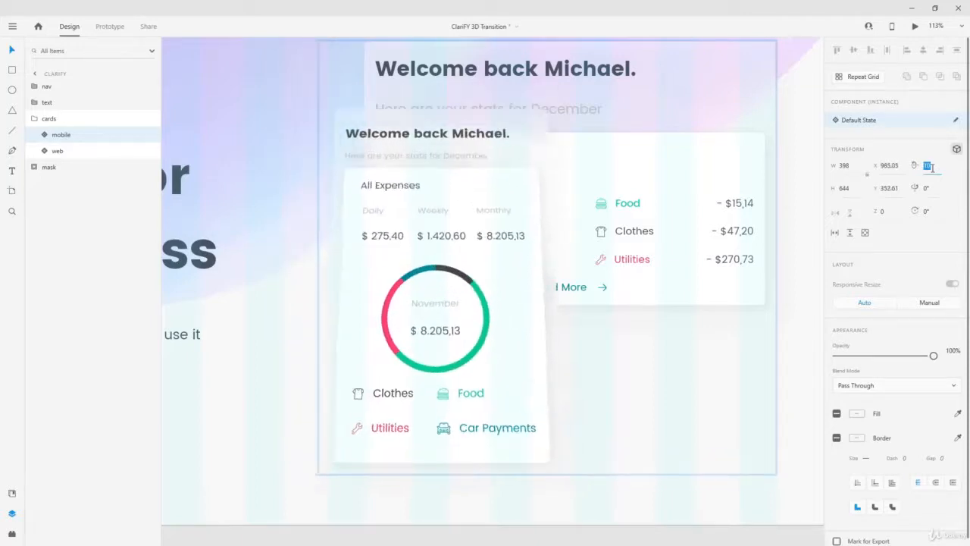
pyautogui.hotkey('shift', 'Up')
pyautogui.hotkey('shift', 'Down')
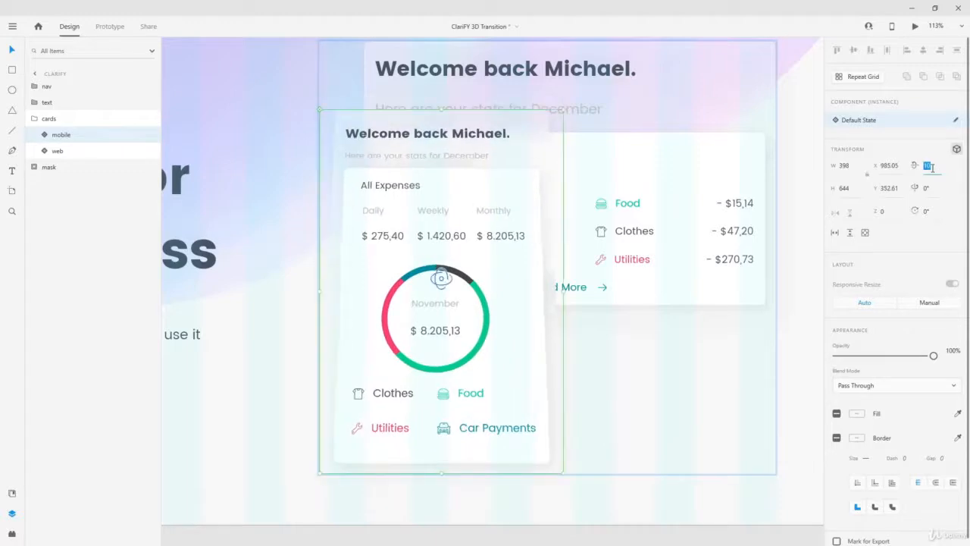
# Try rotating the mobile card around the Y axis to 40° and -40°, and reset that angle to 0°
pyautogui.click(935, 189)
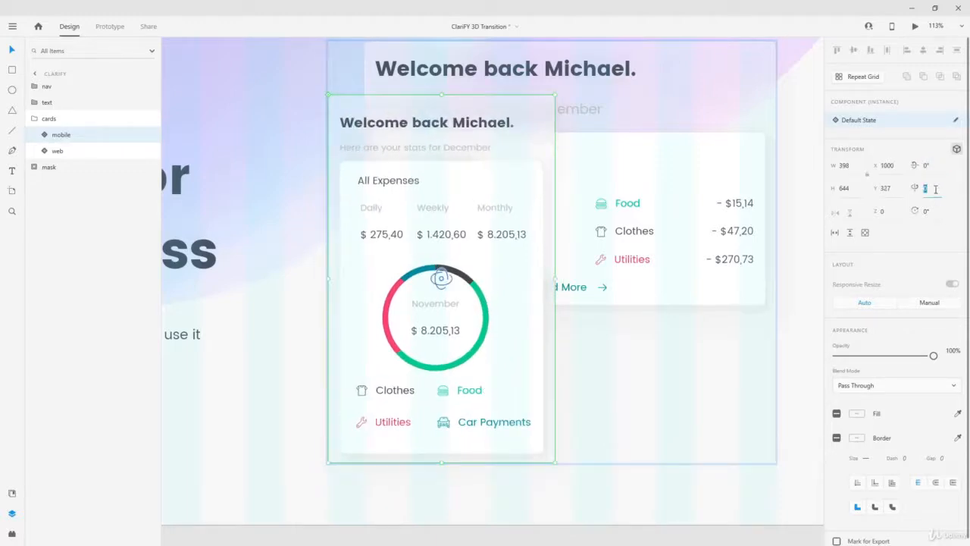
pyautogui.hotkey('shift', 'Up')
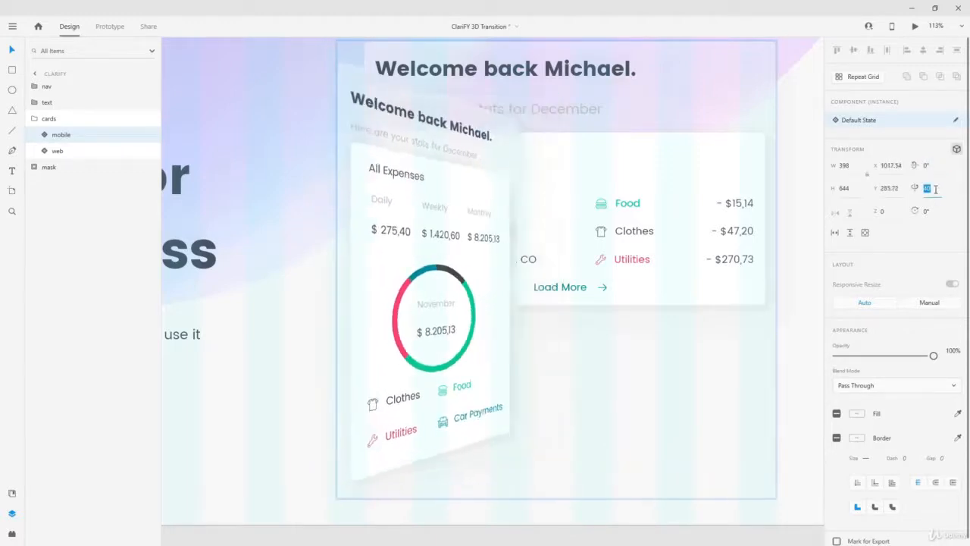
pyautogui.hotkey('shift', 'Down')
pyautogui.hotkey('shift', 'Up')
pyautogui.hotkey('shift', 'Up')
pyautogui.hotkey('shift', 'Up')
pyautogui.hotkey('shift', 'Up')
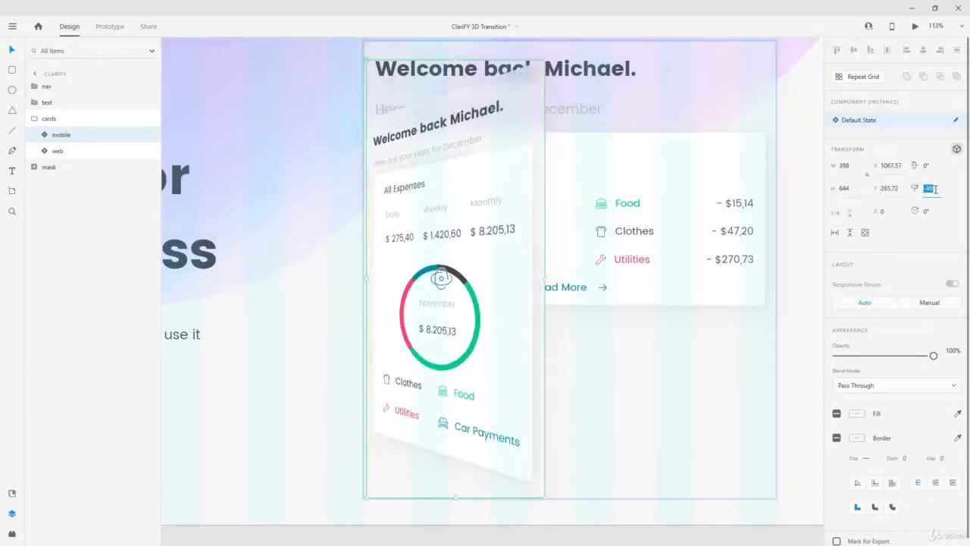
pyautogui.hotkey('ctrl', 'z')
pyautogui.write('0')
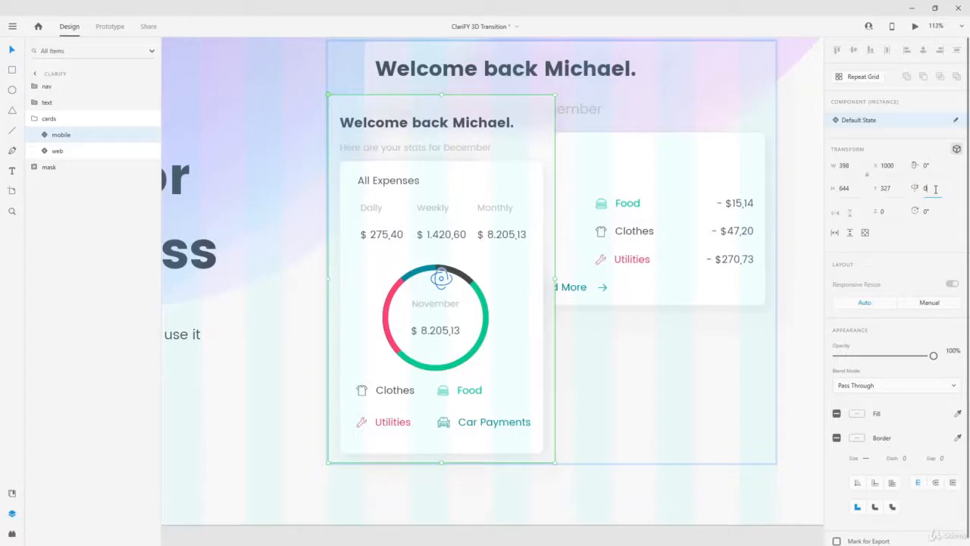
# Try combined 3D rotations on the mobile card: 30° around Z, 40° around Y and a tilt around X
pyautogui.click(935, 216)
pyautogui.hotkey('shift', 'Up')
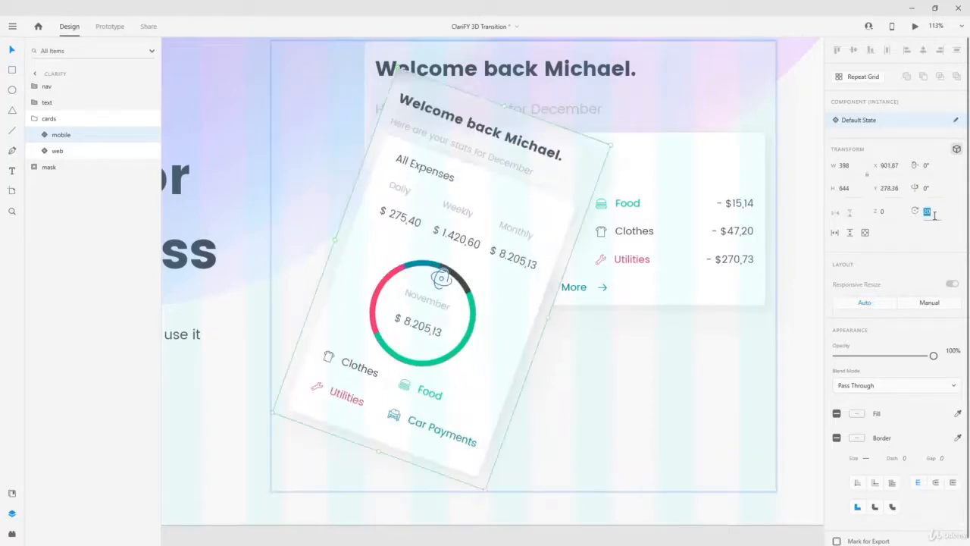
pyautogui.hotkey('shift', 'Up')
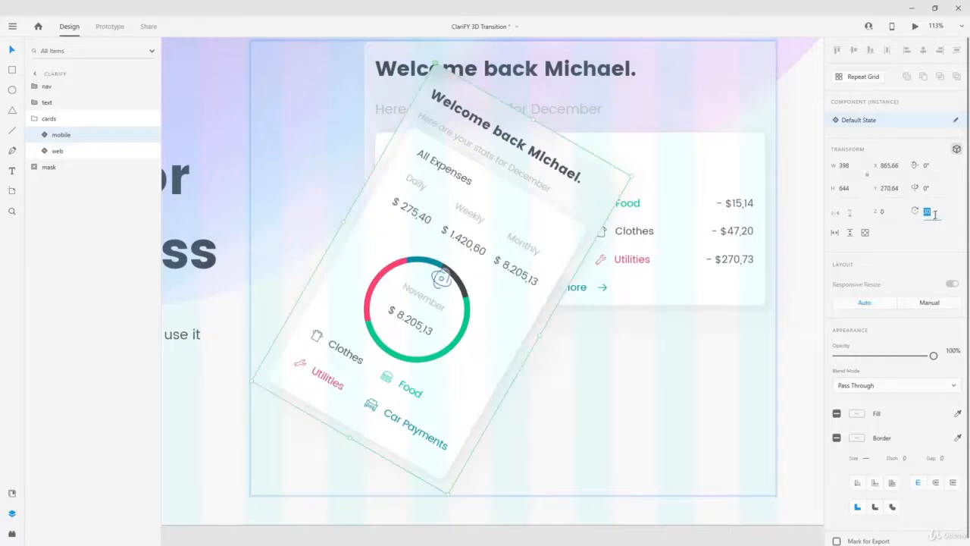
pyautogui.click(936, 188)
pyautogui.hotkey('shift', 'Up')
pyautogui.hotkey('shift', 'Up')
pyautogui.hotkey('shift', 'Up')
pyautogui.hotkey('shift', 'Up')
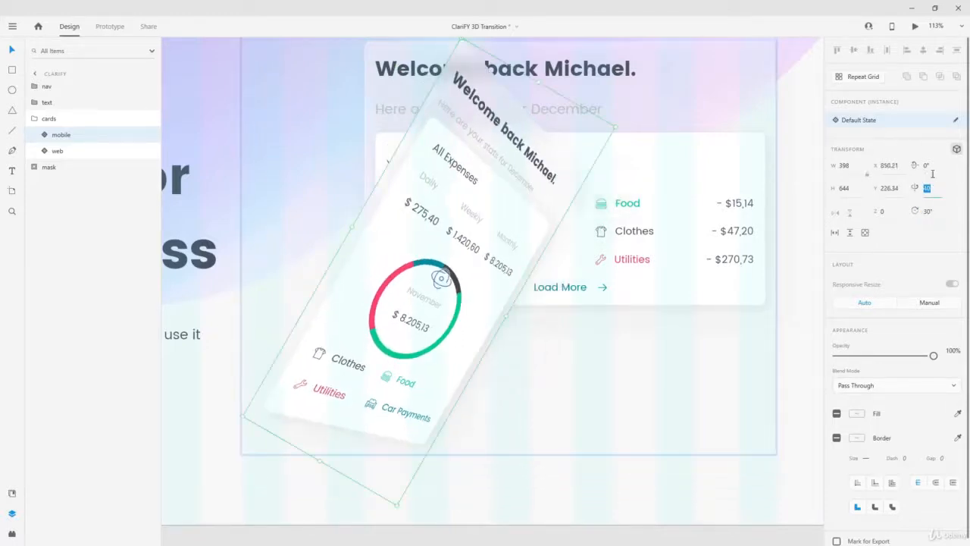
pyautogui.click(932, 168)
pyautogui.hotkey('shift', 'Up')
pyautogui.hotkey('shift', 'Up')
pyautogui.hotkey('shift', 'Up')
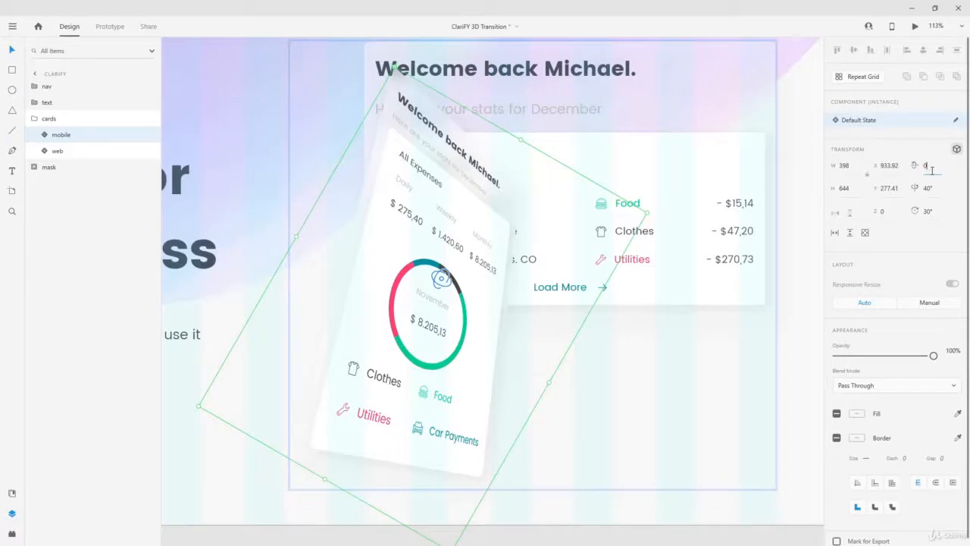
# Reset the mobile card's X, Y and Z rotations to 0° and turn its 3D transforms off
pyautogui.press('Tab')
pyautogui.press('Tab')
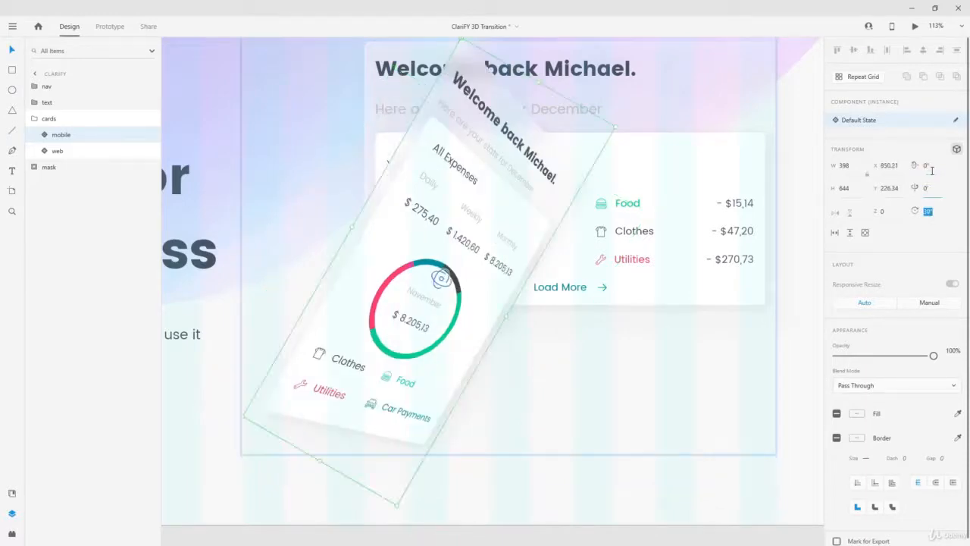
pyautogui.write('0')
pyautogui.press('Return')
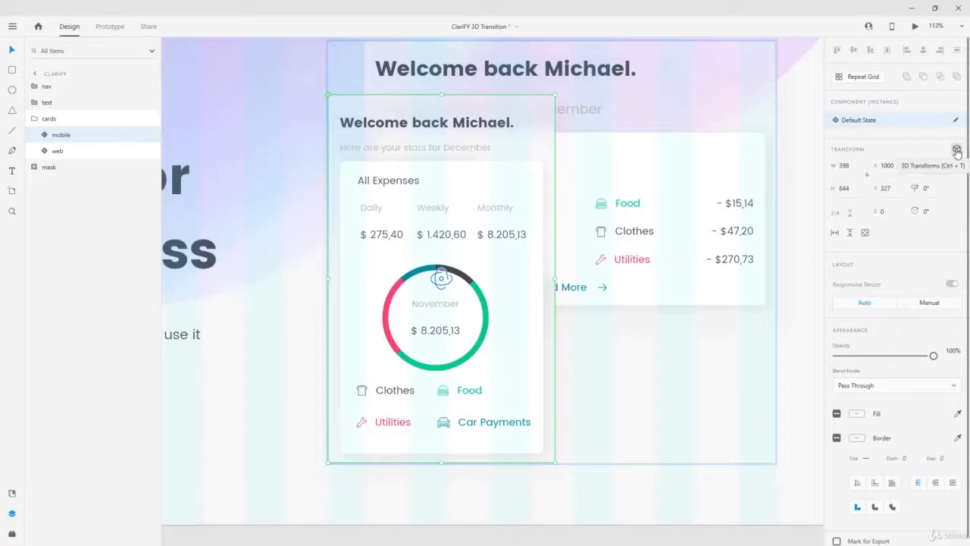
pyautogui.click(957, 149)
pyautogui.scroll(-5, 638, 253)
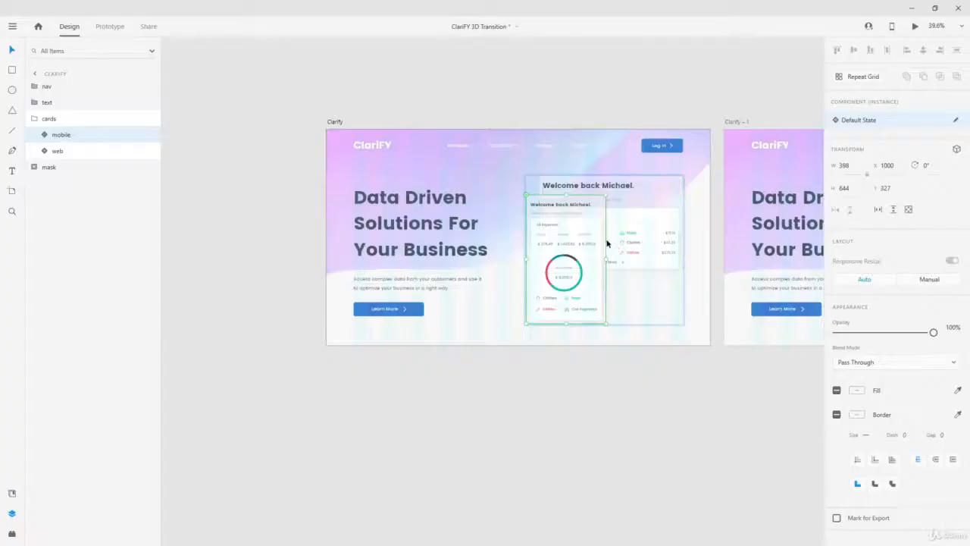
pyautogui.scroll(5, 606, 242)
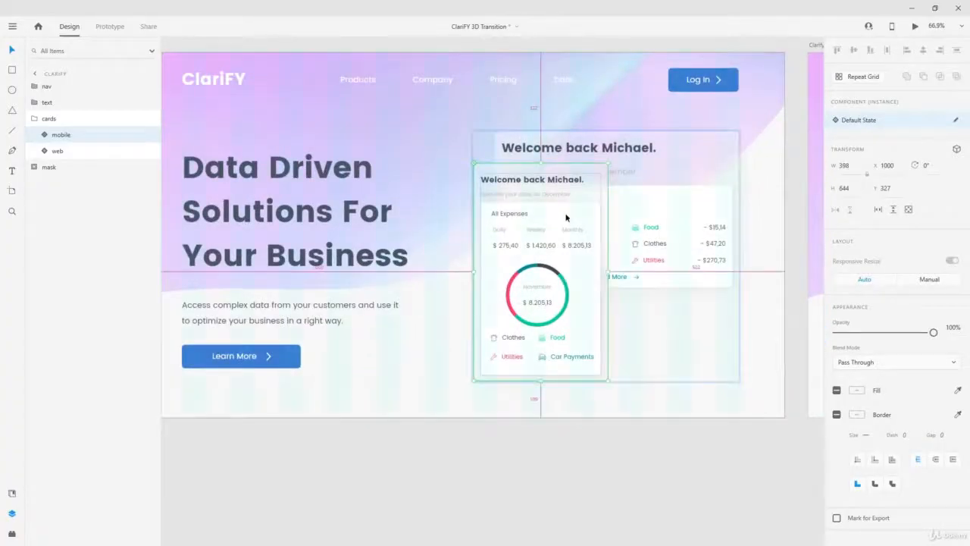
pyautogui.scroll(5, 565, 213)
pyautogui.scroll(-2, 565, 218)
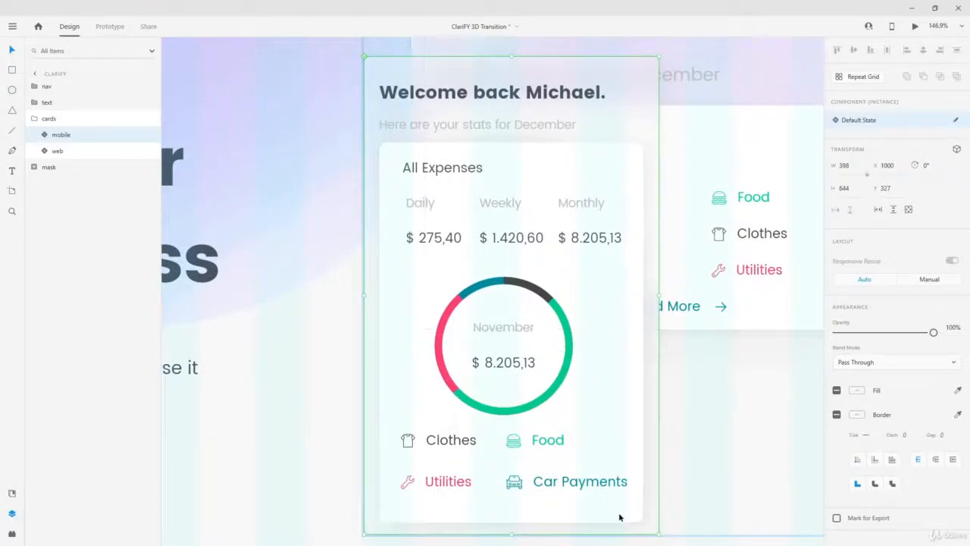
pyautogui.scroll(-3, 773, 211)
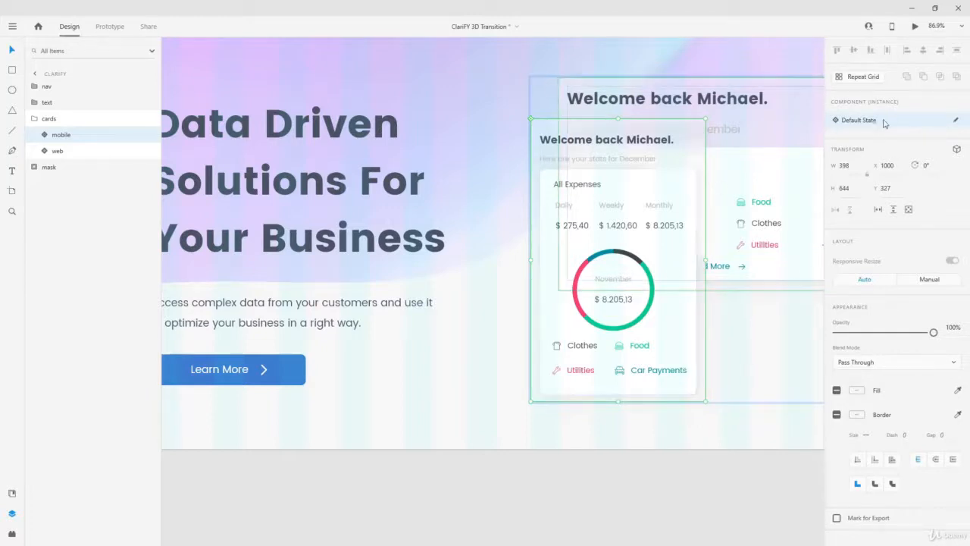
pyautogui.click(870, 121)
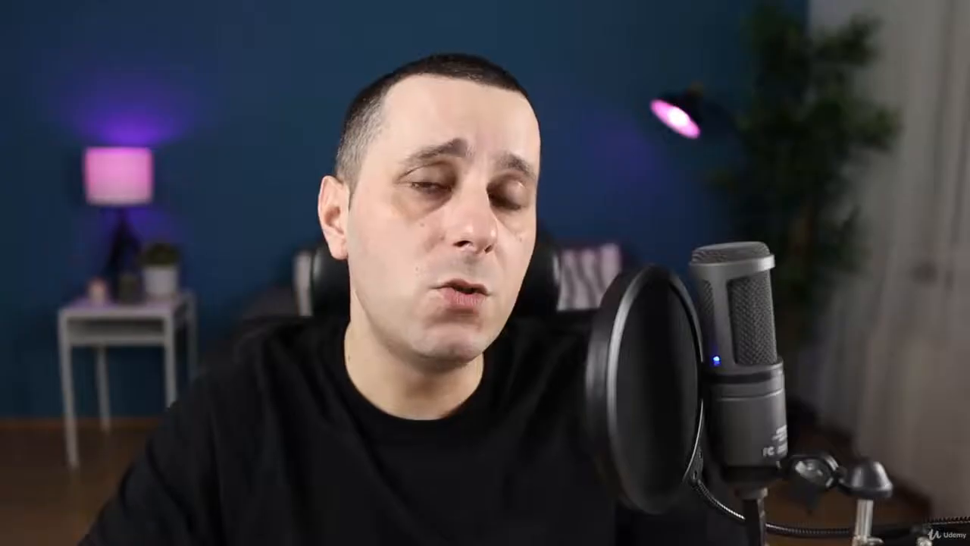
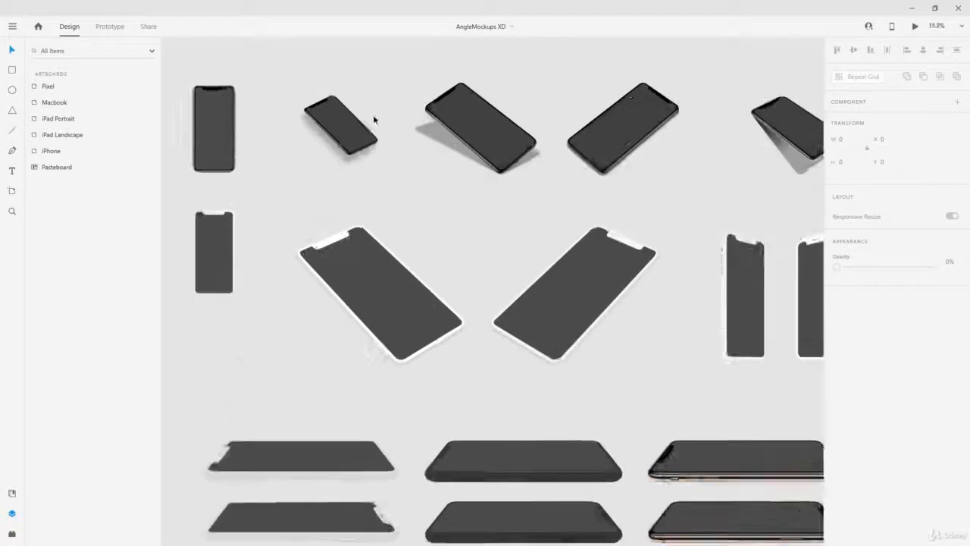
# Copy the angled 01 iPhone X/09/Left/Real mockup from AngleMockups XD into Chatty UI Kit and place it beside the artboards
pyautogui.scroll(2, 373, 118)
pyautogui.click(579, 131)
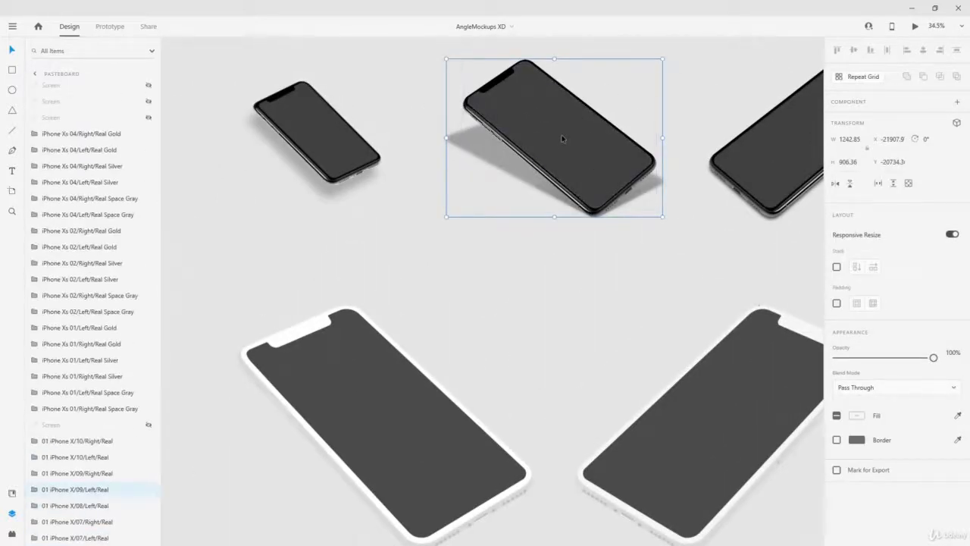
pyautogui.hotkey('ctrl', '0')
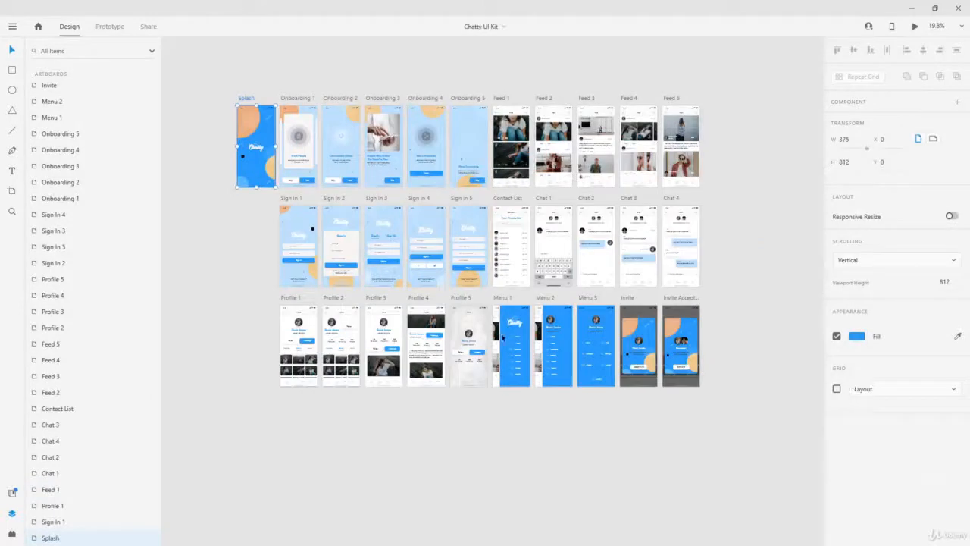
pyautogui.click(756, 254)
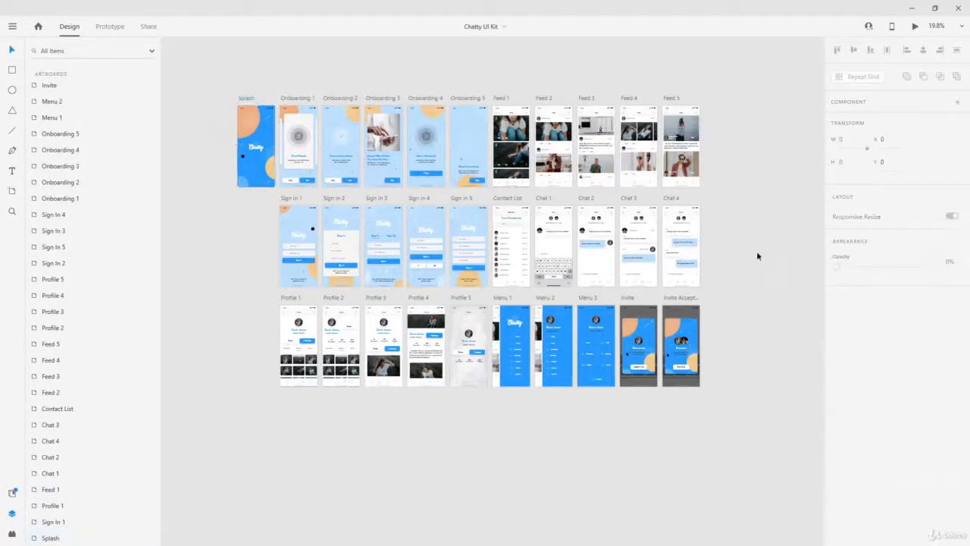
pyautogui.hotkey('ctrl', 'v')
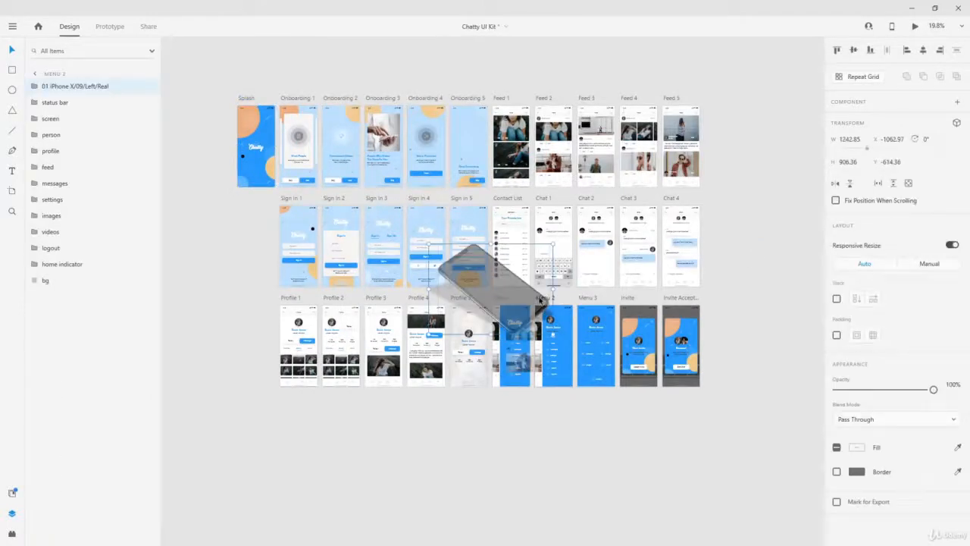
pyautogui.moveTo(535, 296); pyautogui.dragTo(815, 266)
pyautogui.click(720, 169)
pyautogui.moveTo(760, 145); pyautogui.dragTo(475, 156)
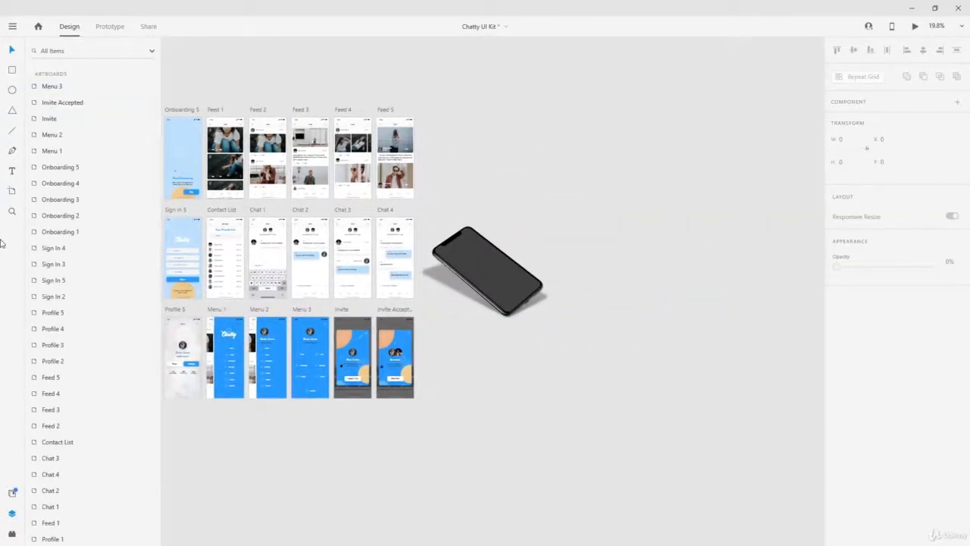
# Add a Web 1920 artboard beside the Feed 5 artboard and rename it Presentation
pyautogui.click(11, 191)
pyautogui.scroll(-10, 892, 329)
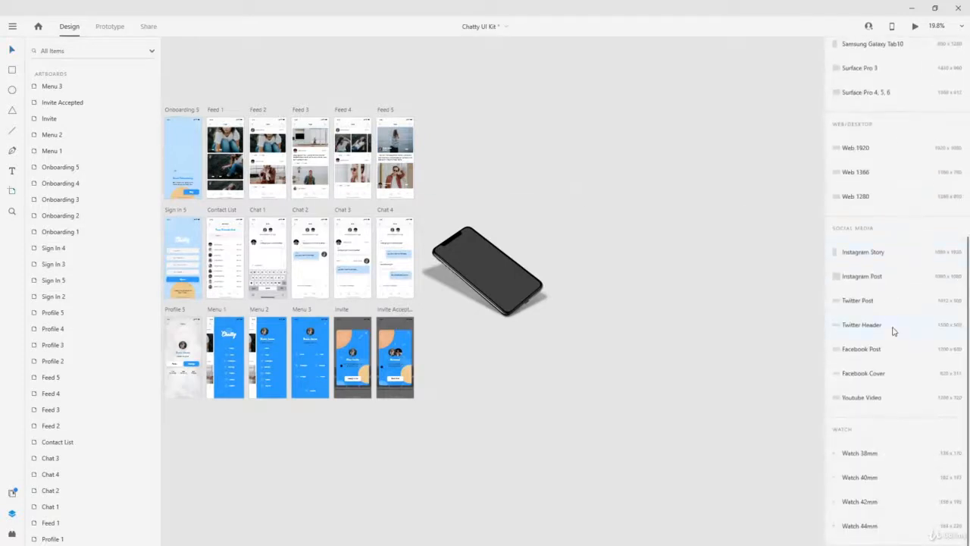
pyautogui.click(851, 151)
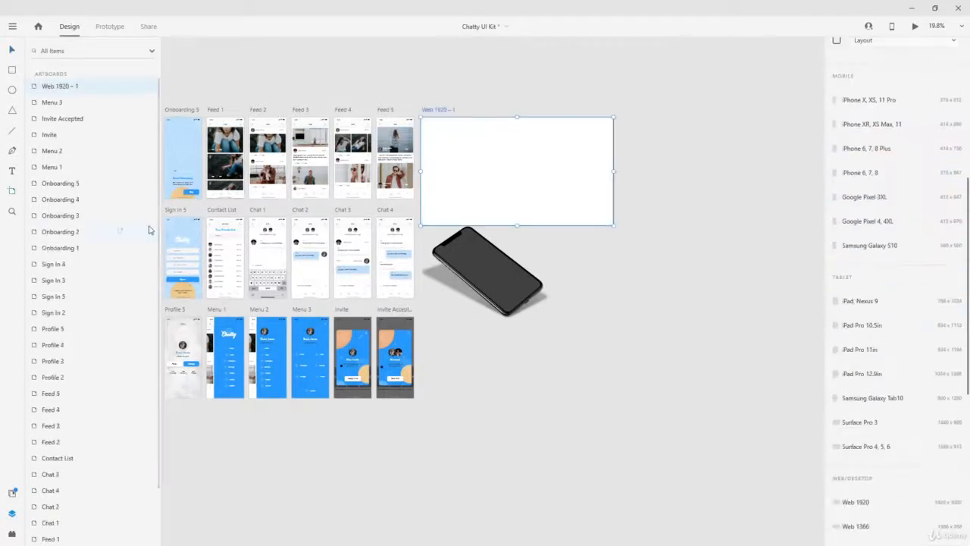
pyautogui.click(10, 50)
pyautogui.doubleClick(442, 110)
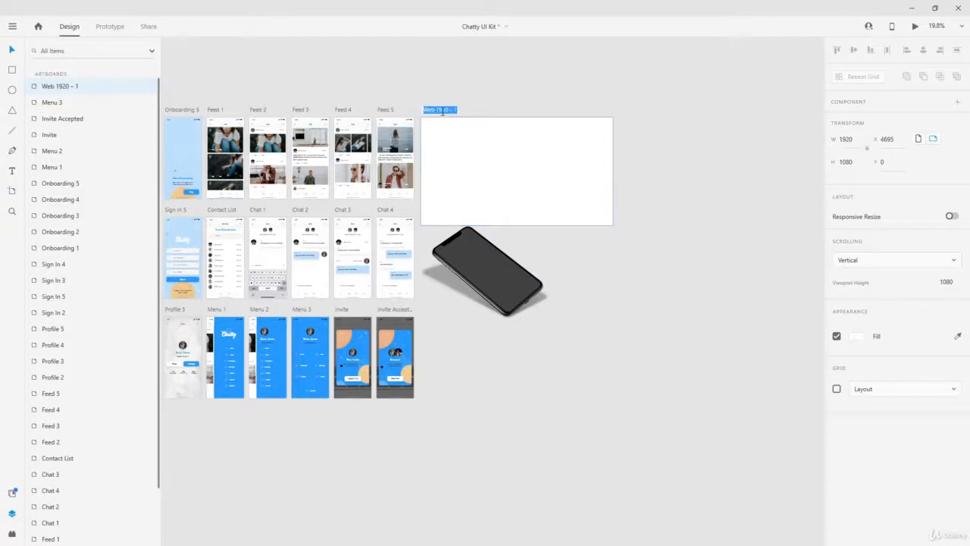
pyautogui.write('Presentation')
pyautogui.press('Return')
# Move the phone mockup onto the Presentation artboard and fill the artboard with the main blue document colour
pyautogui.click(516, 265)
pyautogui.moveTo(515, 264); pyautogui.dragTo(546, 172)
pyautogui.click(447, 113)
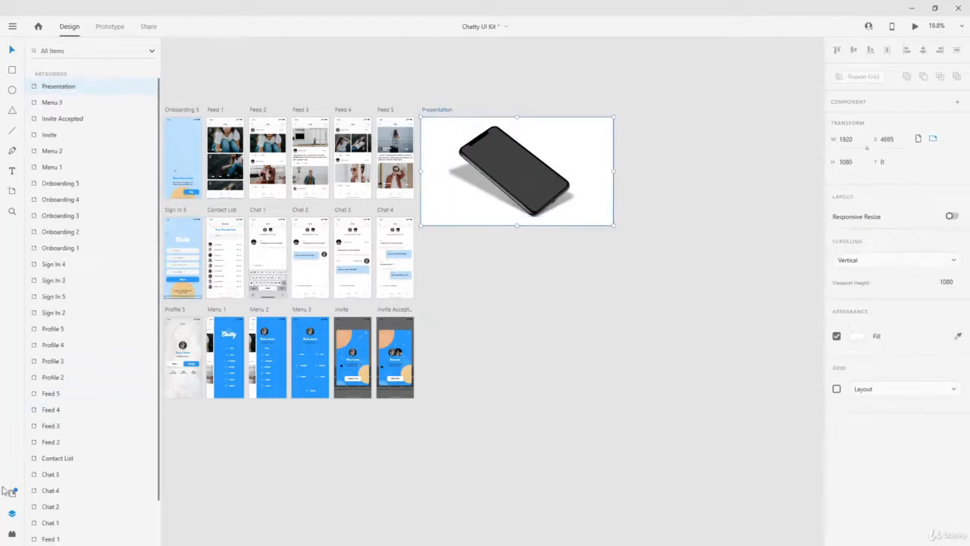
pyautogui.click(13, 493)
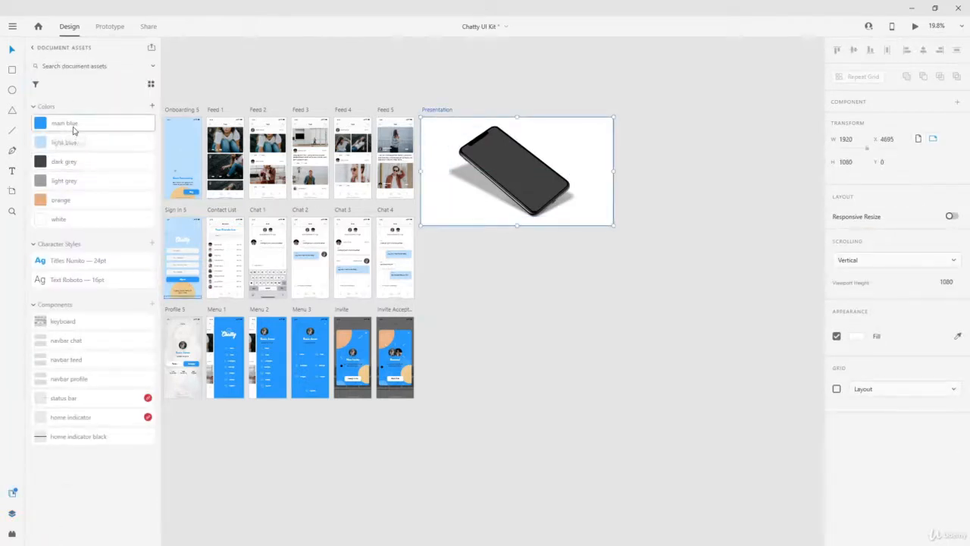
pyautogui.click(74, 131)
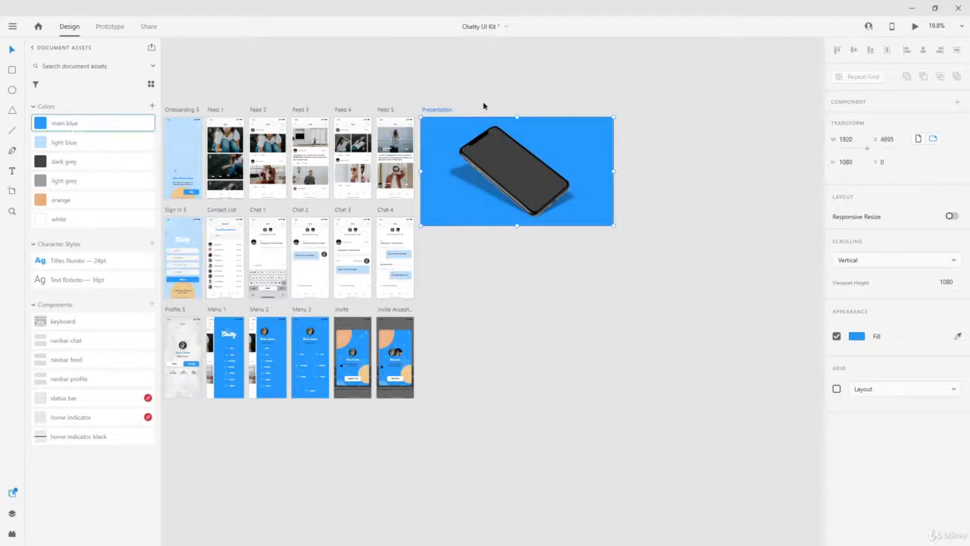
# Select the Screen layer inside the iPhone X 09 mockup on the Presentation artboard
pyautogui.scroll(5, 487, 150)
pyautogui.click(579, 190)
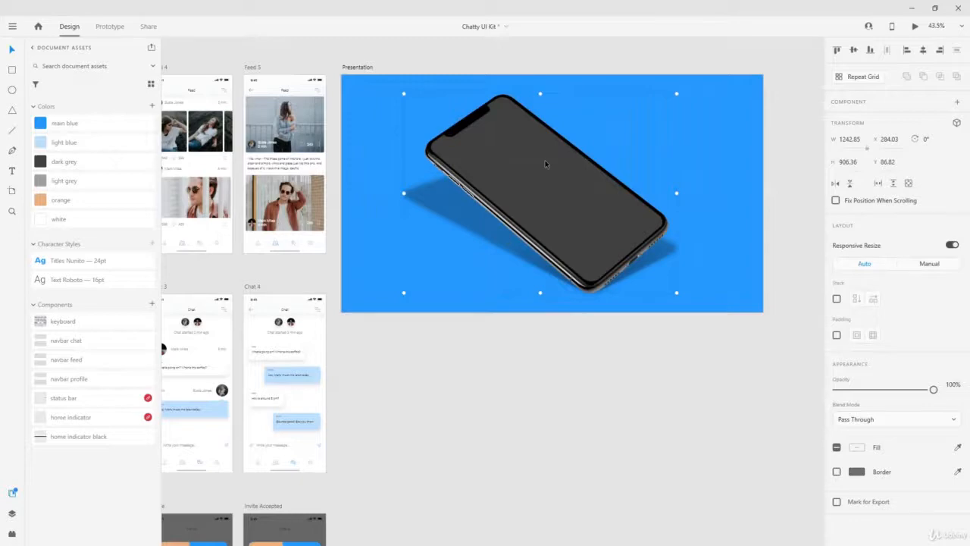
pyautogui.scroll(-6, 544, 160)
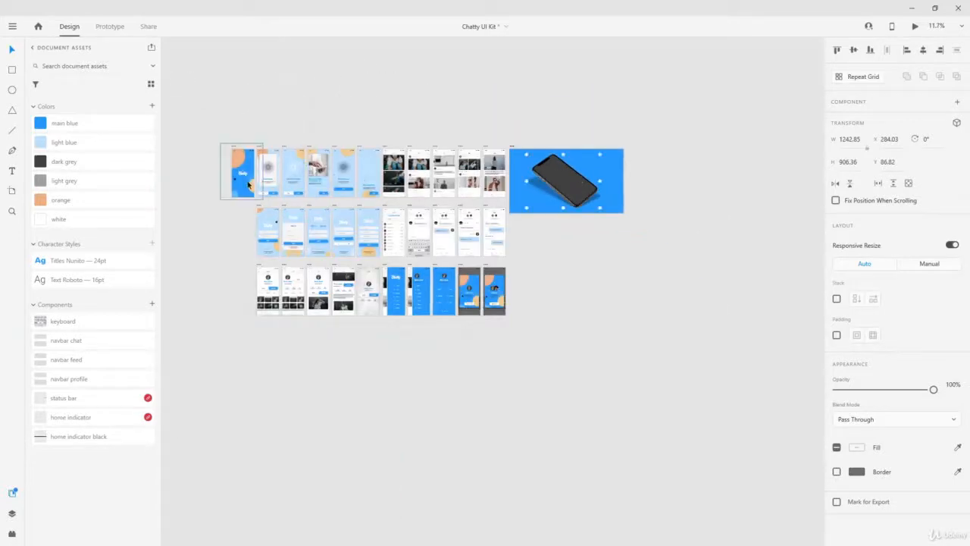
pyautogui.scroll(6, 568, 180)
pyautogui.click(568, 180)
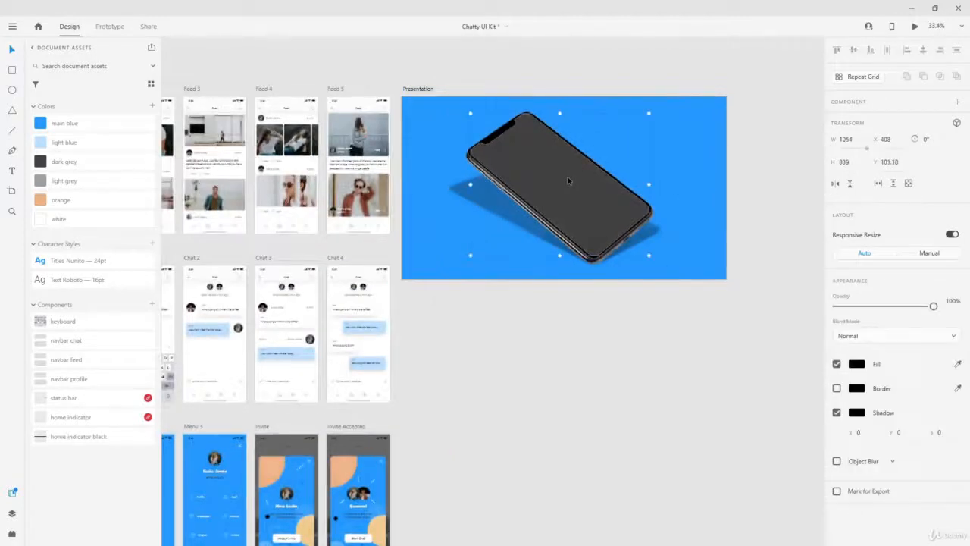
pyautogui.click(10, 513)
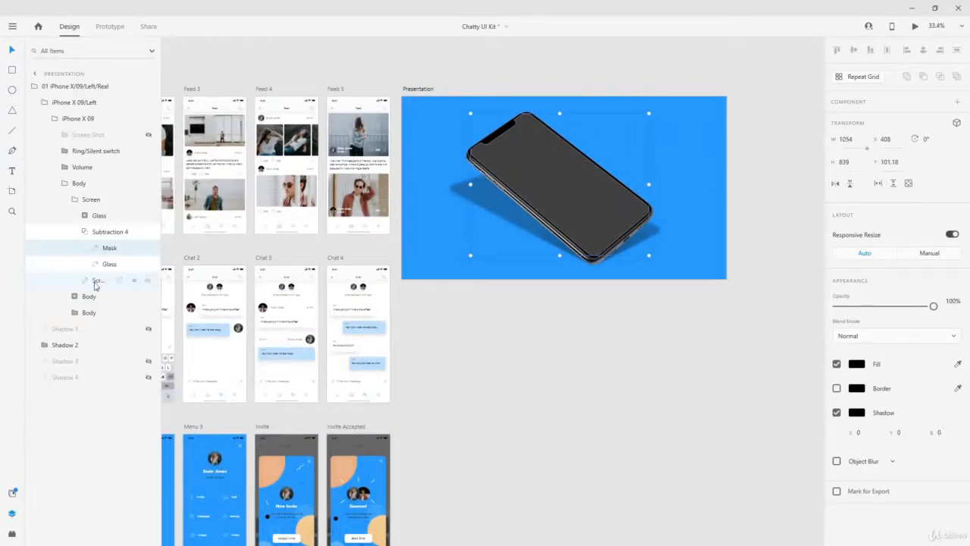
pyautogui.click(96, 282)
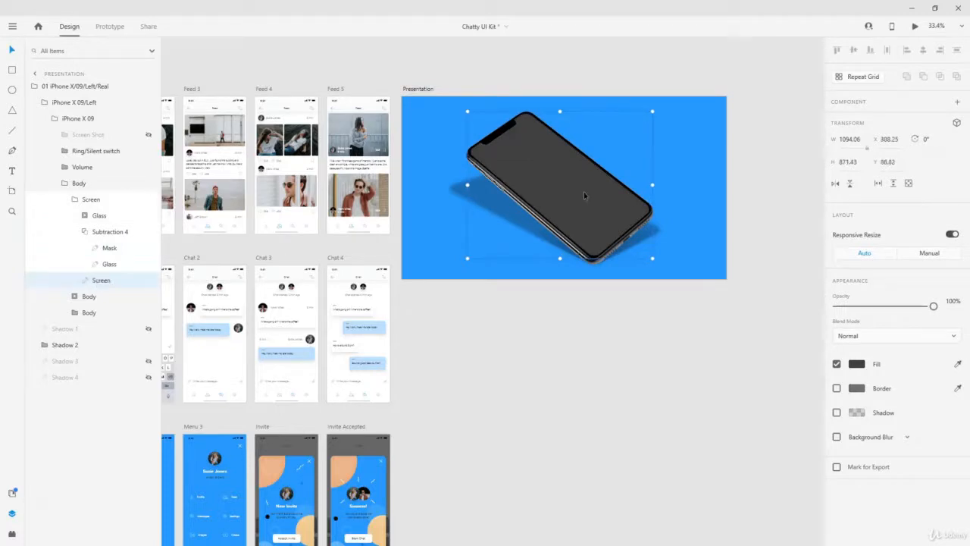
# Apply the Splash artboard to the selected phone screen with the Angle plugin at 3x pixel density, Best quality and Default orientation
pyautogui.scroll(-5, 584, 195)
pyautogui.moveTo(325, 119); pyautogui.dragTo(545, 58)
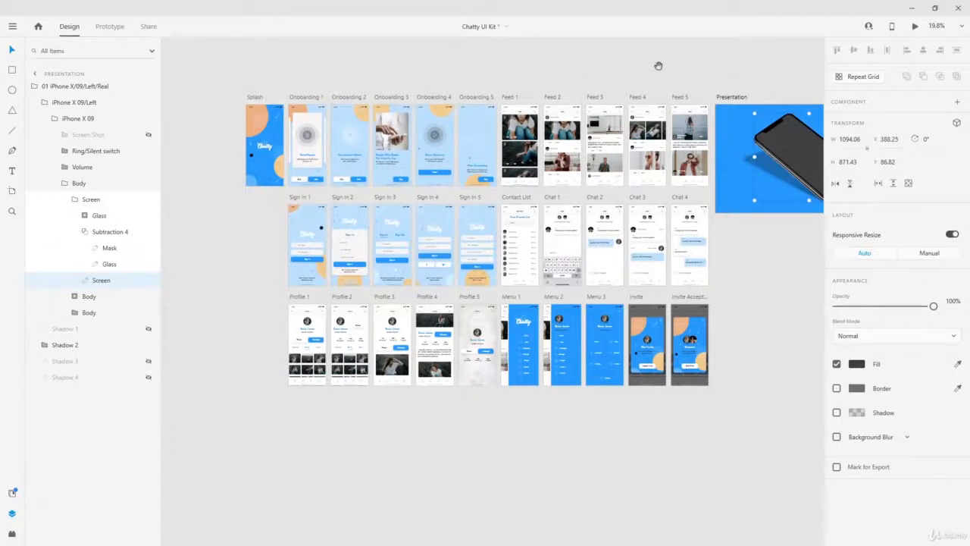
pyautogui.moveTo(657, 66); pyautogui.dragTo(422, 56)
pyautogui.click(12, 533)
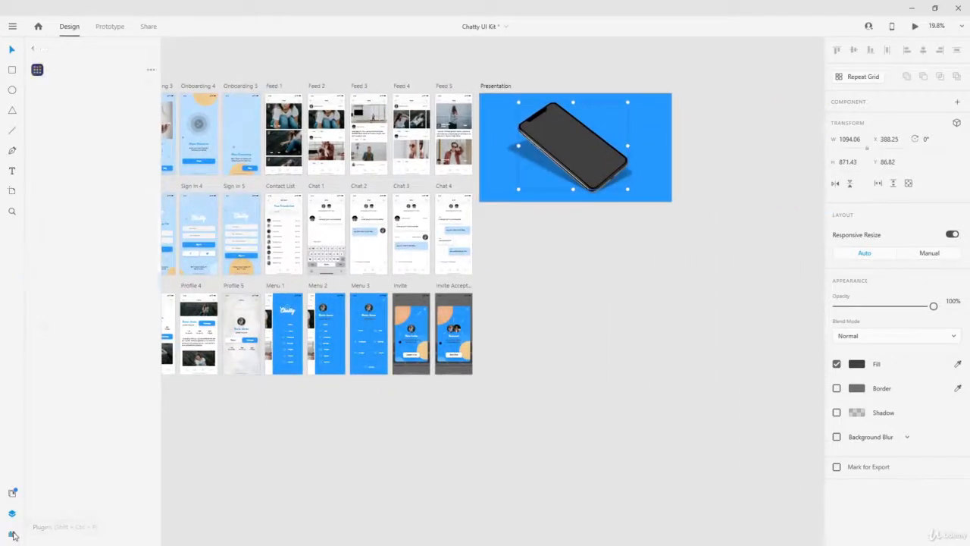
pyautogui.click(33, 48)
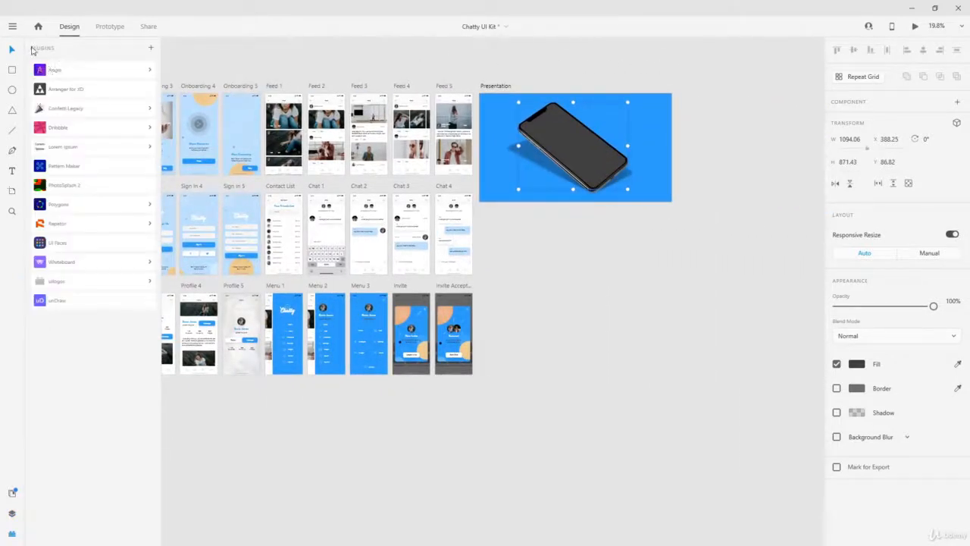
pyautogui.click(56, 70)
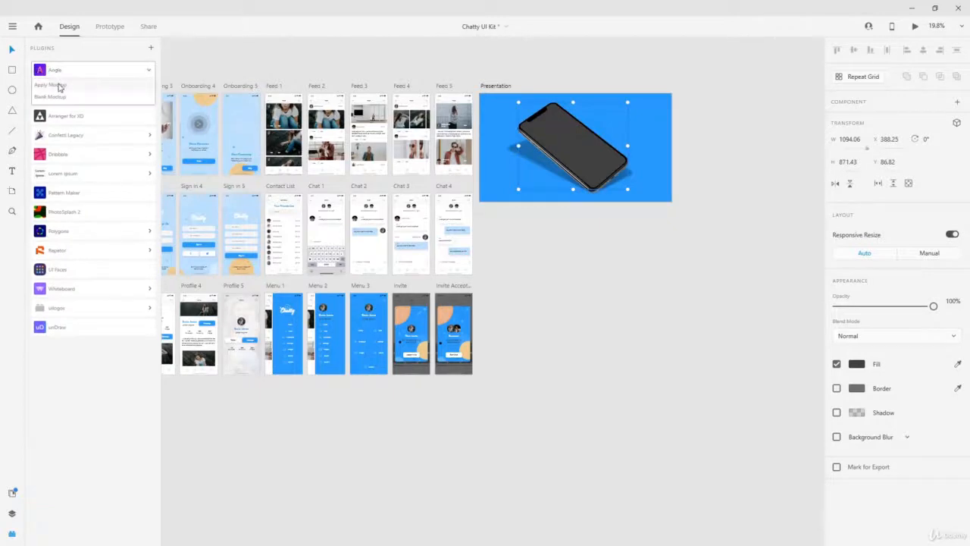
pyautogui.click(55, 85)
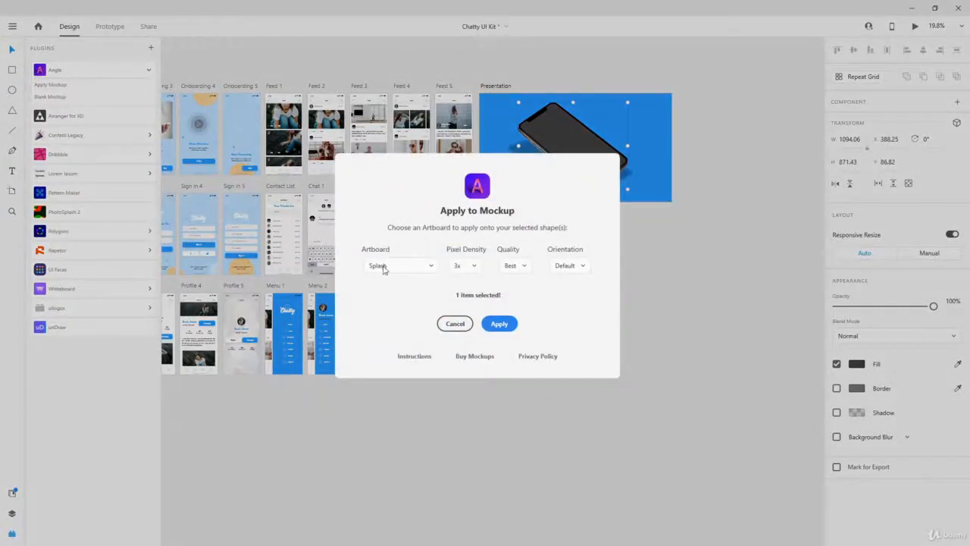
pyautogui.click(506, 325)
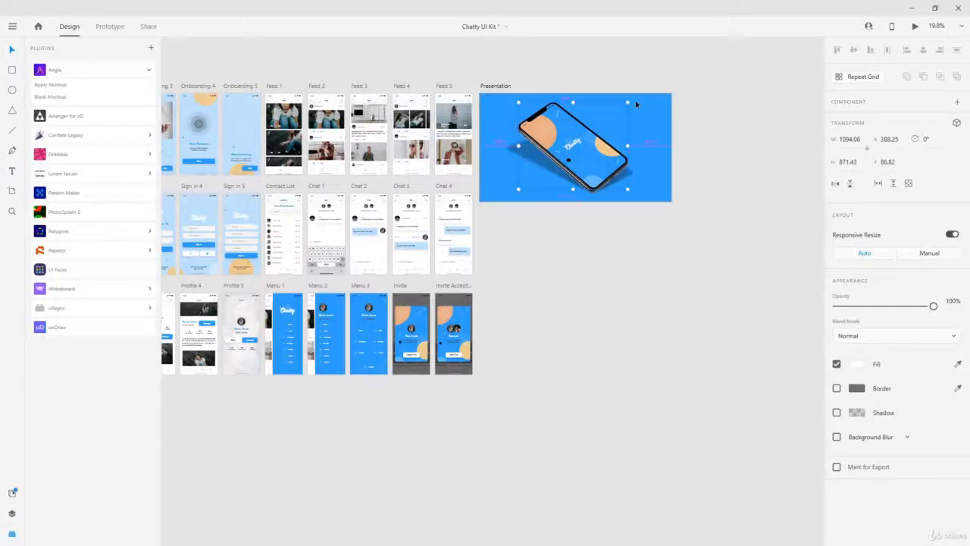
pyautogui.scroll(3, 523, 128)
pyautogui.scroll(1, 523, 129)
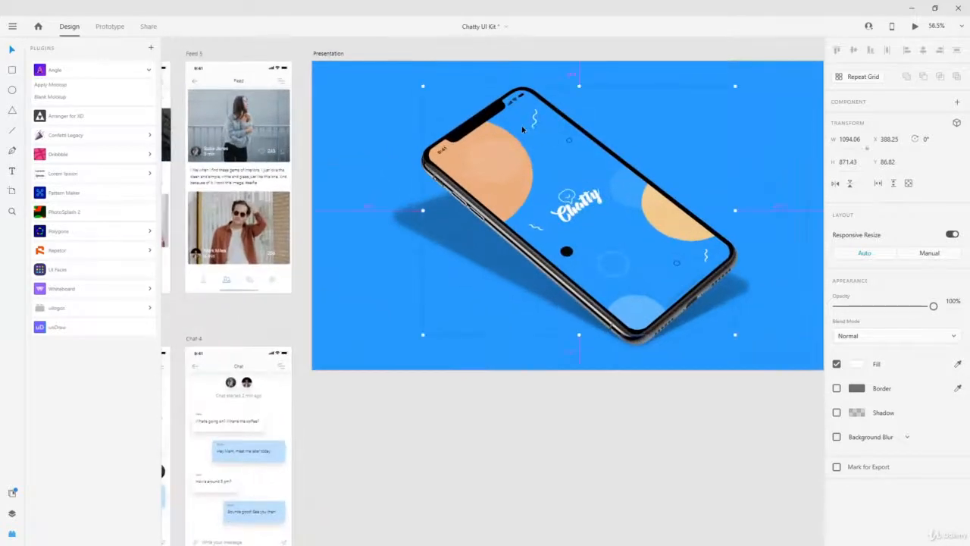
# Reselect the phone mockup's Screen layer on the Presentation artboard and check the selection in the layer list
pyautogui.scroll(-2, 523, 129)
pyautogui.click(335, 79)
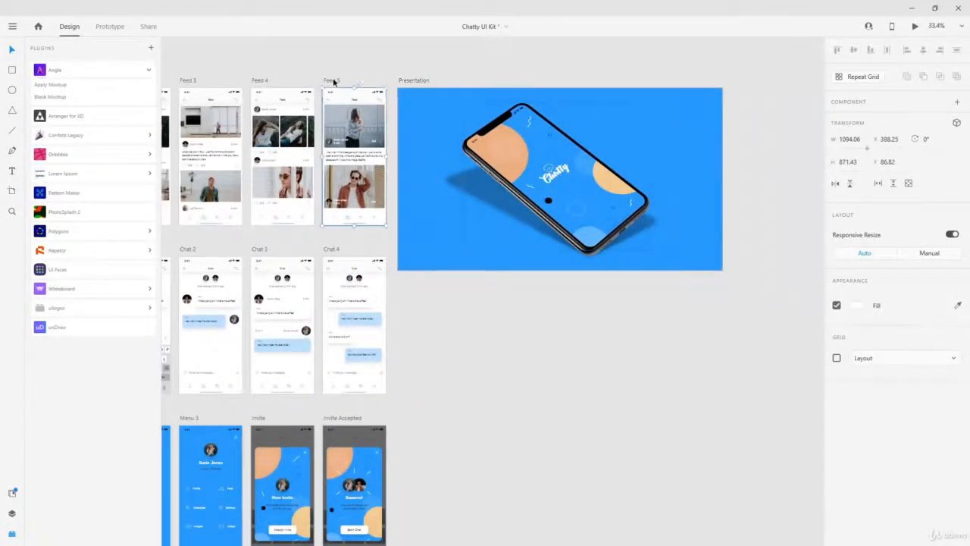
pyautogui.click(564, 184)
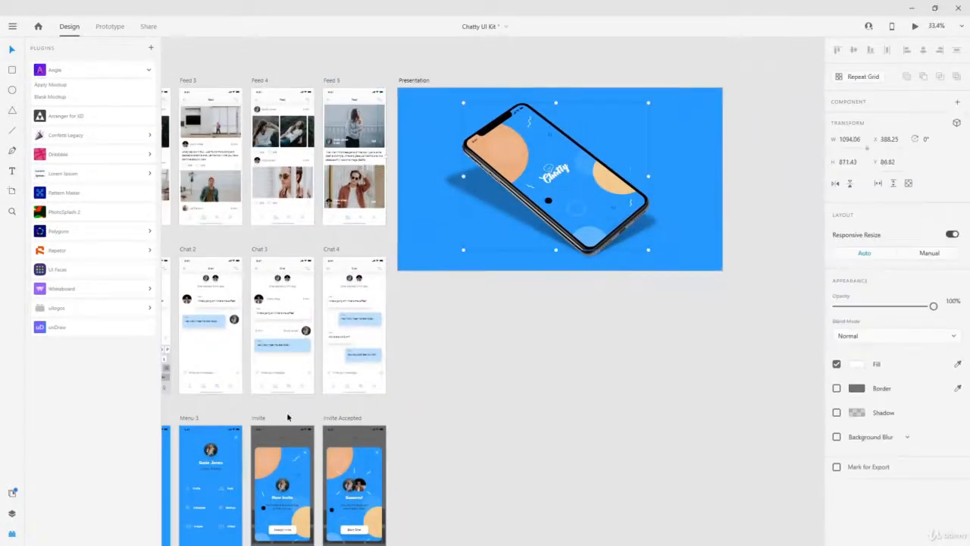
pyautogui.click(12, 494)
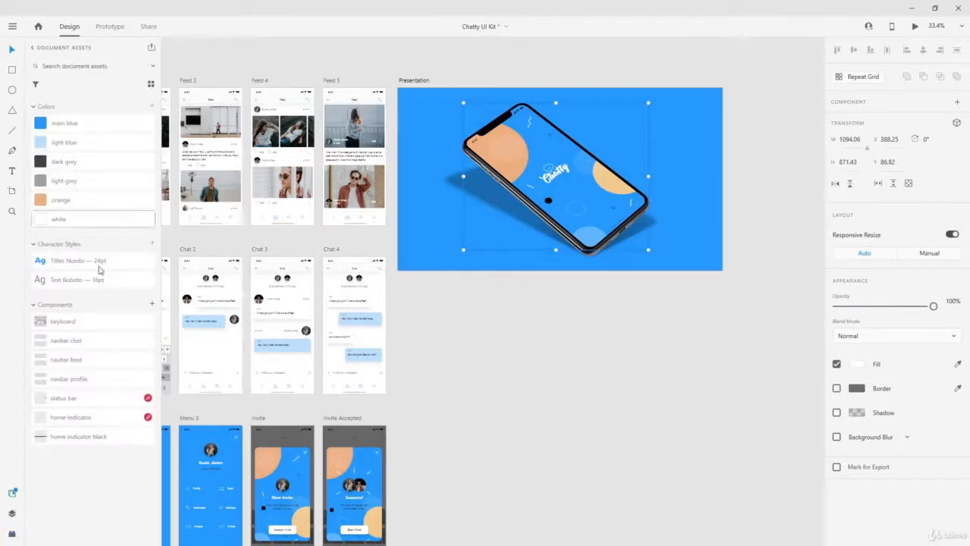
pyautogui.click(13, 512)
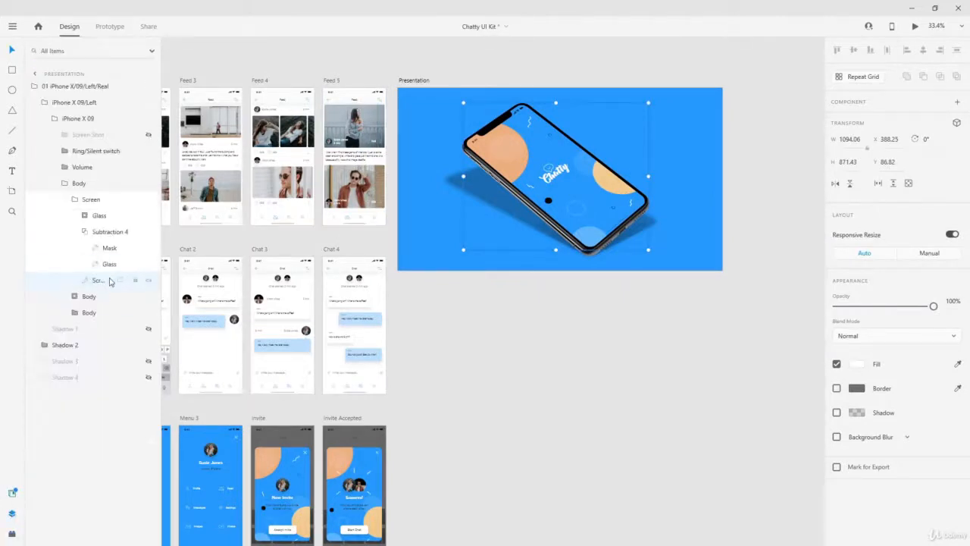
# Apply the Feed 5 artboard to the phone screen with Angle's Apply Mockup, using 3x pixel density, Best quality and Default orientation
pyautogui.click(12, 533)
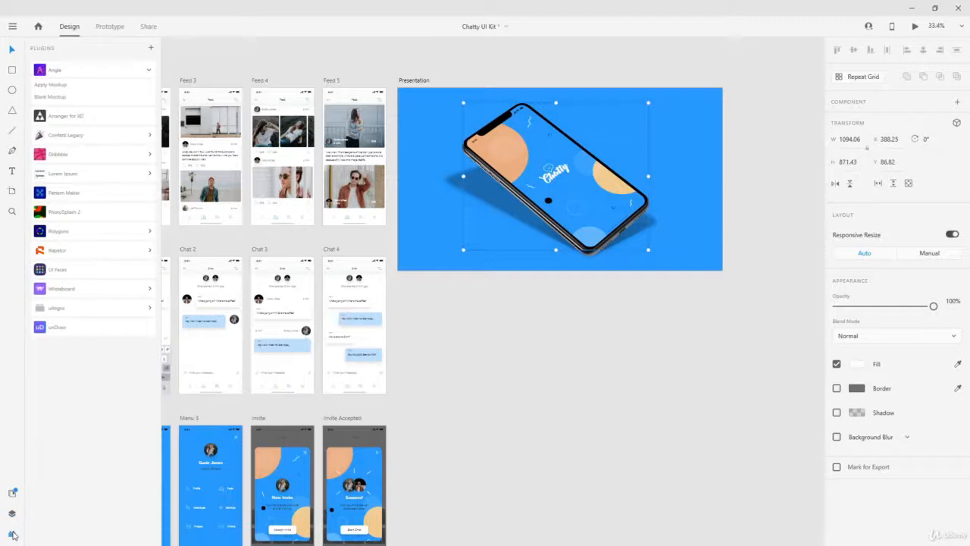
pyautogui.click(51, 85)
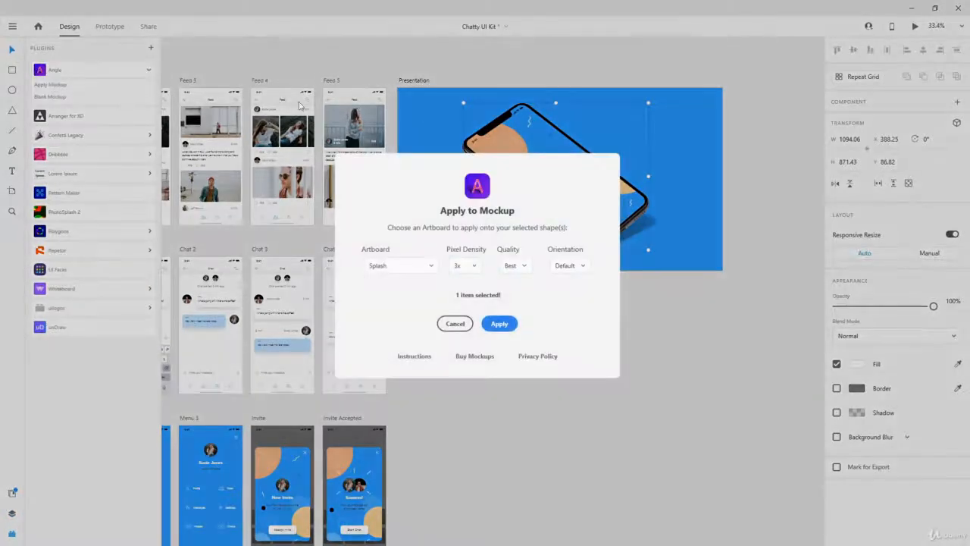
pyautogui.click(399, 266)
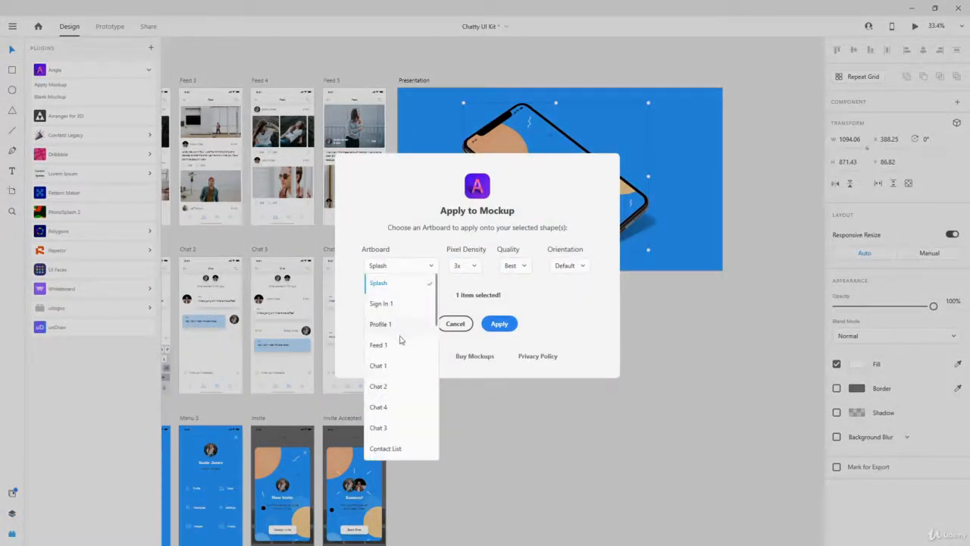
pyautogui.scroll(-2, 393, 374)
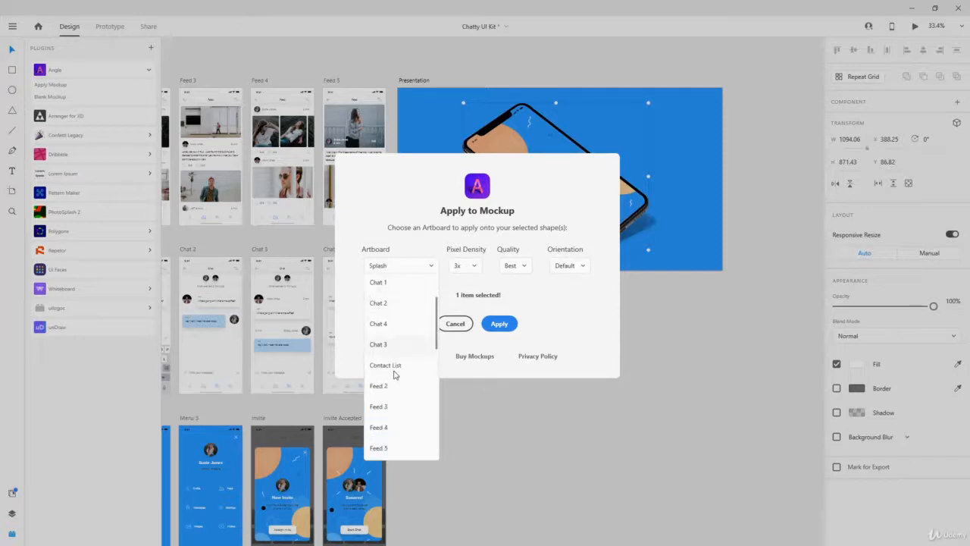
pyautogui.click(387, 448)
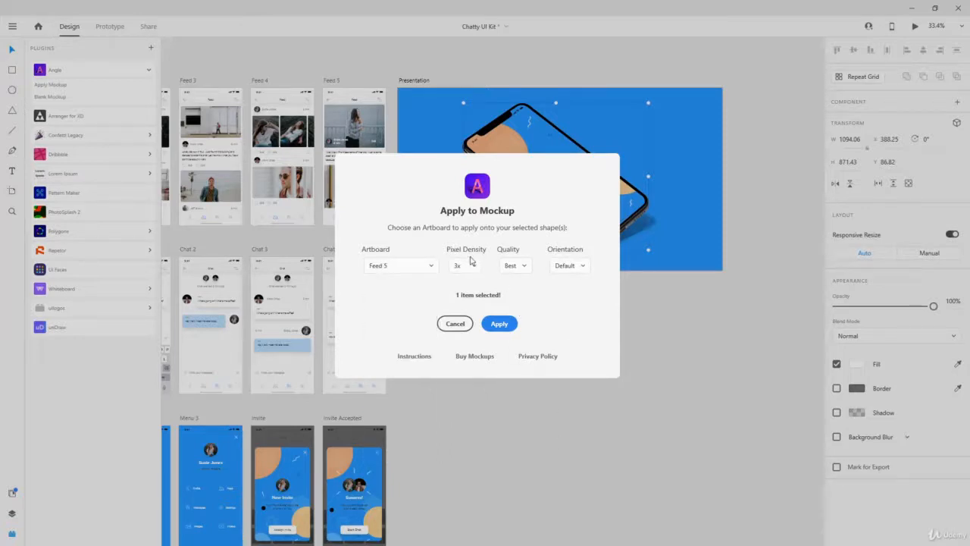
pyautogui.click(523, 266)
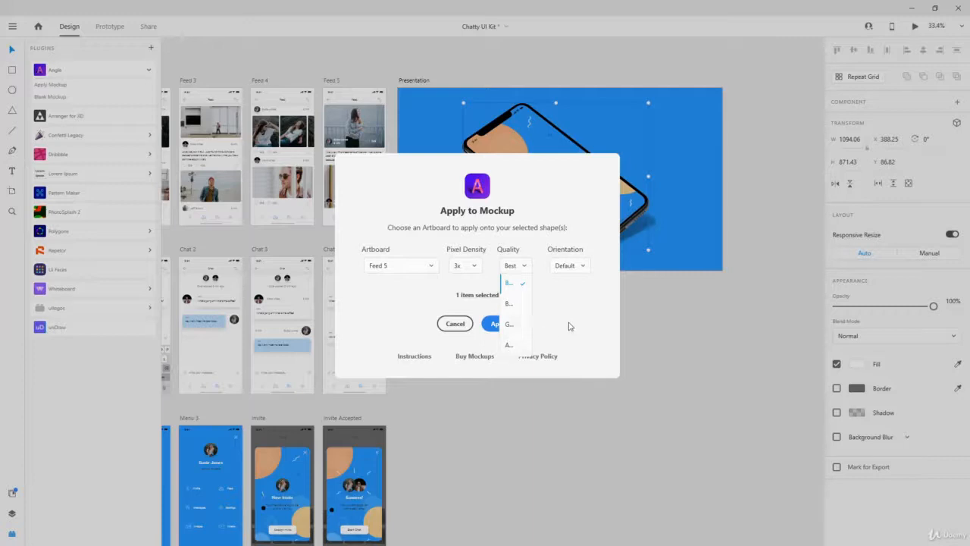
pyautogui.click(544, 290)
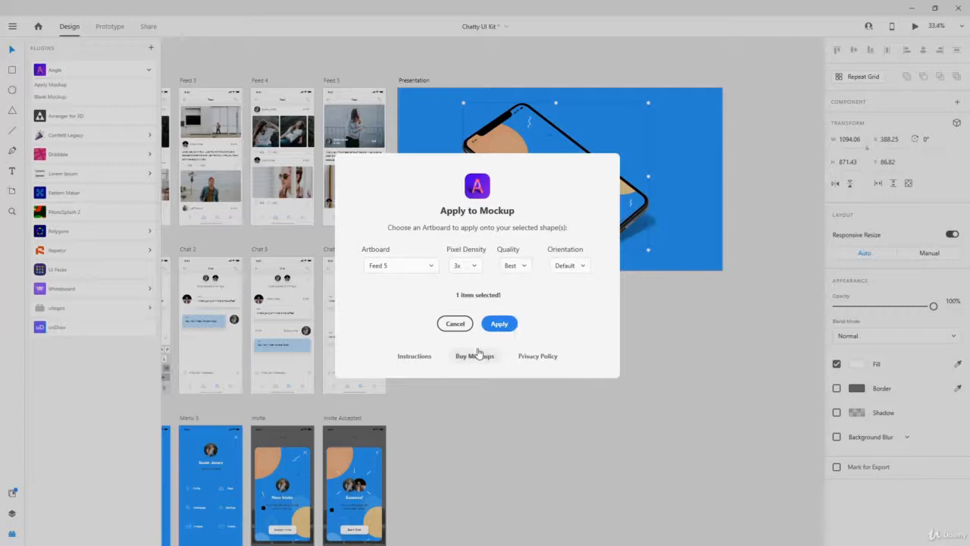
pyautogui.click(490, 327)
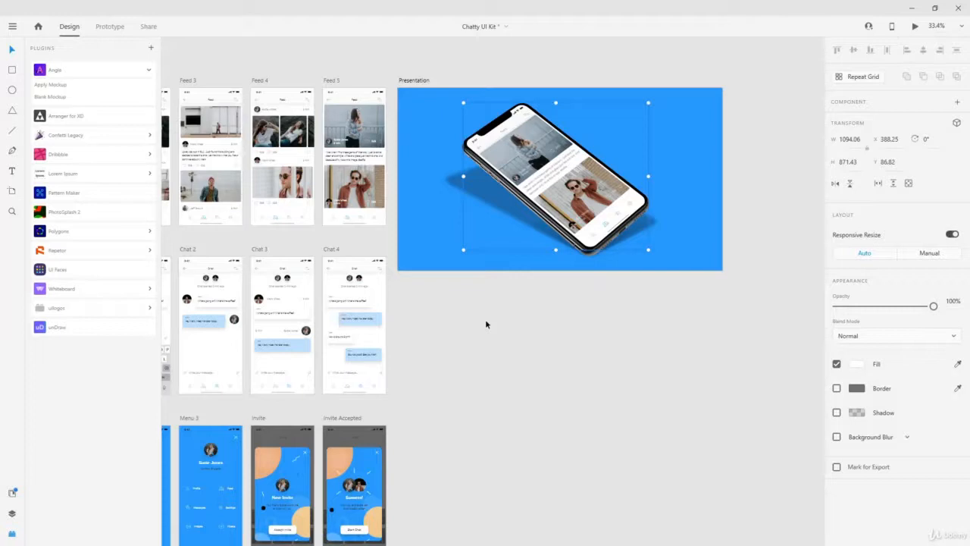
pyautogui.scroll(3, 564, 102)
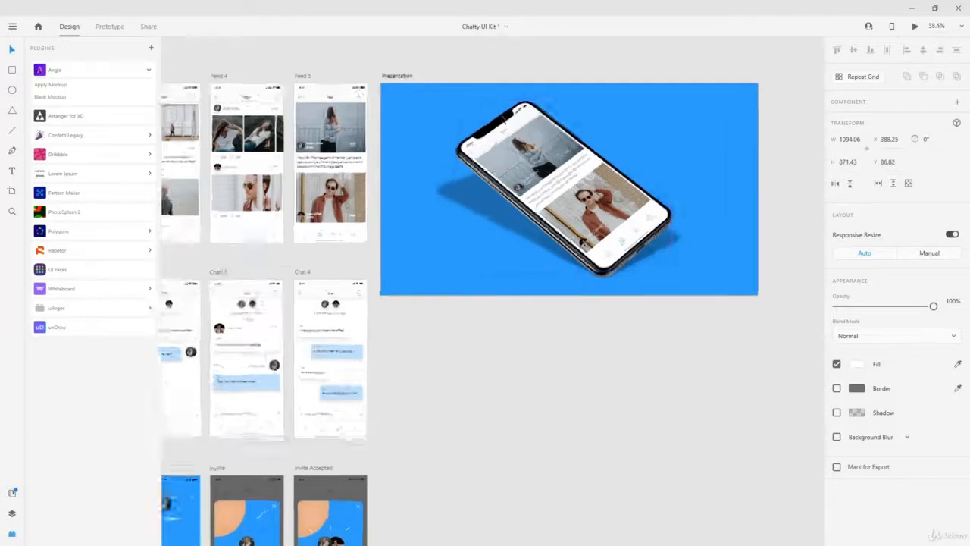
pyautogui.click(640, 130)
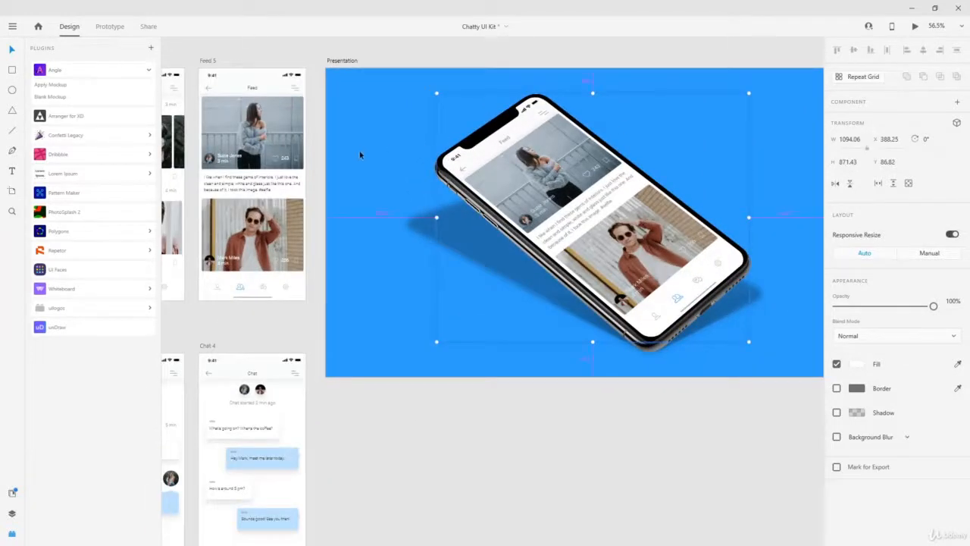
# Switch to the AngleMockups XD document and copy the angled 01 iPhone X/07/Left/Real mockup
pyautogui.scroll(-5, 361, 156)
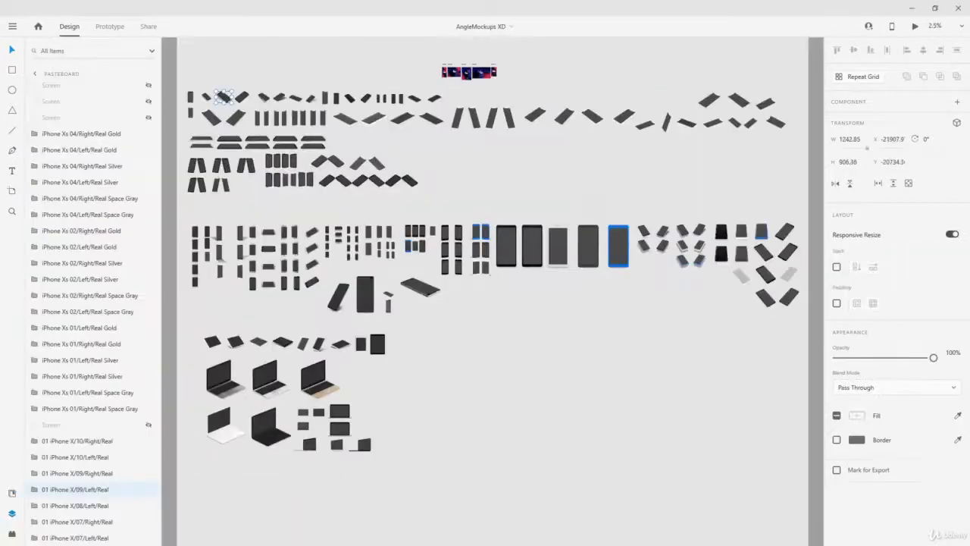
pyautogui.click(240, 98)
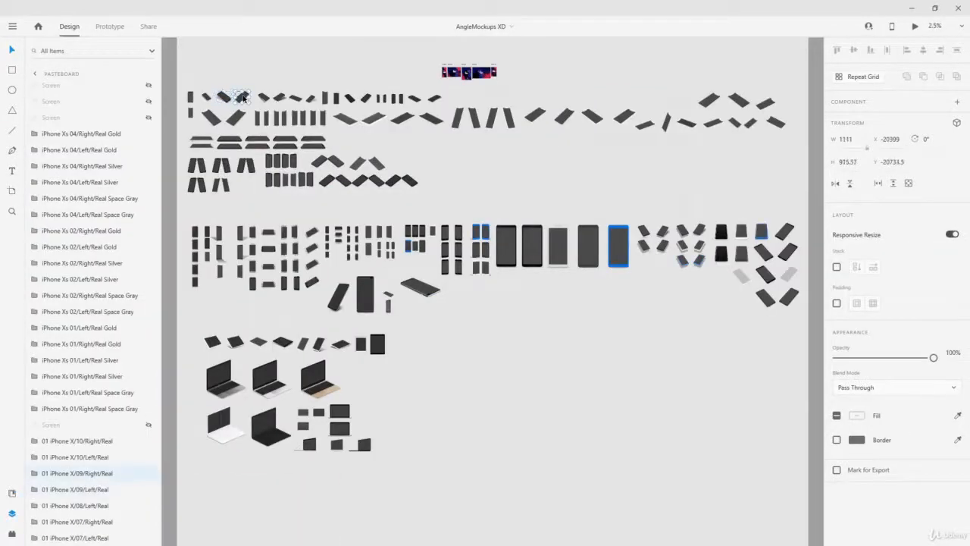
pyautogui.scroll(3, 234, 96)
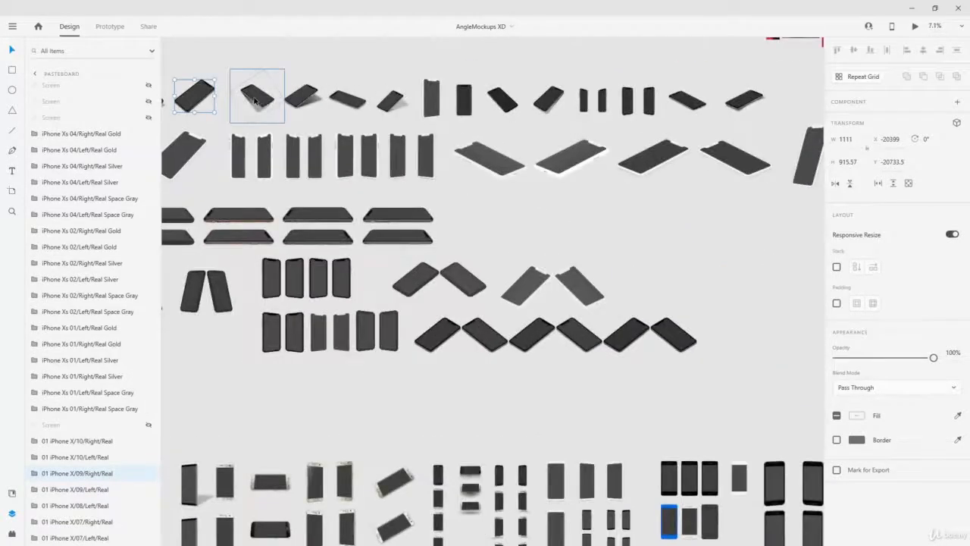
pyautogui.click(307, 97)
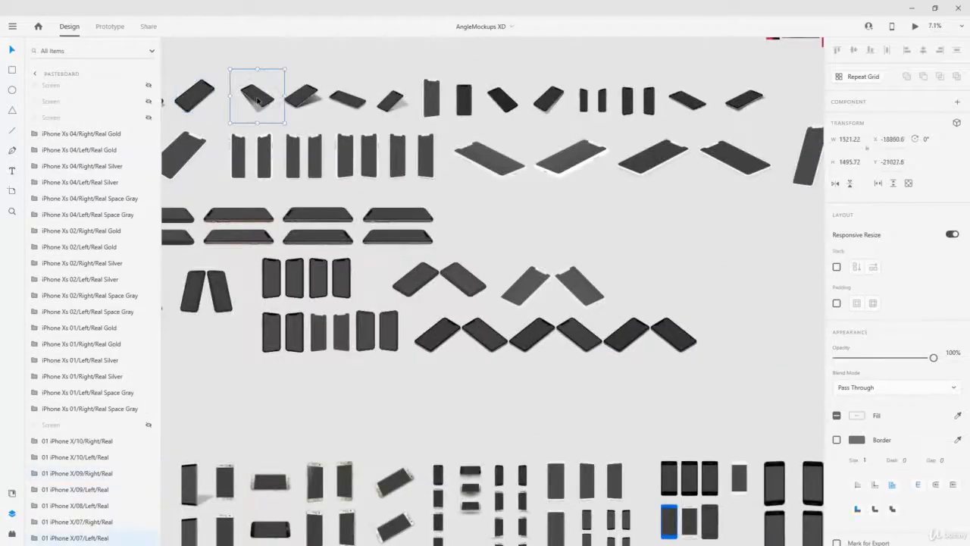
pyautogui.click(259, 101)
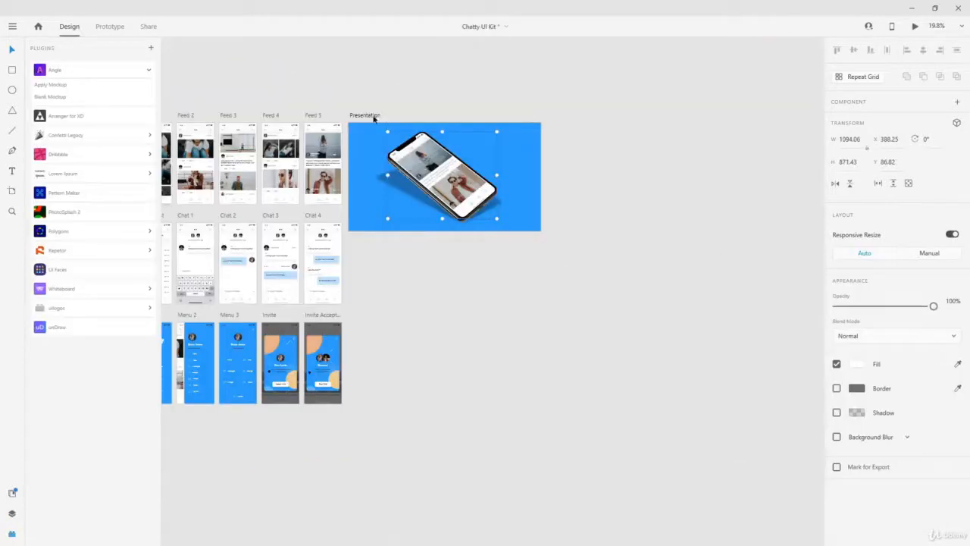
# In Chatty UI Kit, extend the Presentation artboard to a height of about 3385 and paste the copied mockup below the first phone
pyautogui.click(374, 117)
pyautogui.moveTo(443, 231); pyautogui.dragTo(437, 464)
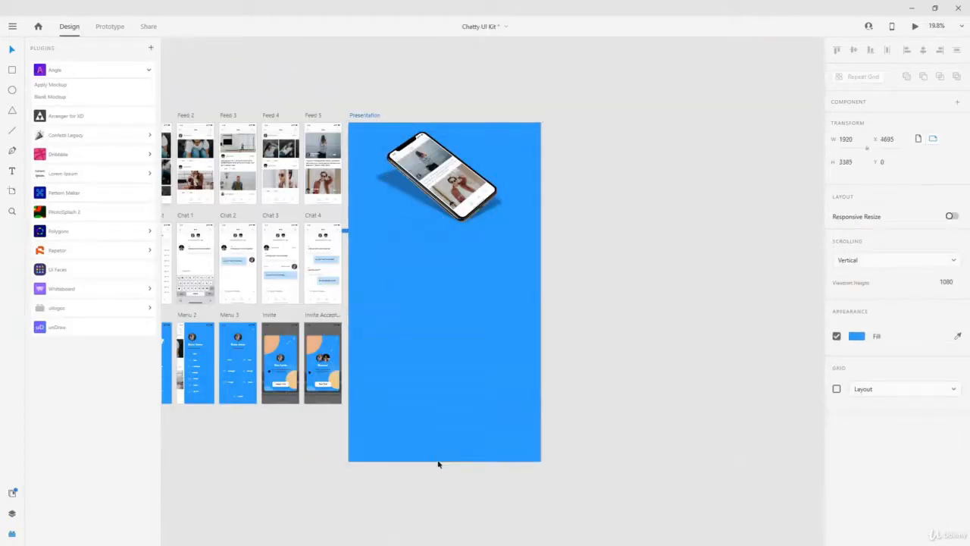
pyautogui.hotkey('ctrl', 'v')
pyautogui.moveTo(457, 291); pyautogui.dragTo(418, 290)
# Select the Screen layer inside the Body group of the newly pasted 01 iPhone X/07/Left/Real mockup
pyautogui.doubleClick(414, 285)
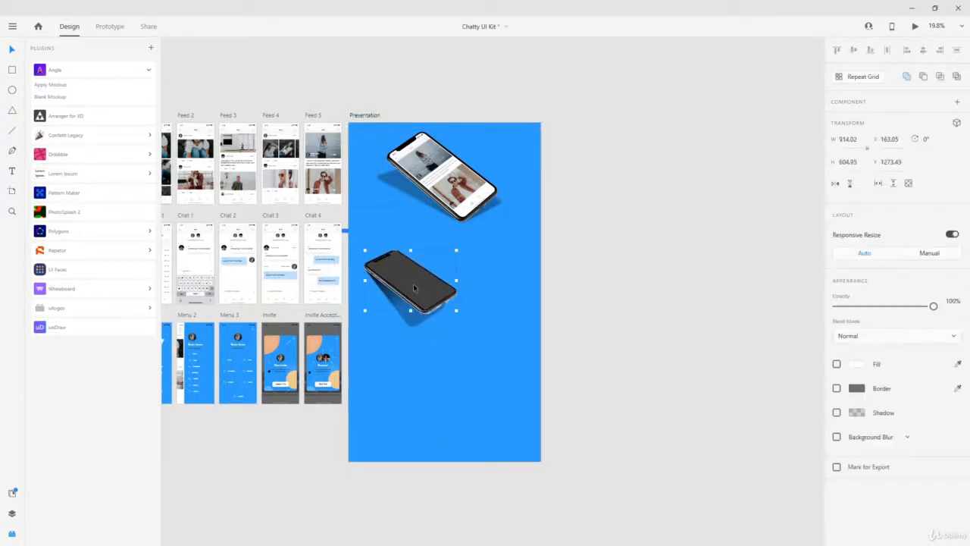
pyautogui.click(12, 513)
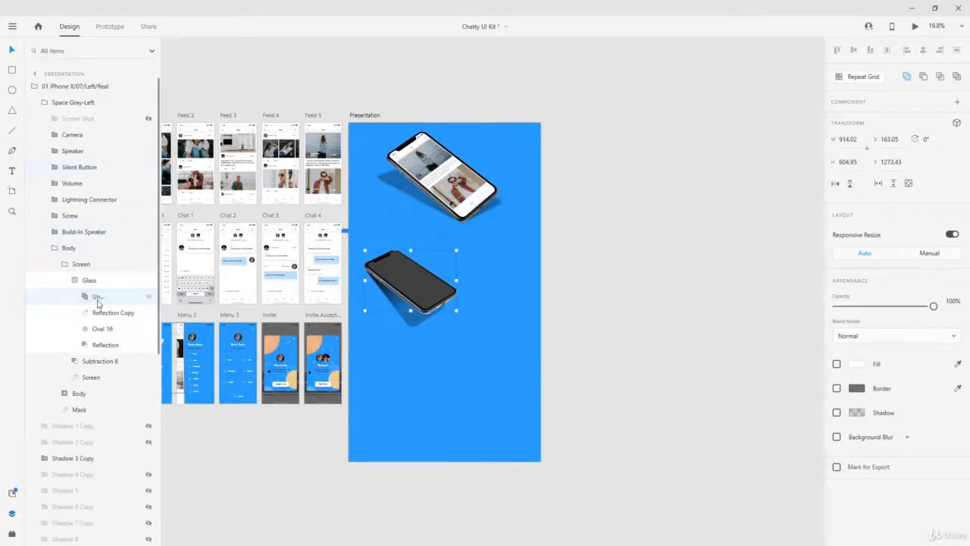
pyautogui.click(90, 381)
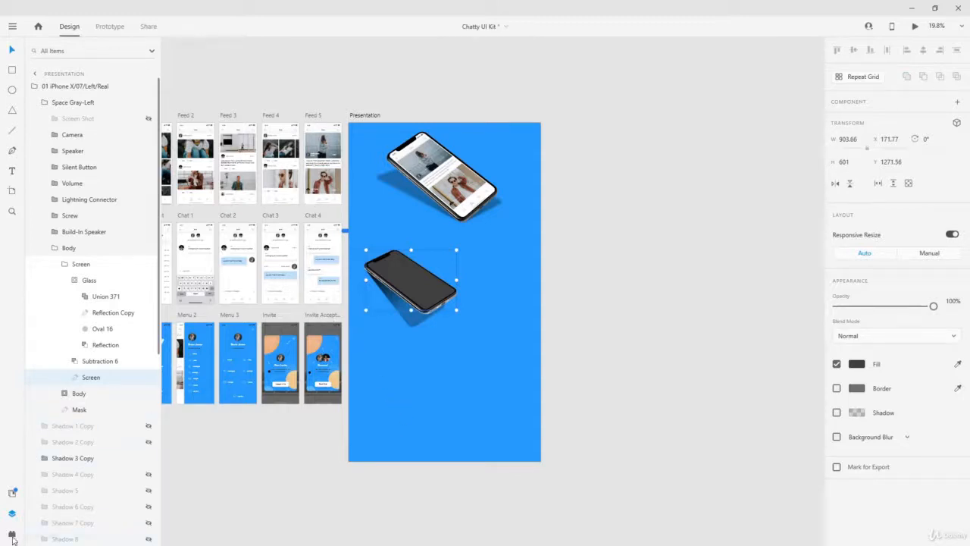
# Apply the Invite Accepted artboard to the second phone's screen with Angle's Apply Mockup, using 3x pixel density, Best quality and Default orientation
pyautogui.click(12, 536)
pyautogui.click(53, 85)
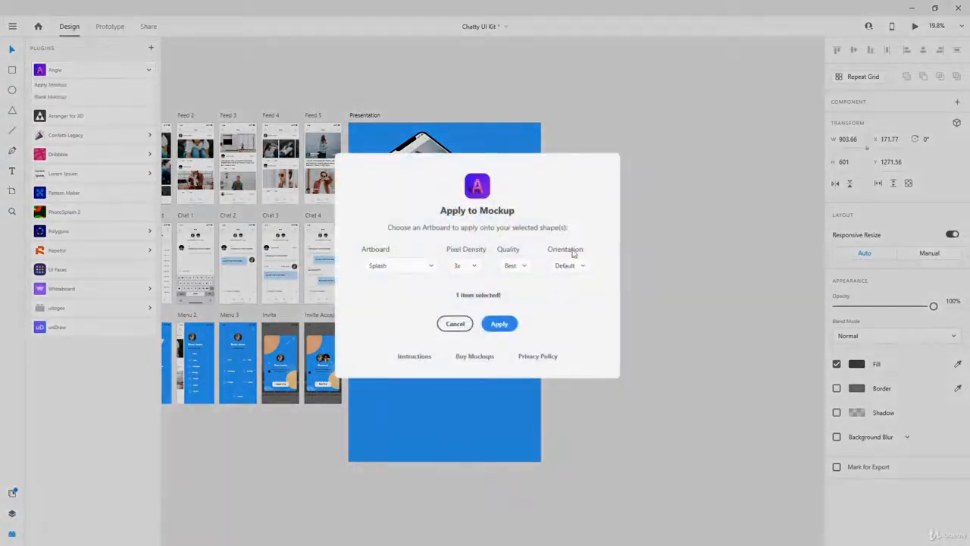
pyautogui.click(413, 268)
pyautogui.scroll(-5, 397, 377)
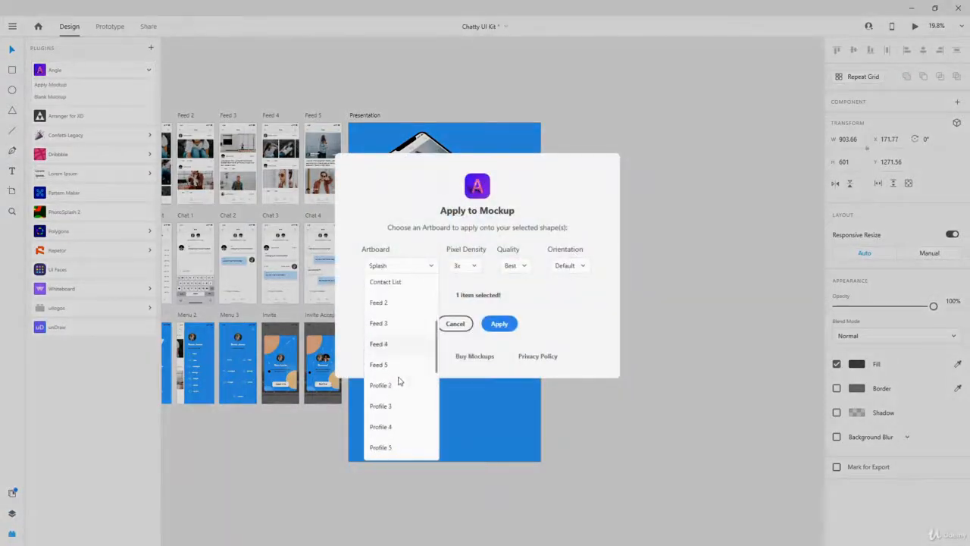
pyautogui.scroll(-5, 398, 384)
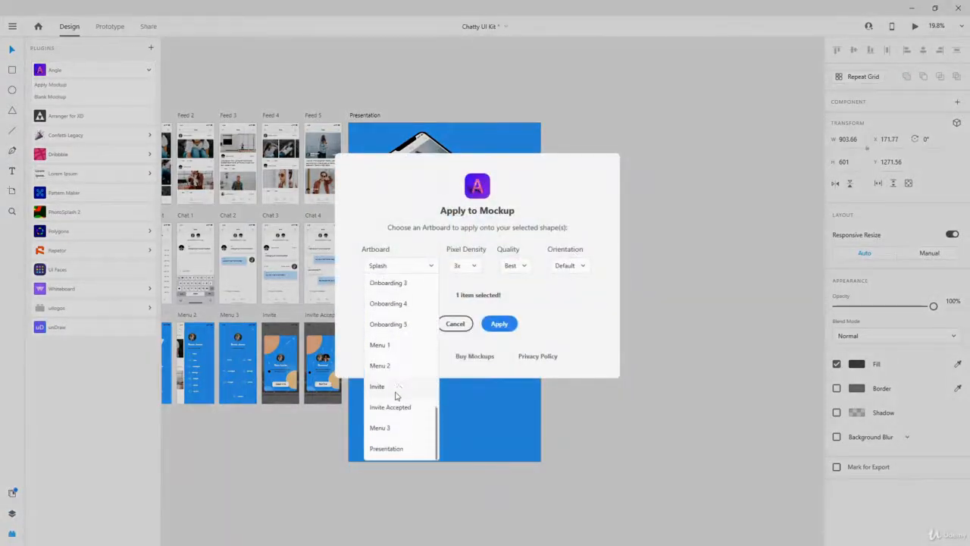
pyautogui.scroll(4, 388, 424)
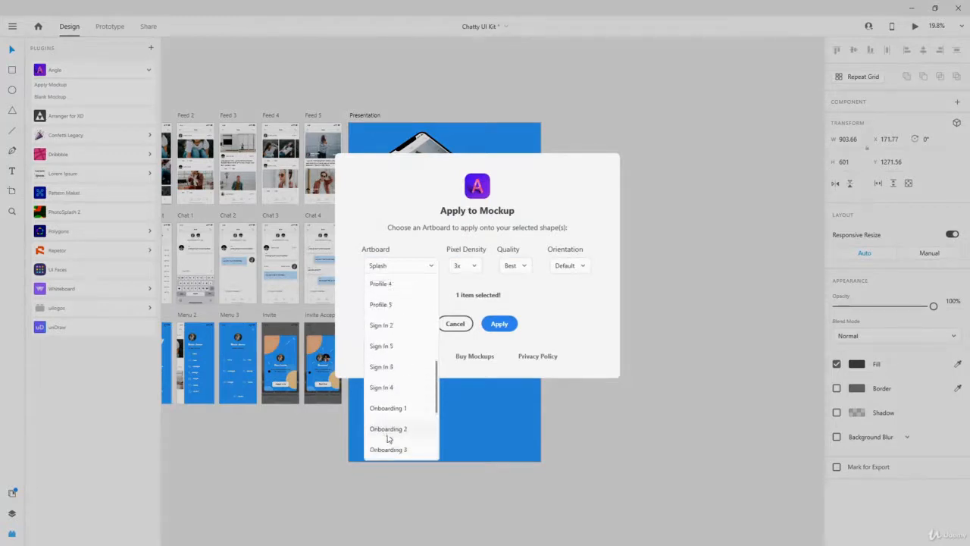
pyautogui.scroll(6, 388, 438)
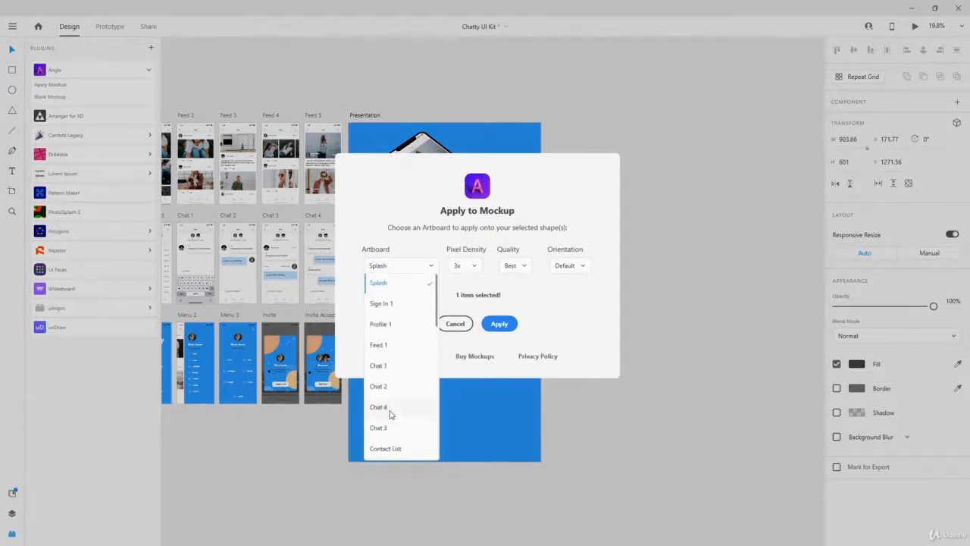
pyautogui.scroll(-5, 391, 414)
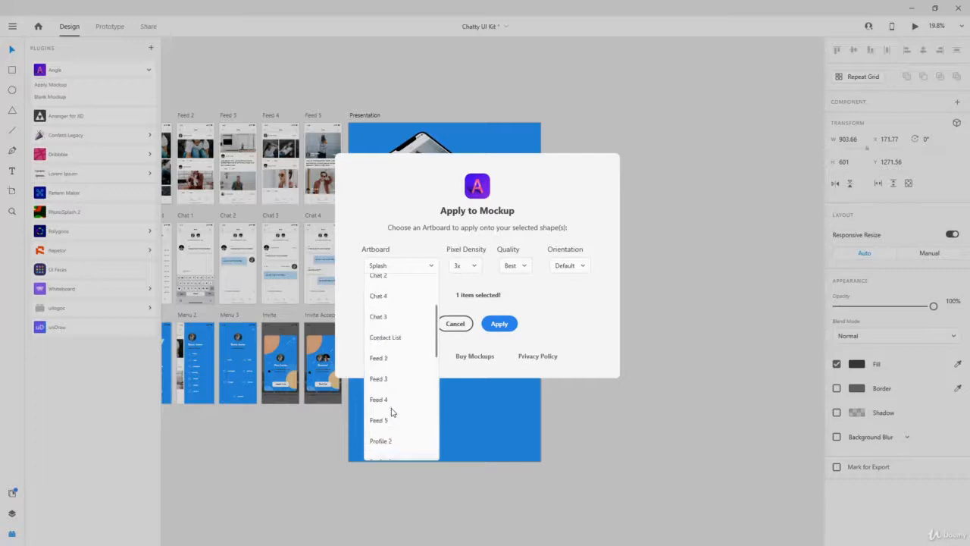
pyautogui.scroll(-5, 391, 413)
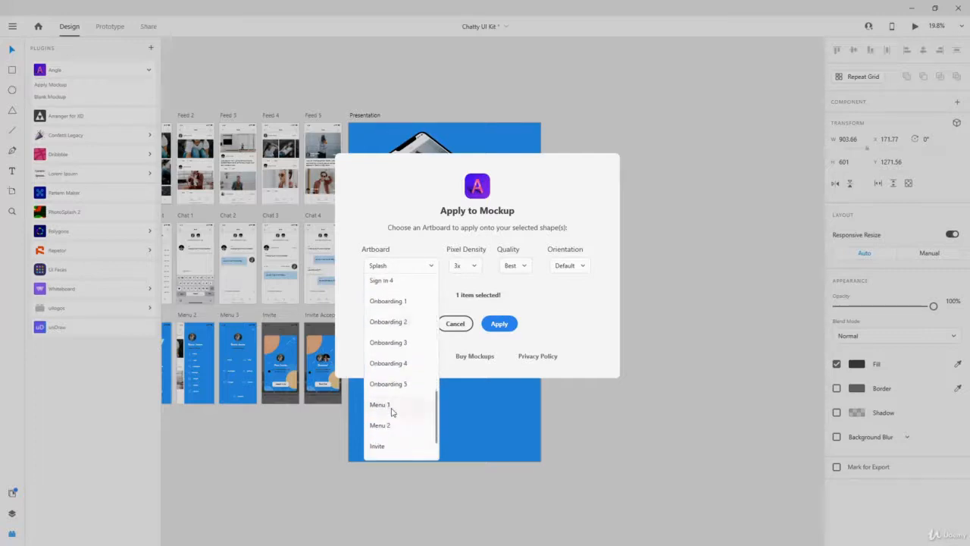
pyautogui.click(391, 409)
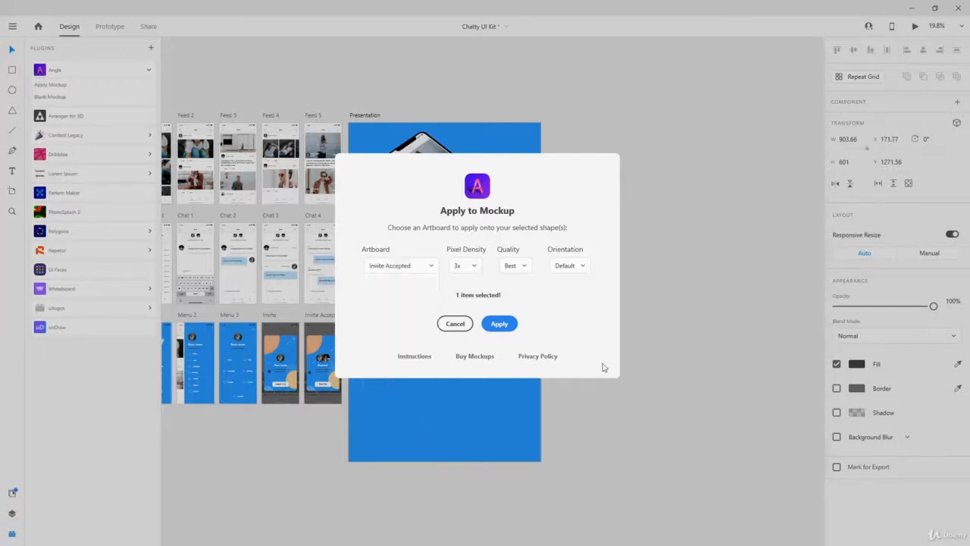
pyautogui.click(500, 323)
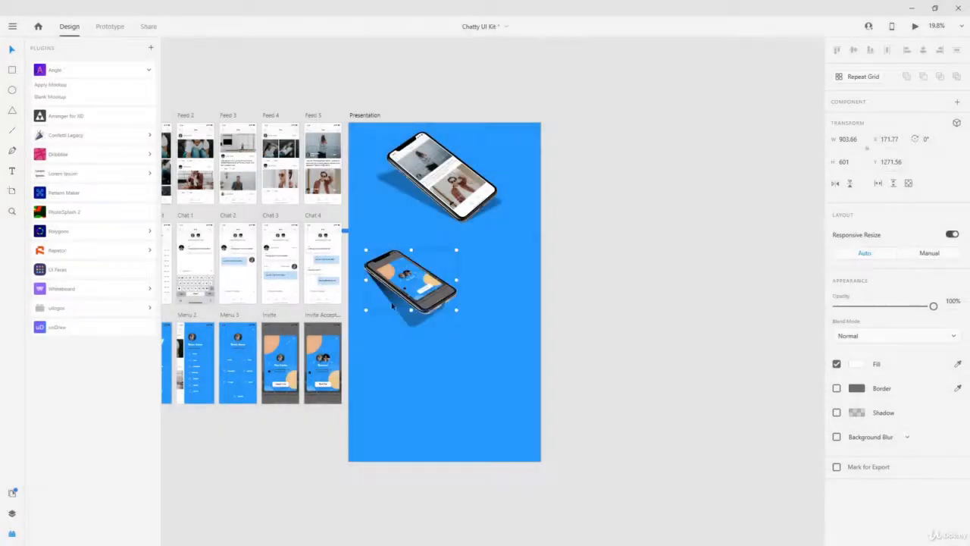
# Move the whole second phone mockup farther down the Presentation artboard, to about X -141 and Y 1658
pyautogui.scroll(5, 334, 260)
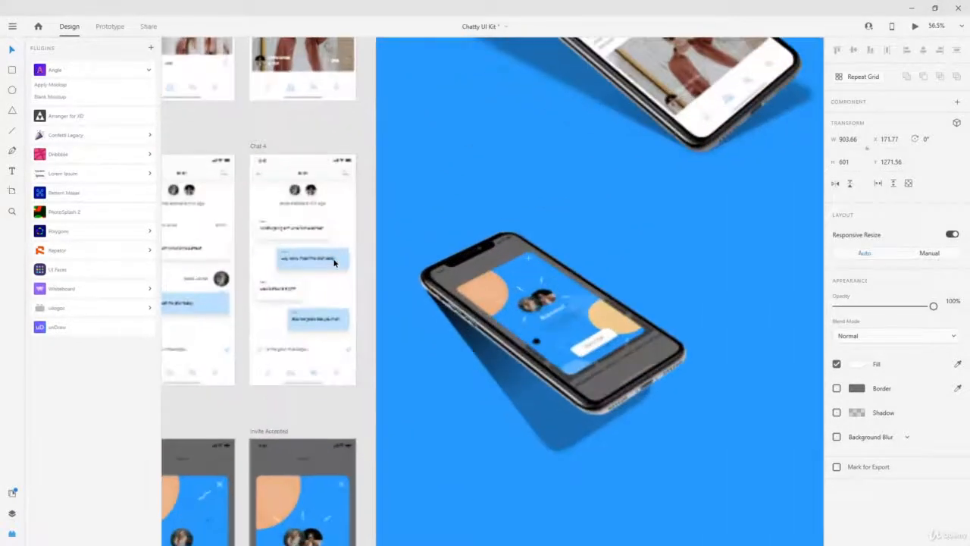
pyautogui.moveTo(579, 319); pyautogui.dragTo(576, 491)
pyautogui.hotkey('ctrl', 'z')
pyautogui.click(482, 204)
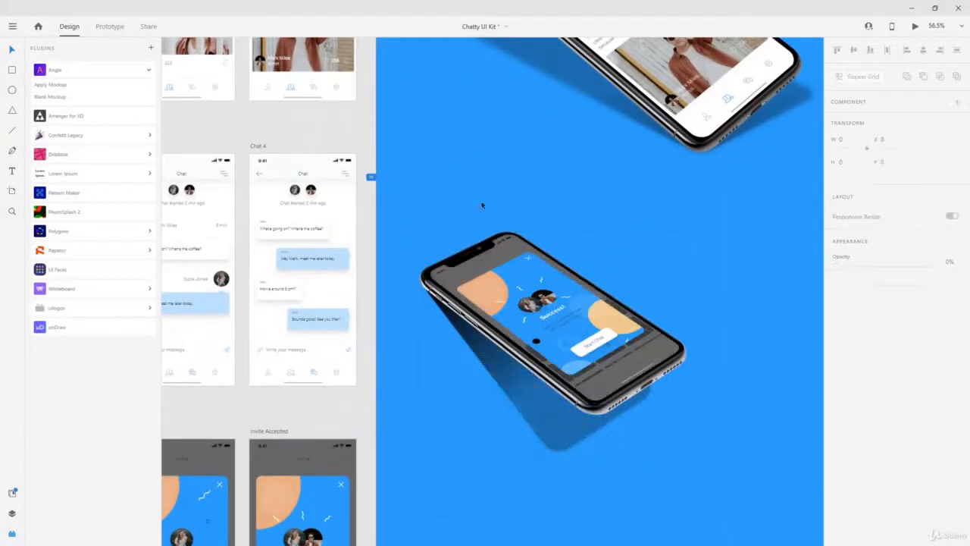
pyautogui.moveTo(500, 288); pyautogui.dragTo(507, 424)
pyautogui.scroll(-4, 496, 340)
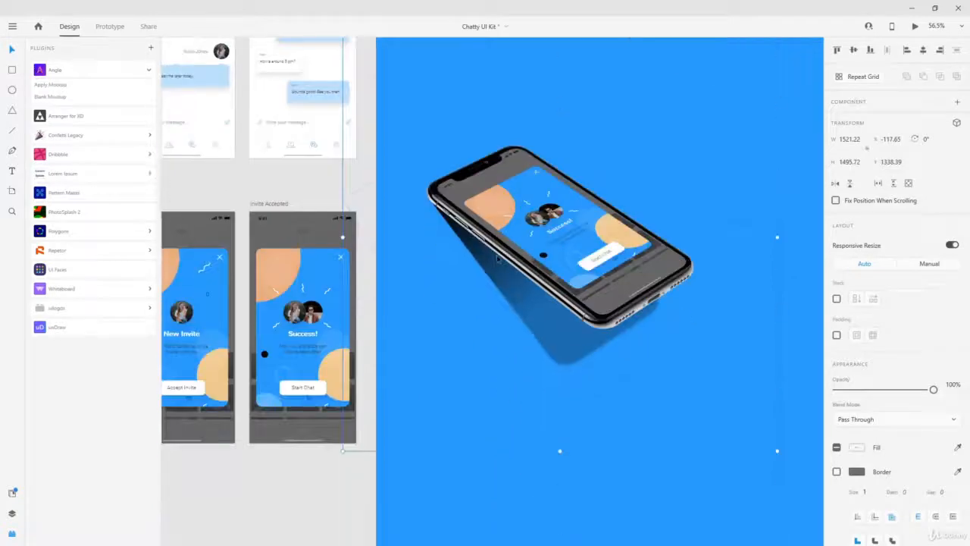
pyautogui.moveTo(557, 122); pyautogui.dragTo(550, 214)
pyautogui.scroll(3, 444, 254)
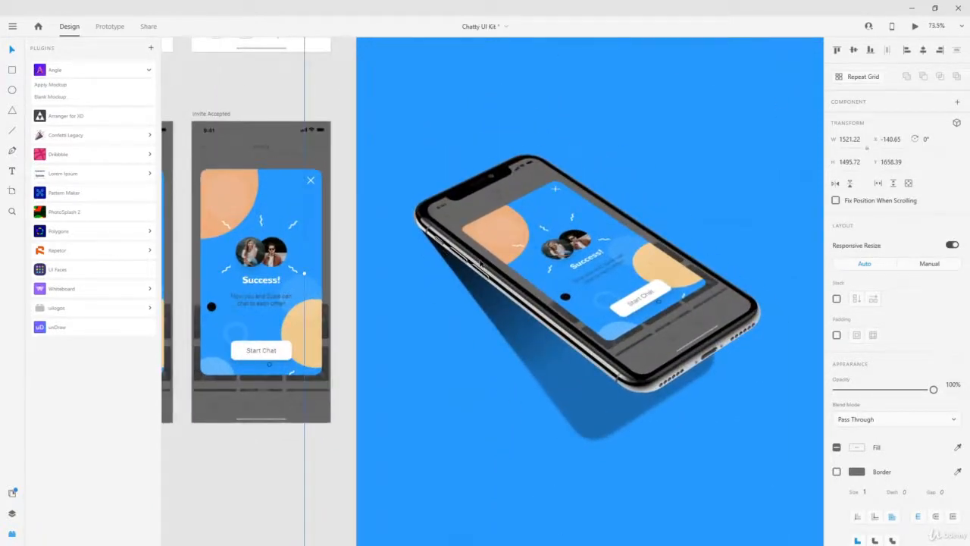
pyautogui.scroll(2, 480, 264)
pyautogui.scroll(2, 504, 231)
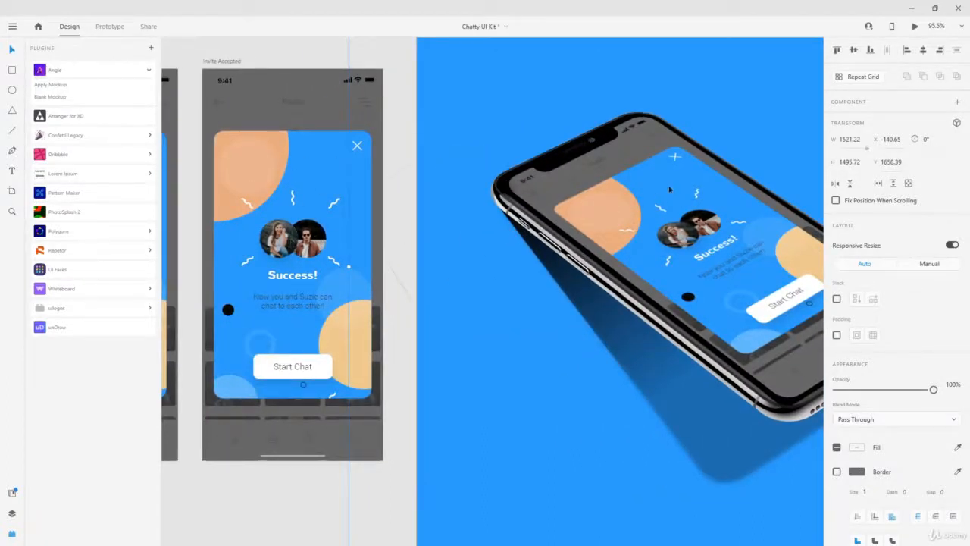
pyautogui.scroll(-10, 609, 207)
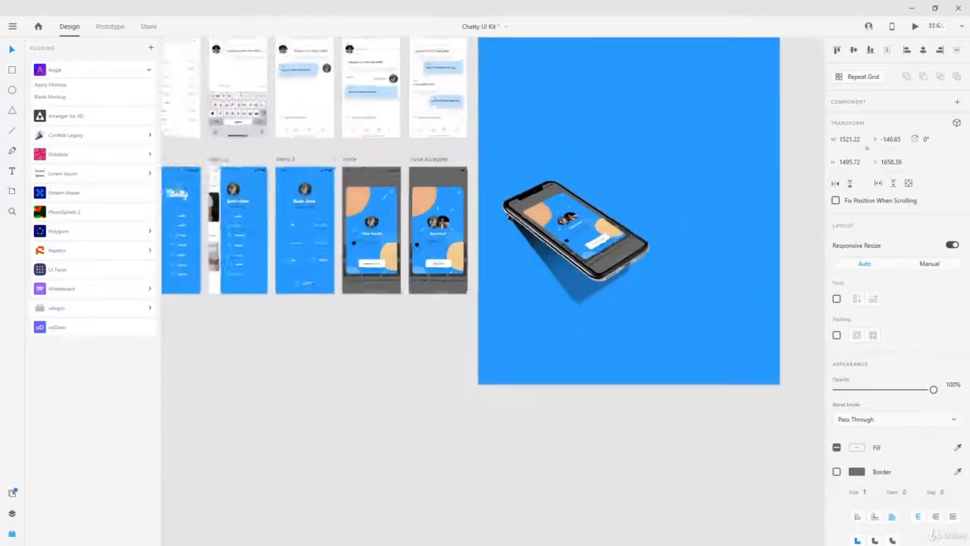
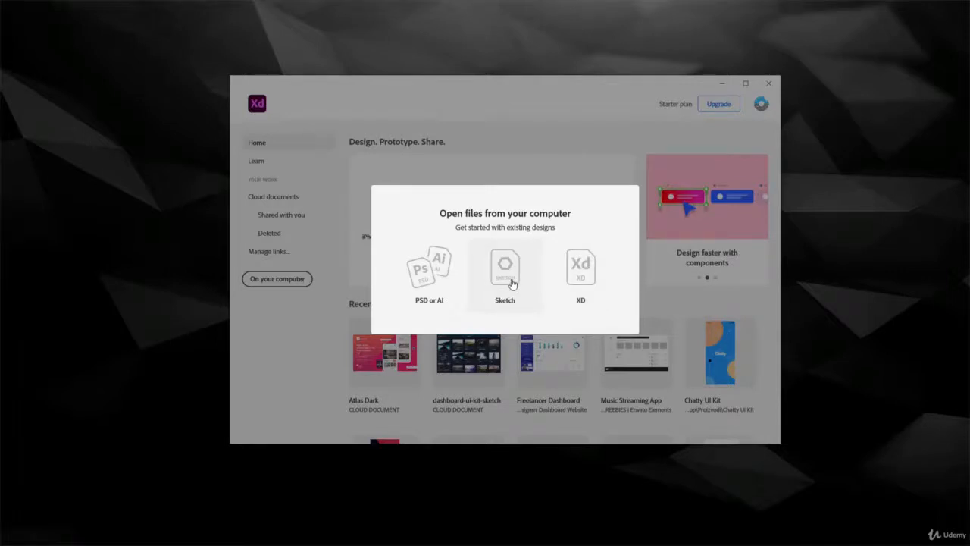
# Open the Atlas Dark Sketch file from the Atlas UI Kit folder on the computer and maximize its window
pyautogui.click(511, 283)
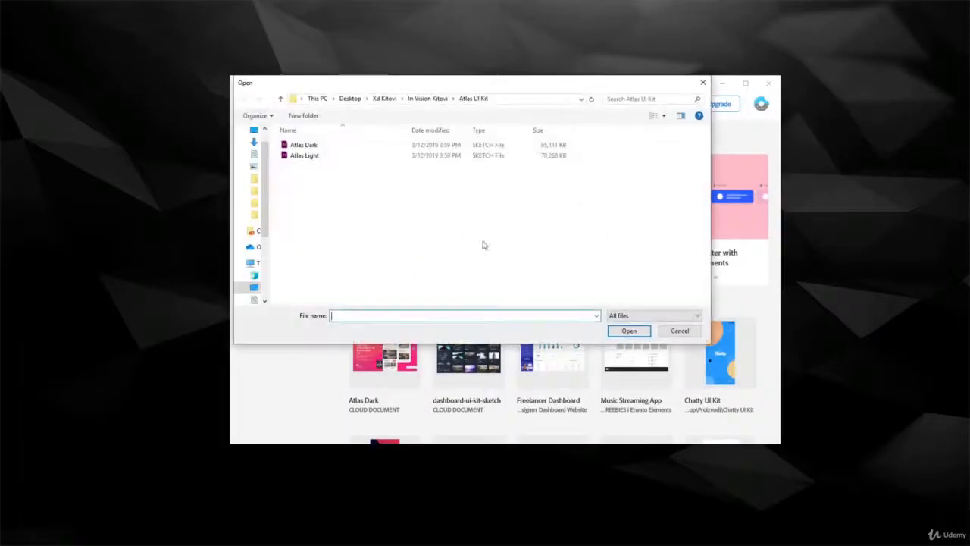
pyautogui.click(327, 147)
pyautogui.click(627, 333)
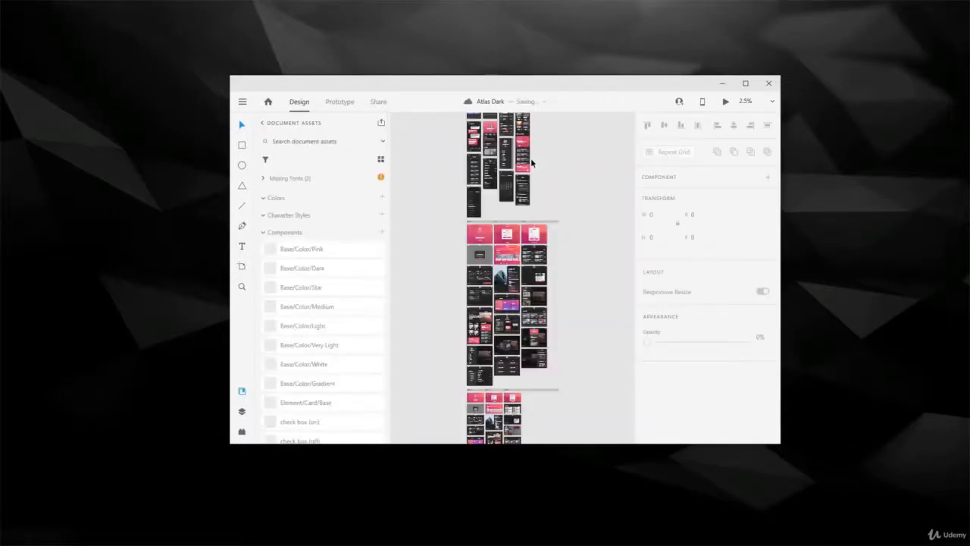
pyautogui.click(746, 84)
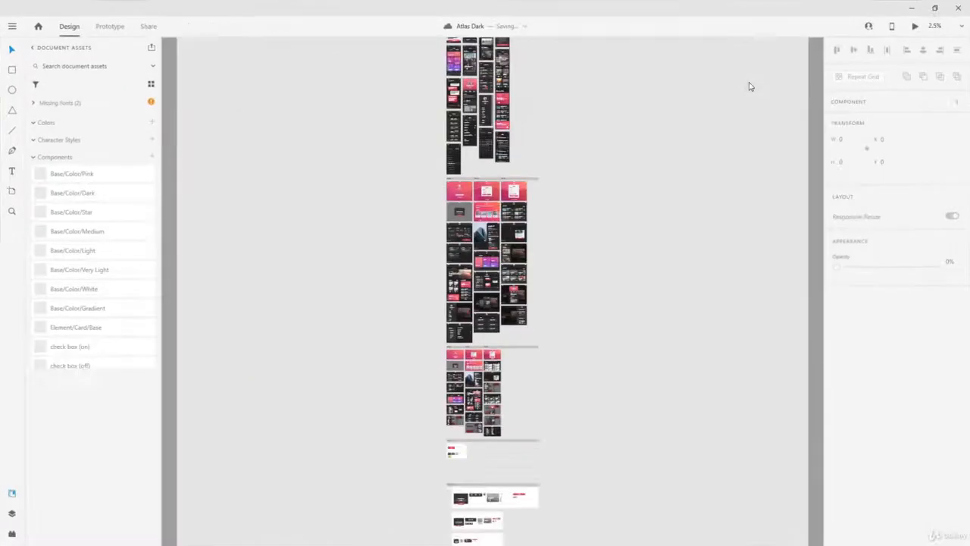
# Review the imported document's assets, expanding the Missing Fonts list and collapsing it again
pyautogui.scroll(3, 612, 145)
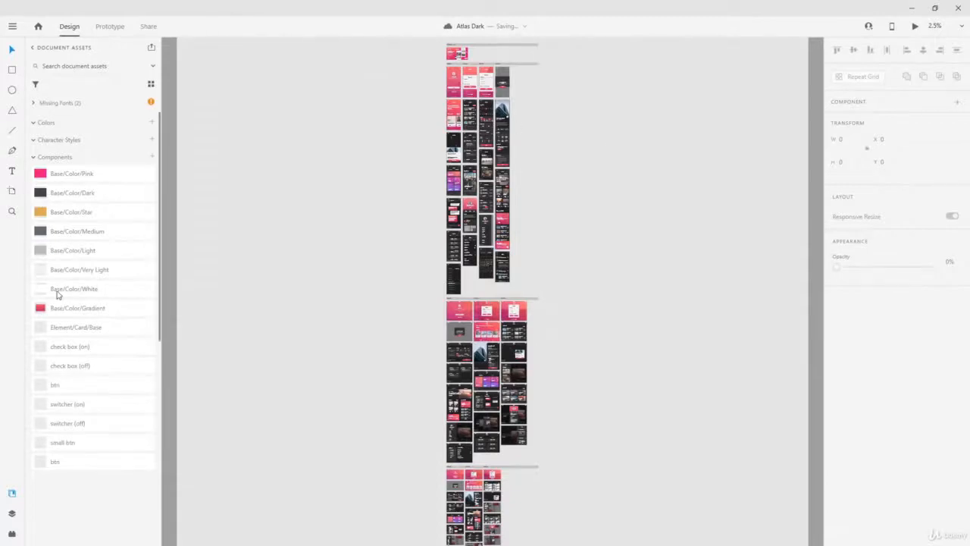
pyautogui.scroll(-10, 89, 356)
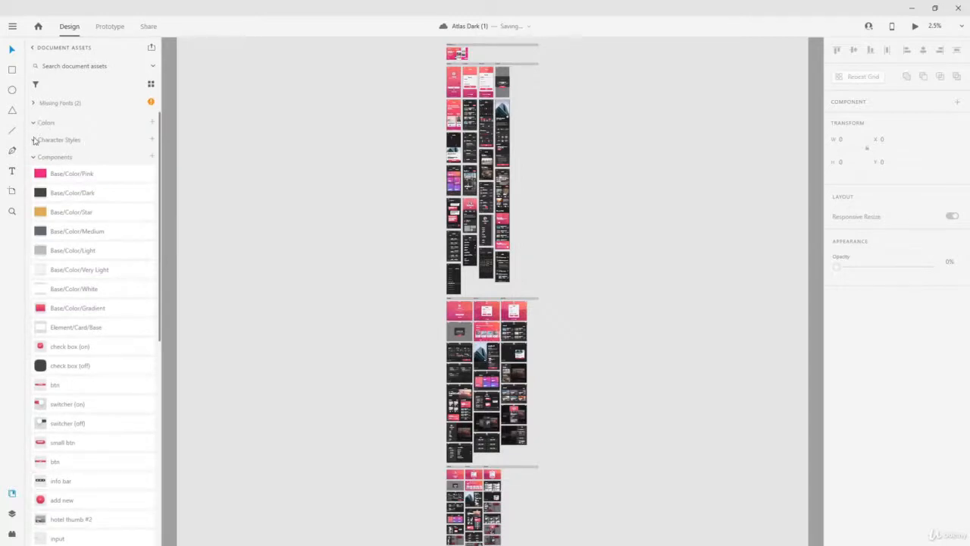
pyautogui.click(33, 103)
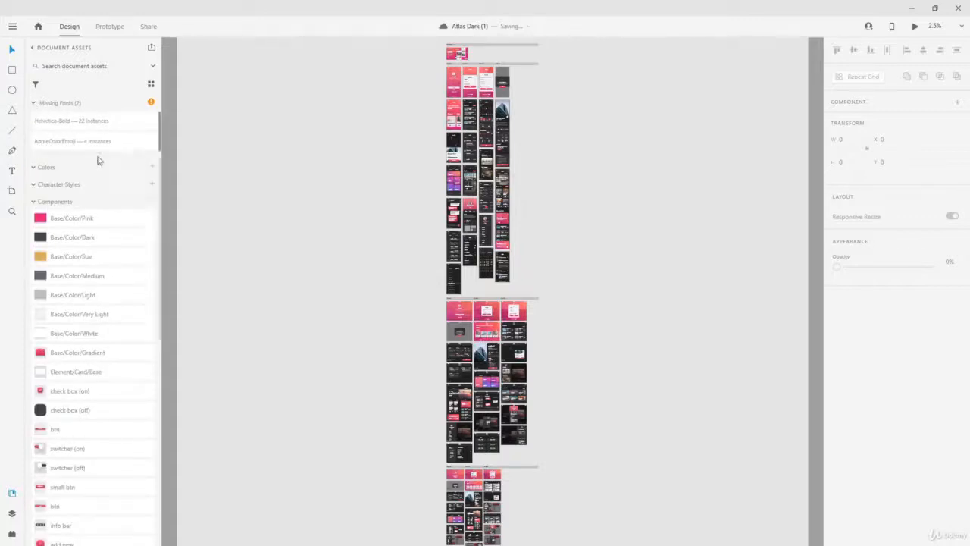
pyautogui.click(34, 104)
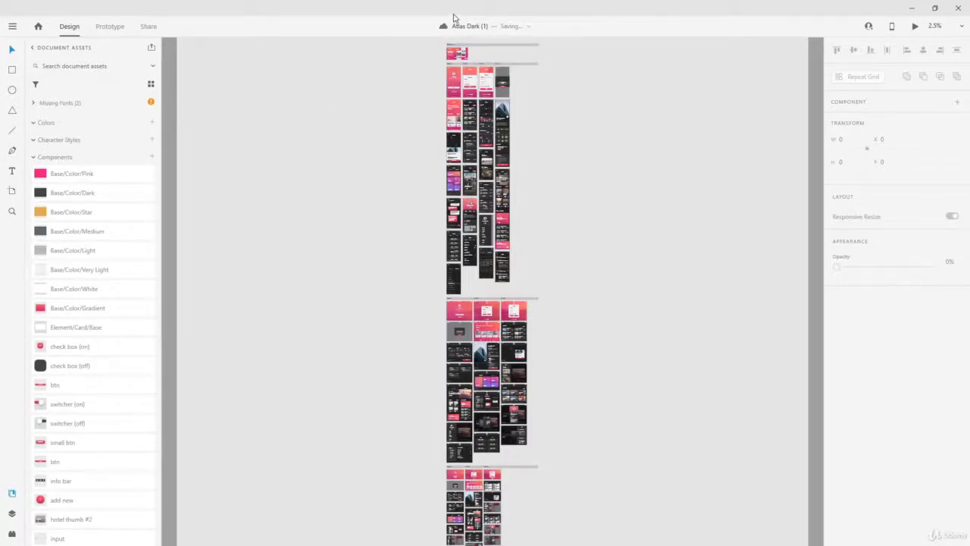
# Examine the imported Atlas Dark artboards from the Welcome Screen through Mobile, Tablet, Web and UI Colors down to Main Components
pyautogui.scroll(2, 474, 43)
pyautogui.scroll(10, 470, 49)
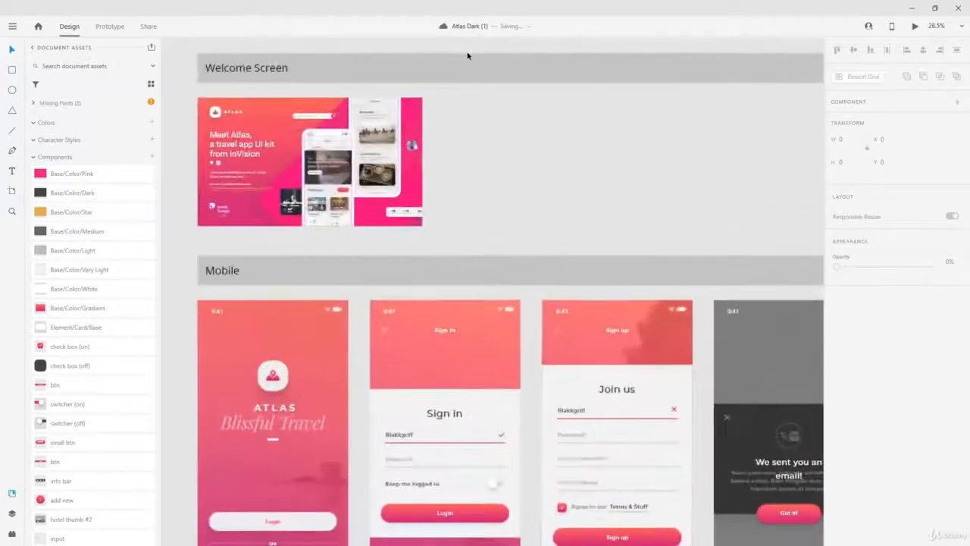
pyautogui.scroll(-4, 218, 135)
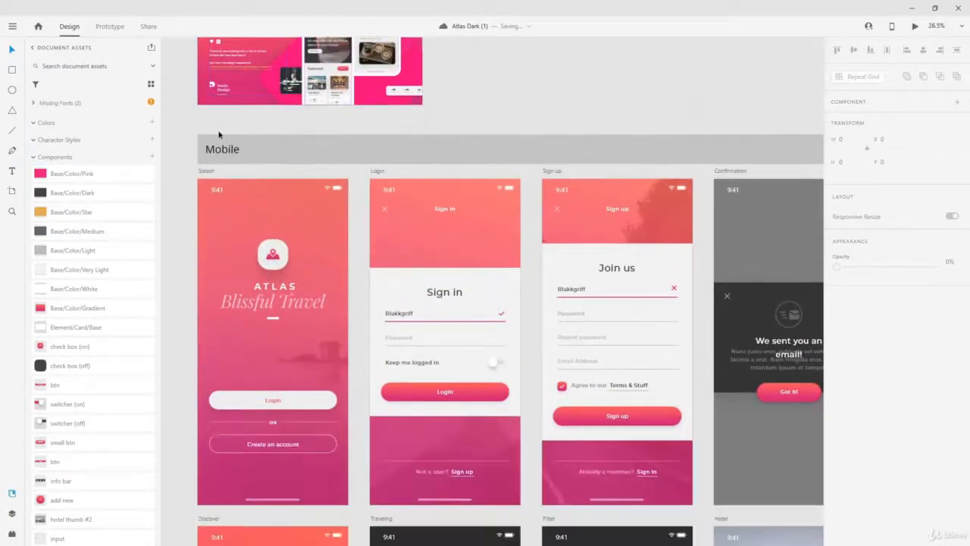
pyautogui.scroll(-12, 218, 139)
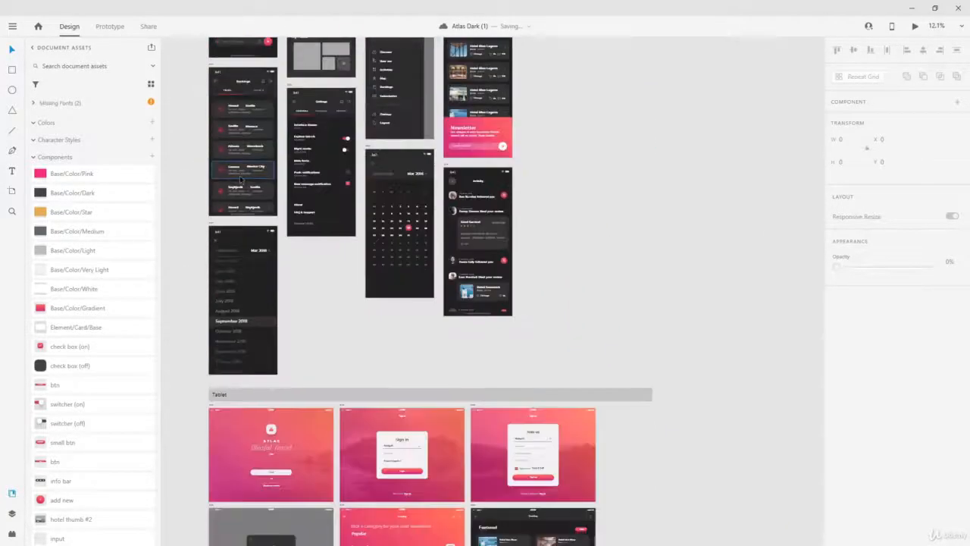
pyautogui.scroll(-15, 241, 179)
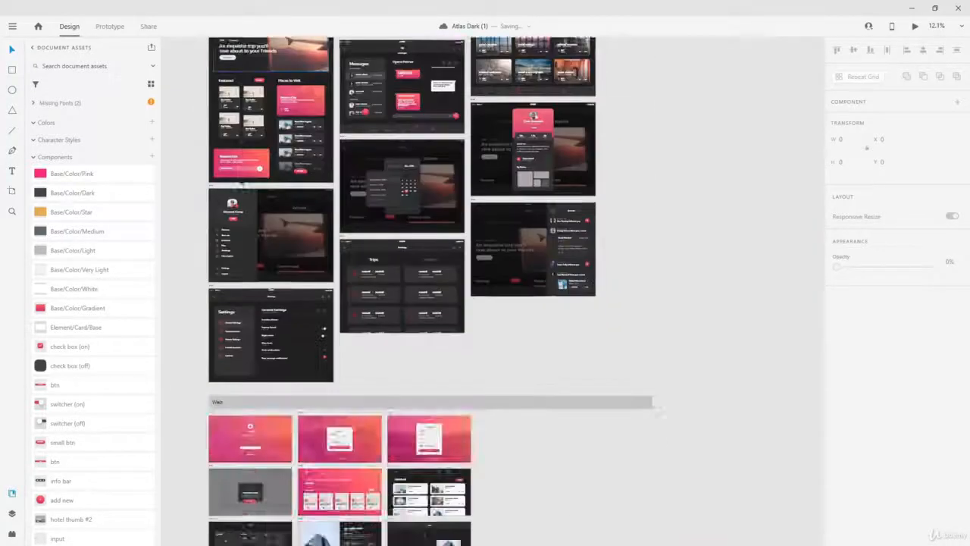
pyautogui.scroll(5, 241, 179)
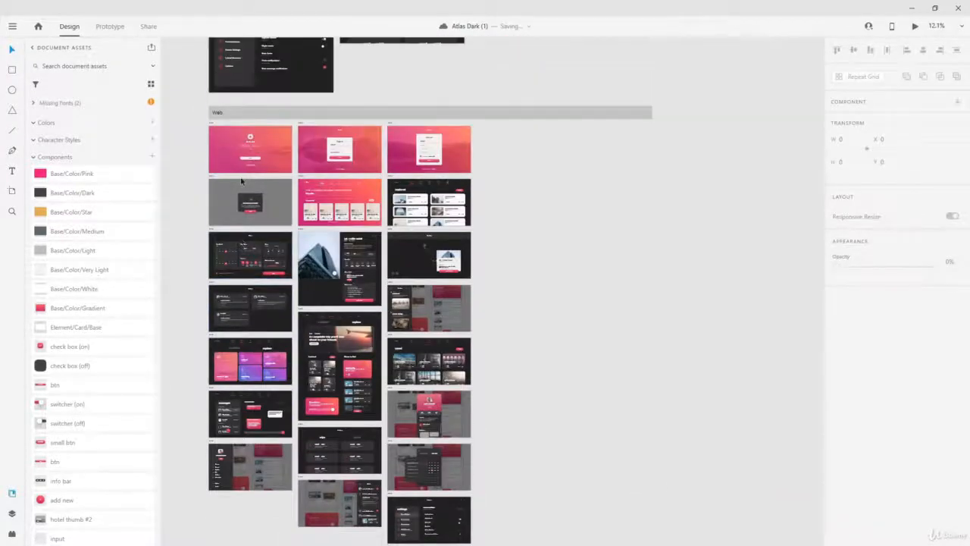
pyautogui.scroll(-10, 241, 181)
pyautogui.scroll(4, 220, 339)
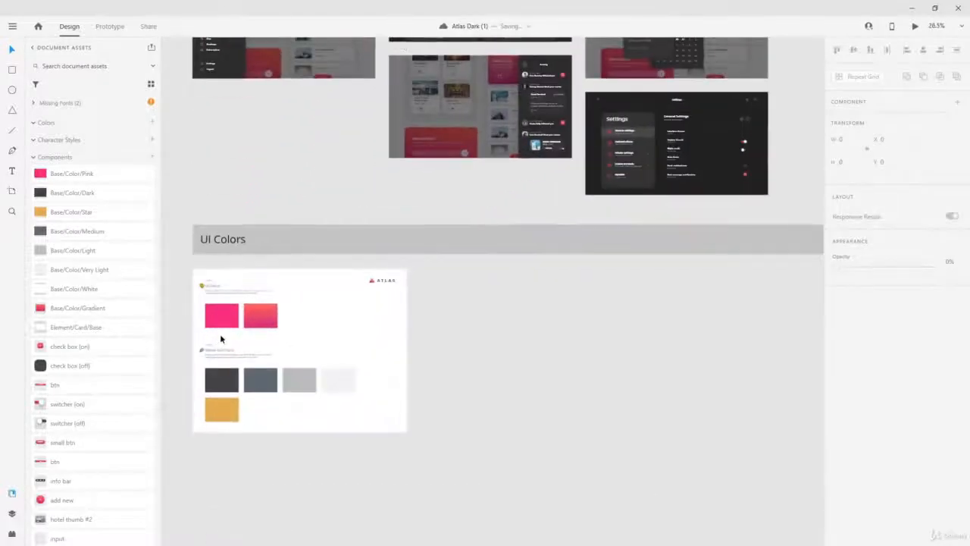
pyautogui.scroll(-2, 221, 339)
pyautogui.scroll(-20, 220, 338)
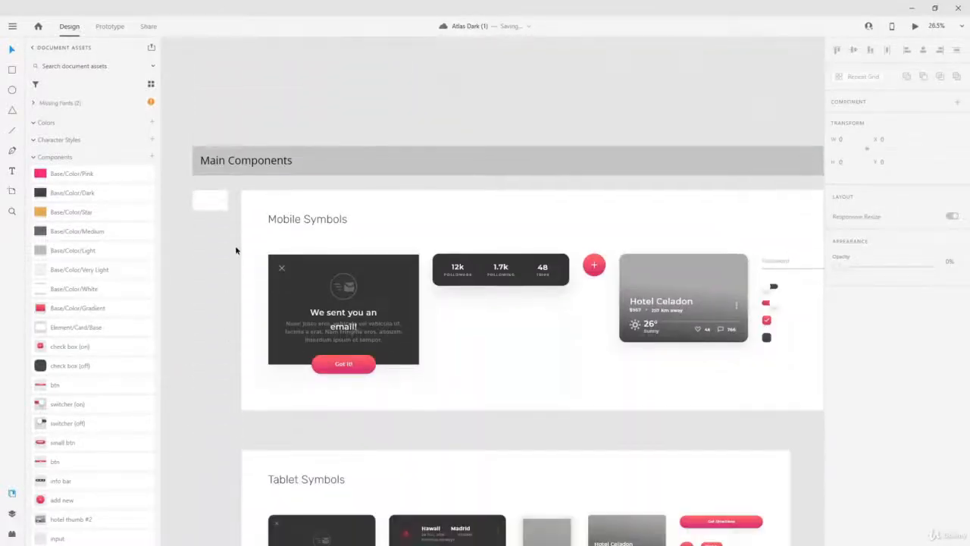
# Select the "We sent you an email!" component under Mobile Symbols and compare it with the Tablet and Web Symbols
pyautogui.scroll(10, 235, 252)
pyautogui.scroll(-6, 235, 252)
pyautogui.scroll(1, 242, 359)
pyautogui.scroll(-1, 242, 359)
pyautogui.scroll(2, 242, 386)
pyautogui.scroll(3, 243, 392)
pyautogui.click(354, 307)
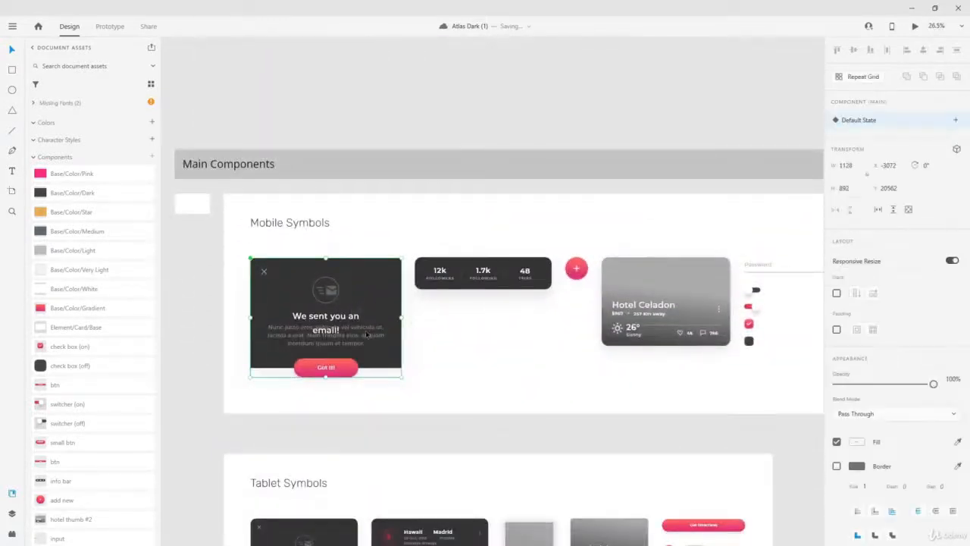
pyautogui.scroll(-2, 454, 334)
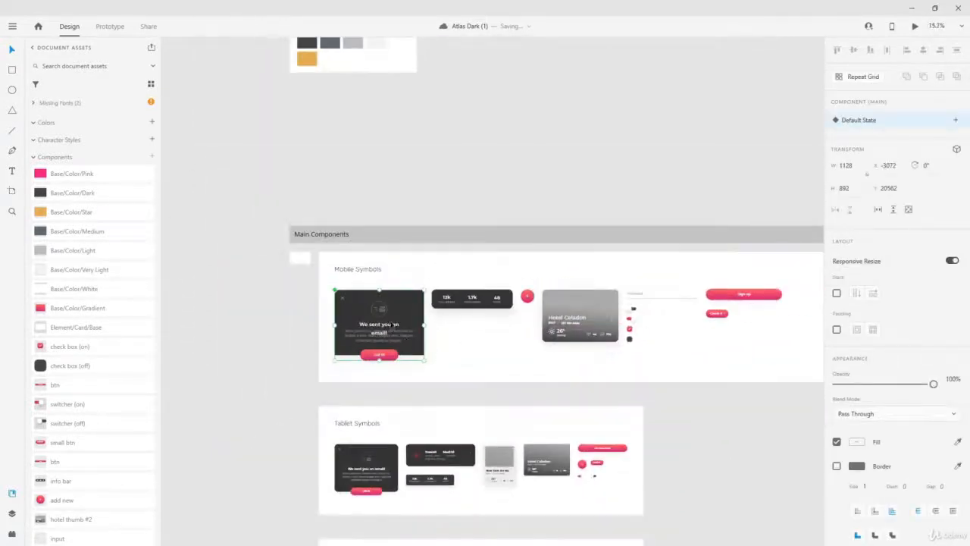
pyautogui.scroll(3, 385, 338)
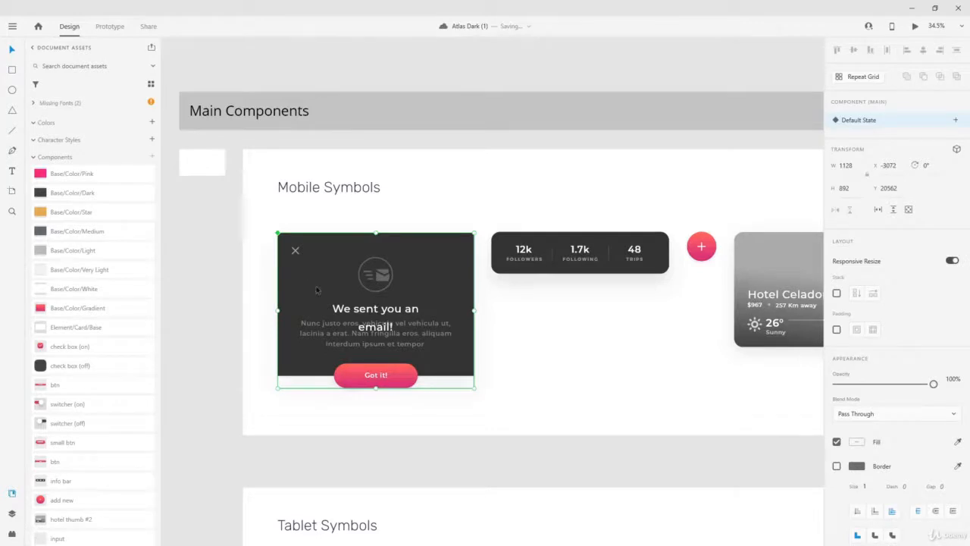
pyautogui.scroll(-2, 318, 292)
pyautogui.scroll(-3, 322, 300)
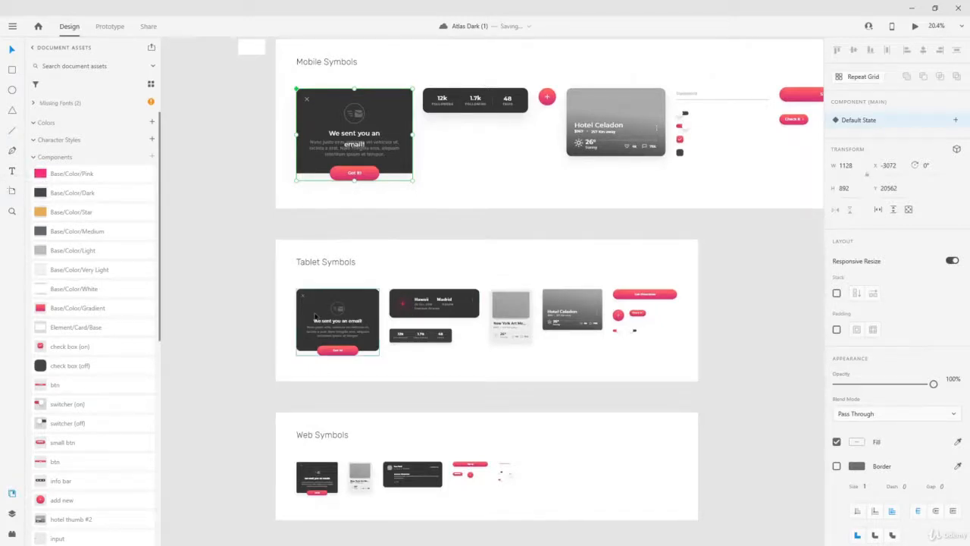
pyautogui.scroll(3, 315, 315)
pyautogui.scroll(3, 314, 316)
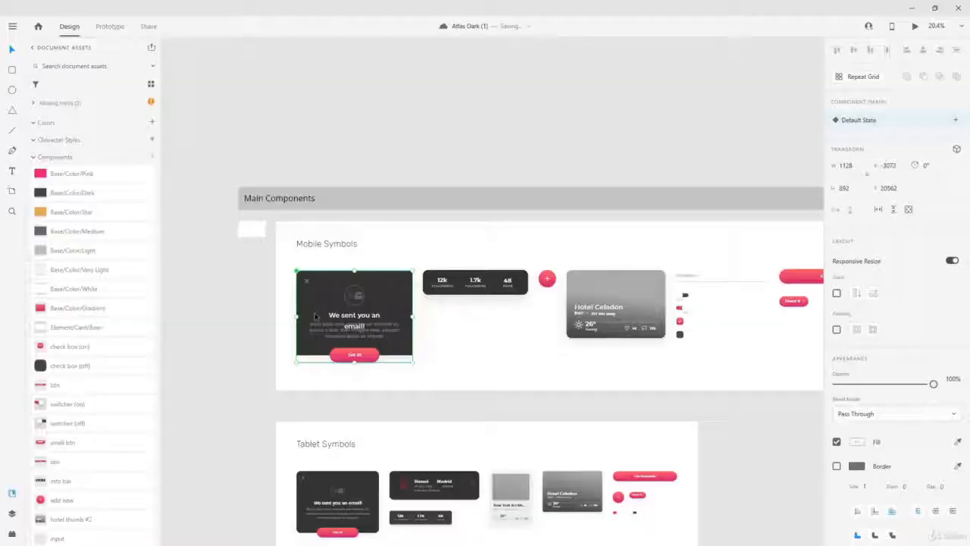
# Expand the mobile form component's layers and change the fill of its close icon to red
pyautogui.scroll(5, 348, 292)
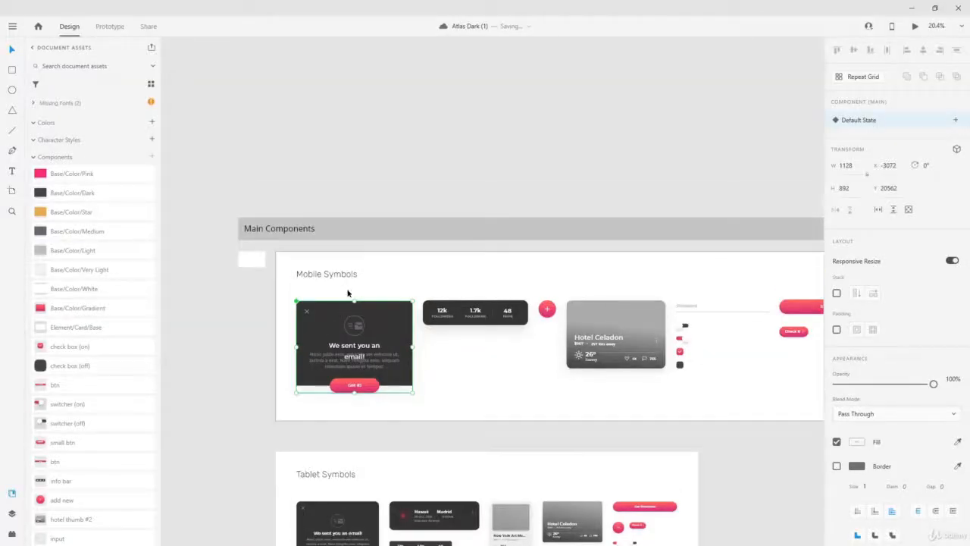
pyautogui.click(12, 513)
pyautogui.click(41, 396)
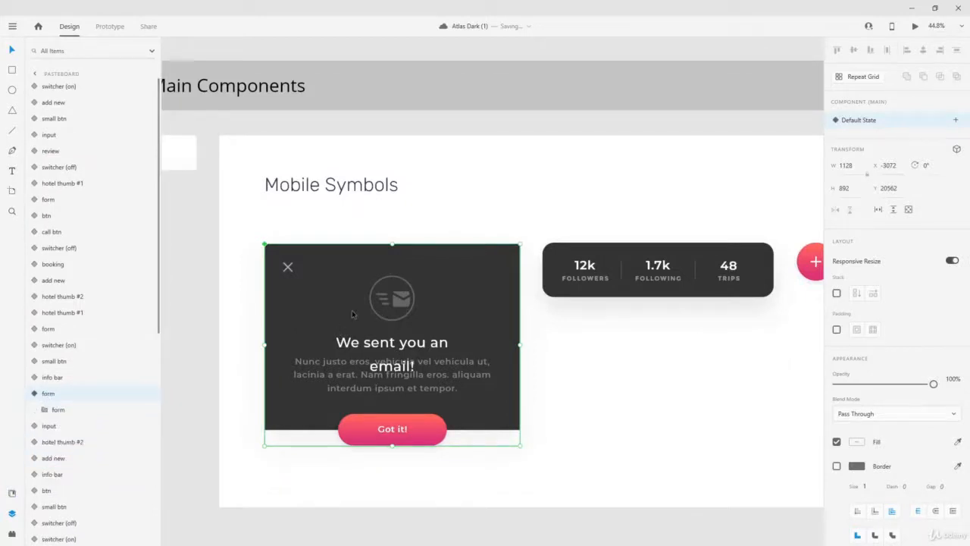
pyautogui.click(44, 410)
pyautogui.click(69, 425)
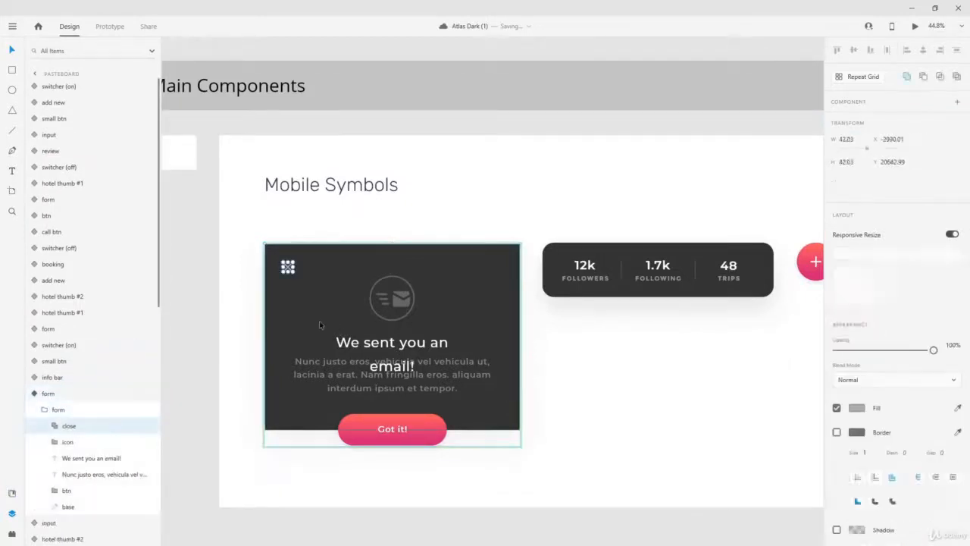
pyautogui.hotkey('ctrl', '3')
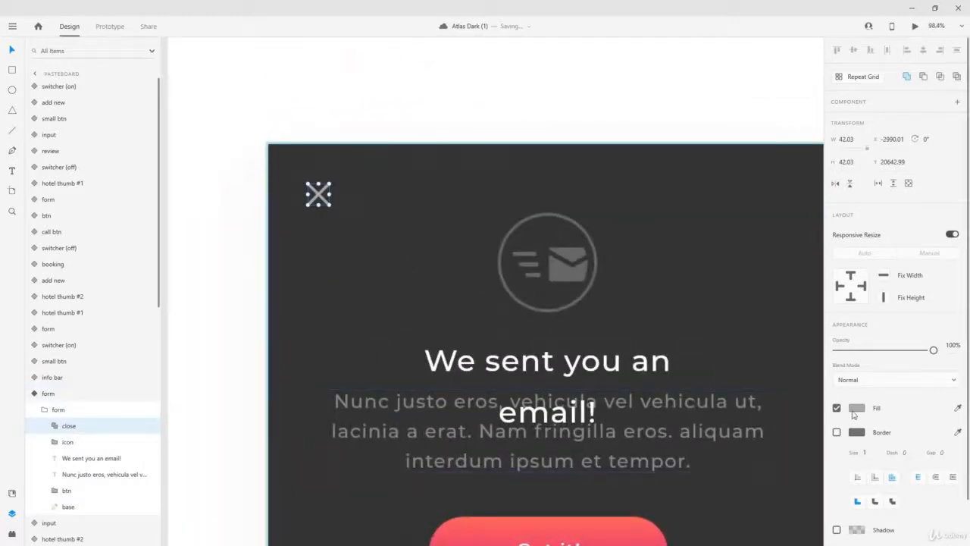
pyautogui.click(855, 409)
pyautogui.moveTo(739, 347); pyautogui.dragTo(783, 351)
# Inspect the icon group's layers and the "We sent you an email!" text layer inside the form component
pyautogui.click(46, 441)
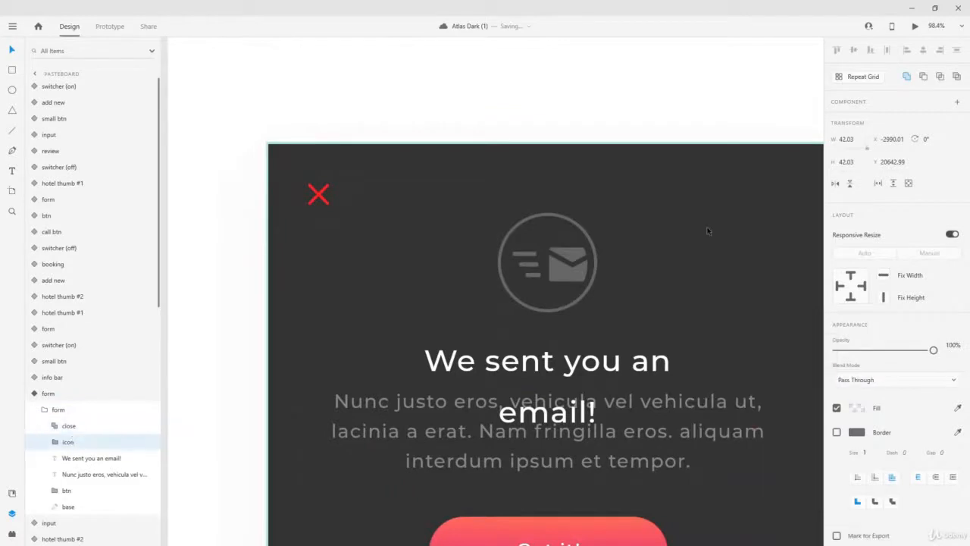
pyautogui.click(54, 442)
pyautogui.click(76, 458)
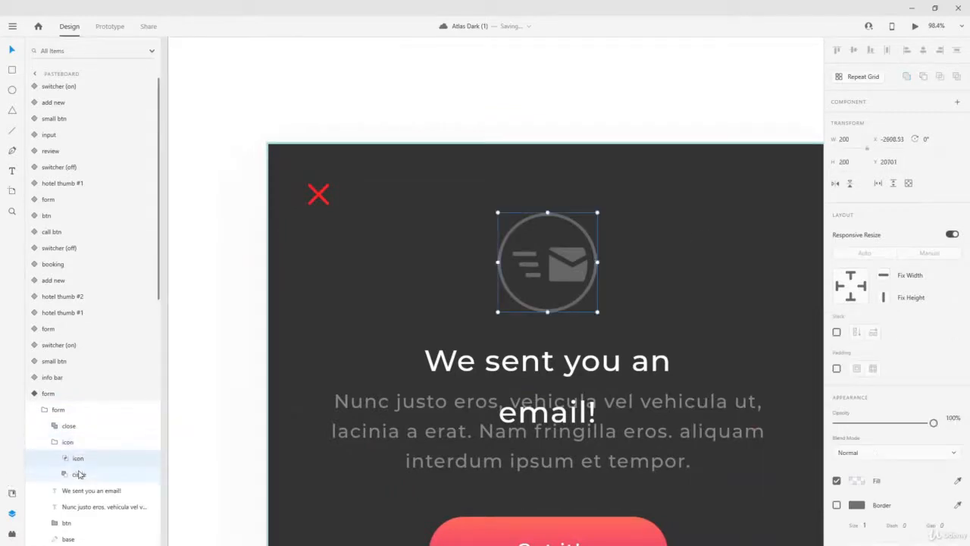
pyautogui.keyDown('shift'); pyautogui.click(80, 473); pyautogui.keyUp('shift')
pyautogui.click(55, 443)
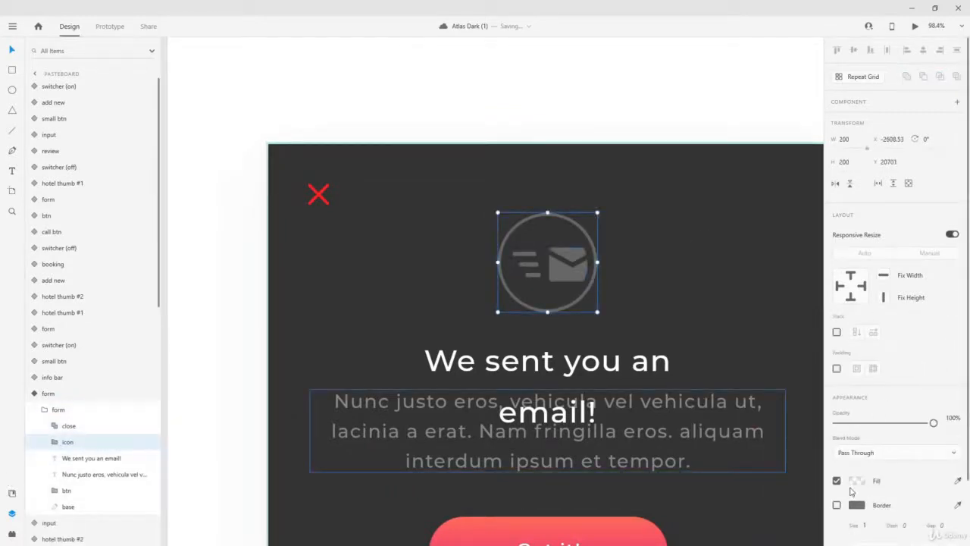
pyautogui.click(85, 457)
# Stretch the form component's base and btn layers downward together to a combined height of about 1051
pyautogui.scroll(-3, 507, 350)
pyautogui.scroll(-1, 507, 350)
pyautogui.scroll(-2, 509, 351)
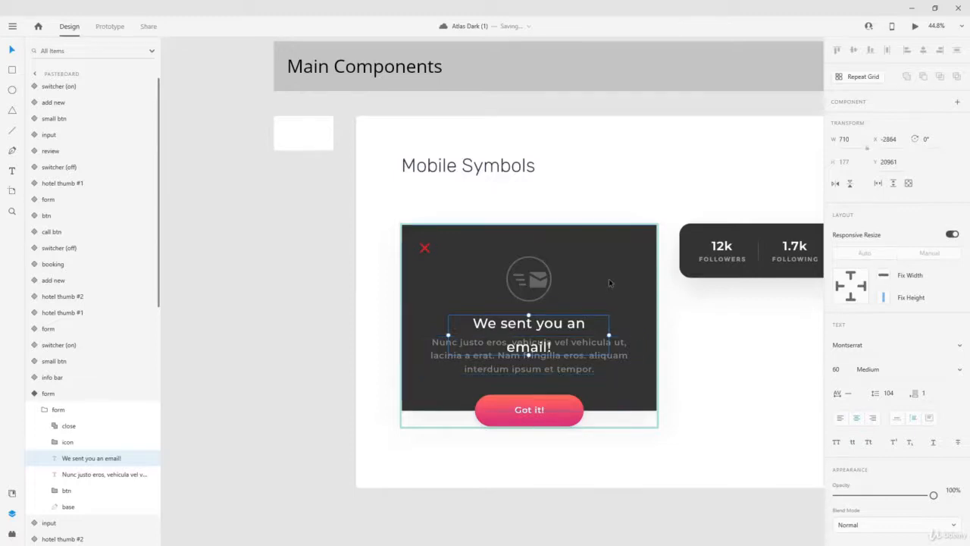
pyautogui.click(68, 508)
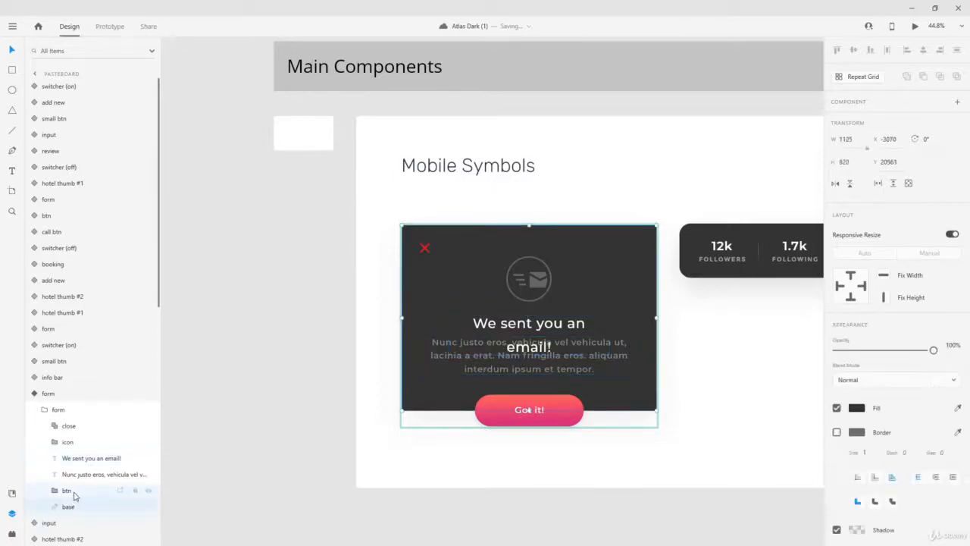
pyautogui.keyDown('shift'); pyautogui.click(74, 492); pyautogui.keyUp('shift')
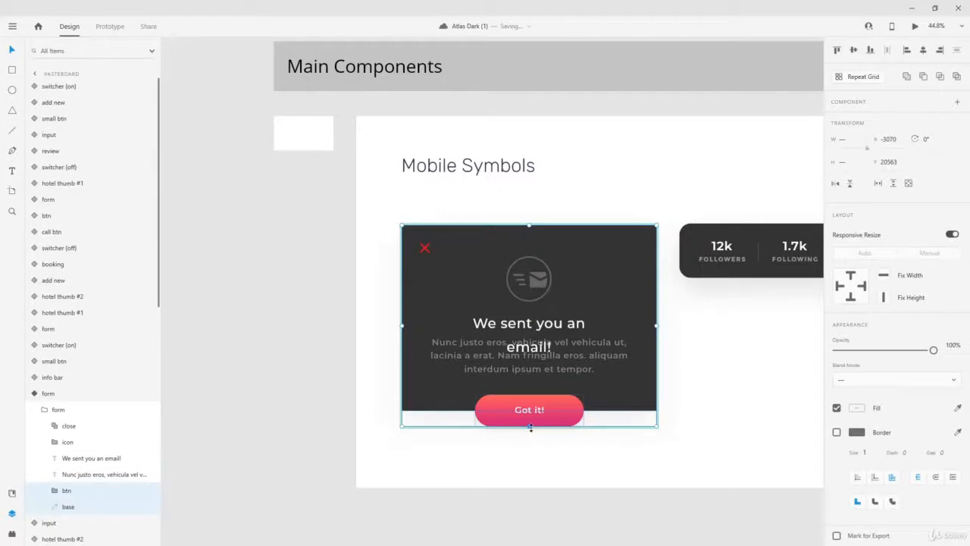
pyautogui.moveTo(530, 428); pyautogui.dragTo(530, 462)
# Move the "Nunc justo eros" paragraph down clear of the "We sent you an email!" heading and collapse the form layers
pyautogui.click(576, 364)
pyautogui.moveTo(576, 363); pyautogui.dragTo(574, 389)
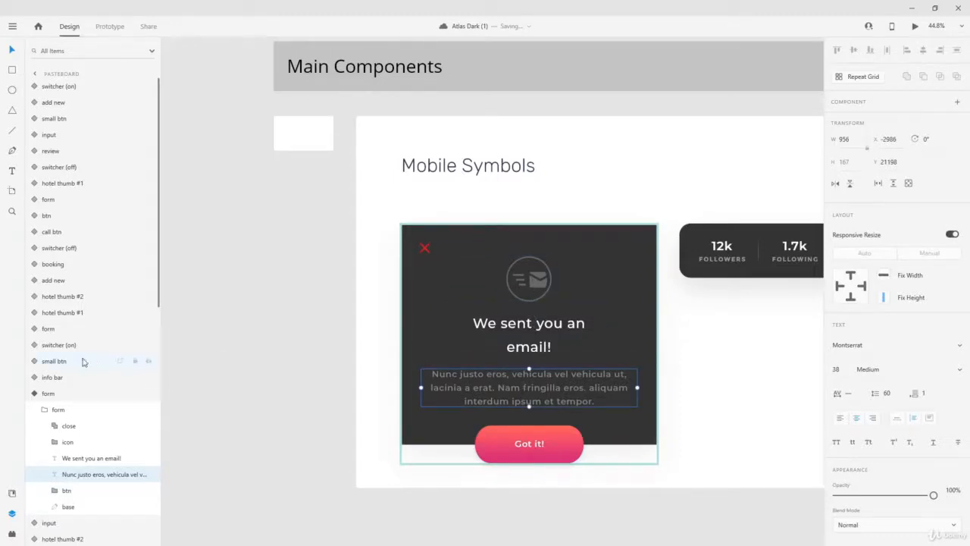
pyautogui.click(44, 411)
pyautogui.click(34, 393)
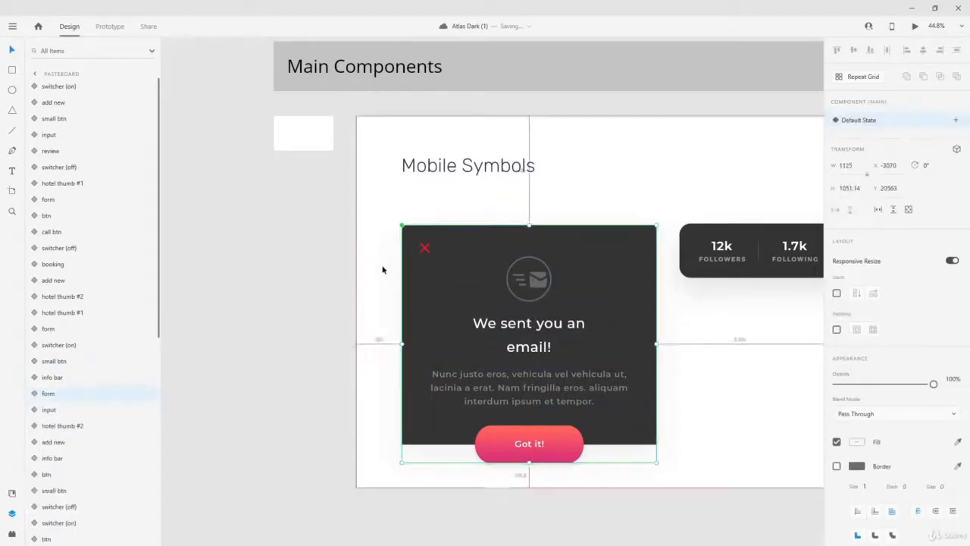
pyautogui.scroll(-3, 382, 267)
pyautogui.scroll(-2, 393, 309)
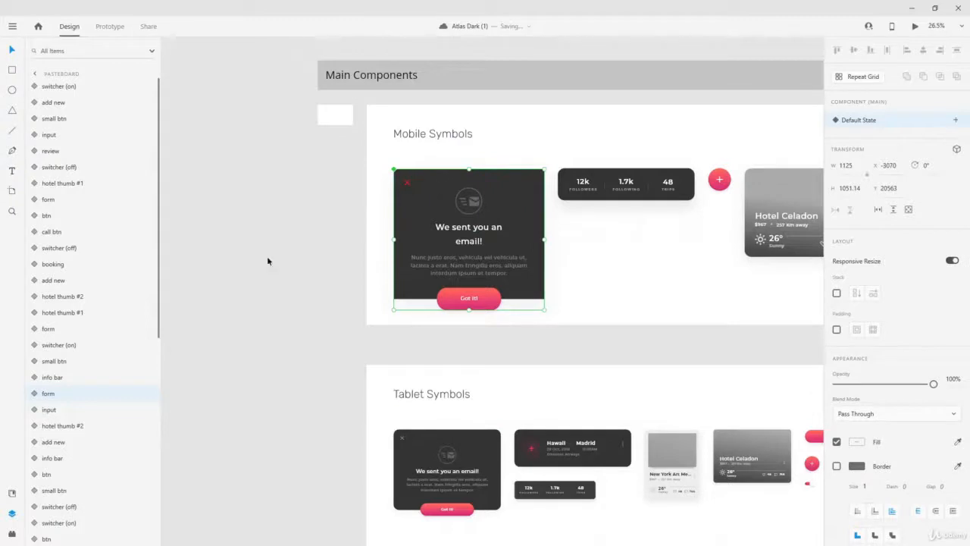
# Show the document assets as a thumbnail grid and search them for "form"
pyautogui.click(11, 493)
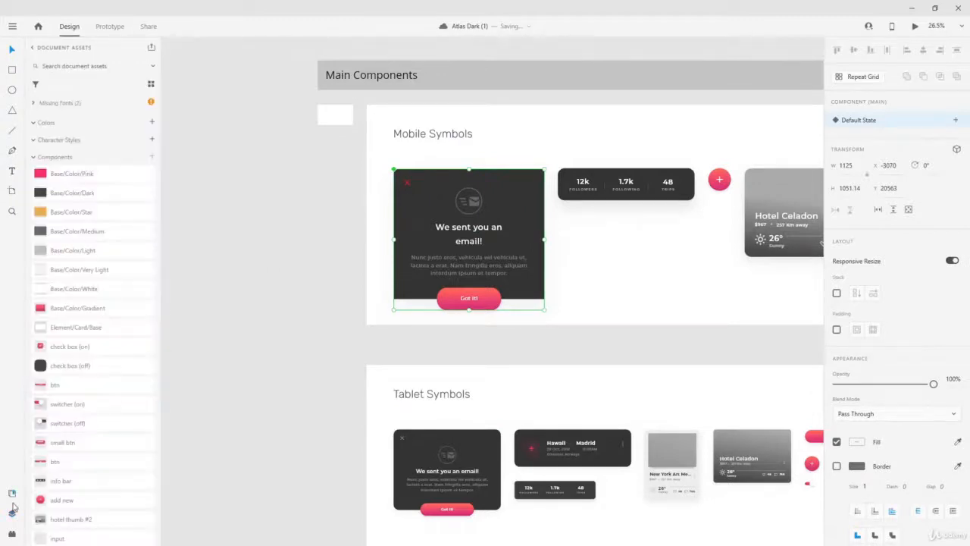
pyautogui.click(152, 86)
pyautogui.click(78, 67)
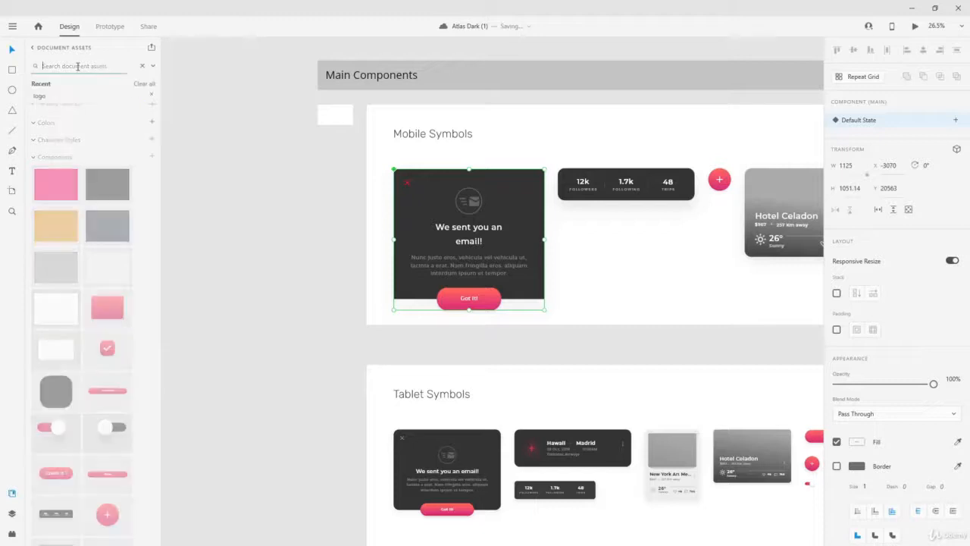
pyautogui.write('form')
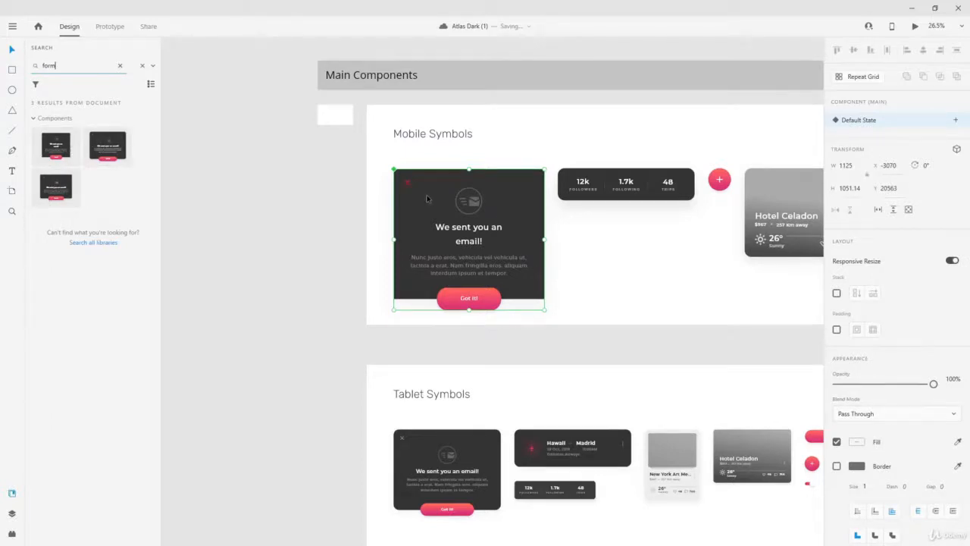
pyautogui.scroll(-2, 356, 176)
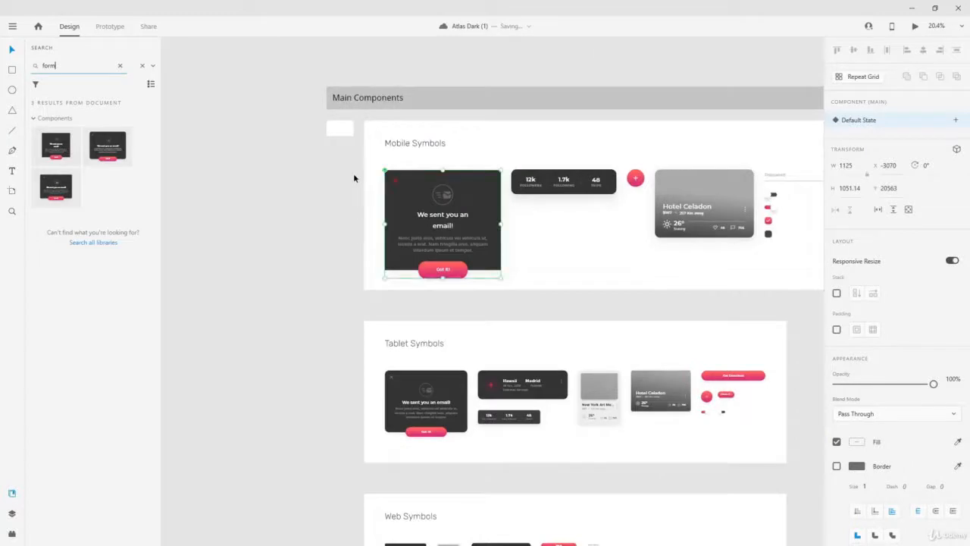
# Add "mobile" to the layer name of the selected form component
pyautogui.click(12, 513)
pyautogui.doubleClick(53, 394)
pyautogui.click(54, 393)
pyautogui.write('mobile')
pyautogui.press('Return')
# Search the document assets for the renamed component with "form_mobi", clear the search and deselect the component
pyautogui.click(11, 493)
pyautogui.click(77, 63)
pyautogui.press('BackSpace')
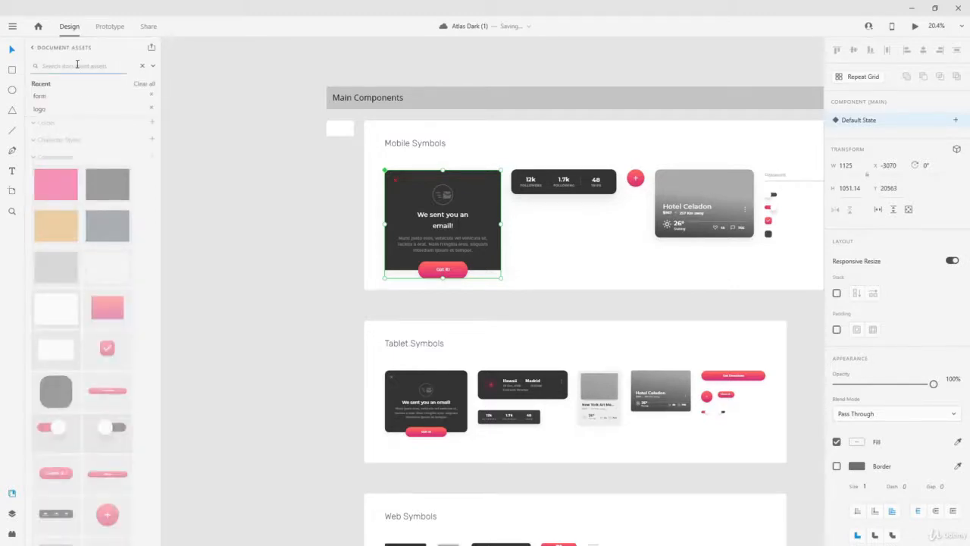
pyautogui.write('form mo')
pyautogui.press('BackSpace')
pyautogui.press('BackSpace')
pyautogui.press('BackSpace')
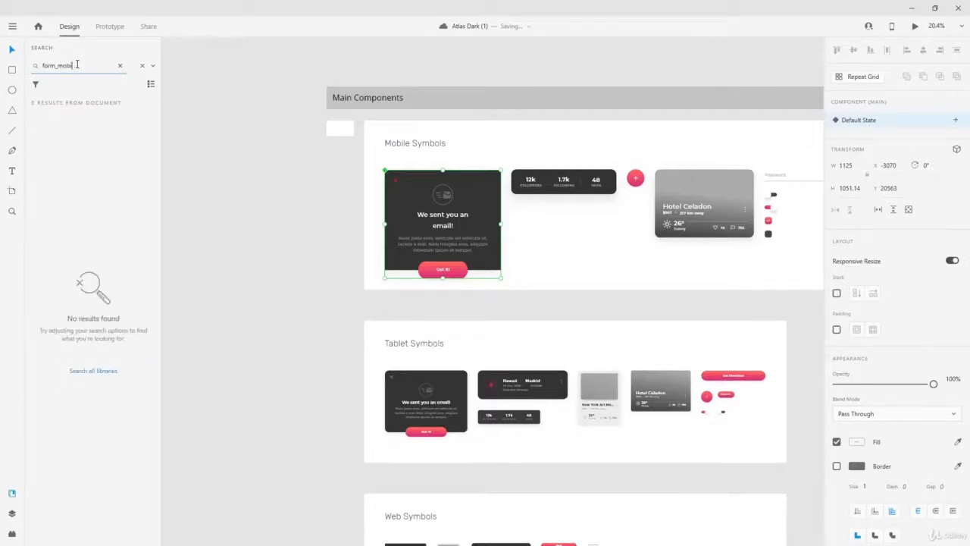
pyautogui.hotkey('ctrl', 'a')
pyautogui.press('BackSpace')
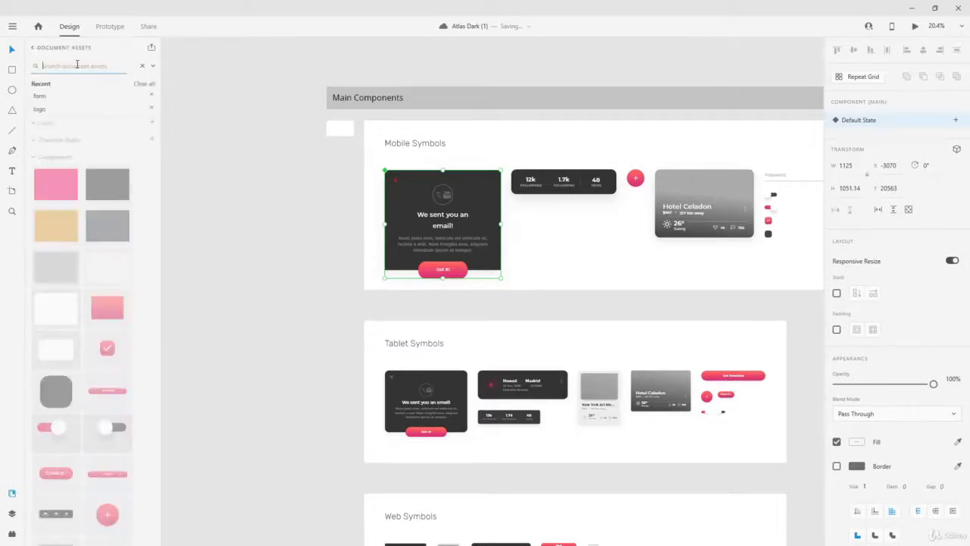
pyautogui.click(142, 67)
pyautogui.click(233, 115)
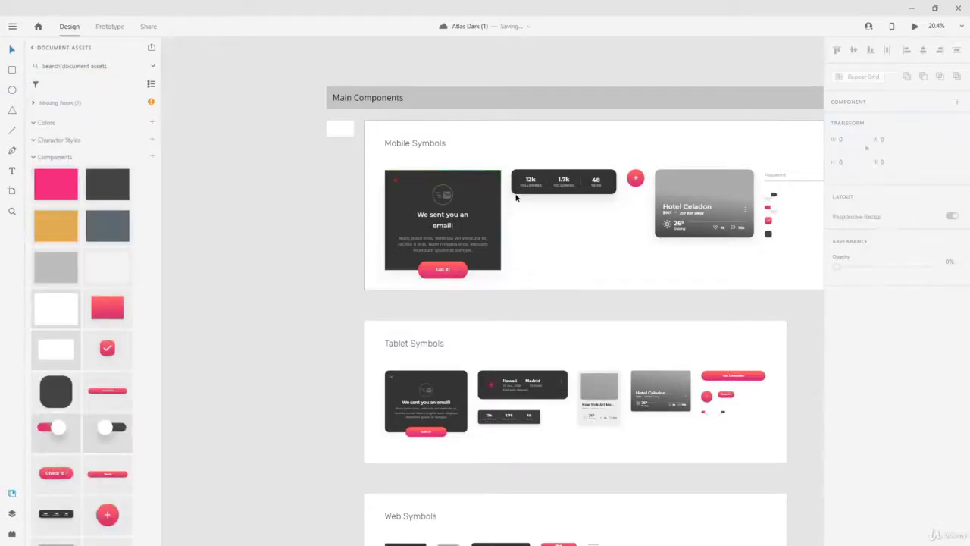
# Select the "We sent you an email!" component under Mobile Symbols for a closer view
pyautogui.click(498, 202)
pyautogui.hotkey('ctrl', '3')
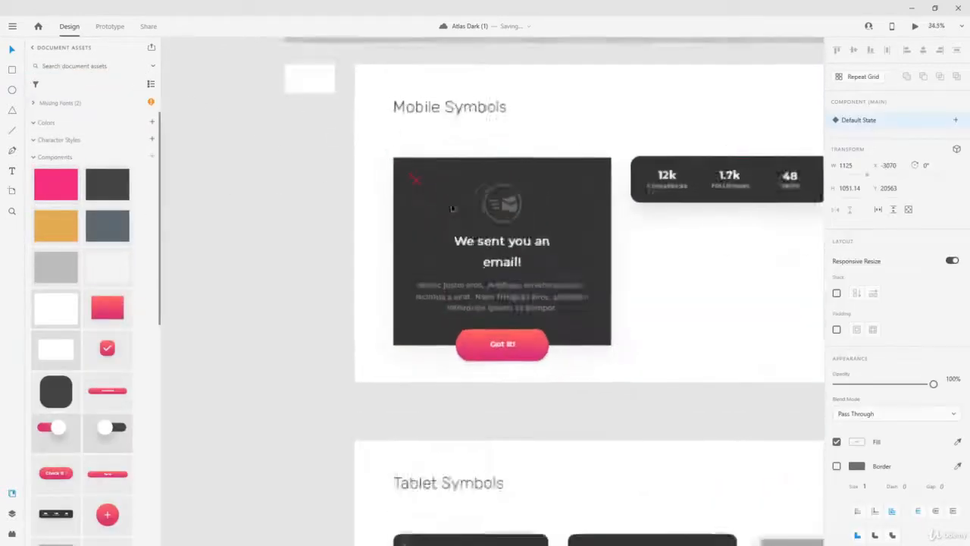